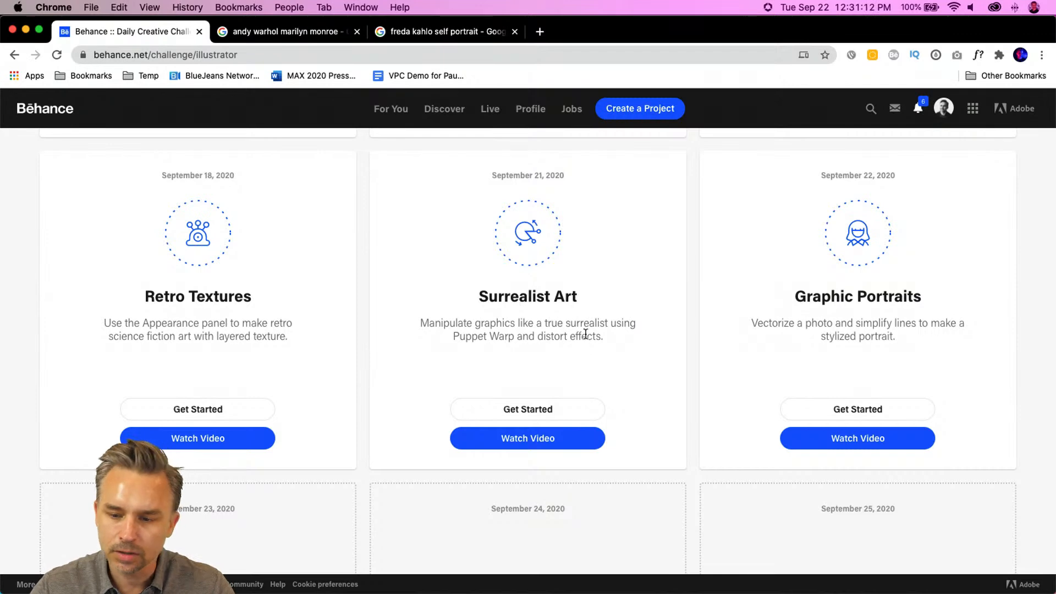
Switch to Discord and view the Adobe Illustrator server's challenge channel, then minimize its window.
{"action": "mouse_move", "coordinate": [902, 583]}
{"action": "left_click", "coordinate": [860, 572]}
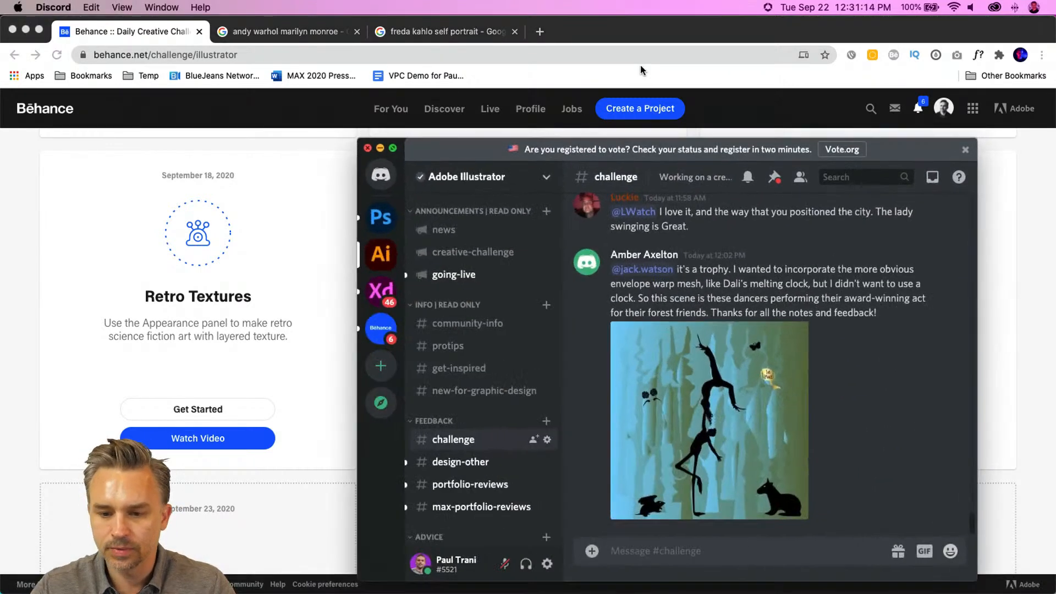
{"action": "left_click_drag", "start_coordinate": [884, 139], "coordinate": [564, 77]}
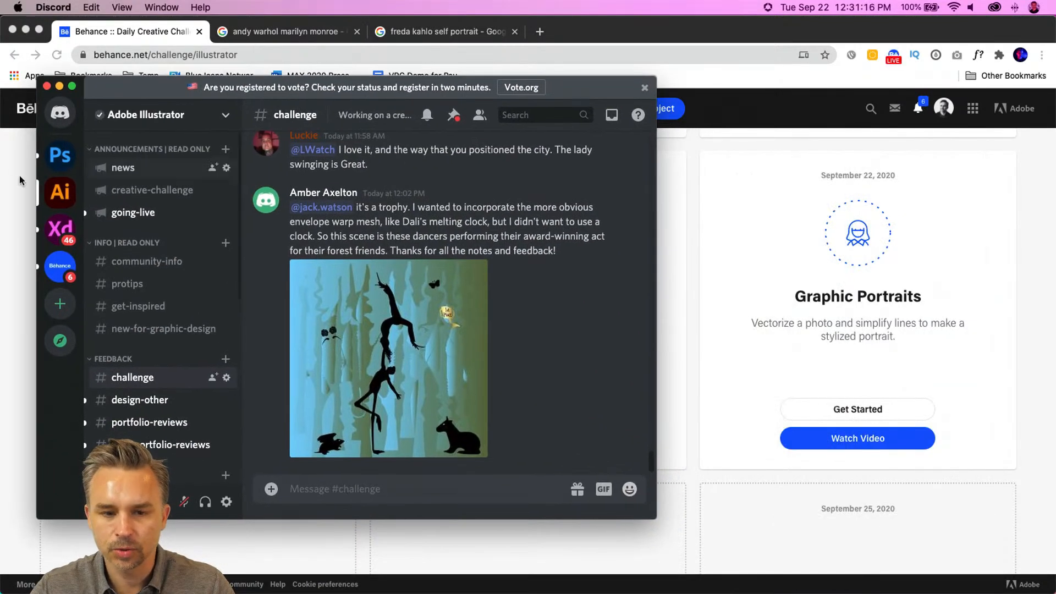
{"action": "left_click", "coordinate": [59, 87]}
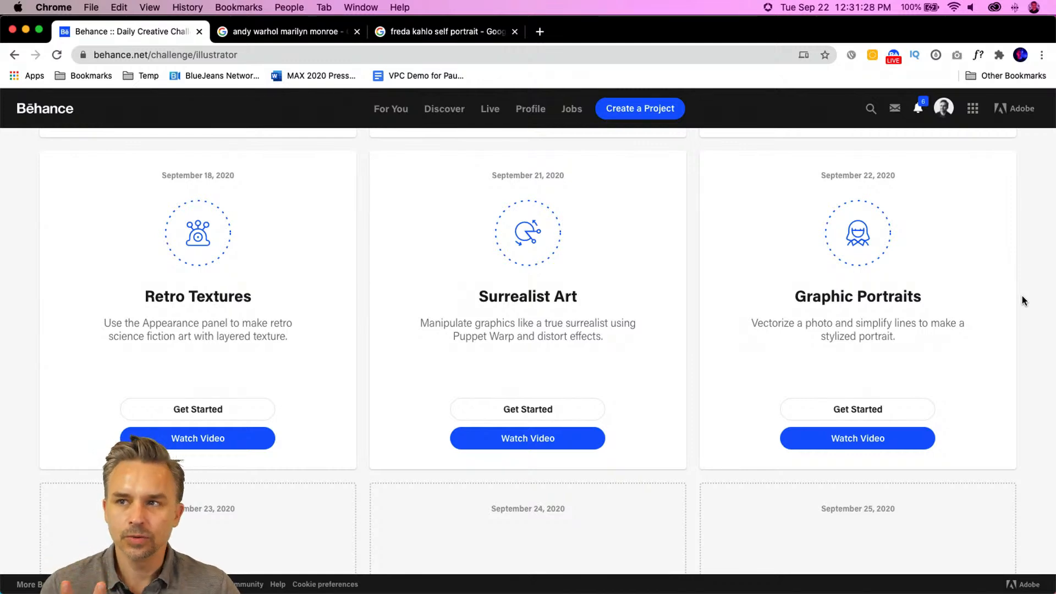
Browse Frida Kahlo self-portraits in the Google results, viewing several paintings enlarged one after another.
{"action": "left_click", "coordinate": [295, 33]}
{"action": "left_click", "coordinate": [388, 31]}
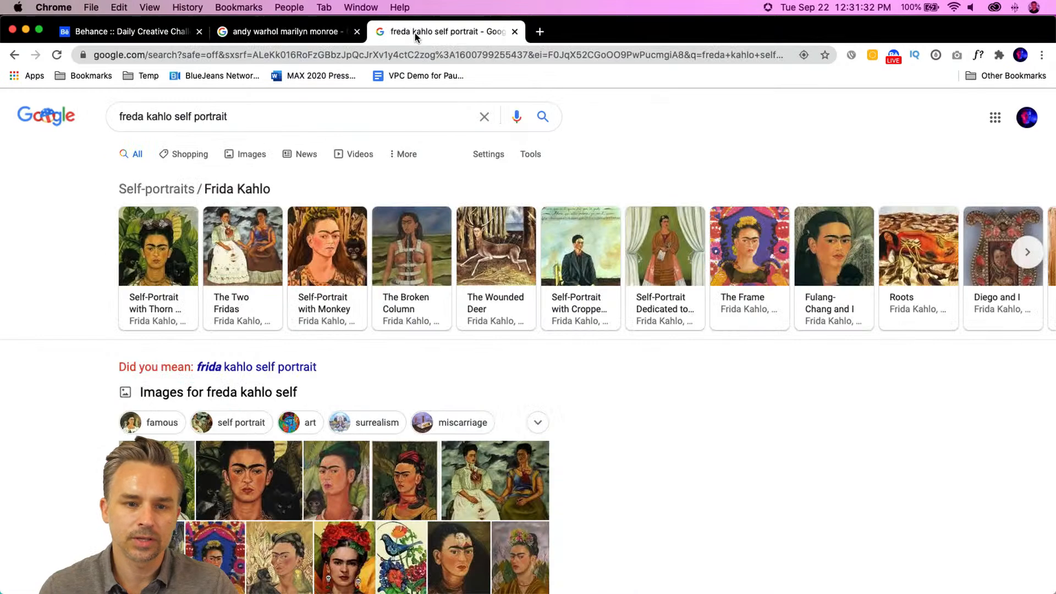
{"action": "scroll", "coordinate": [385, 220], "scroll_direction": "down", "scroll_amount": 4}
{"action": "left_click", "coordinate": [156, 281]}
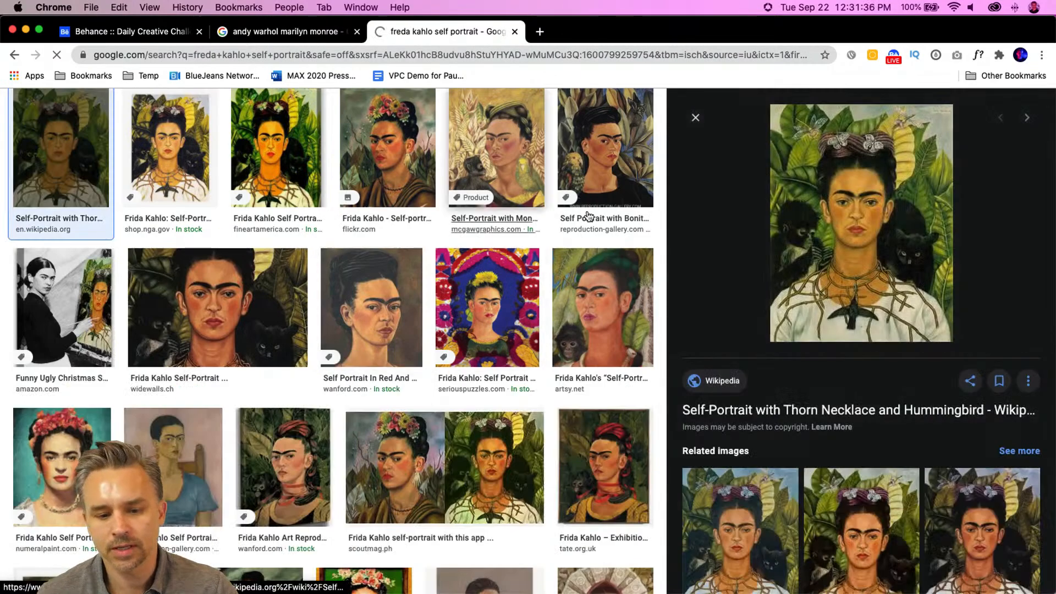
{"action": "left_click", "coordinate": [1027, 117]}
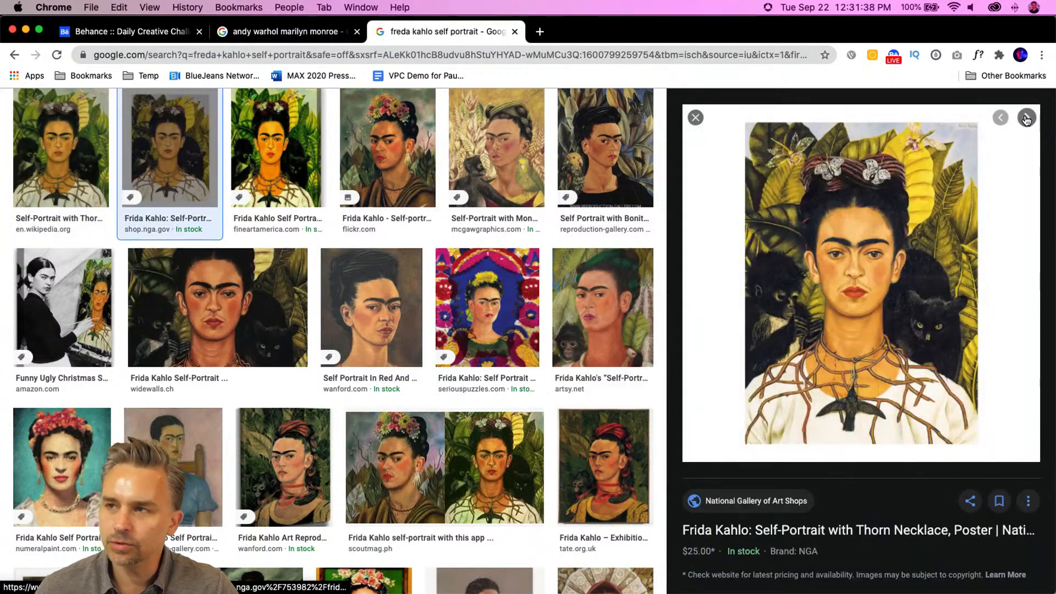
{"action": "left_click", "coordinate": [1027, 118]}
{"action": "left_click", "coordinate": [1027, 119]}
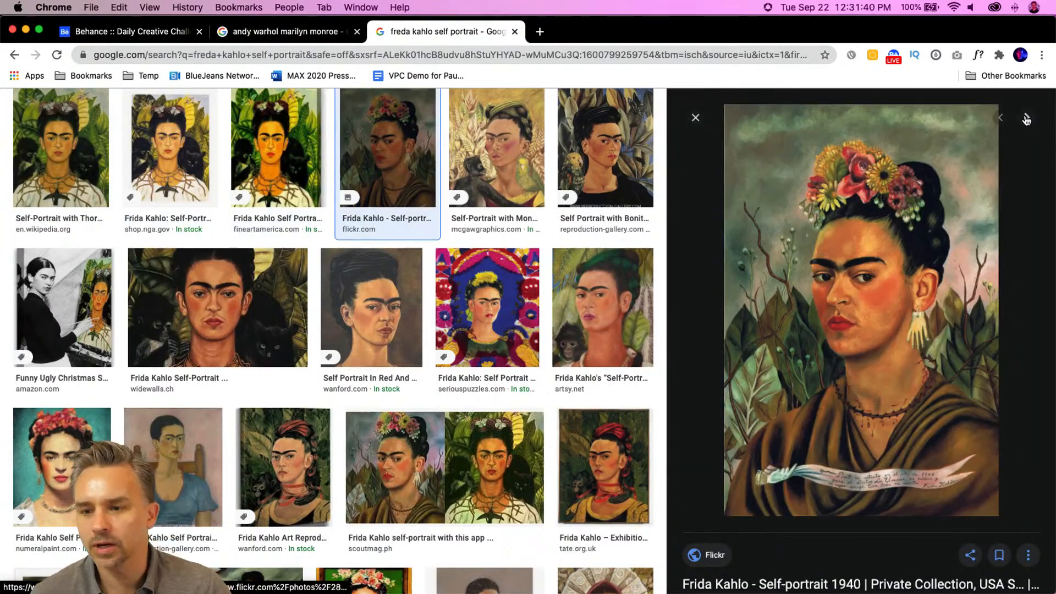
{"action": "left_click", "coordinate": [1026, 118]}
{"action": "left_click", "coordinate": [1026, 117]}
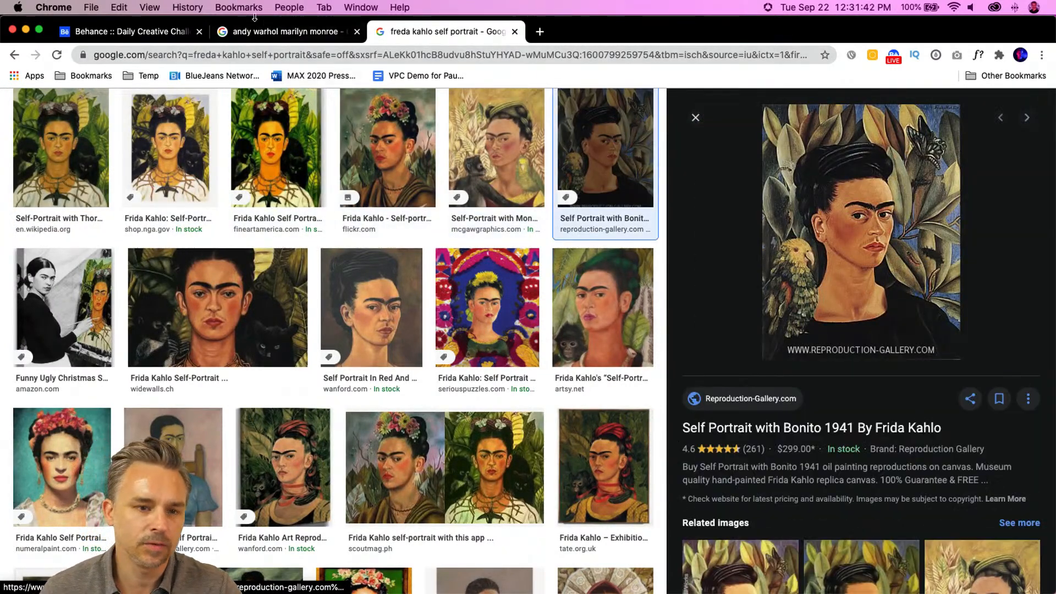
Review the Andy Warhol Marilyn Monroe image results, narrow them to "original", and minimize the browser.
{"action": "left_click", "coordinate": [245, 35]}
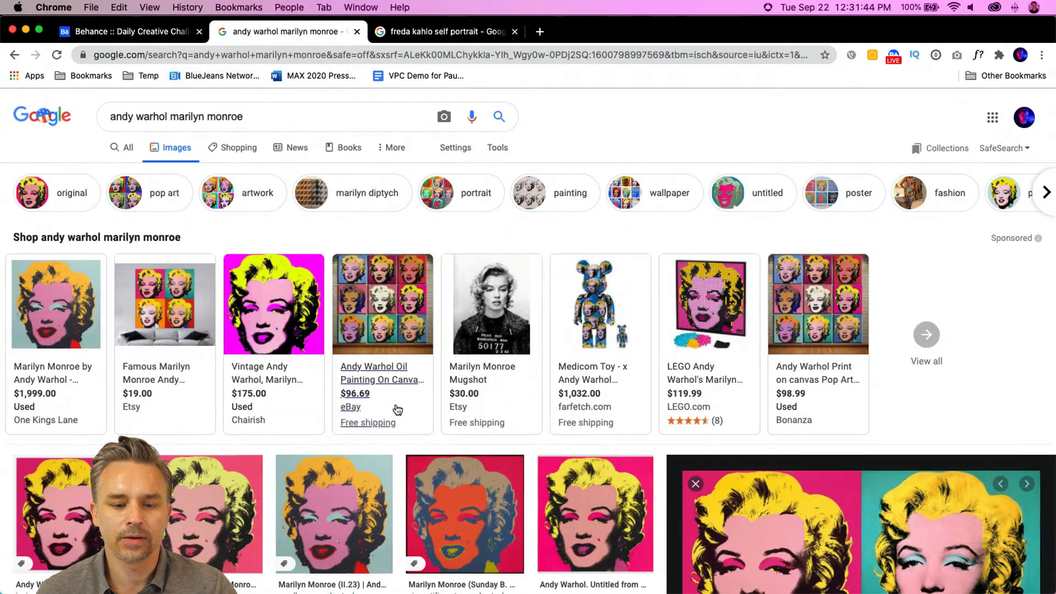
{"action": "scroll", "coordinate": [396, 409], "scroll_direction": "down", "scroll_amount": 6}
{"action": "scroll", "coordinate": [407, 410], "scroll_direction": "down", "scroll_amount": 1}
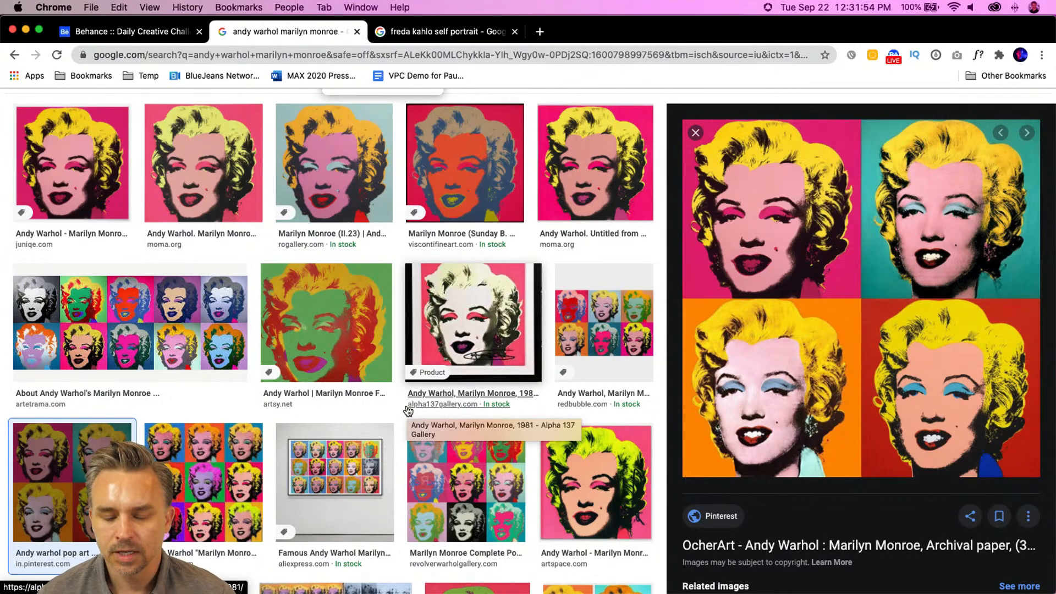
{"action": "scroll", "coordinate": [252, 375], "scroll_direction": "up", "scroll_amount": 6}
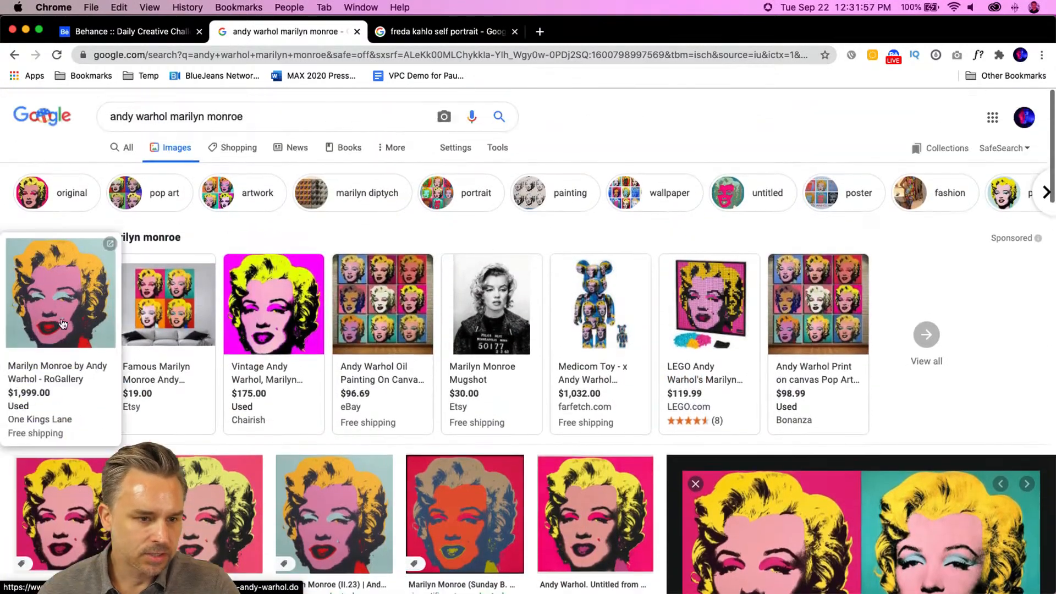
{"action": "left_click", "coordinate": [71, 193]}
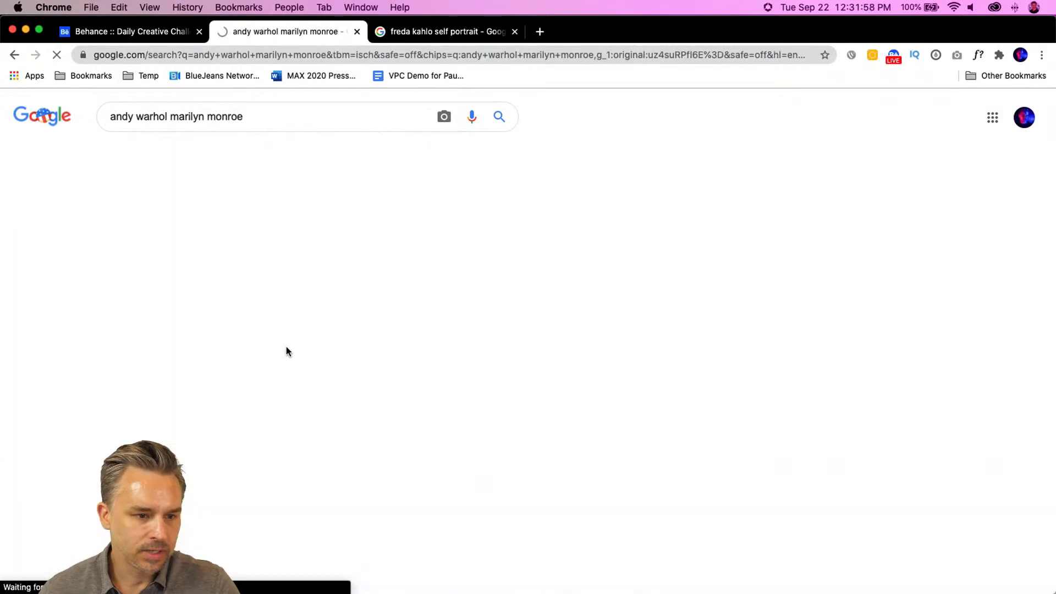
{"action": "scroll", "coordinate": [74, 394], "scroll_direction": "down", "scroll_amount": 6}
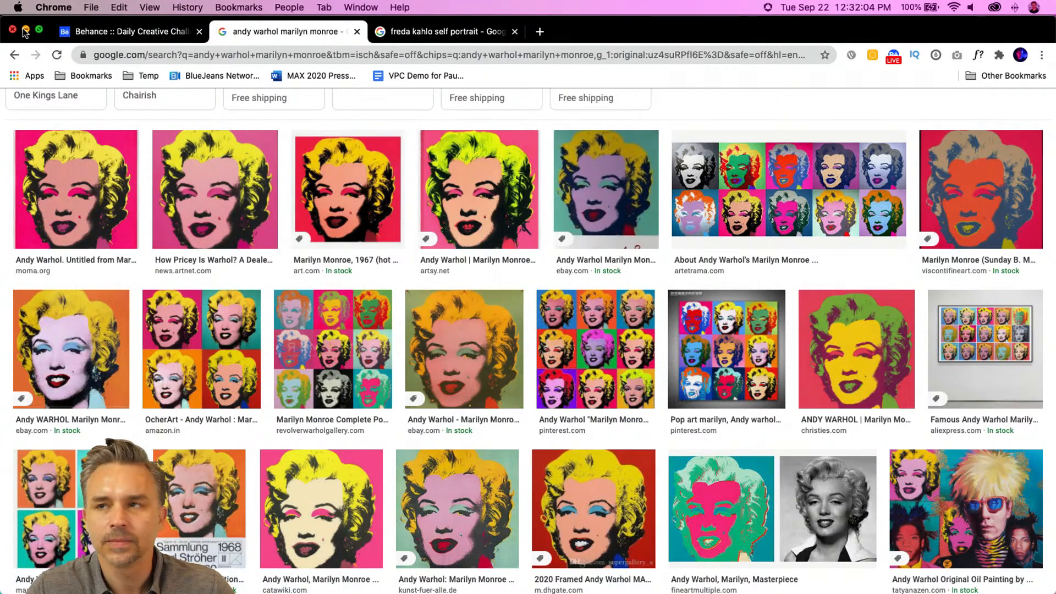
{"action": "left_click", "coordinate": [24, 29]}
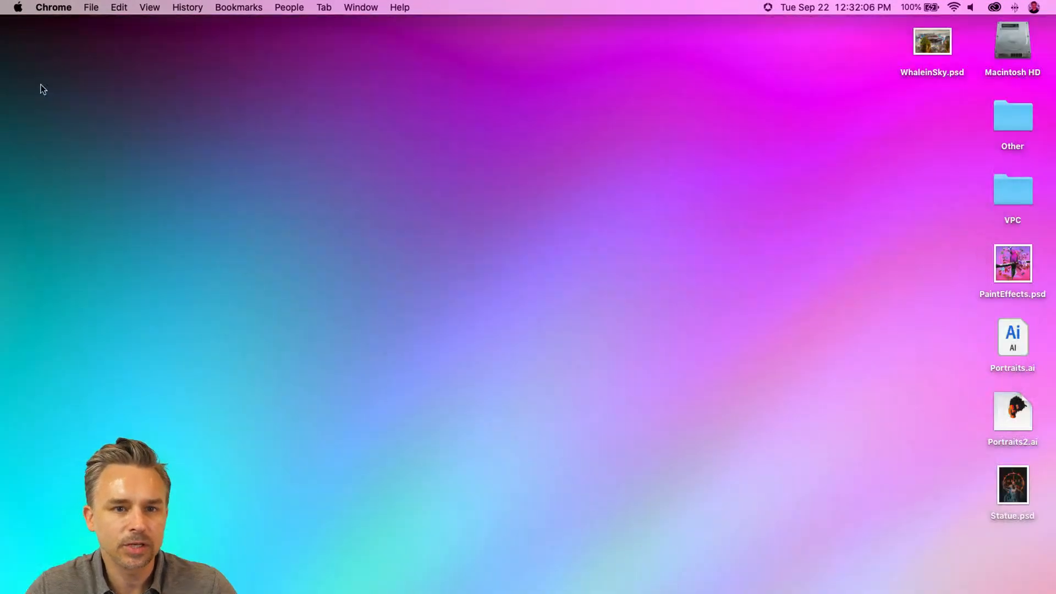
Return to the browser, open the Graphic Portraits challenge files from Behance, and preview Portraits.ai on Dropbox before minimizing the browser.
{"action": "mouse_move", "coordinate": [379, 591]}
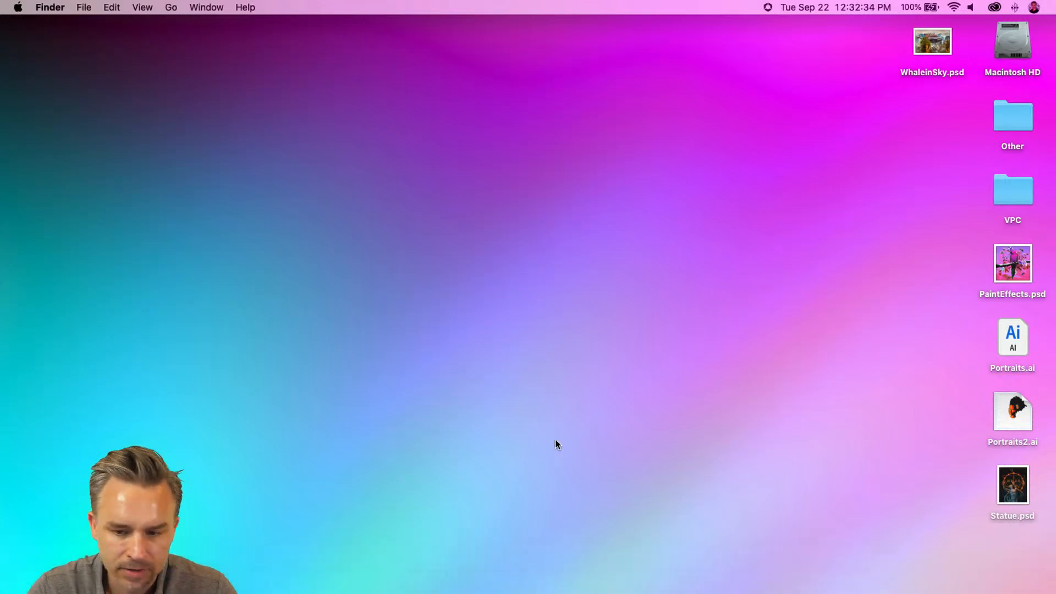
{"action": "left_click", "coordinate": [665, 583]}
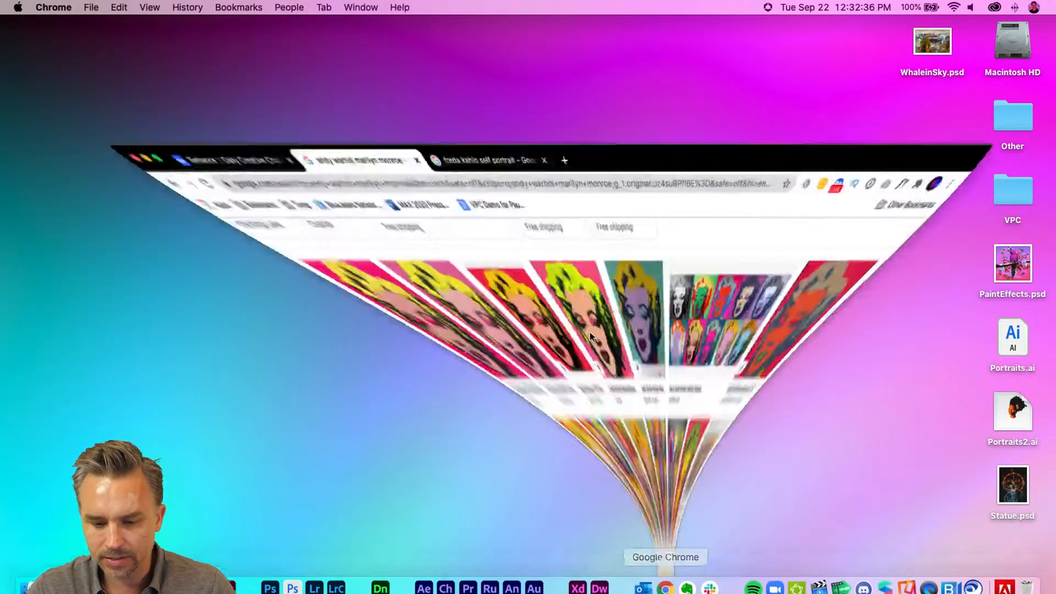
{"action": "left_click", "coordinate": [110, 31]}
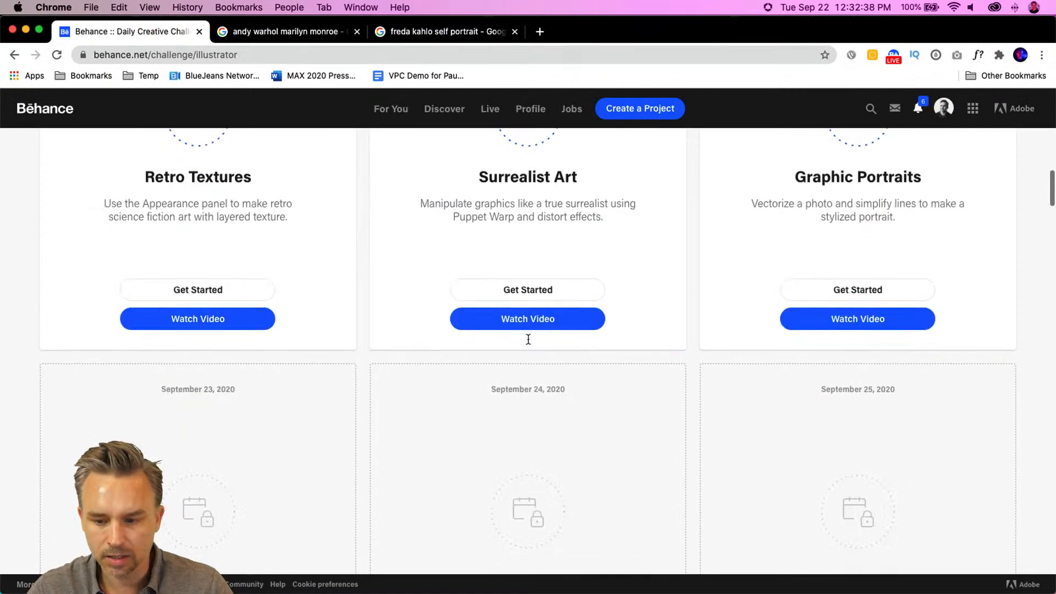
{"action": "left_click", "coordinate": [846, 291]}
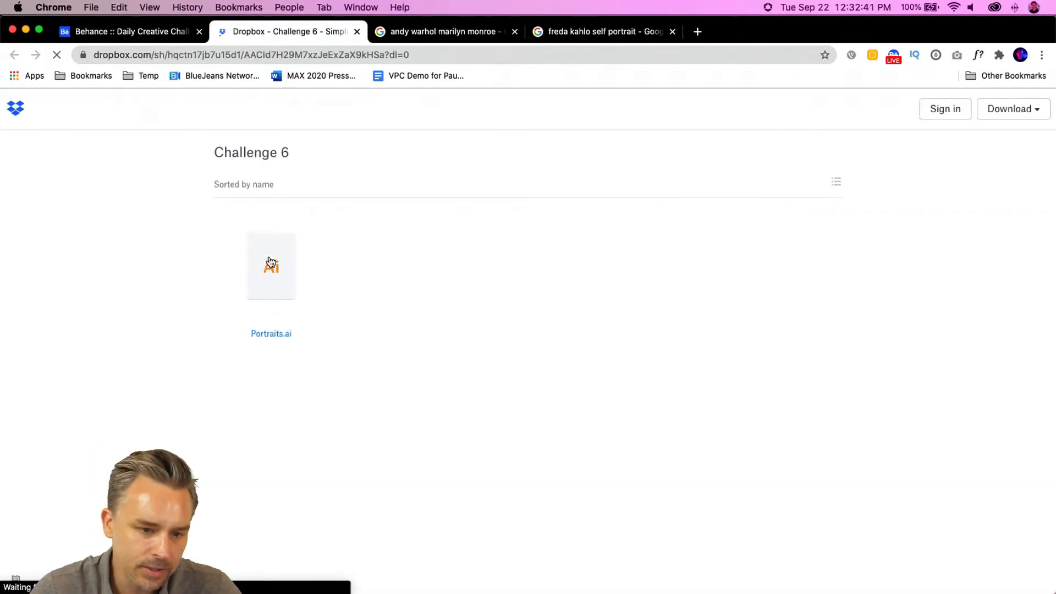
{"action": "left_click", "coordinate": [302, 327]}
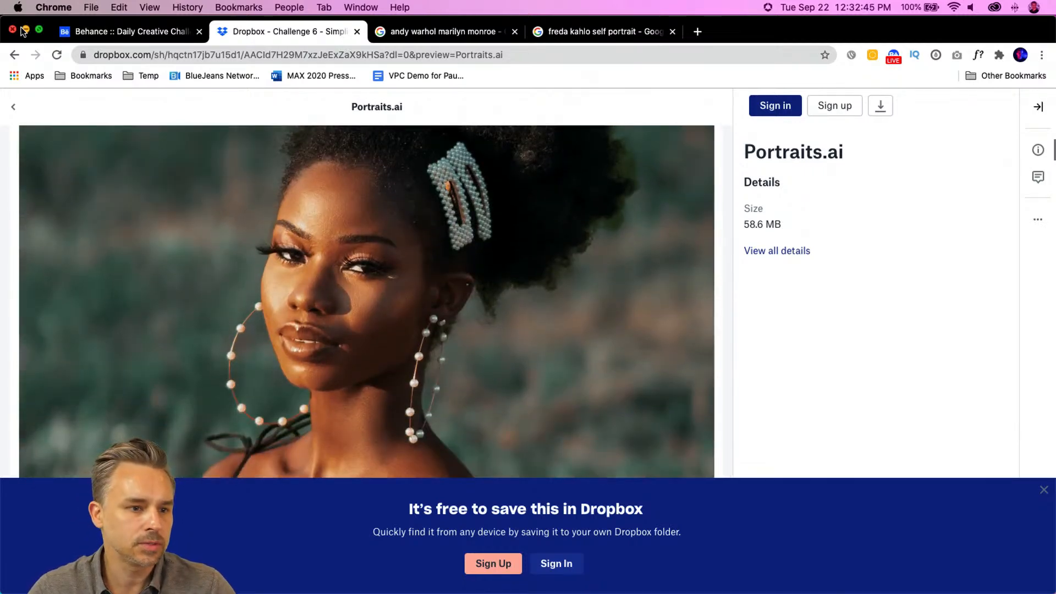
{"action": "left_click", "coordinate": [24, 29]}
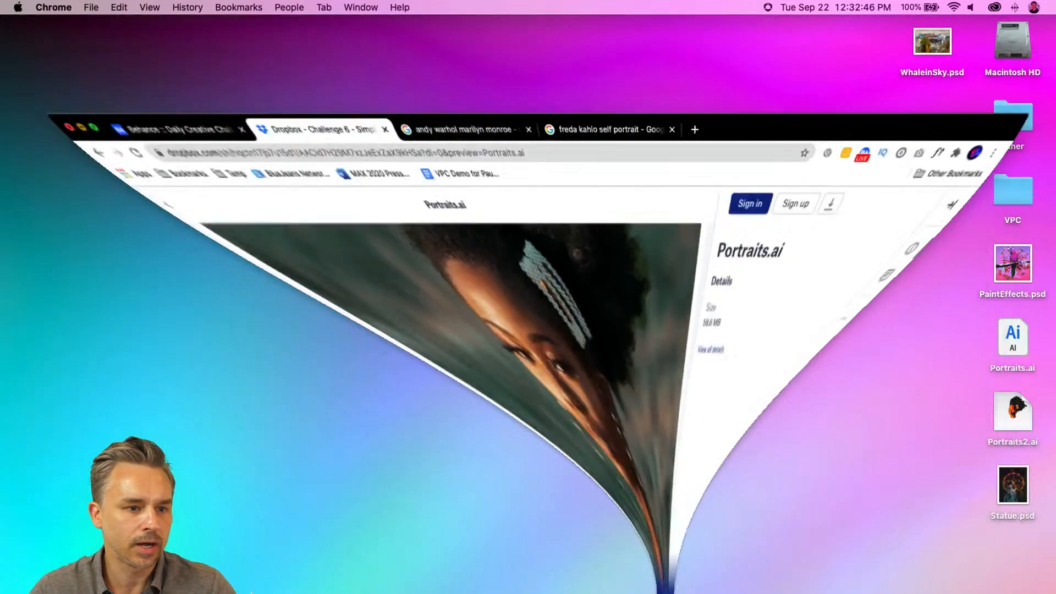
Switch to Illustrator and examine the portrait photo and the surrounding text in Portraits.ai.
{"action": "left_click", "coordinate": [205, 577]}
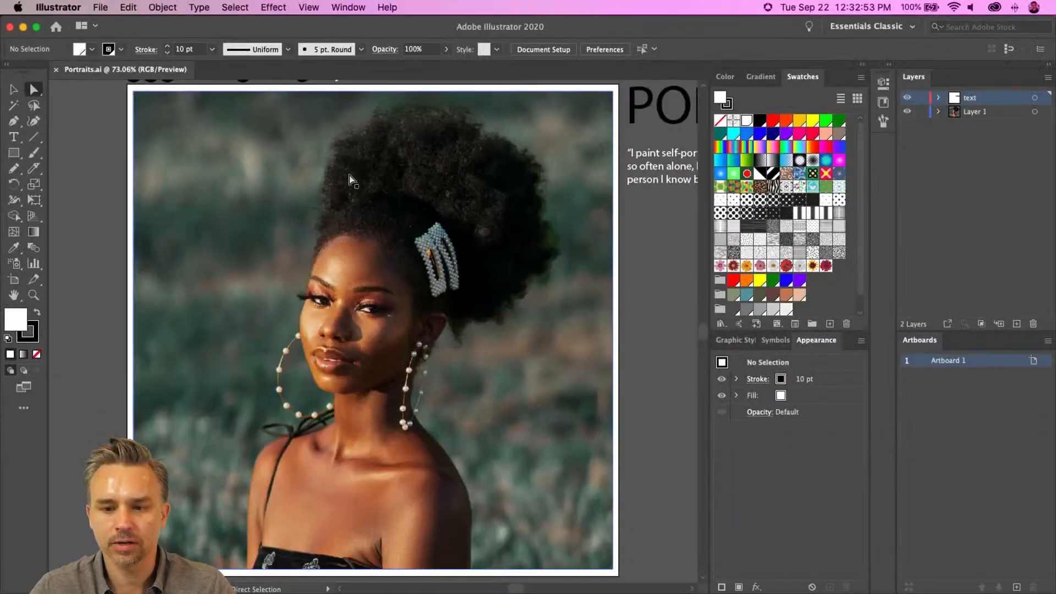
{"action": "left_click", "coordinate": [461, 260]}
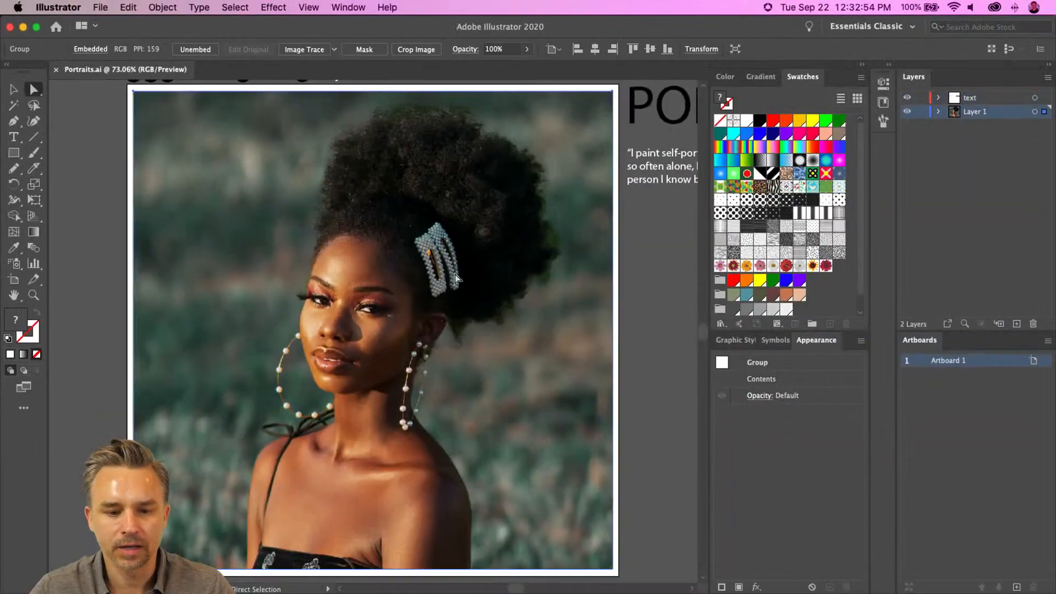
{"action": "left_click_drag", "start_coordinate": [461, 260], "coordinate": [322, 323]}
{"action": "key", "text": "super+z"}
{"action": "left_click", "coordinate": [646, 241]}
{"action": "left_click_drag", "start_coordinate": [512, 153], "coordinate": [267, 215]}
{"action": "left_click", "coordinate": [401, 126]}
{"action": "left_click_drag", "start_coordinate": [246, 120], "coordinate": [513, 75]}
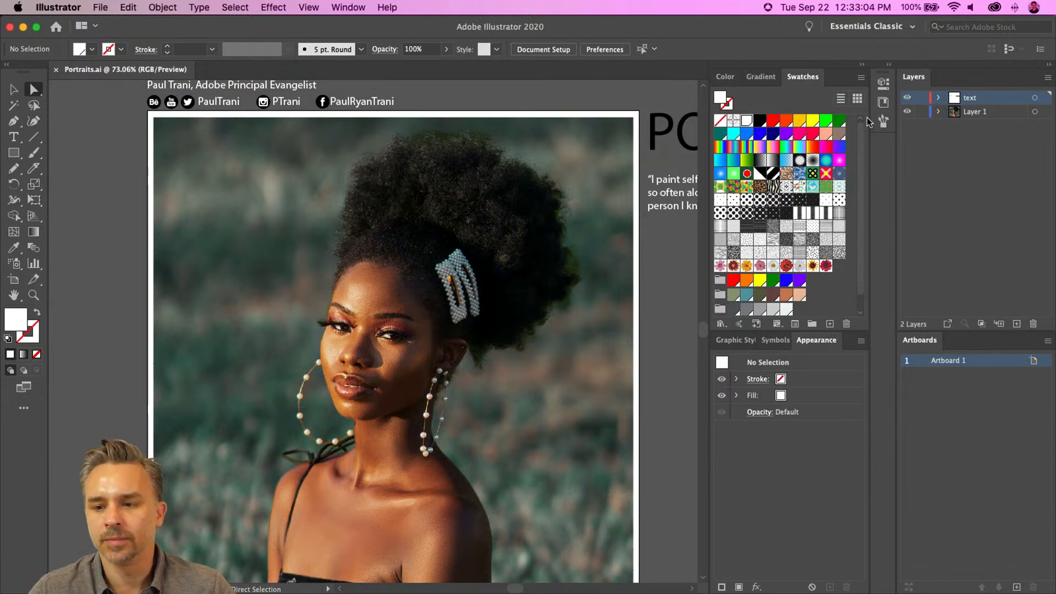
{"action": "left_click", "coordinate": [417, 214]}
{"action": "scroll", "coordinate": [417, 216], "scroll_direction": "down", "scroll_amount": 2}
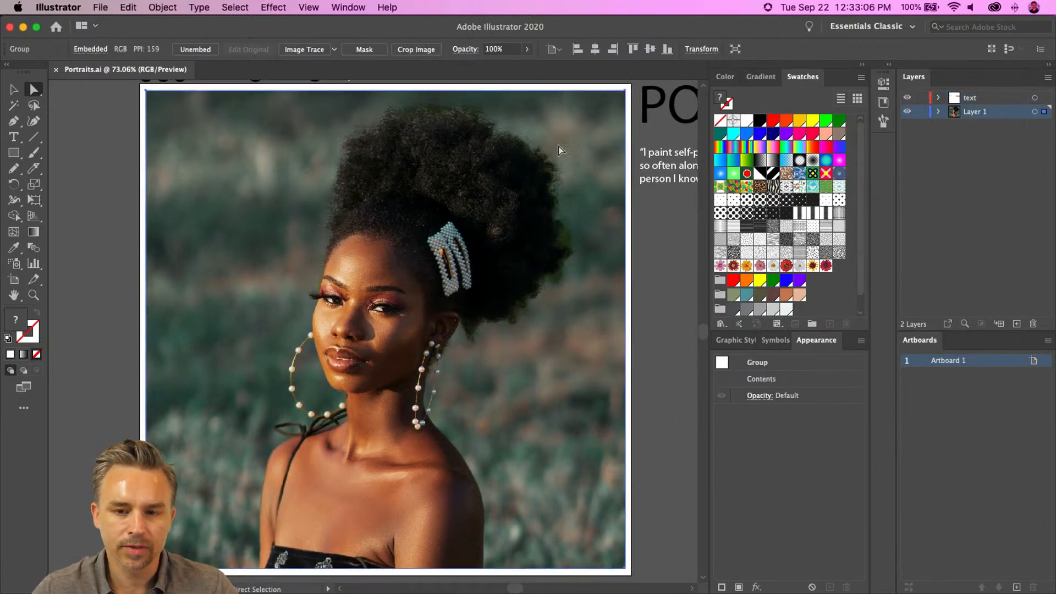
Collapse the Swatches and Appearance panels to widen the canvas, and add a new layer above the locked Layer 1.
{"action": "left_click", "coordinate": [863, 65]}
{"action": "scroll", "coordinate": [525, 149], "scroll_direction": "left", "scroll_amount": 2}
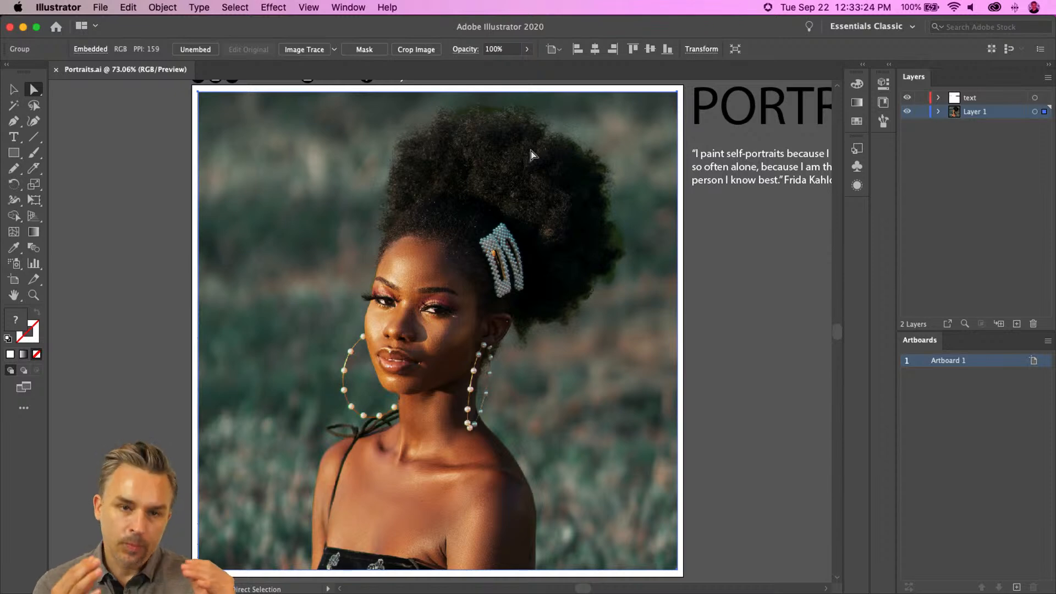
{"action": "left_click", "coordinate": [921, 112]}
{"action": "left_click", "coordinate": [1017, 324]}
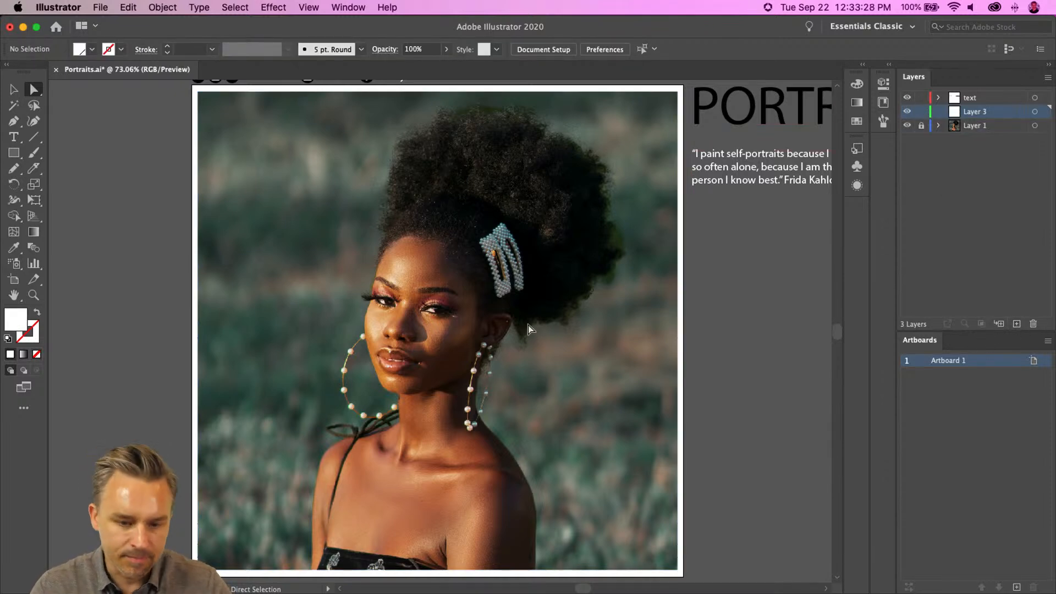
Trace the shadow beside the woman's nose as a closed shape with the Pen tool on the new layer.
{"action": "key", "text": "super+equal"}
{"action": "key", "text": "super+equal"}
{"action": "key", "text": "super+equal"}
{"action": "key", "text": "p"}
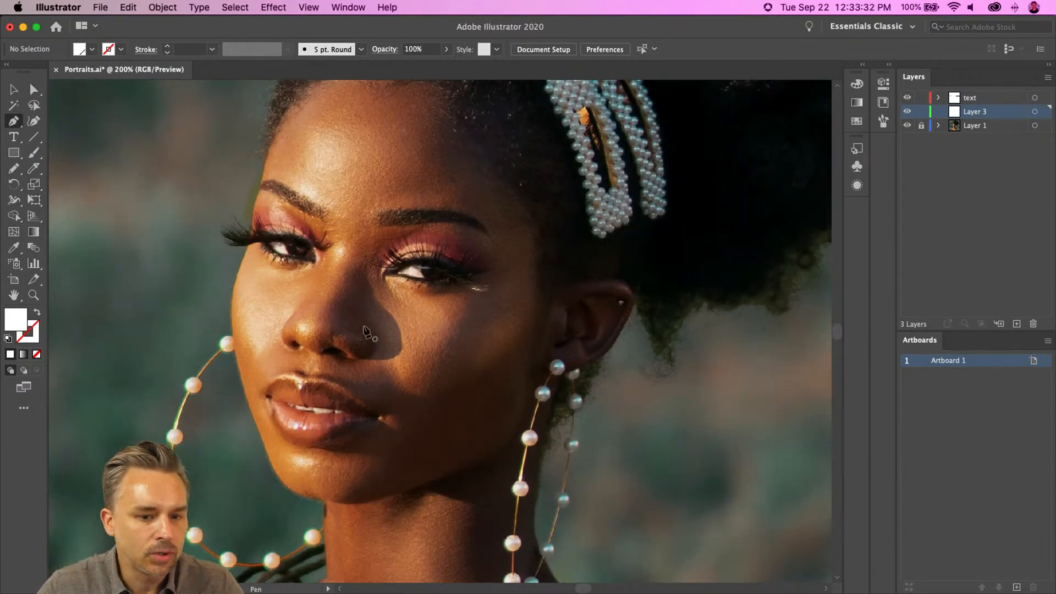
{"action": "left_click", "coordinate": [351, 267]}
{"action": "left_click_drag", "start_coordinate": [320, 333], "coordinate": [369, 296]}
{"action": "left_click_drag", "start_coordinate": [357, 259], "coordinate": [349, 270]}
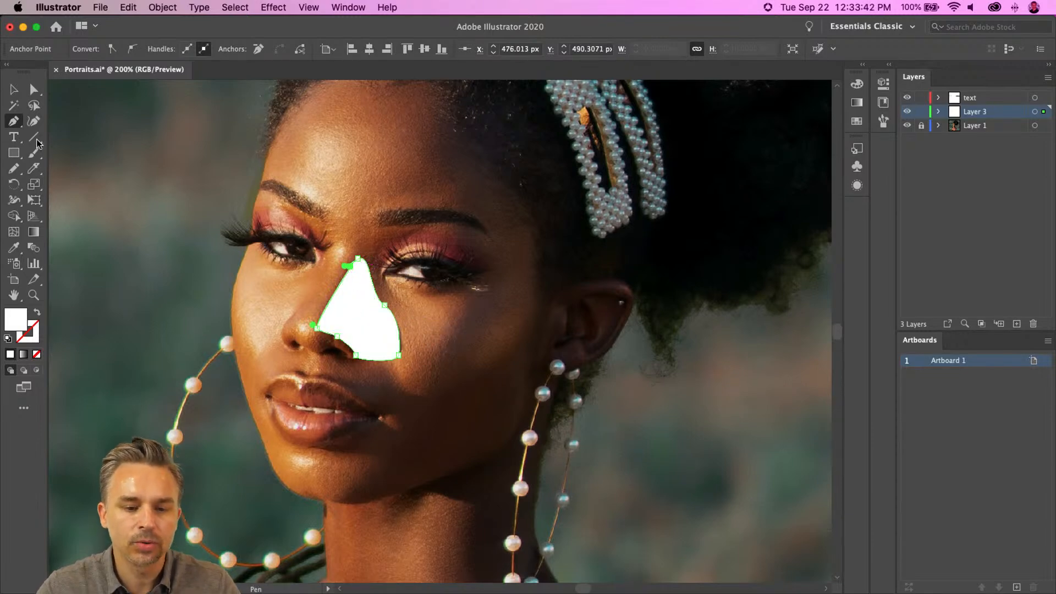
Change the traced nose shadow's fill to black, and delete the shape.
{"action": "left_click", "coordinate": [15, 89]}
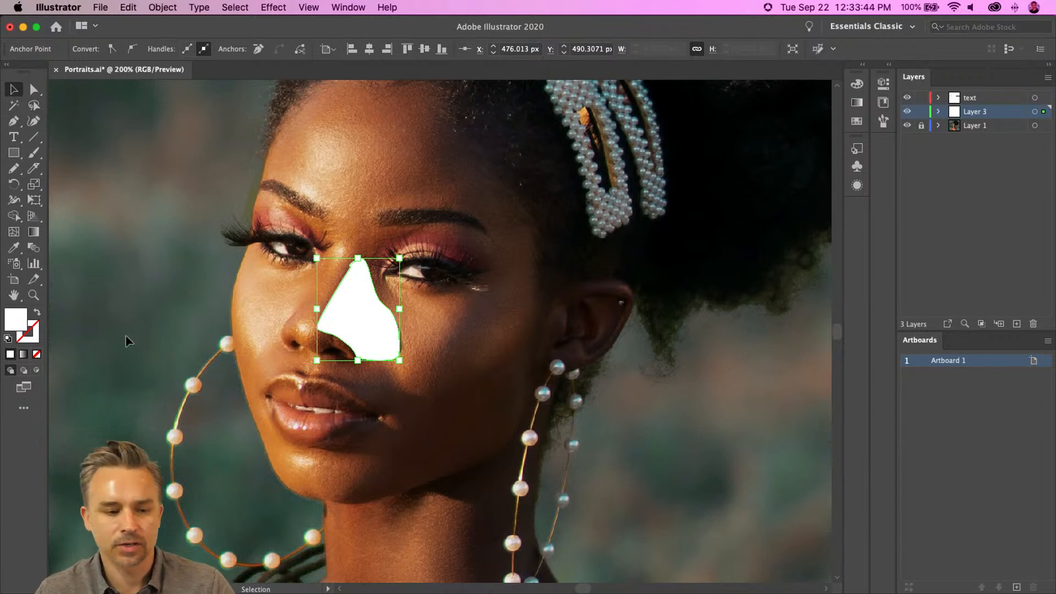
{"action": "key", "text": "i"}
{"action": "key", "text": "slash"}
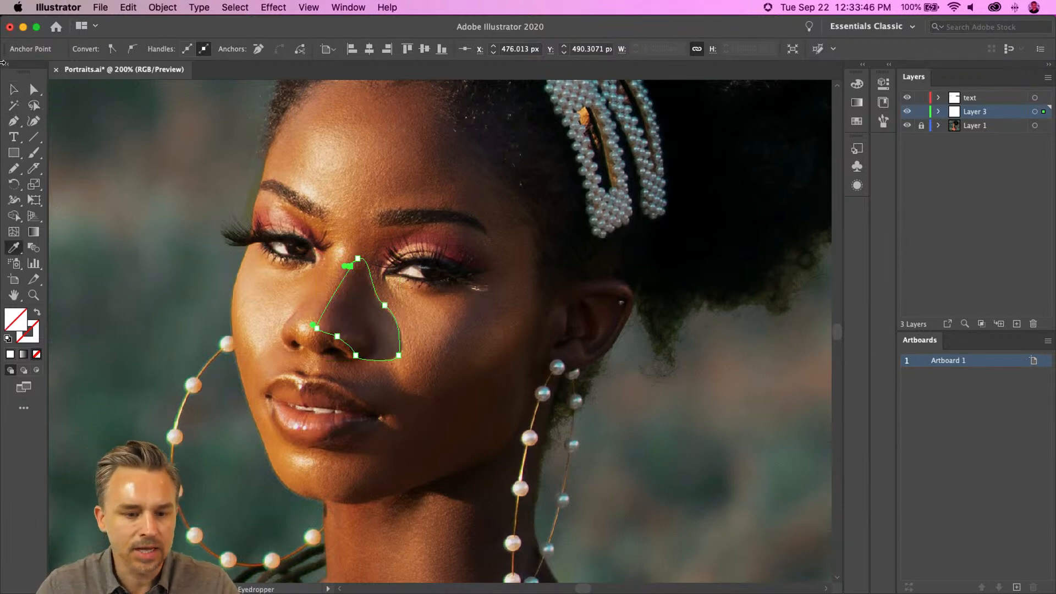
{"action": "double_click", "coordinate": [11, 324]}
{"action": "left_click_drag", "start_coordinate": [580, 313], "coordinate": [520, 415]}
{"action": "key", "text": "Return"}
{"action": "key", "text": "v"}
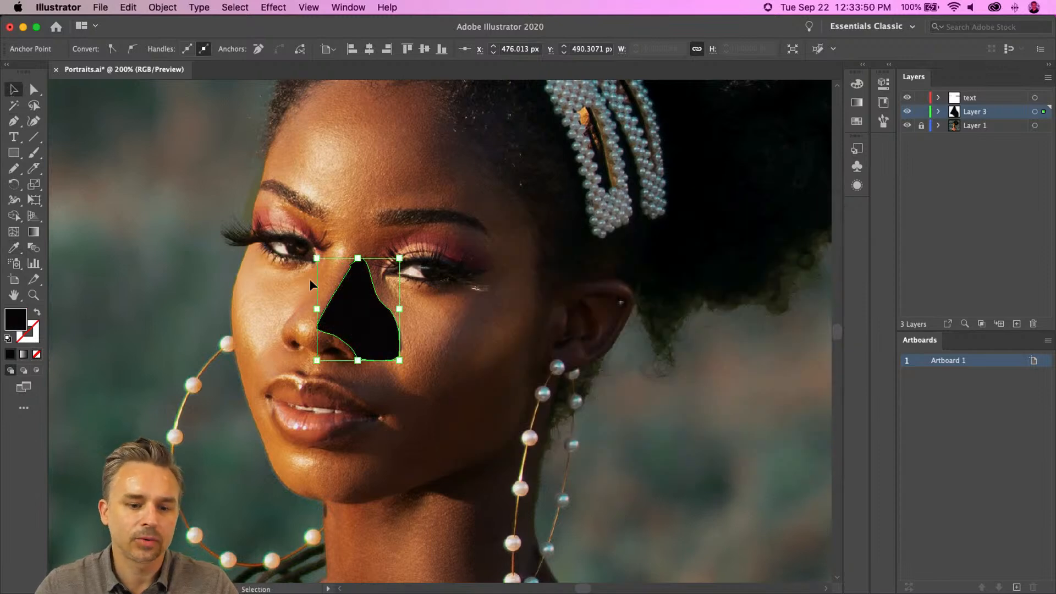
{"action": "key", "text": "Delete"}
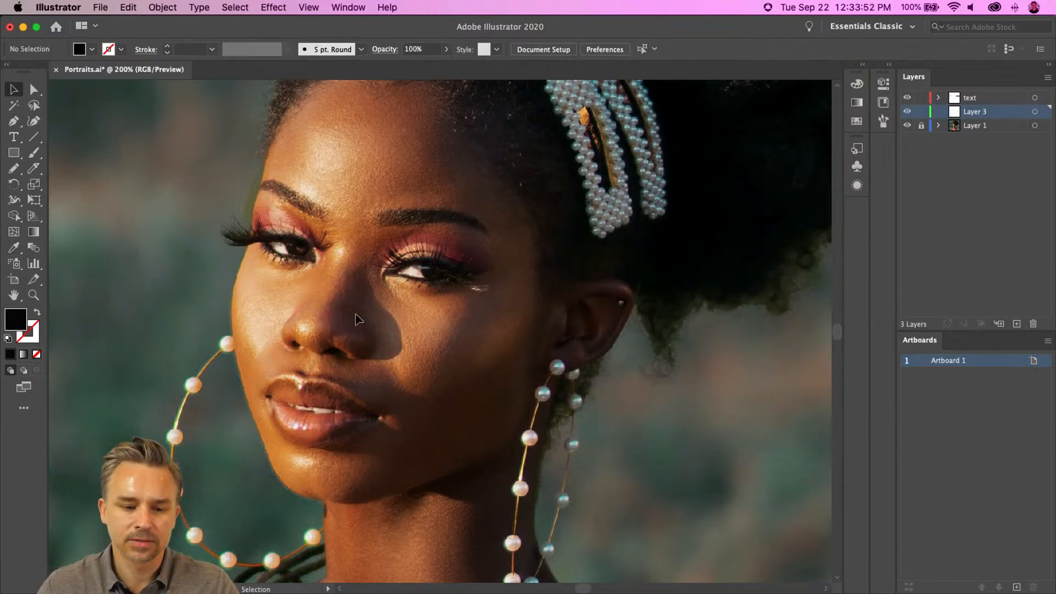
Unlock Layer 1 with the portrait photo and duplicate the layer.
{"action": "left_click", "coordinate": [921, 125]}
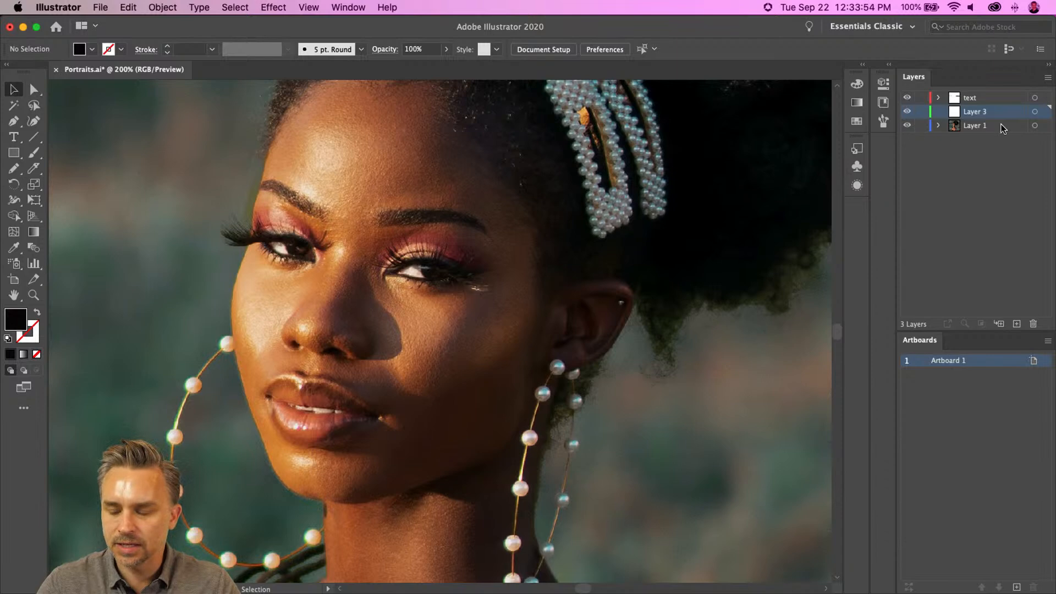
{"action": "left_click", "coordinate": [986, 125]}
{"action": "left_click", "coordinate": [370, 237]}
{"action": "left_click_drag", "start_coordinate": [971, 126], "coordinate": [996, 133]}
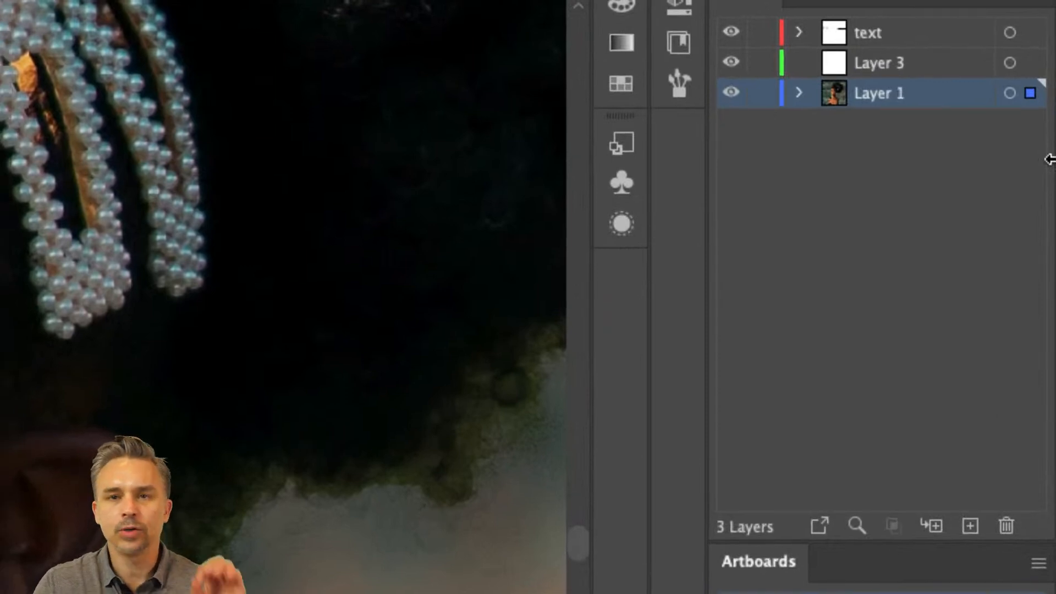
{"action": "left_click_drag", "start_coordinate": [900, 93], "coordinate": [971, 532]}
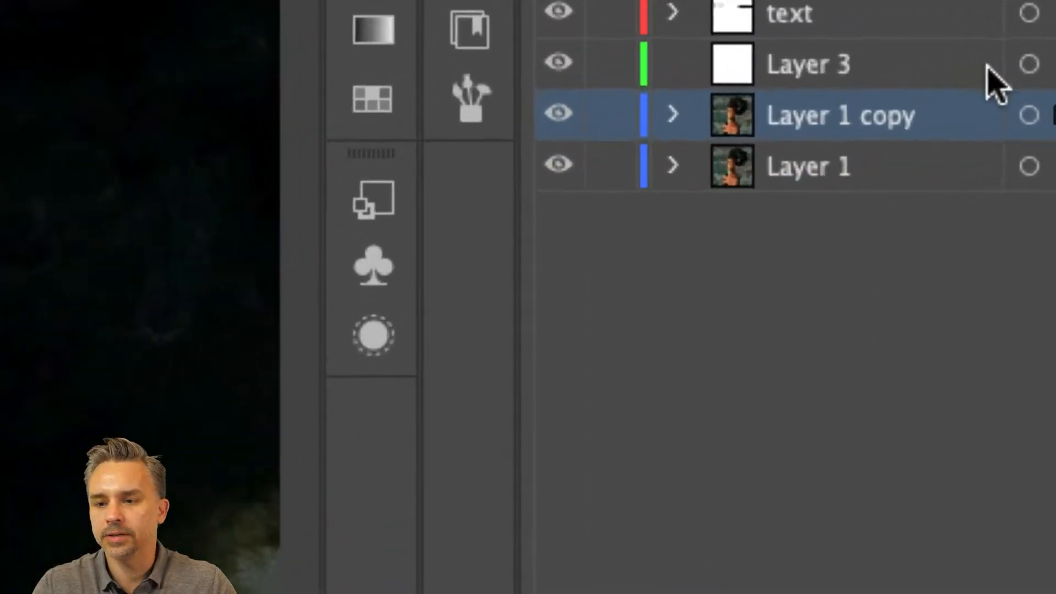
Rename Layer 1 to "backup", hide it, and make Layer 1 copy the active layer.
{"action": "double_click", "coordinate": [883, 125]}
{"action": "type", "text": "backup"}
{"action": "key", "text": "Return"}
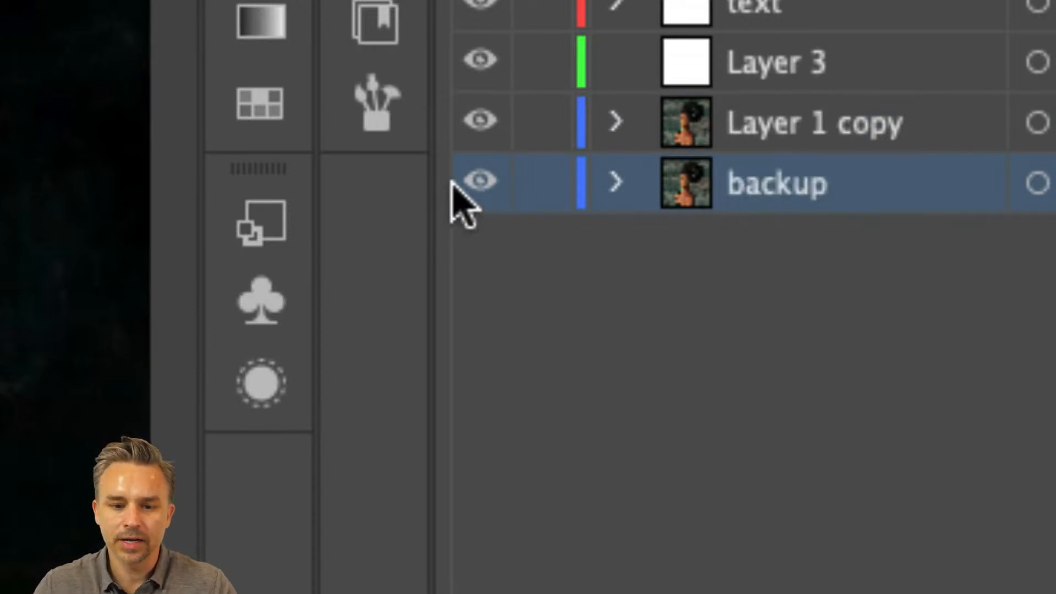
{"action": "left_click", "coordinate": [476, 182]}
{"action": "left_click", "coordinate": [801, 124]}
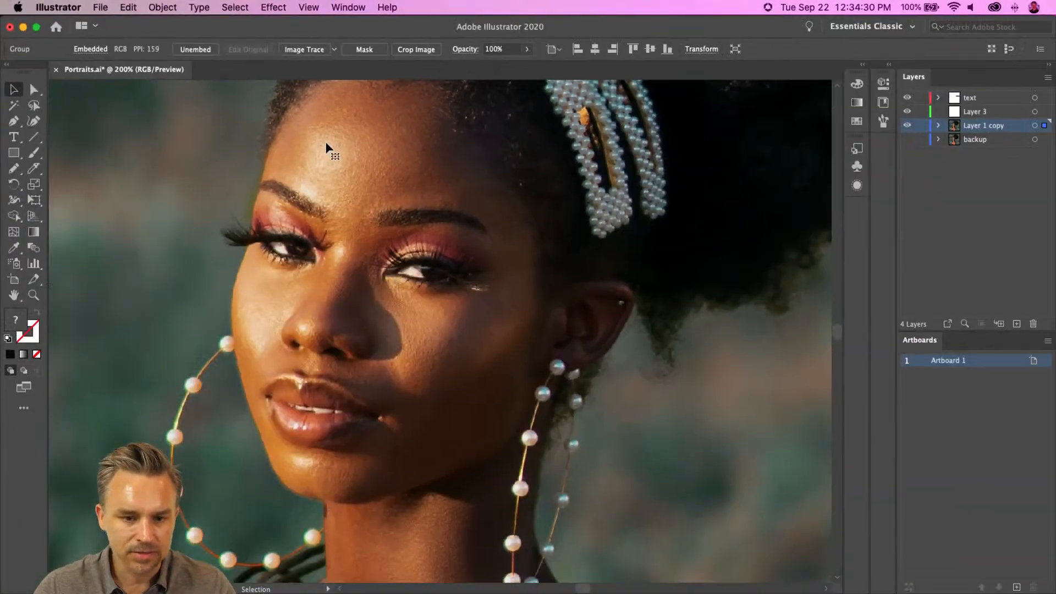
Examine the individual pixels of the photo around the woman's cheek at high magnification.
{"action": "scroll", "coordinate": [330, 148], "scroll_direction": "up", "scroll_amount": 15}
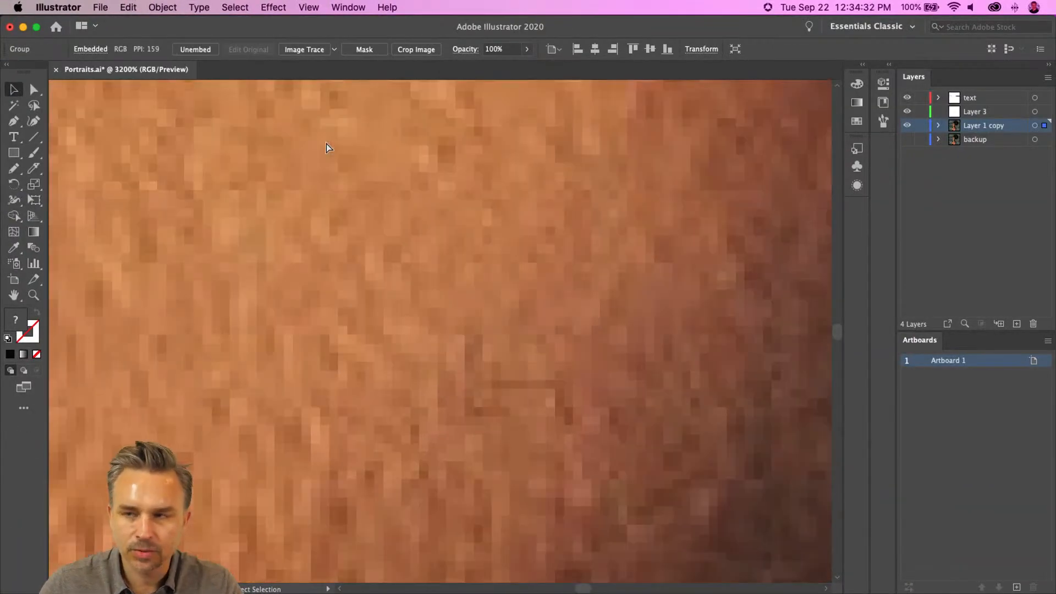
{"action": "scroll", "coordinate": [326, 143], "scroll_direction": "up", "scroll_amount": 5}
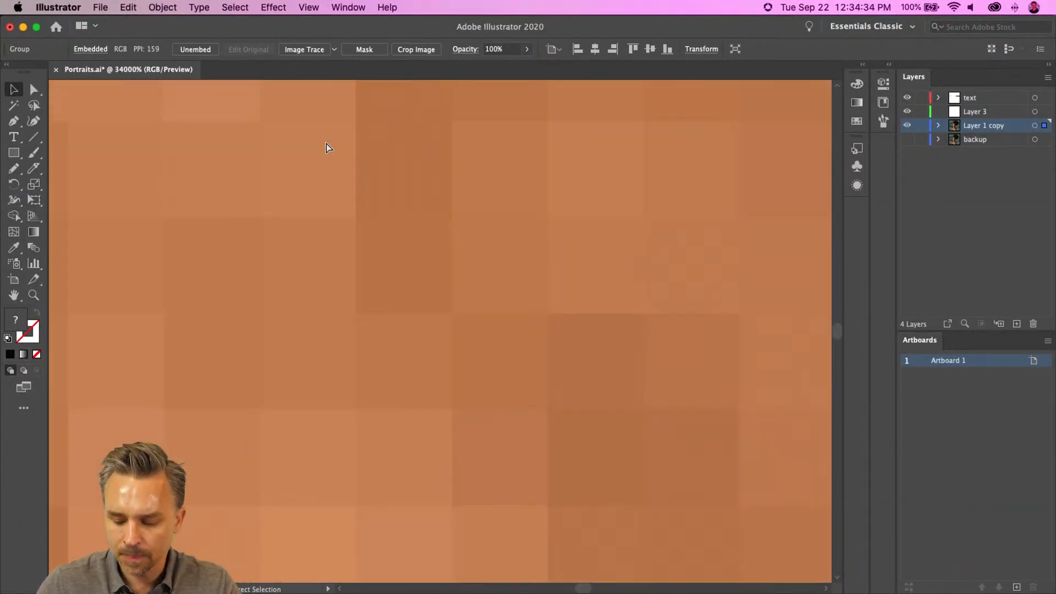
{"action": "scroll", "coordinate": [326, 144], "scroll_direction": "down", "scroll_amount": 15}
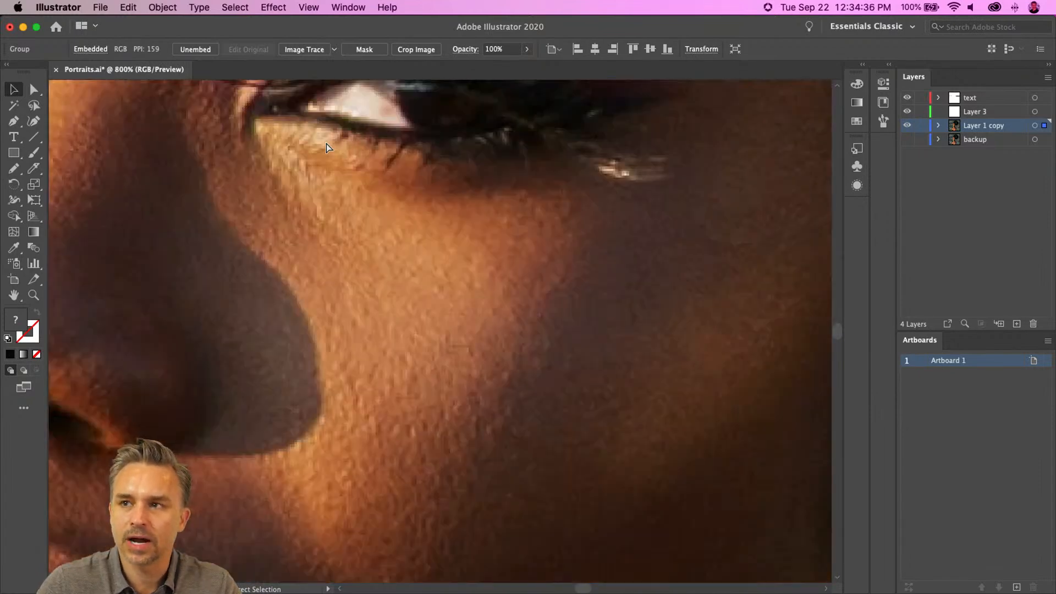
{"action": "scroll", "coordinate": [326, 143], "scroll_direction": "down", "scroll_amount": 4}
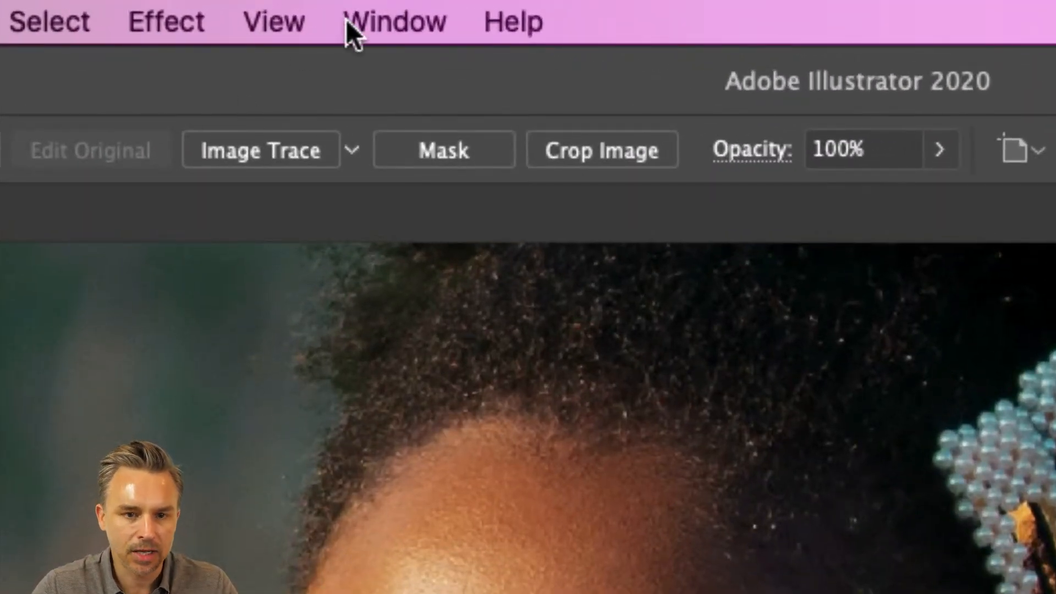
{"action": "left_click", "coordinate": [377, 18]}
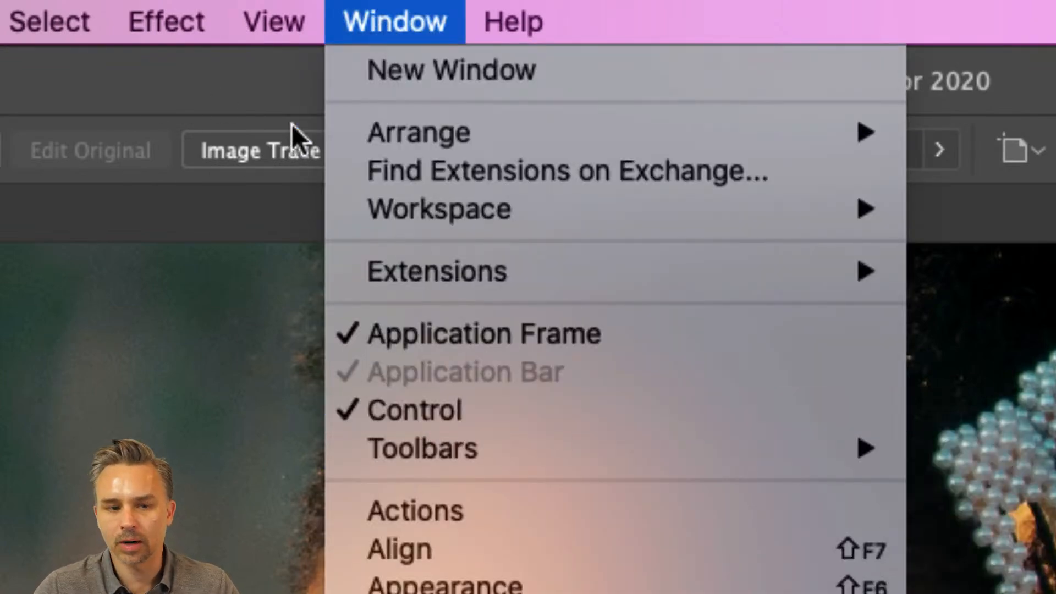
{"action": "left_click", "coordinate": [207, 83]}
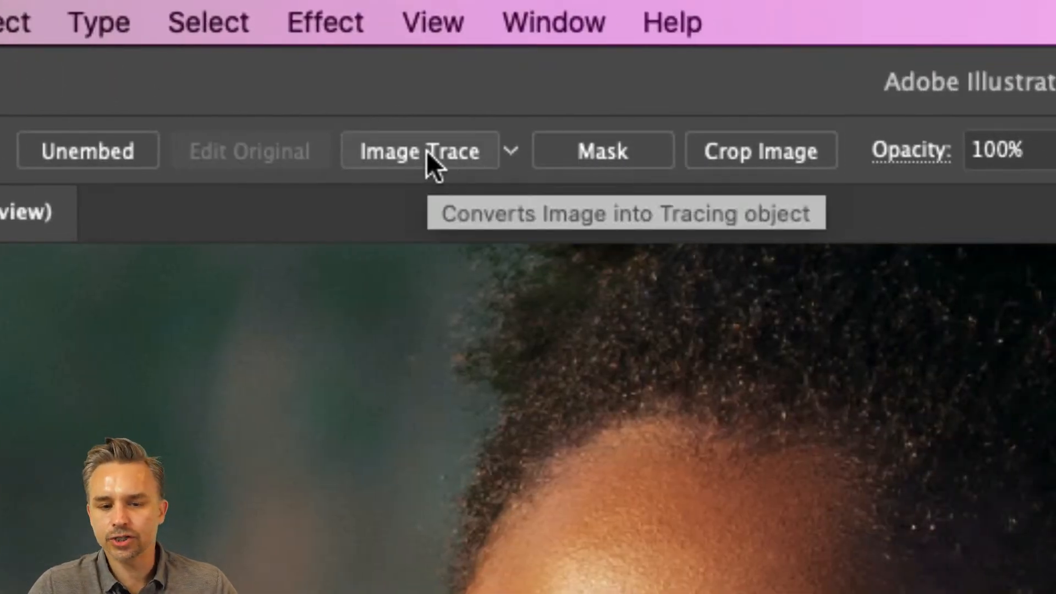
{"action": "left_click", "coordinate": [510, 150]}
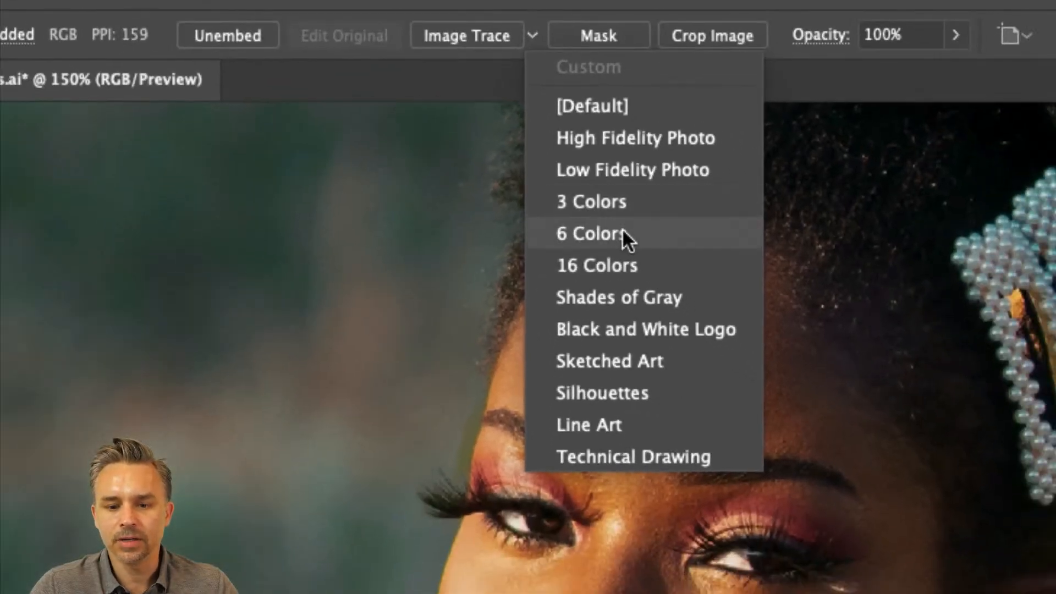
{"action": "left_click", "coordinate": [629, 202]}
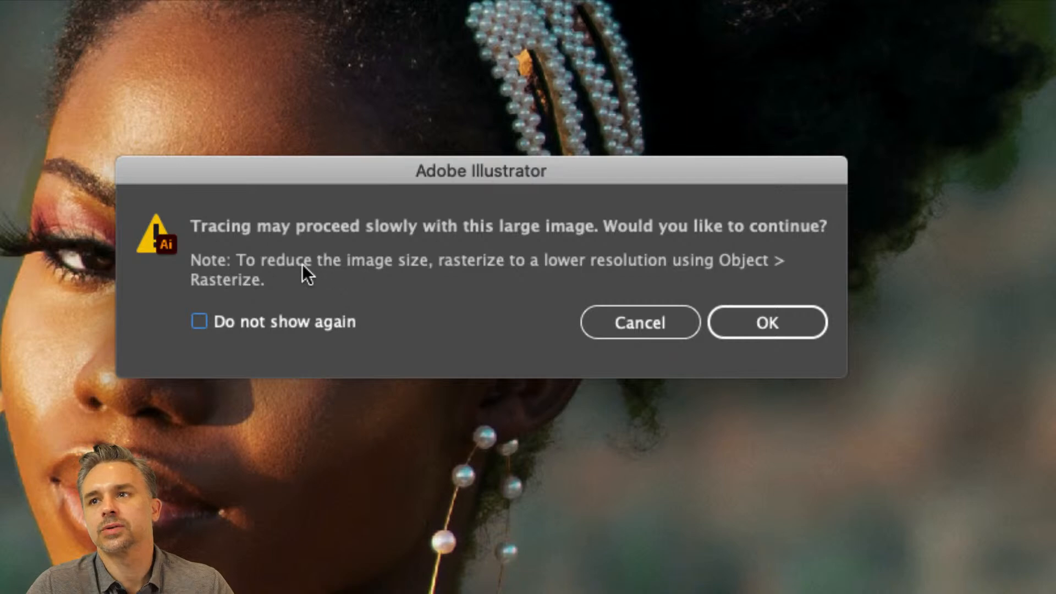
{"action": "left_click", "coordinate": [605, 327]}
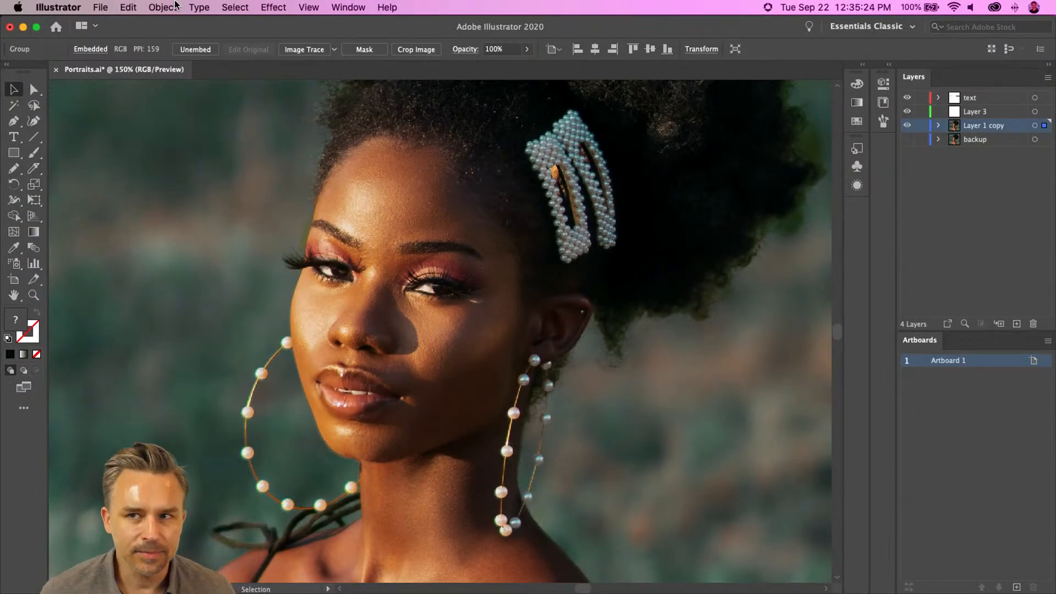
Rasterize the photo on Layer 1 copy with the Grayscale color model, Screen (72 ppi) resolution and a white background.
{"action": "left_click", "coordinate": [164, 7]}
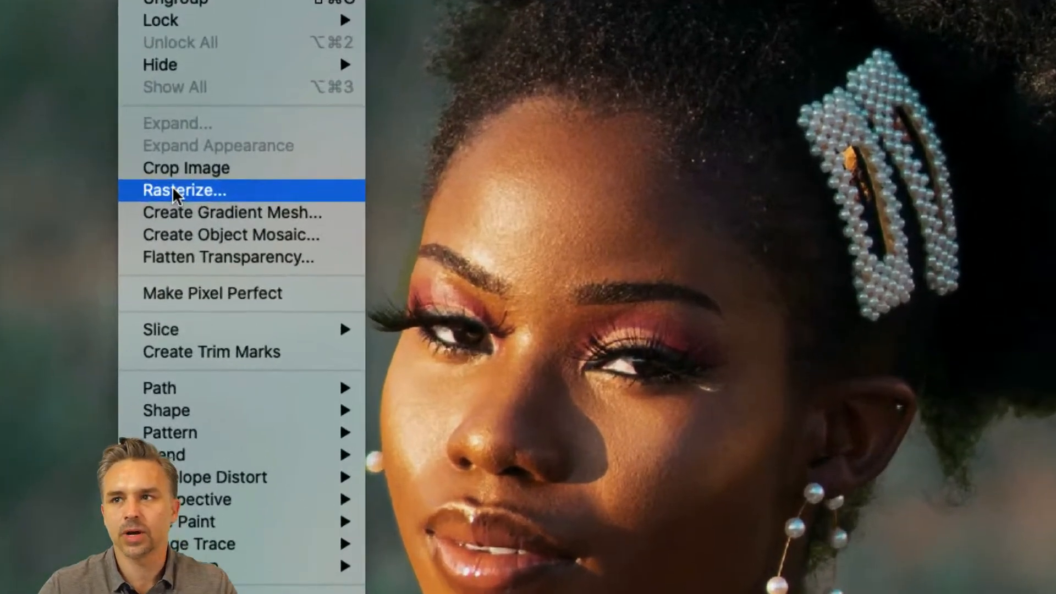
{"action": "left_click", "coordinate": [173, 189]}
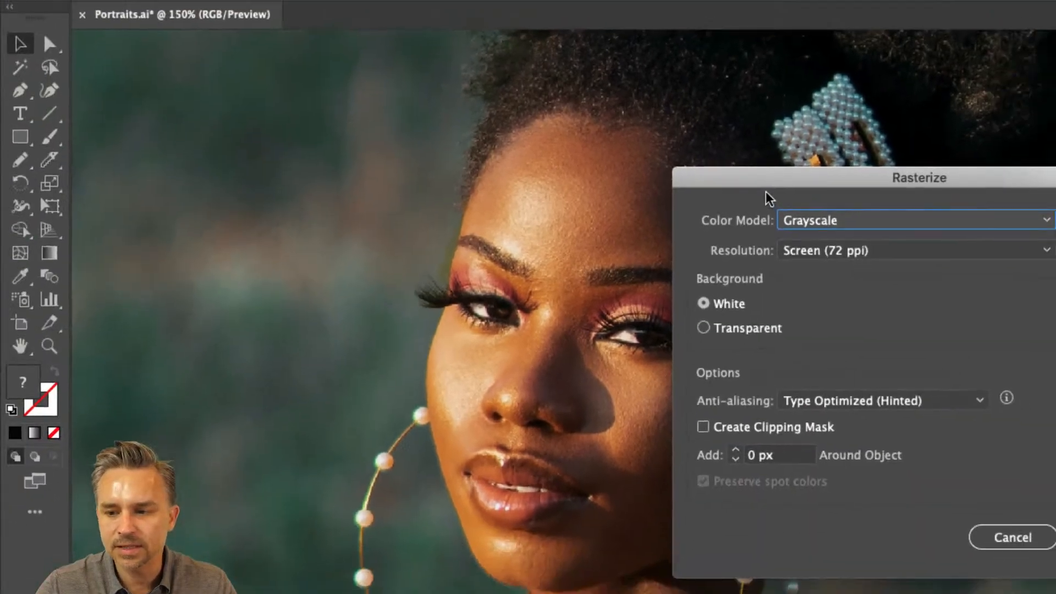
{"action": "left_click_drag", "start_coordinate": [883, 184], "coordinate": [663, 158]}
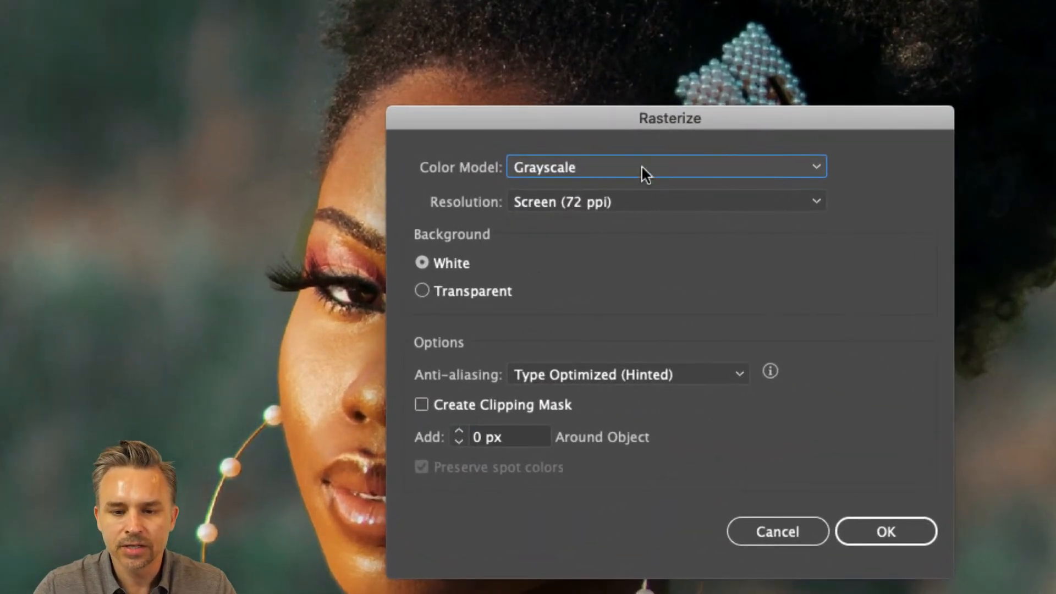
{"action": "left_click", "coordinate": [666, 198]}
{"action": "left_click", "coordinate": [621, 193]}
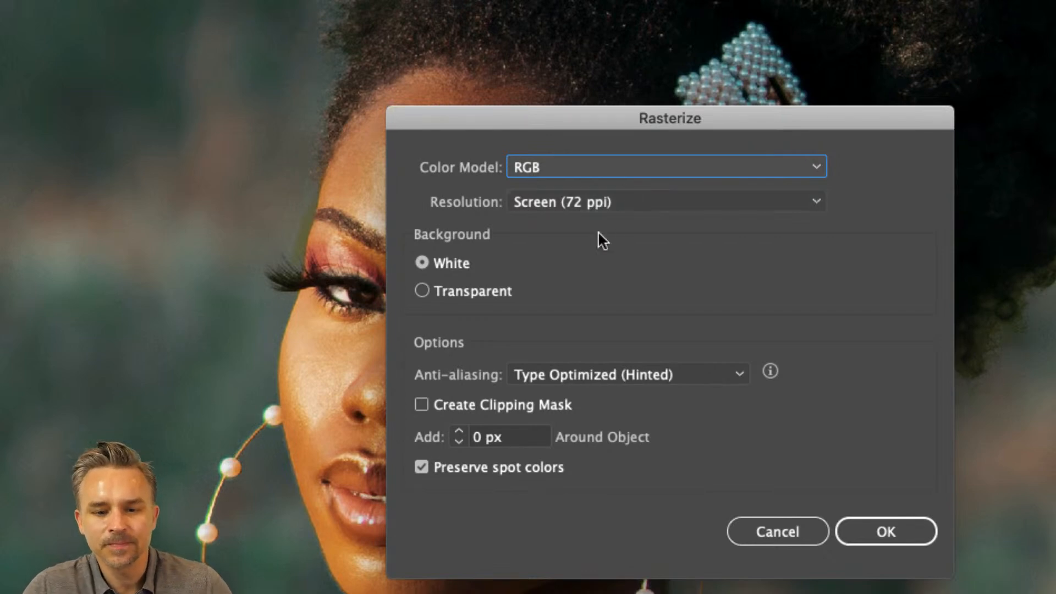
{"action": "left_click", "coordinate": [567, 172]}
{"action": "left_click", "coordinate": [568, 218]}
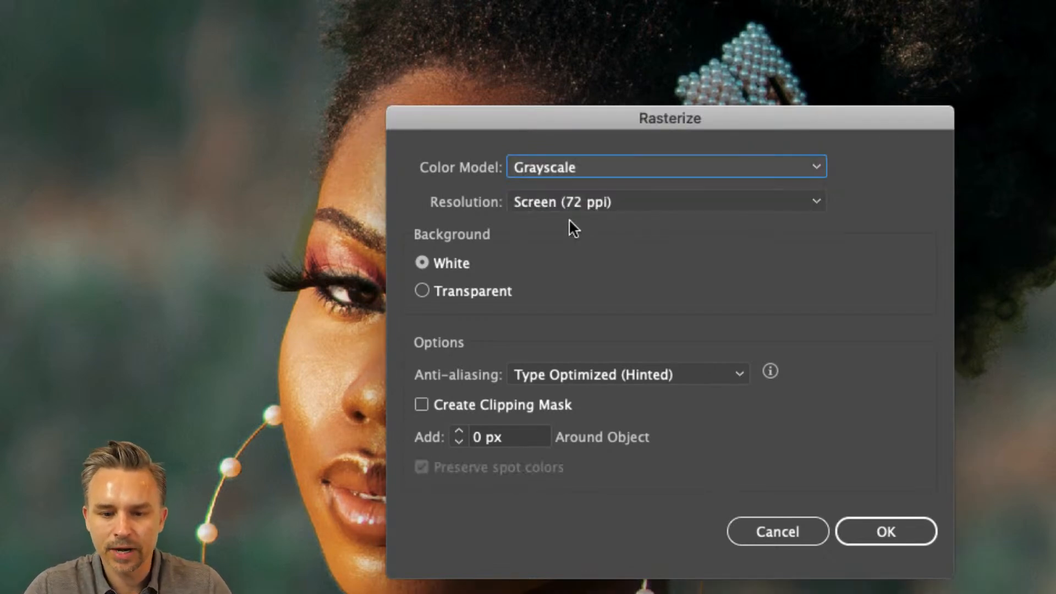
{"action": "left_click", "coordinate": [528, 203]}
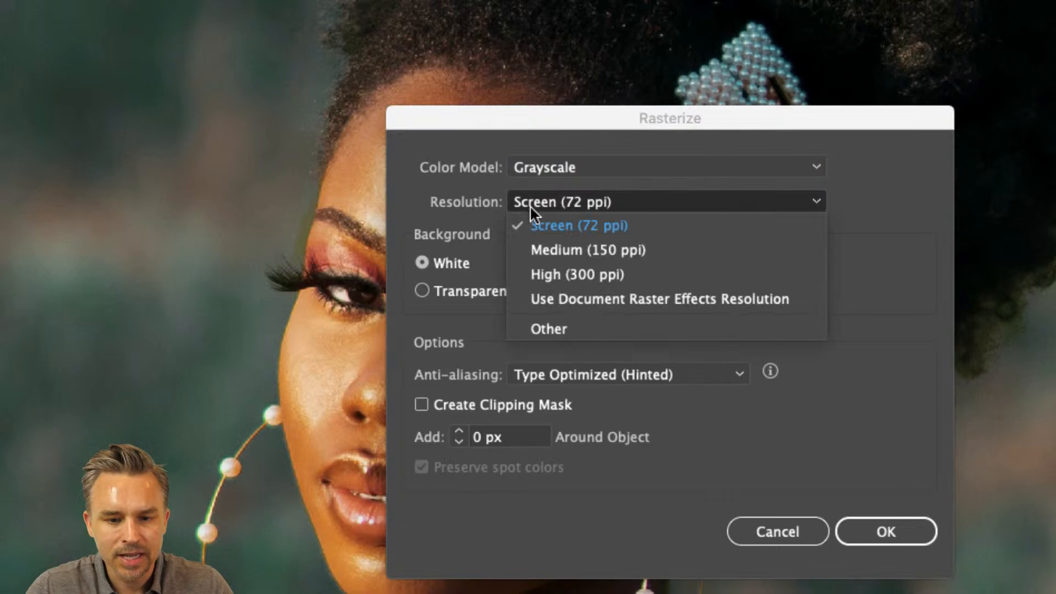
{"action": "left_click", "coordinate": [552, 226]}
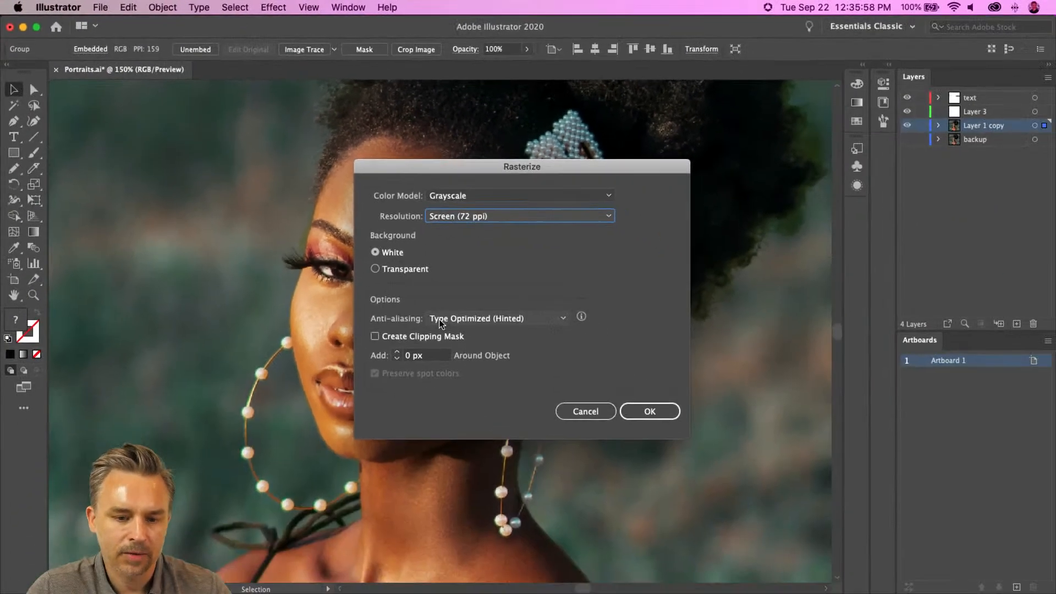
{"action": "left_click", "coordinate": [791, 509]}
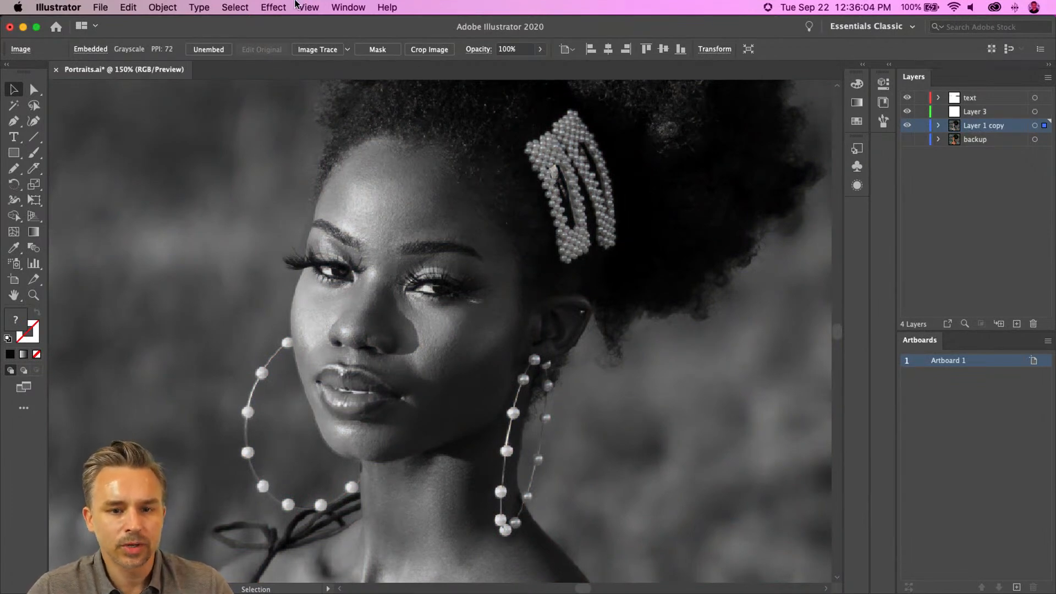
Crop the grayscale photo to about 966 by 904 px, trimming mostly below the shoulders and along both sides.
{"action": "scroll", "coordinate": [297, 5], "scroll_direction": "down", "scroll_amount": 3}
{"action": "scroll", "coordinate": [299, 4], "scroll_direction": "up", "scroll_amount": 3}
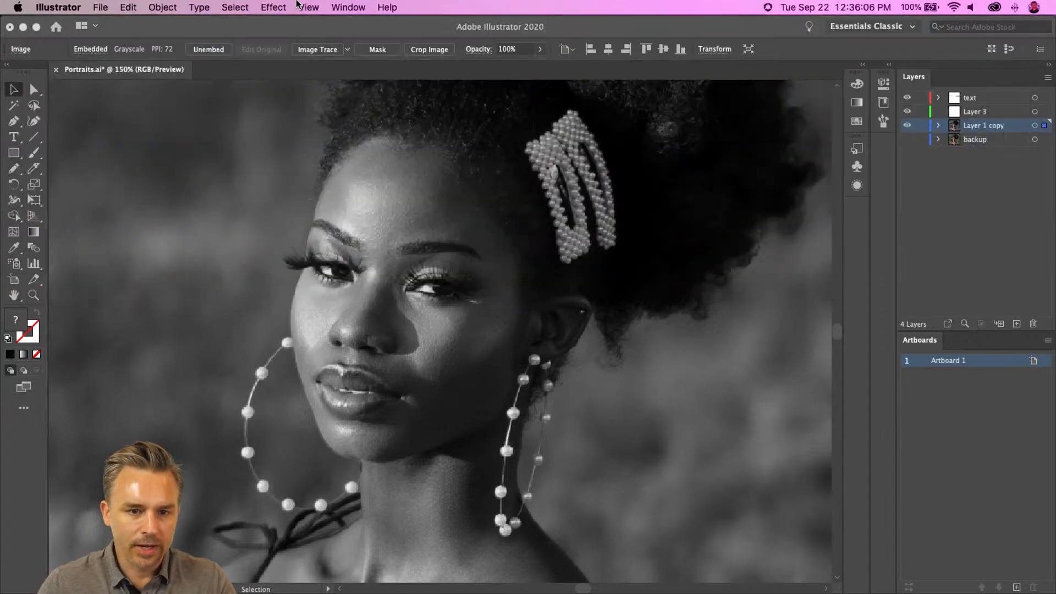
{"action": "key", "text": "super+minus"}
{"action": "key", "text": "super+minus"}
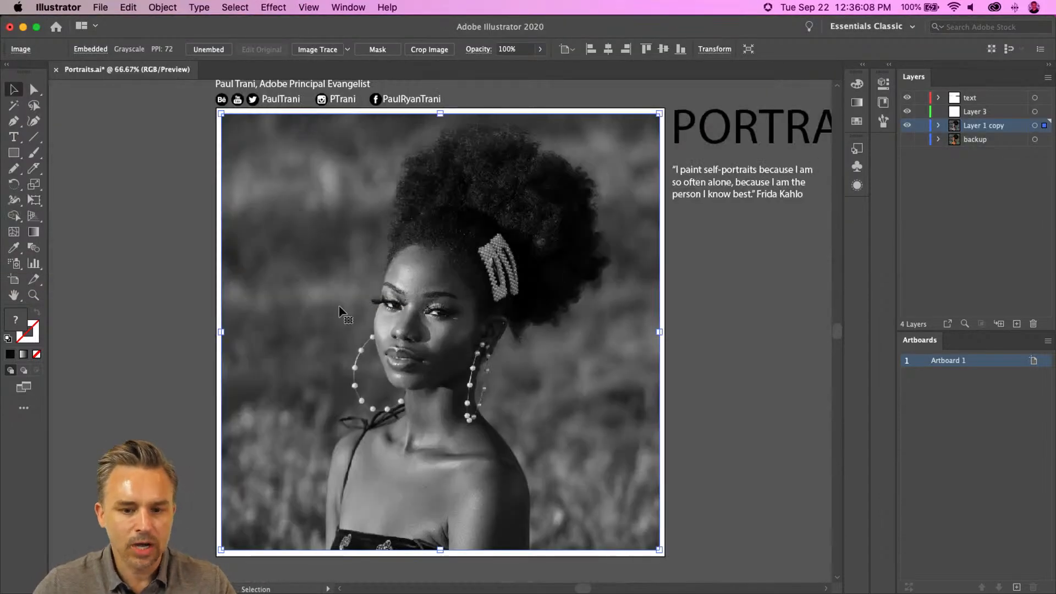
{"action": "left_click", "coordinate": [417, 49]}
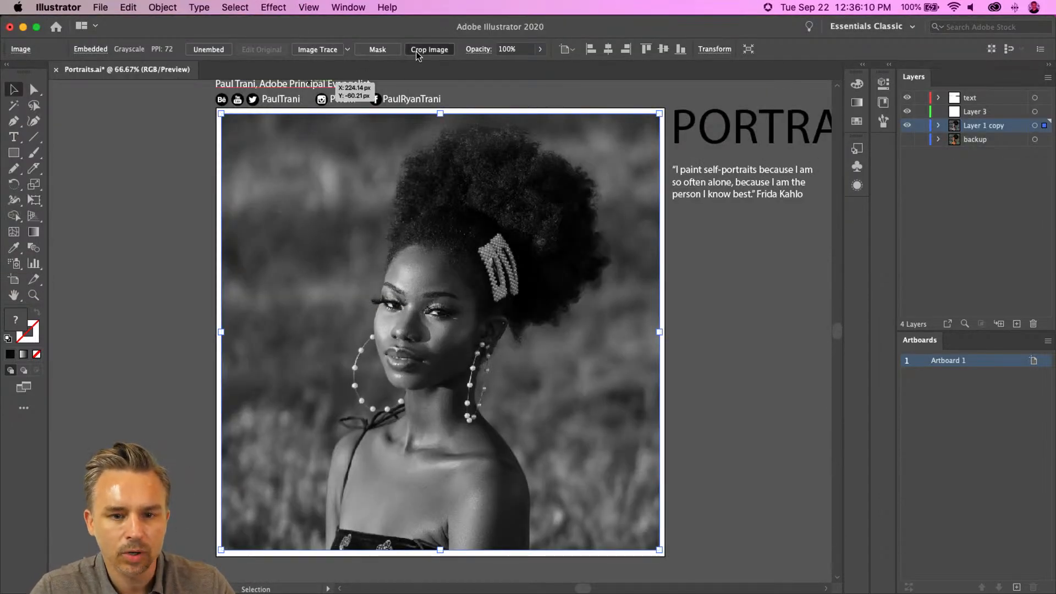
{"action": "left_click_drag", "start_coordinate": [223, 404], "coordinate": [245, 491]}
{"action": "left_click_drag", "start_coordinate": [658, 114], "coordinate": [644, 118]}
{"action": "key", "text": "Return"}
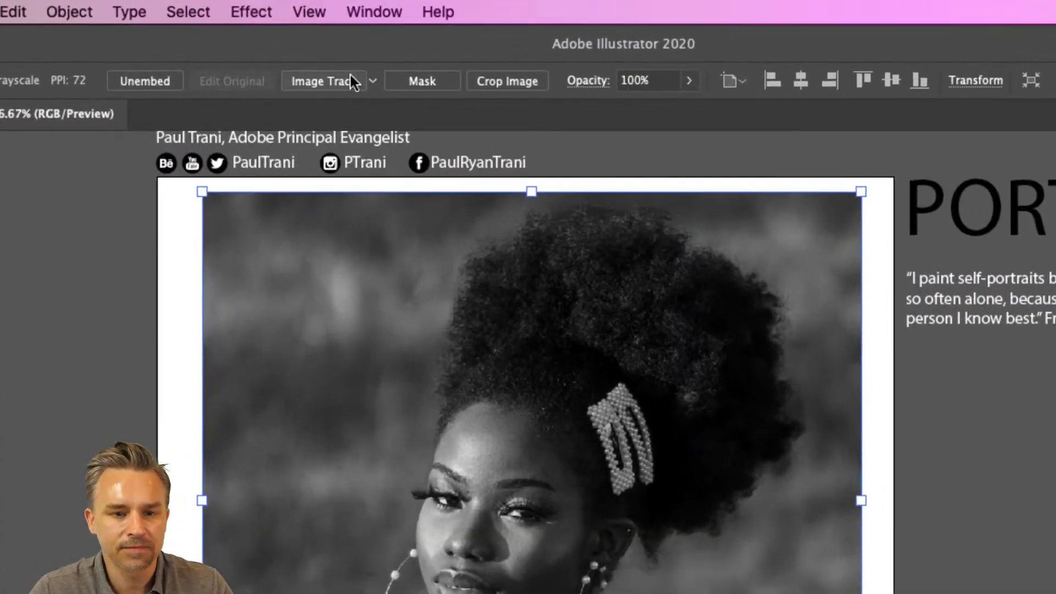
Image-trace the cropped grayscale photo with the 3 Colors preset.
{"action": "left_click", "coordinate": [374, 81]}
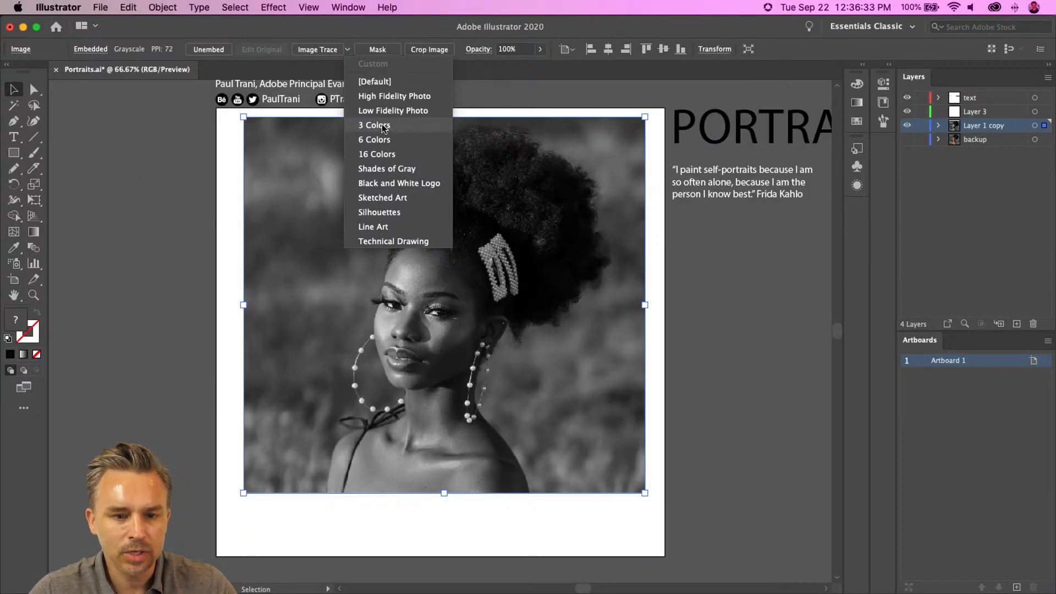
{"action": "left_click", "coordinate": [383, 128]}
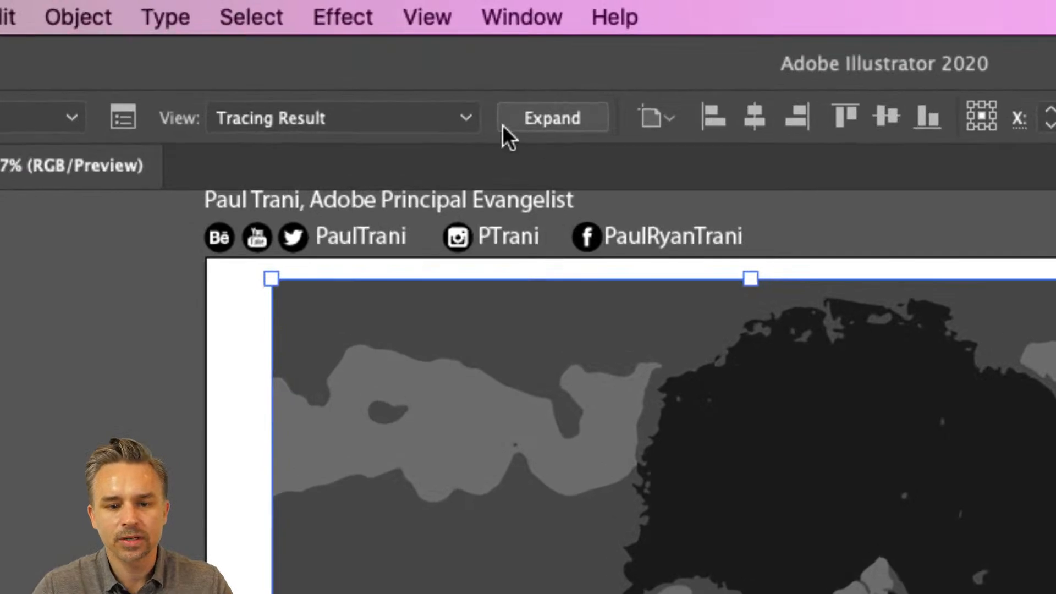
Compare the tracing as result with outlines, outlines only, outlines with source image and source image, ending on Tracing Result.
{"action": "left_click", "coordinate": [312, 53]}
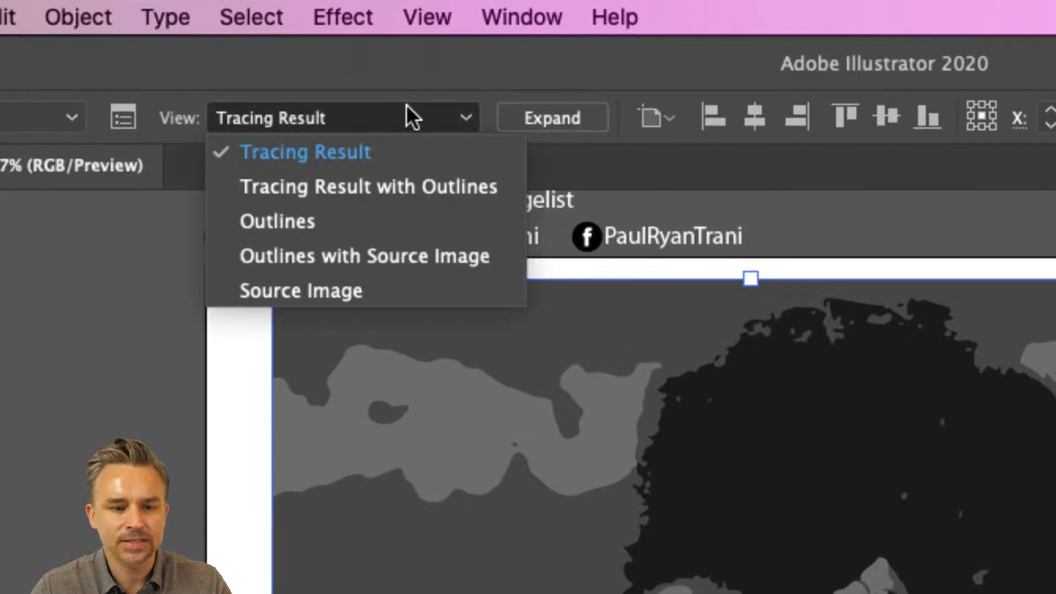
{"action": "left_click", "coordinate": [415, 188]}
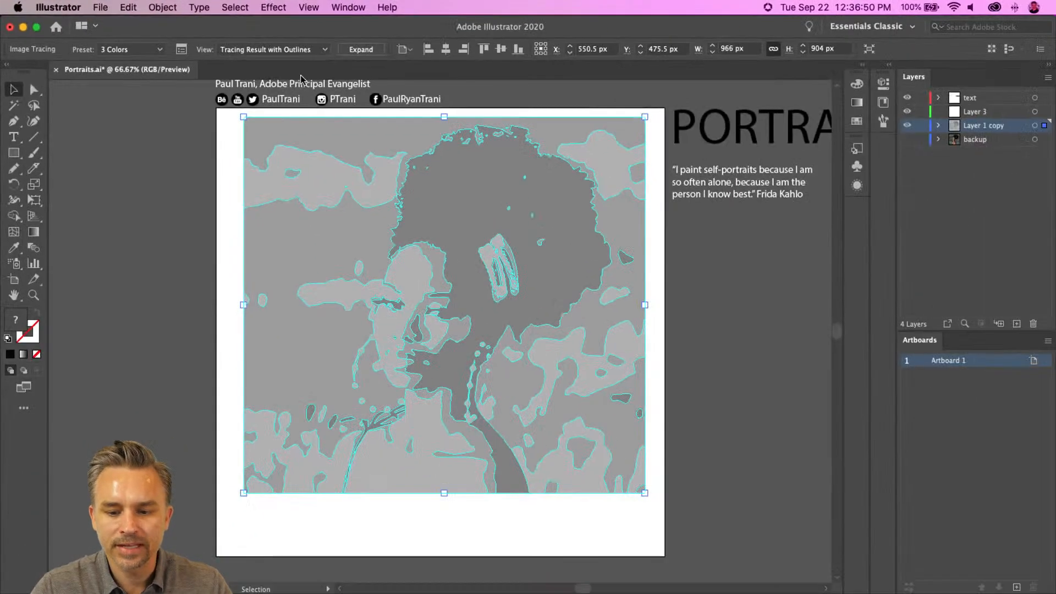
{"action": "left_click", "coordinate": [236, 50]}
{"action": "left_click", "coordinate": [242, 92]}
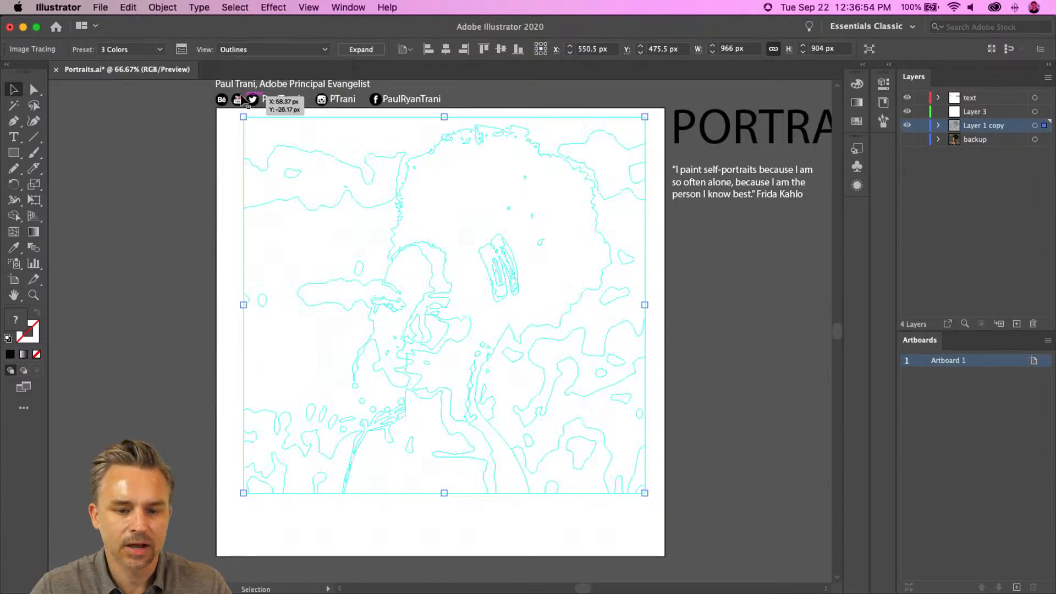
{"action": "left_click", "coordinate": [245, 51]}
{"action": "left_click", "coordinate": [250, 108]}
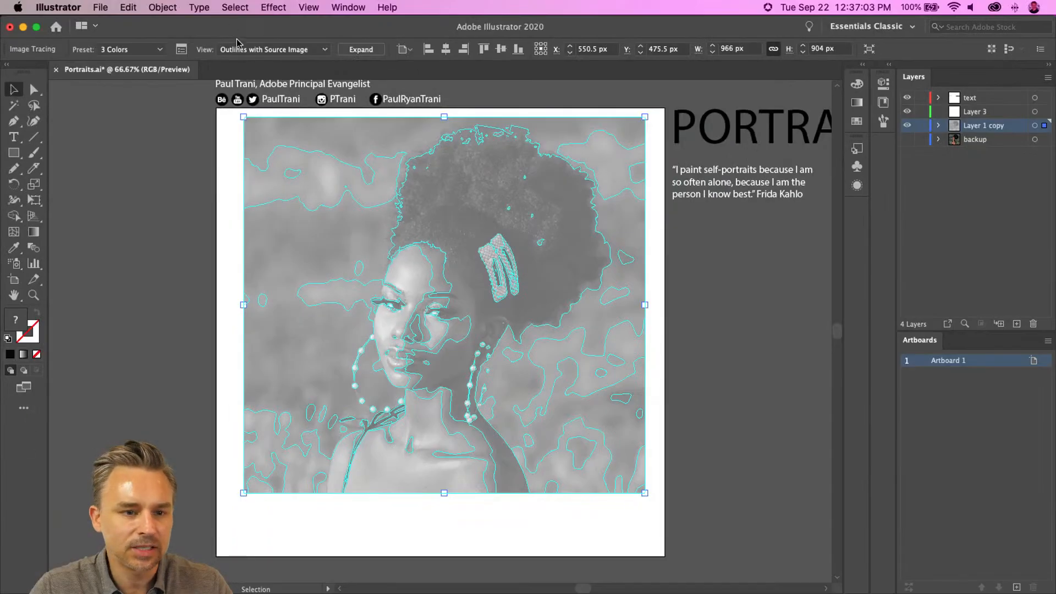
{"action": "left_click", "coordinate": [238, 49]}
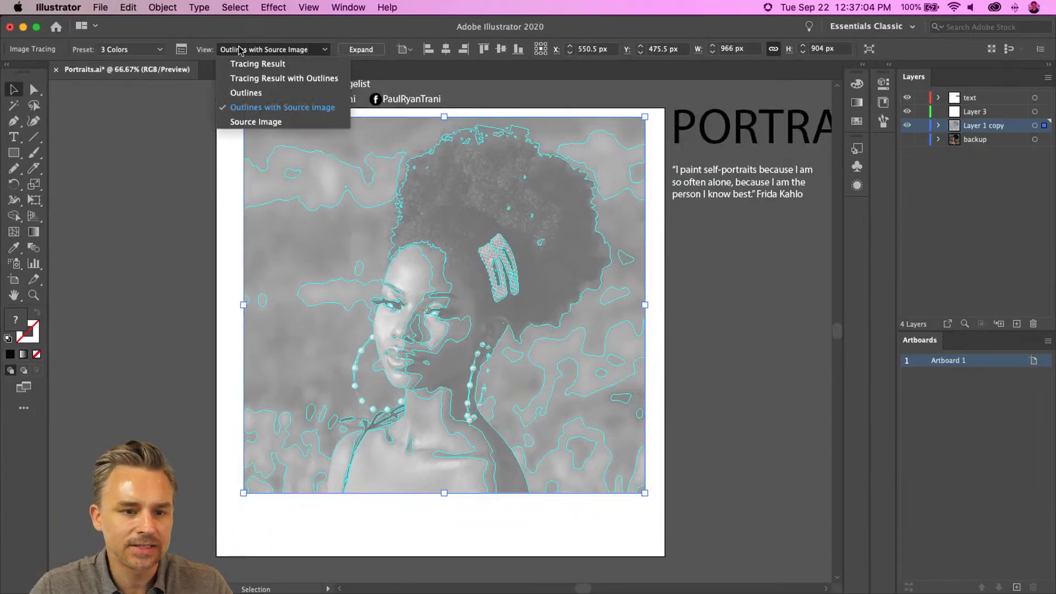
{"action": "left_click", "coordinate": [245, 121]}
{"action": "left_click", "coordinate": [245, 54]}
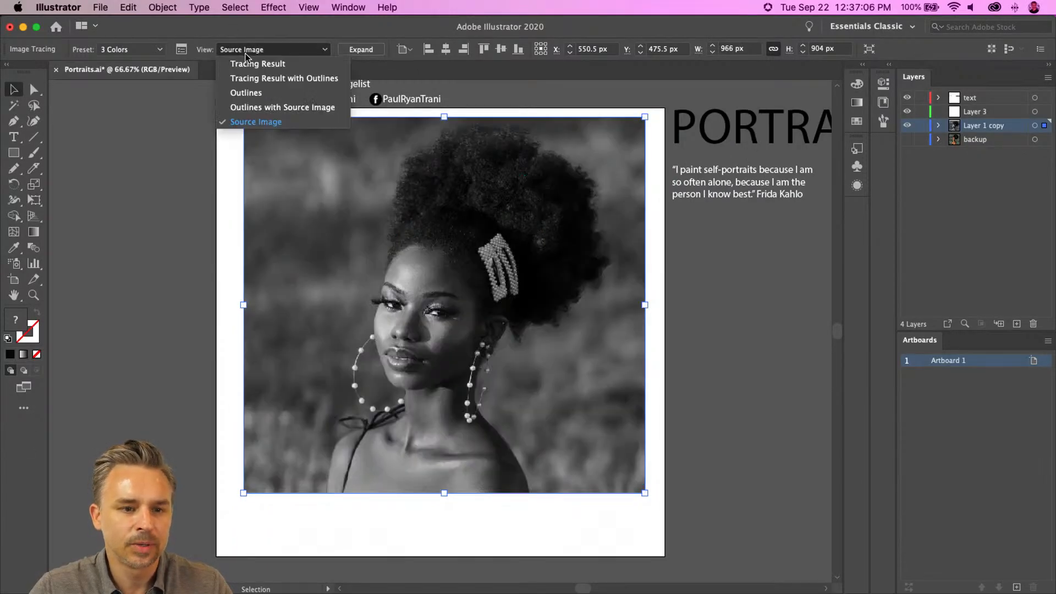
{"action": "left_click", "coordinate": [250, 65]}
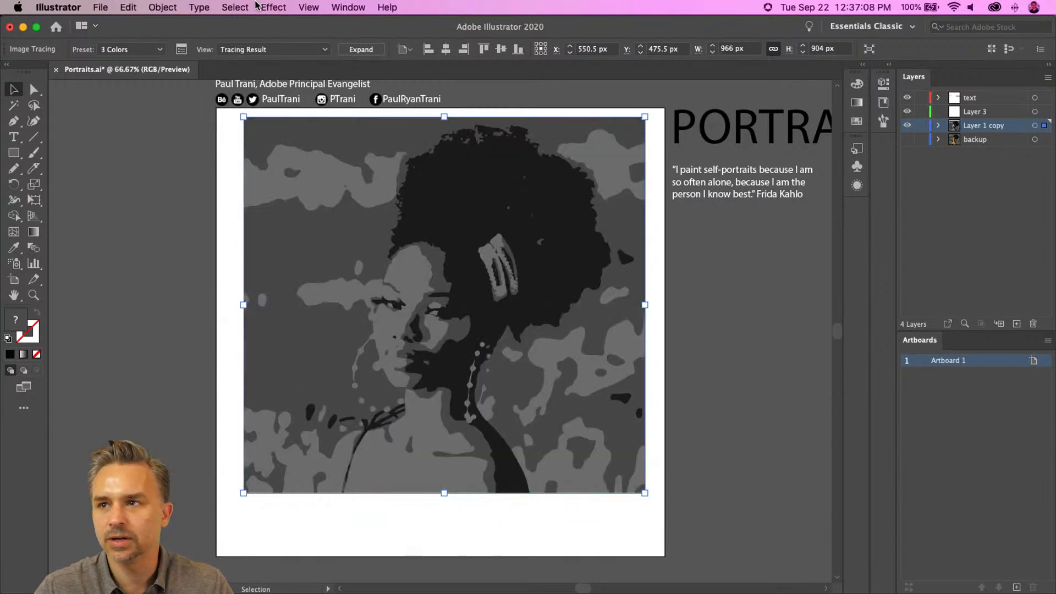
Expand the three-color tracing of the portrait into editable vector paths.
{"action": "key", "text": "super+1"}
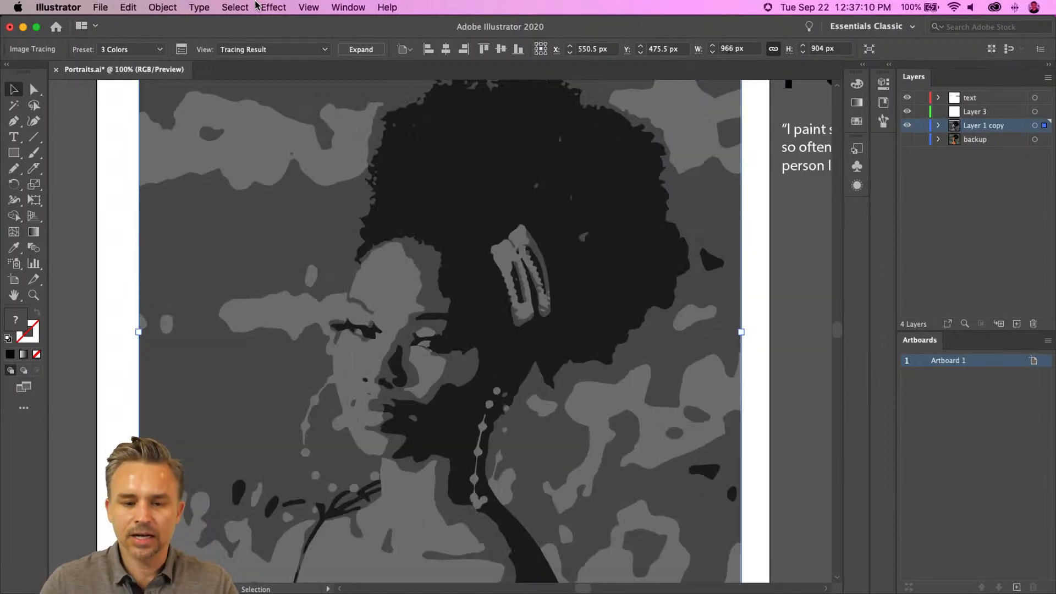
{"action": "scroll", "coordinate": [302, 228], "scroll_direction": "up", "scroll_amount": 3}
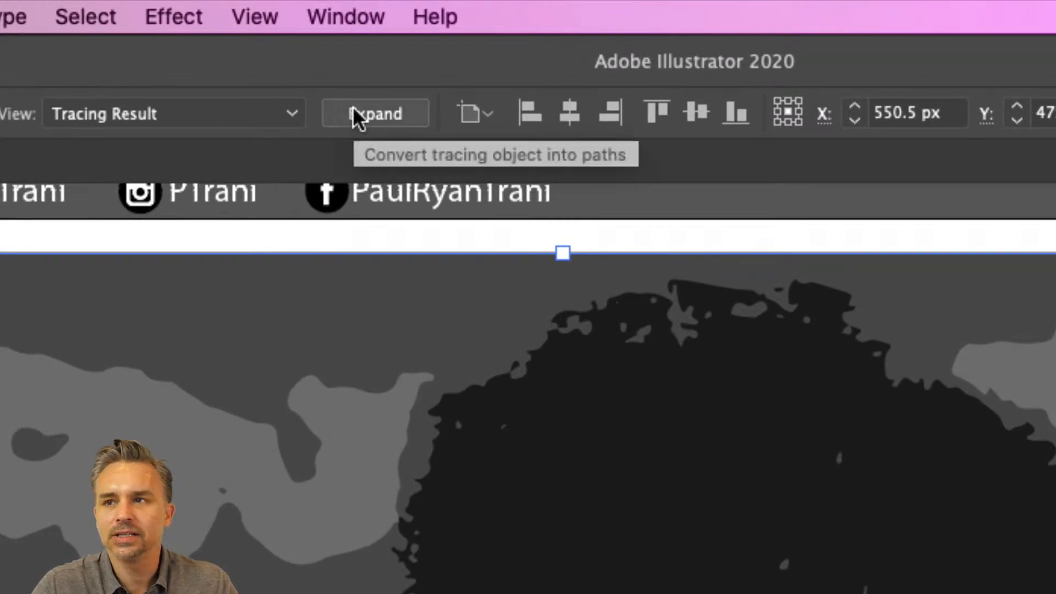
{"action": "left_click", "coordinate": [352, 107]}
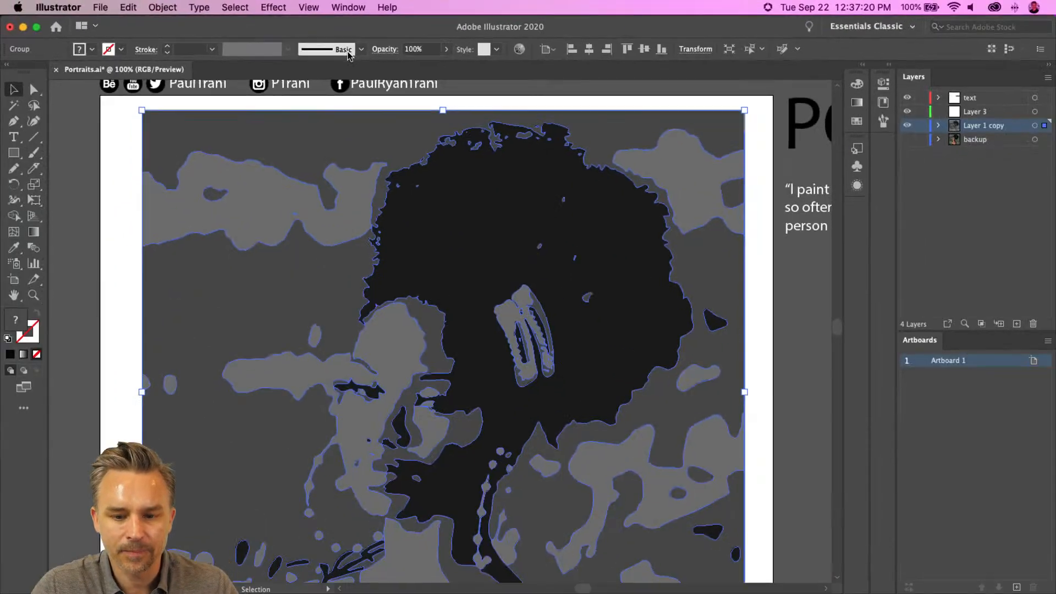
Try moving the whole grouped tracing across the artboard, and undo the move.
{"action": "scroll", "coordinate": [122, 207], "scroll_direction": "down", "scroll_amount": 5}
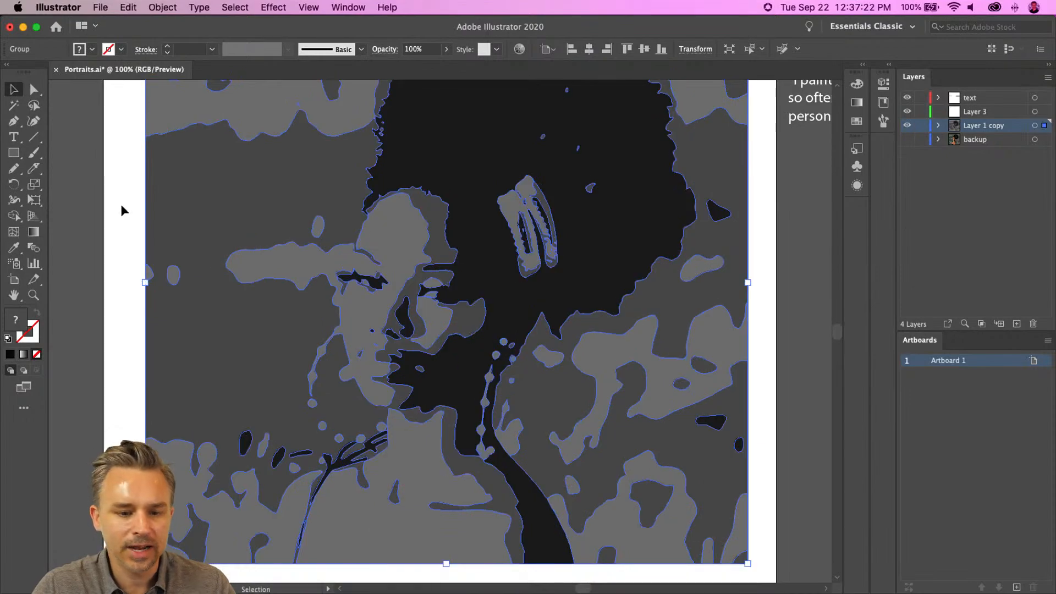
{"action": "left_click_drag", "start_coordinate": [217, 203], "coordinate": [427, 302]}
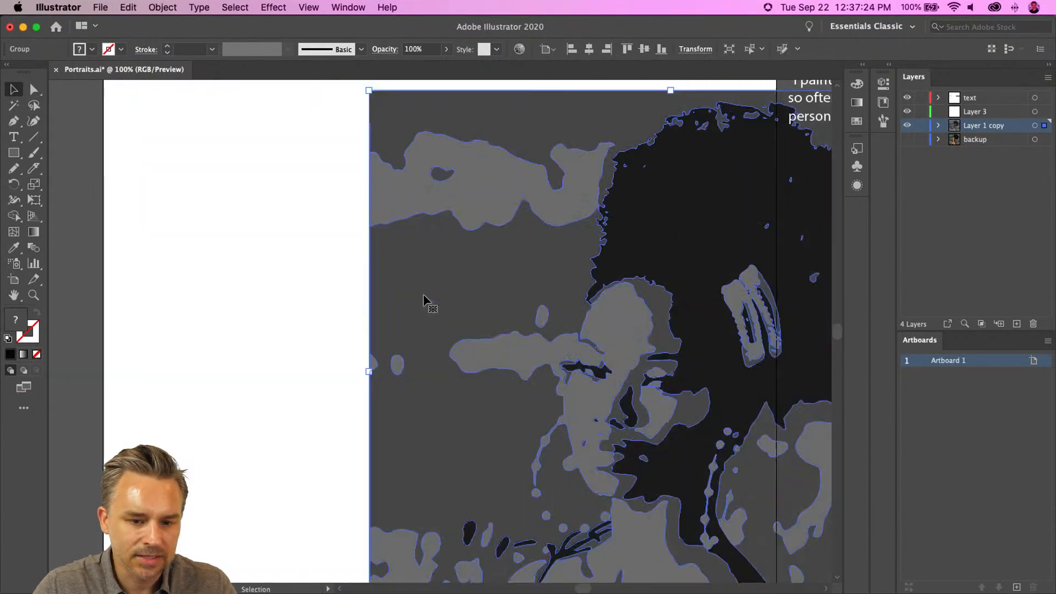
{"action": "key", "text": "cmd+z"}
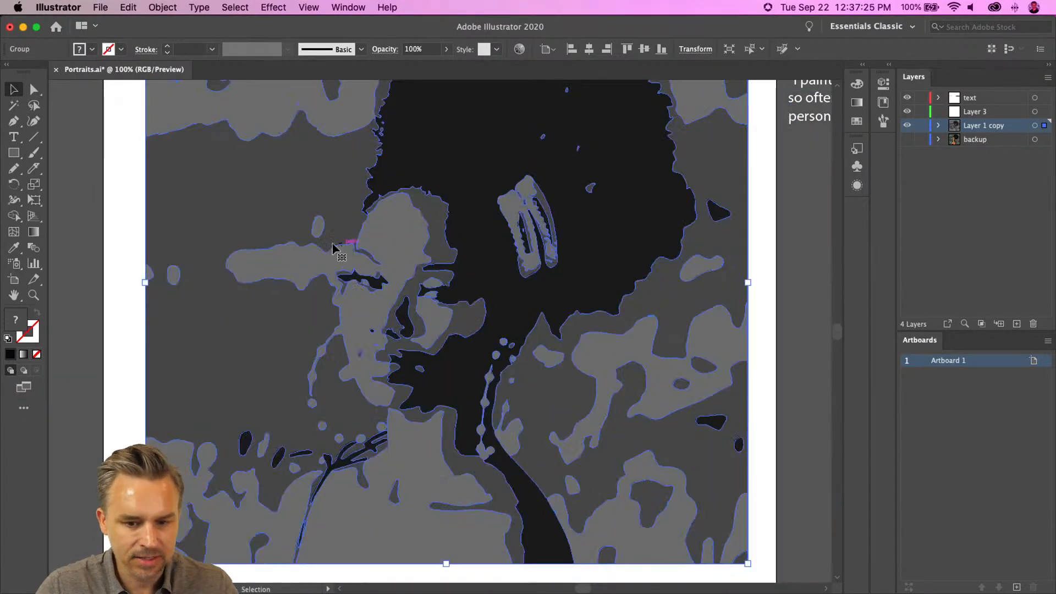
Ungroup the expanded tracing so that its shapes can be selected separately.
{"action": "right_click", "coordinate": [303, 180]}
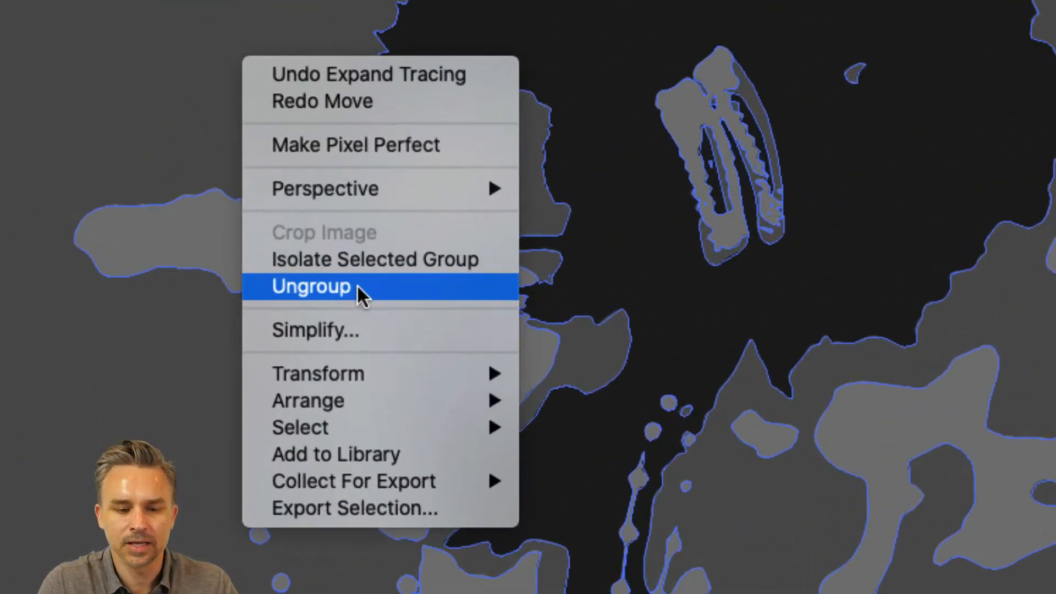
{"action": "left_click", "coordinate": [357, 285]}
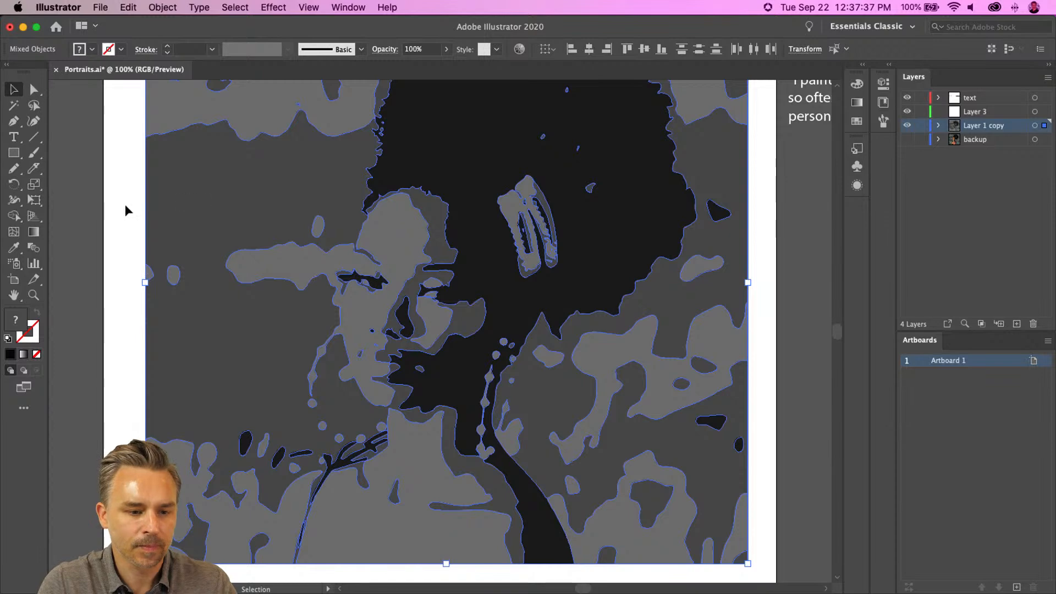
{"action": "left_click", "coordinate": [212, 207]}
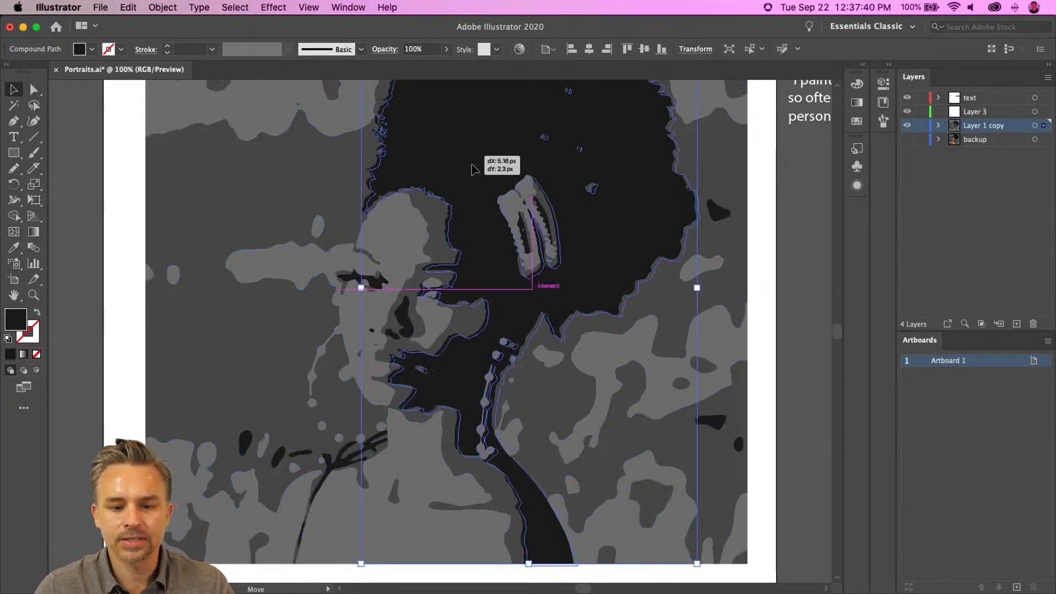
Try moving the black hair shape on its own, undo the move and clear the selection.
{"action": "left_click_drag", "start_coordinate": [457, 160], "coordinate": [643, 268]}
{"action": "key", "text": "super+z"}
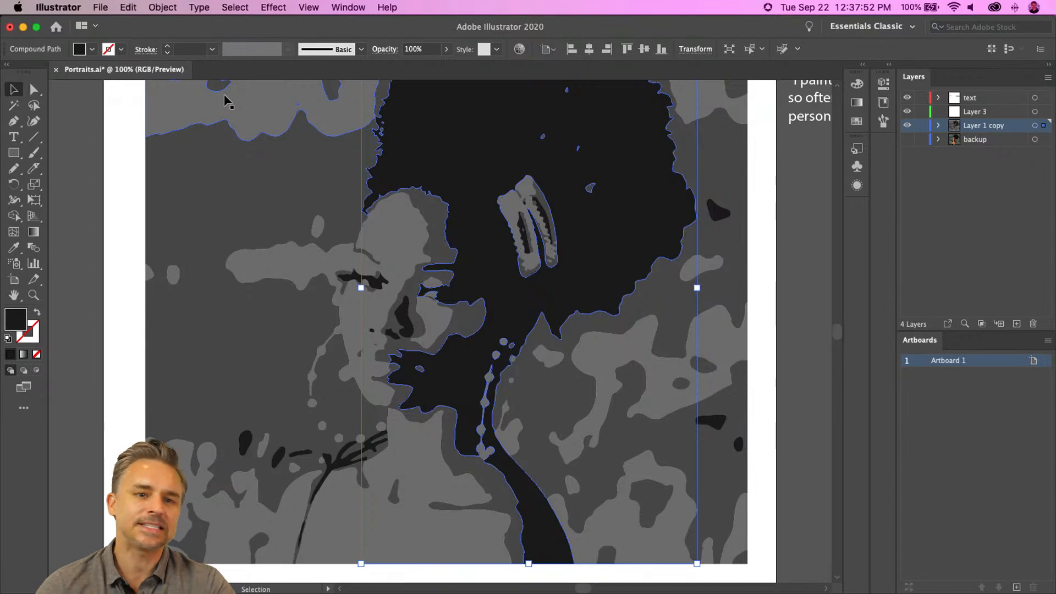
{"action": "left_click", "coordinate": [105, 194]}
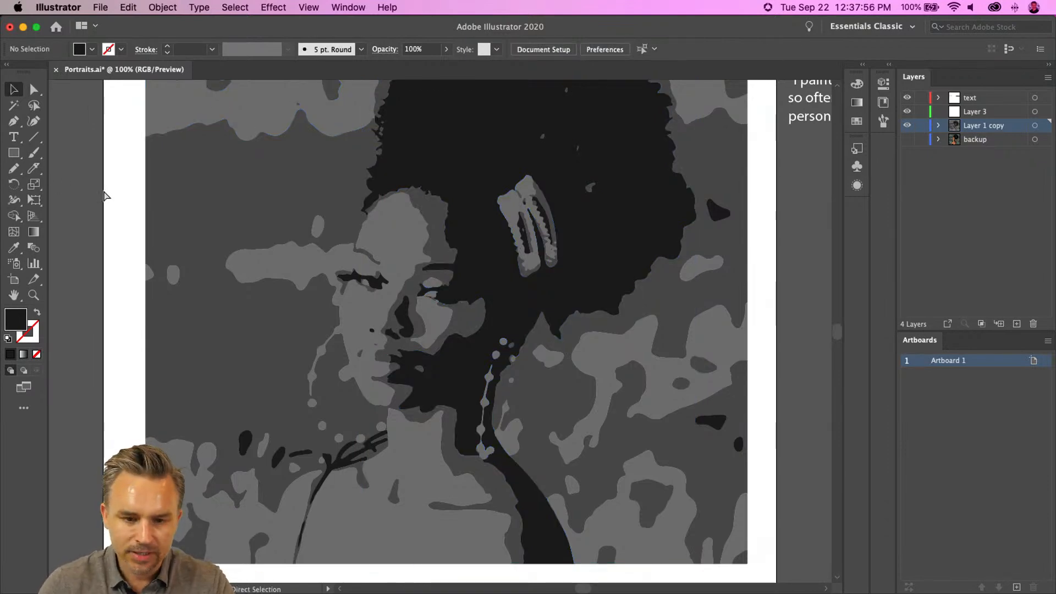
Examine the separate traced shapes around the forehead, eyes and hair up close and in the full portrait.
{"action": "key", "text": "super+equal"}
{"action": "key", "text": "super+equal"}
{"action": "key", "text": "super+equal"}
{"action": "left_click_drag", "start_coordinate": [378, 264], "coordinate": [455, 508]}
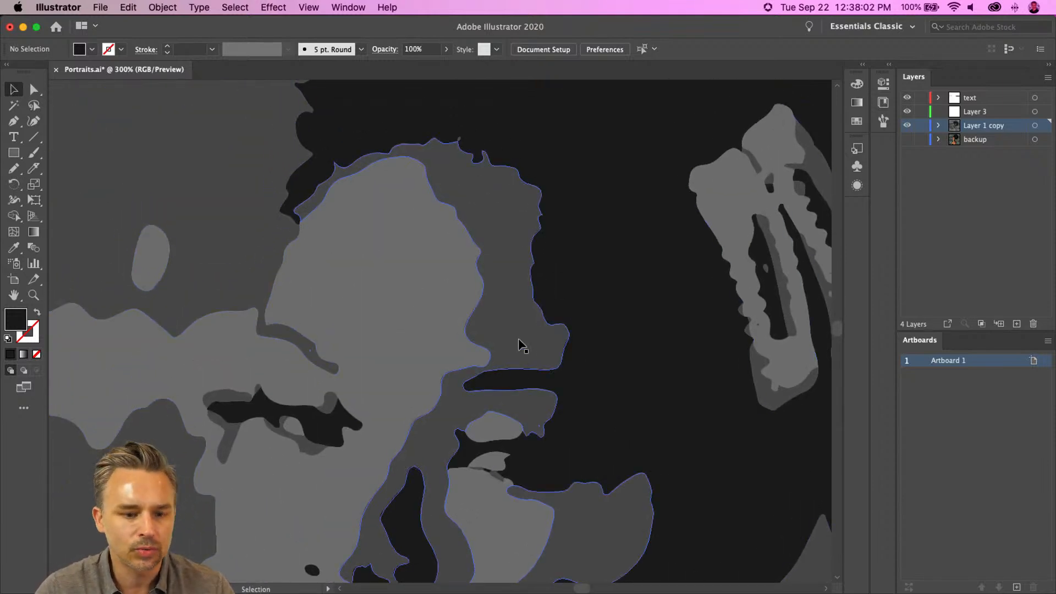
{"action": "key", "text": "super+minus"}
{"action": "key", "text": "super+minus"}
{"action": "key", "text": "super+minus"}
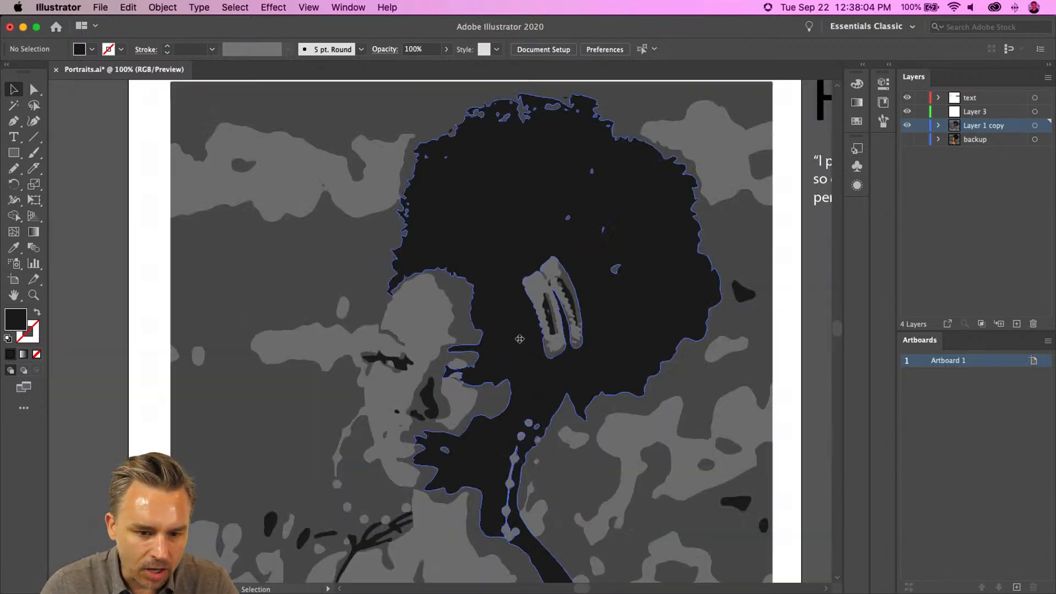
{"action": "left_click_drag", "start_coordinate": [530, 317], "coordinate": [548, 249]}
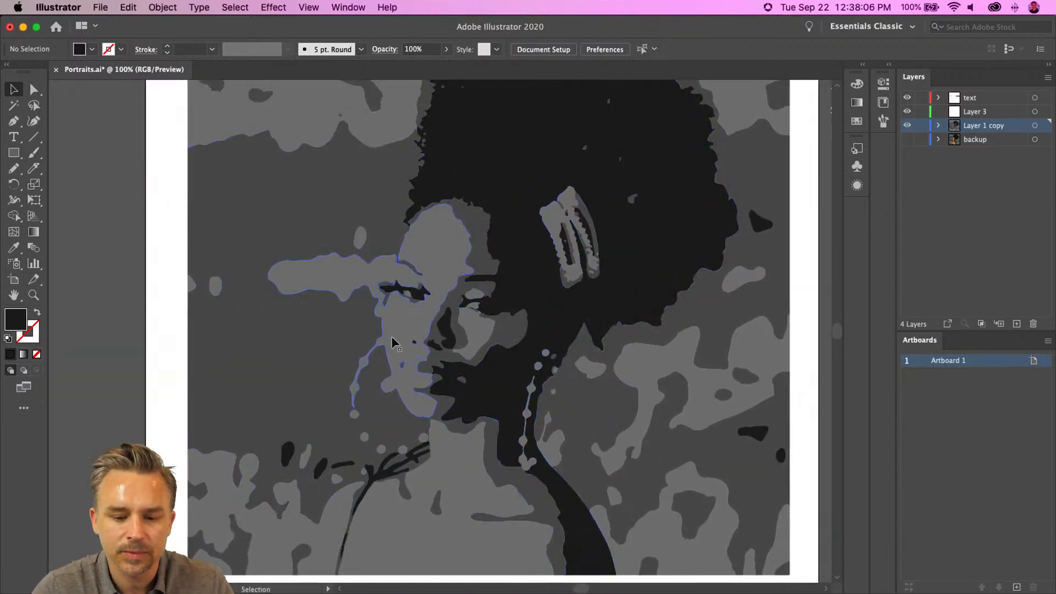
Delete the large light gray background blotch beside the neck and the dark gray background shape behind it.
{"action": "left_click", "coordinate": [691, 412]}
{"action": "key", "text": "Delete"}
{"action": "left_click", "coordinate": [733, 450]}
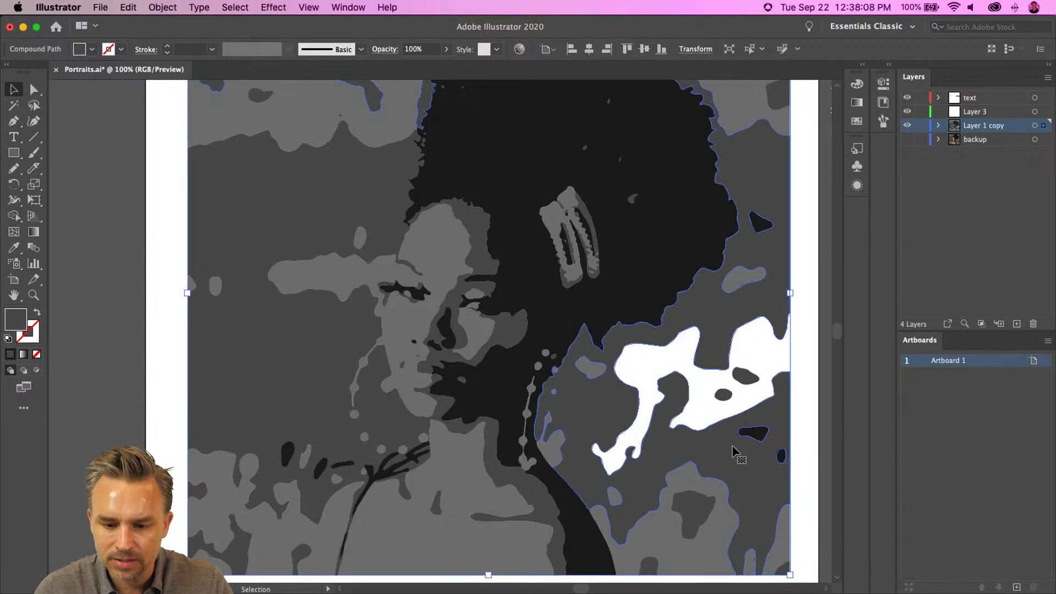
{"action": "key", "text": "Delete"}
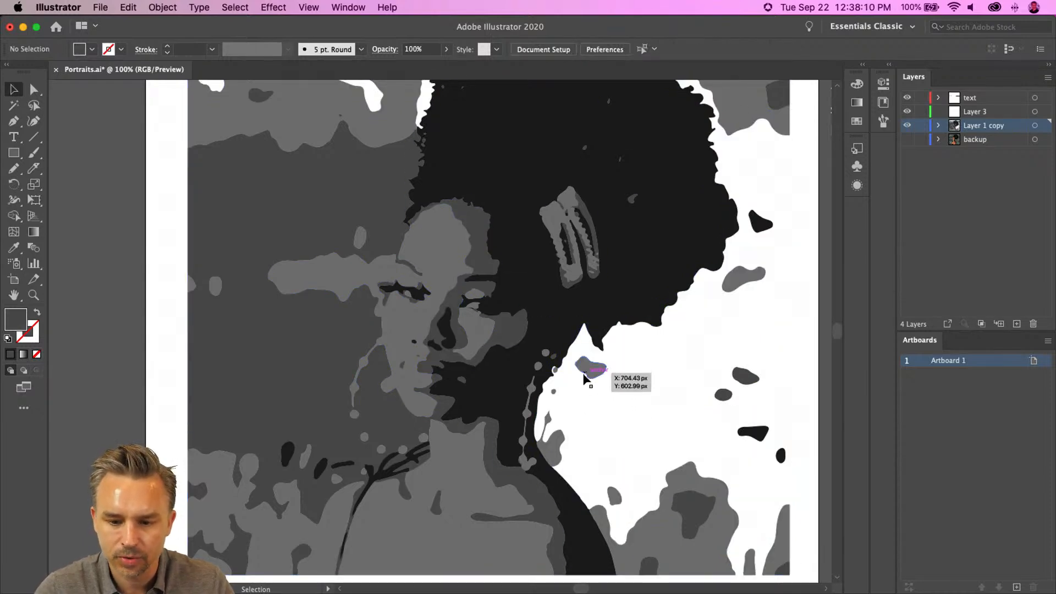
Delete the leftover gray and black background fragments on the empty side of the neck and shoulder, keeping the earring.
{"action": "left_click", "coordinate": [589, 367]}
{"action": "left_click", "coordinate": [552, 452]}
{"action": "key", "text": "Delete"}
{"action": "left_click", "coordinate": [553, 391]}
{"action": "key", "text": "Delete"}
{"action": "left_click", "coordinate": [597, 367]}
{"action": "key", "text": "Delete"}
{"action": "left_click", "coordinate": [615, 496]}
{"action": "key", "text": "Delete"}
{"action": "left_click_drag", "start_coordinate": [651, 361], "coordinate": [755, 504]}
{"action": "key", "text": "Delete"}
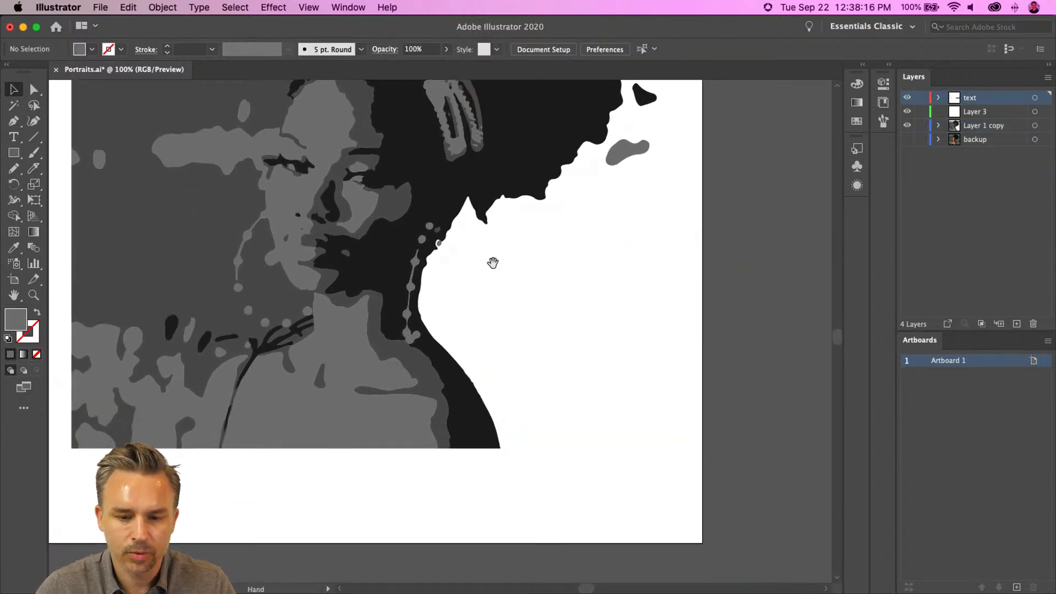
Delete the remaining background pieces beside the hair on the side with the hair clips.
{"action": "left_click_drag", "start_coordinate": [491, 260], "coordinate": [488, 491]}
{"action": "left_click", "coordinate": [620, 381]}
{"action": "key", "text": "Delete"}
{"action": "left_click", "coordinate": [638, 319]}
{"action": "key", "text": "Delete"}
{"action": "left_click_drag", "start_coordinate": [655, 259], "coordinate": [655, 255]}
{"action": "key", "text": "Delete"}
Delete the light gray cloud shape above the face's open side and the small dark fragment inside it.
{"action": "scroll", "coordinate": [522, 220], "scroll_direction": "left", "scroll_amount": 5}
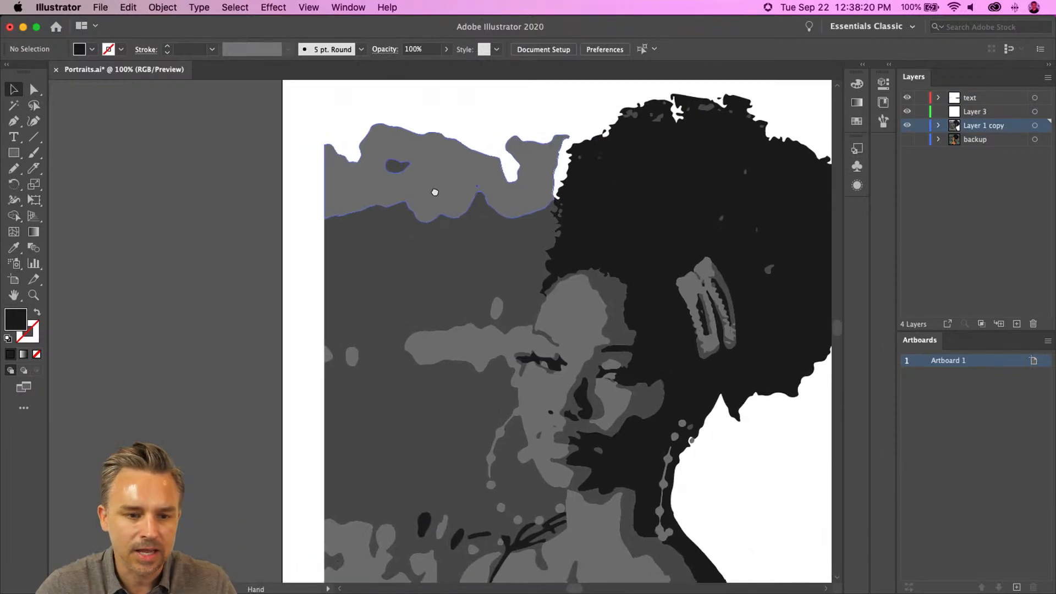
{"action": "left_click", "coordinate": [386, 182]}
{"action": "key", "text": "Delete"}
{"action": "left_click_drag", "start_coordinate": [291, 146], "coordinate": [470, 171]}
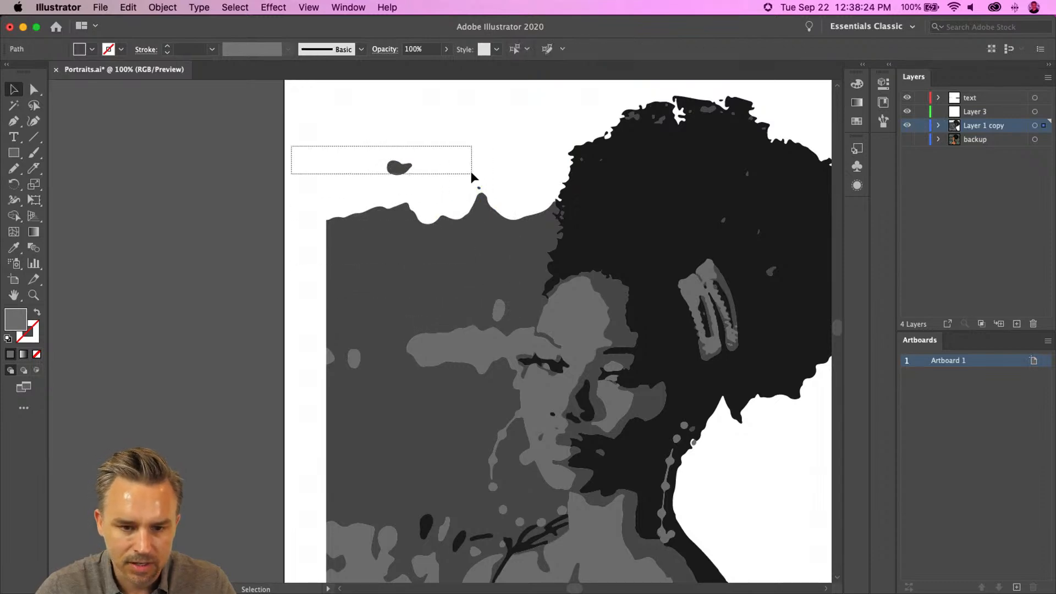
{"action": "key", "text": "Delete"}
Select the dark gray background shape in front of the face and inspect where it joins the brow, chin and neck shading.
{"action": "left_click", "coordinate": [495, 267]}
{"action": "scroll", "coordinate": [525, 367], "scroll_direction": "down", "scroll_amount": 4}
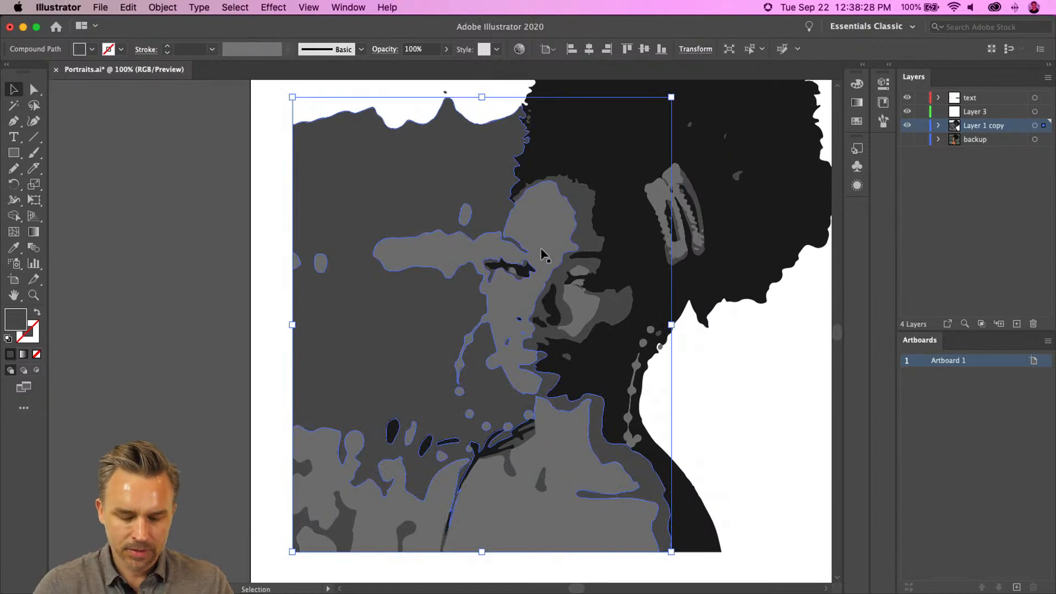
{"action": "scroll", "coordinate": [534, 224], "scroll_direction": "up", "scroll_amount": 10}
{"action": "scroll", "coordinate": [535, 224], "scroll_direction": "down", "scroll_amount": 8}
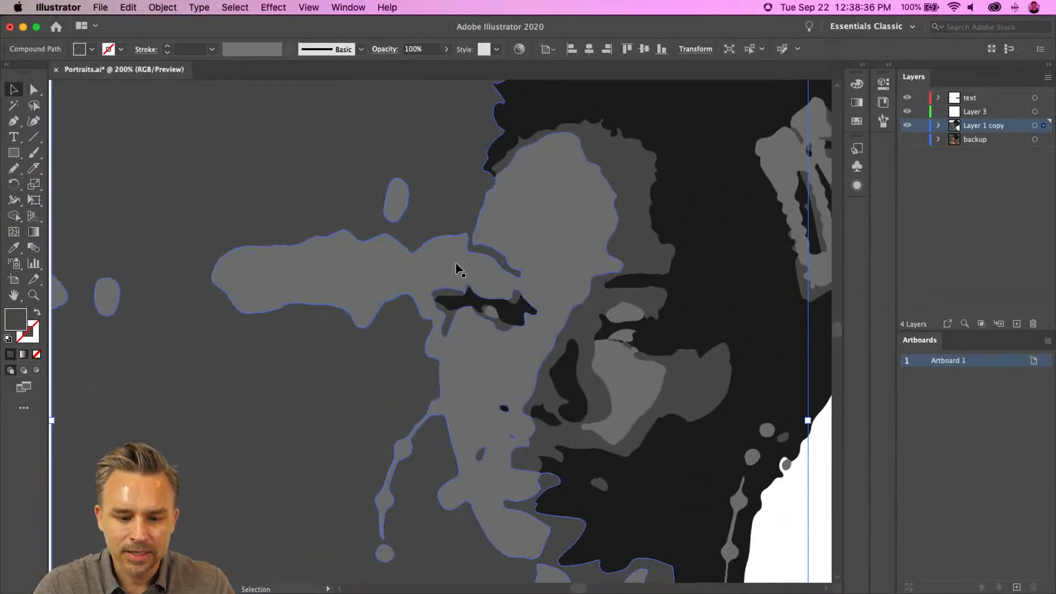
{"action": "left_click_drag", "start_coordinate": [471, 542], "coordinate": [396, 358]}
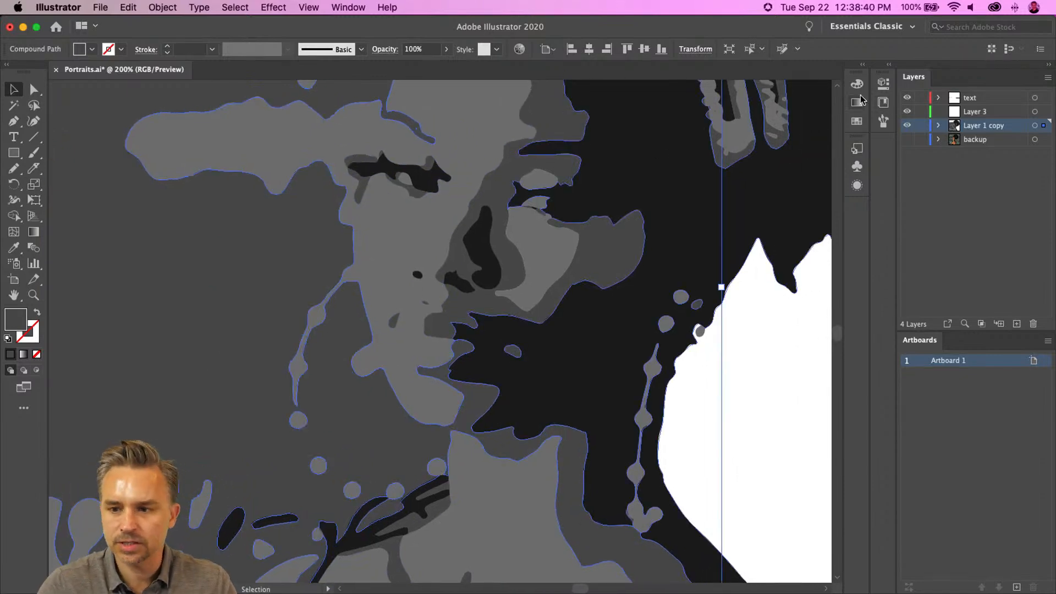
Try filling the selected dark gray background shape with CMYK Red, and undo the fill.
{"action": "left_click", "coordinate": [857, 122]}
{"action": "left_click", "coordinate": [751, 123]}
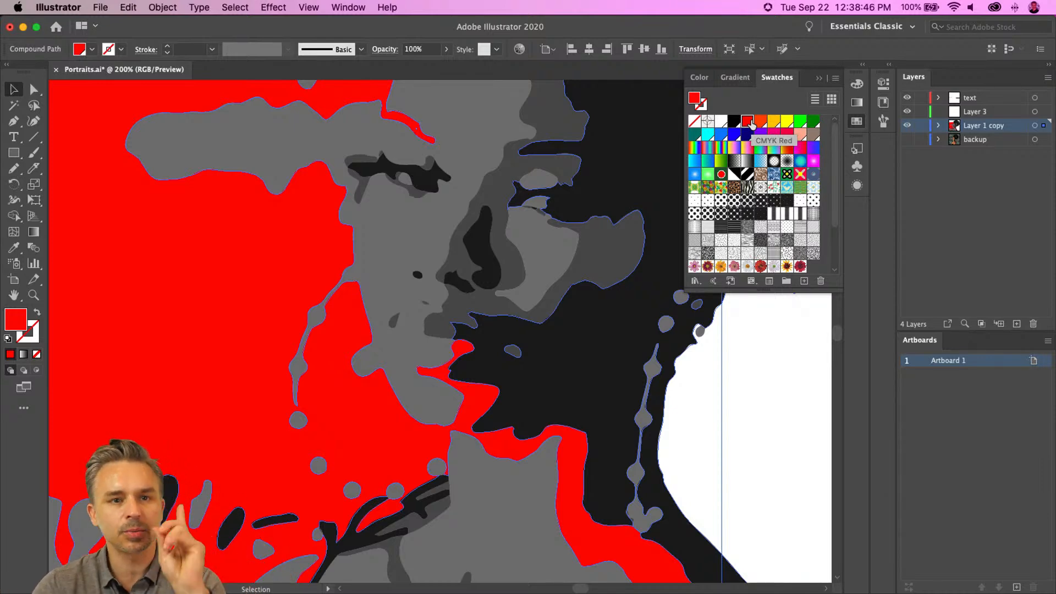
{"action": "key", "text": "super+z"}
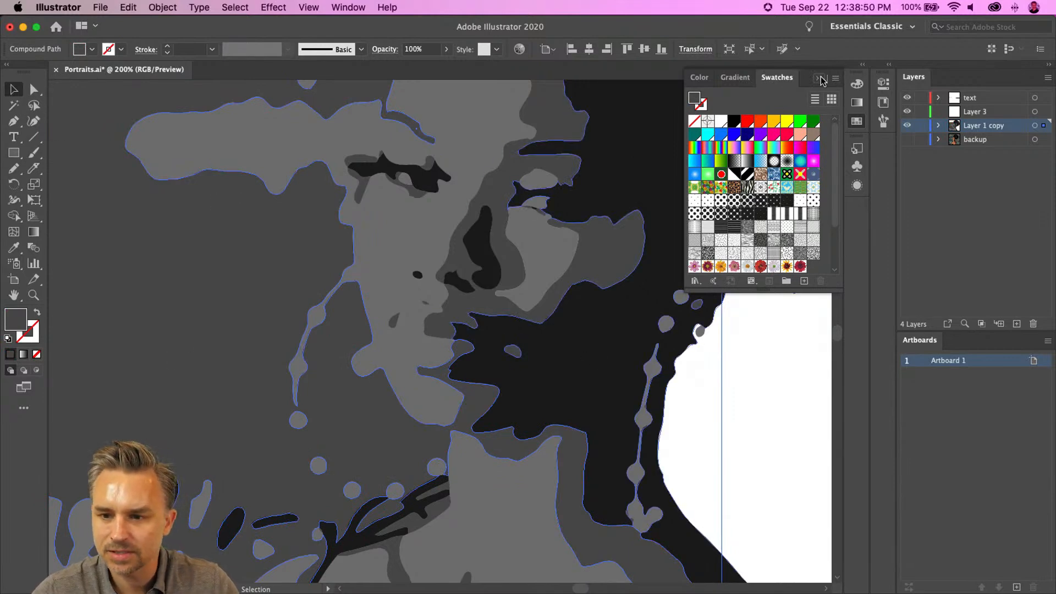
{"action": "left_click", "coordinate": [820, 80]}
Cut the selected dark gray shape with the Knife across the narrow gap between the forehead and the eyebrow.
{"action": "left_click", "coordinate": [33, 168]}
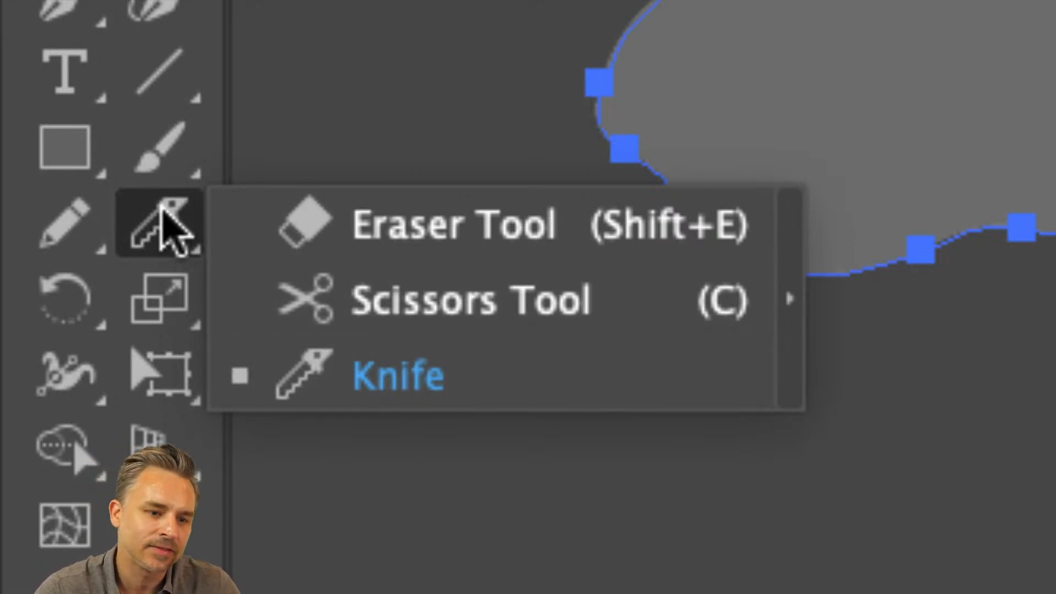
{"action": "left_click", "coordinate": [285, 379]}
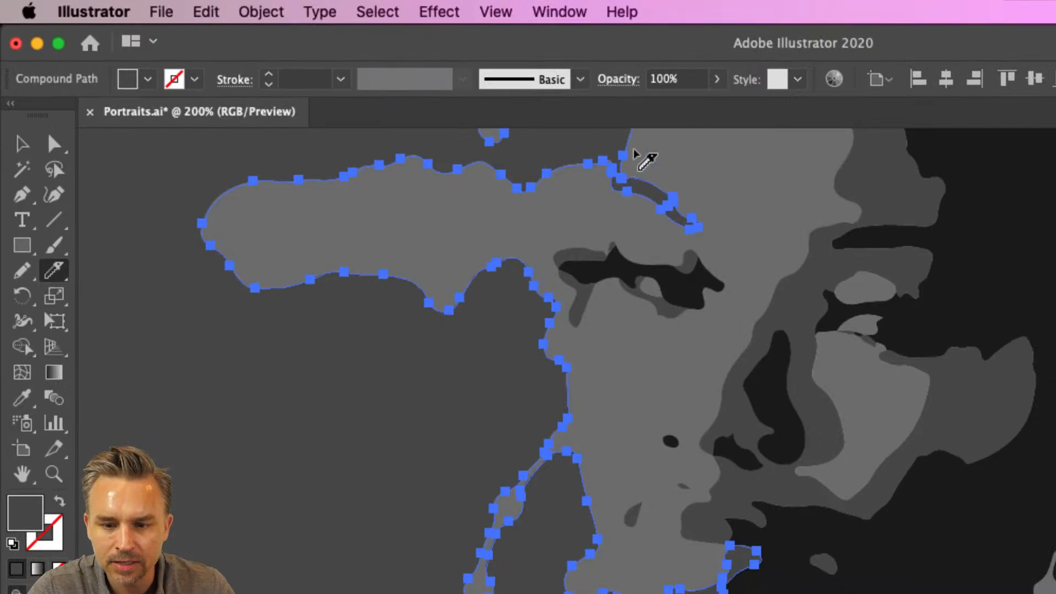
{"action": "key", "text": "super+equal"}
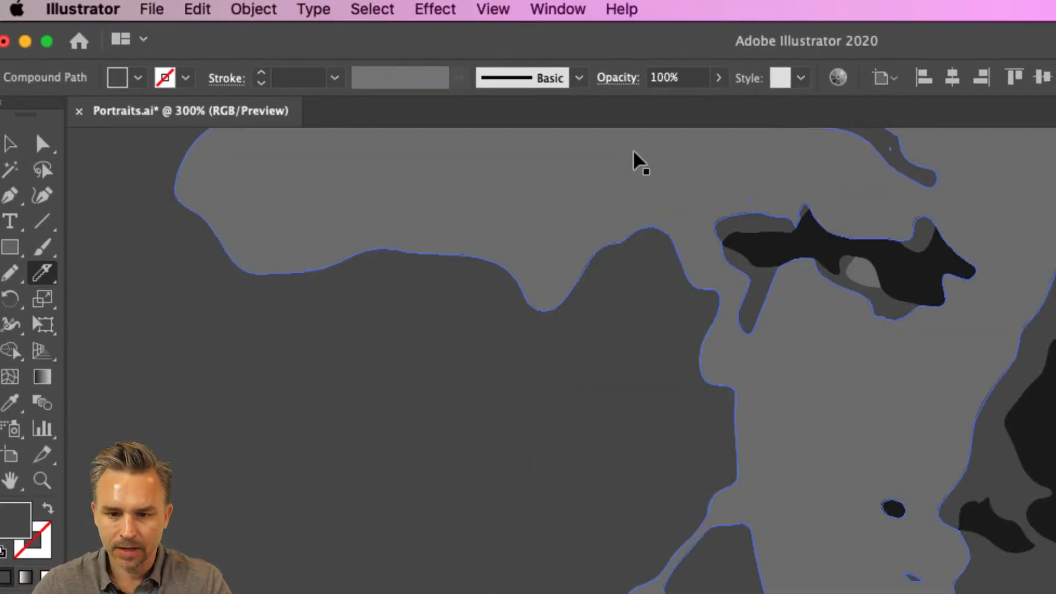
{"action": "key", "text": "super+equal"}
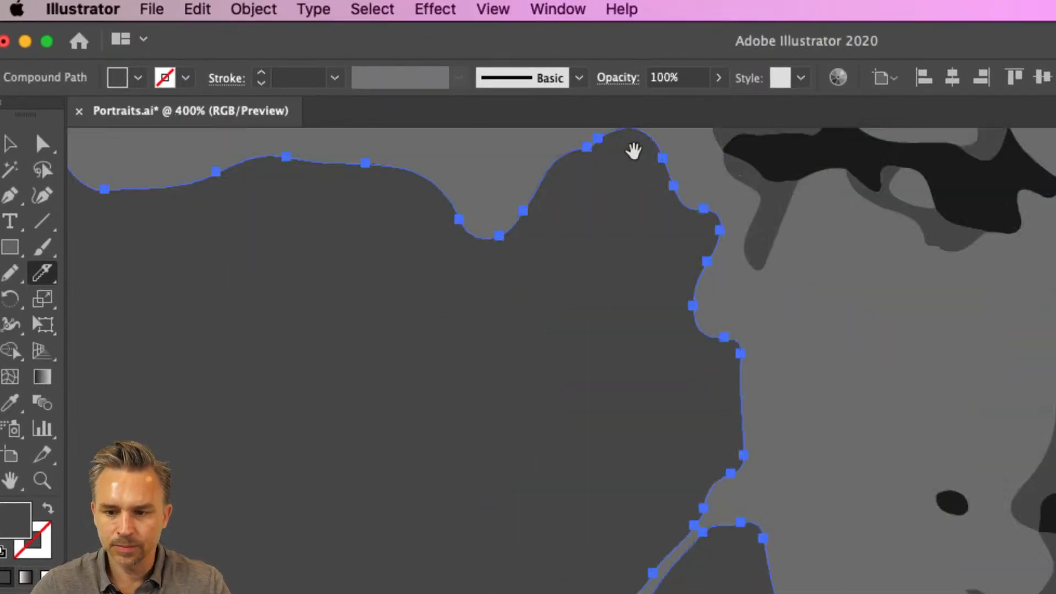
{"action": "left_click_drag", "start_coordinate": [770, 341], "coordinate": [544, 552]}
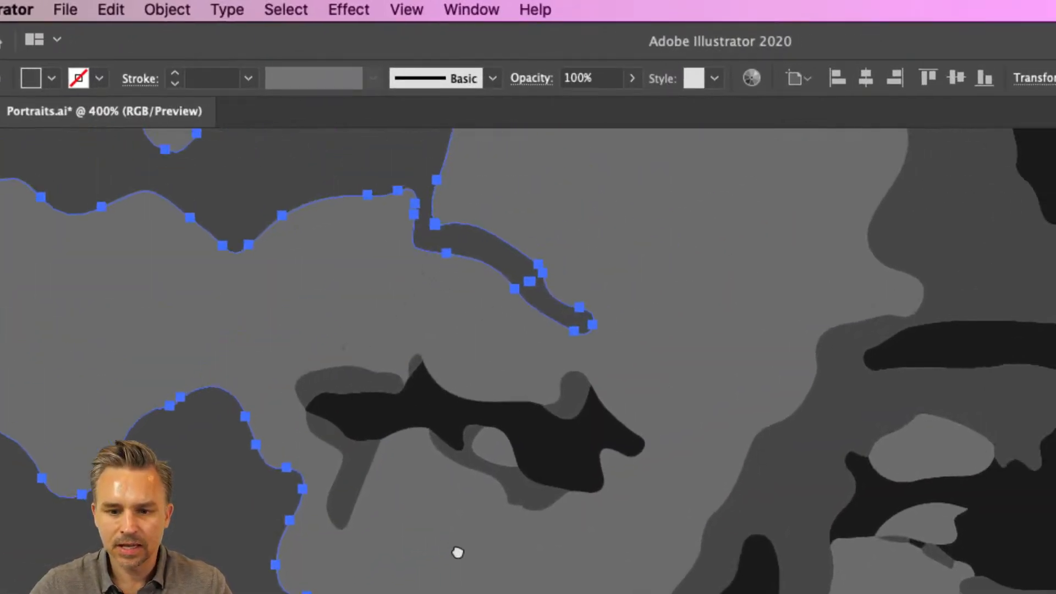
{"action": "left_click_drag", "start_coordinate": [458, 553], "coordinate": [491, 593]}
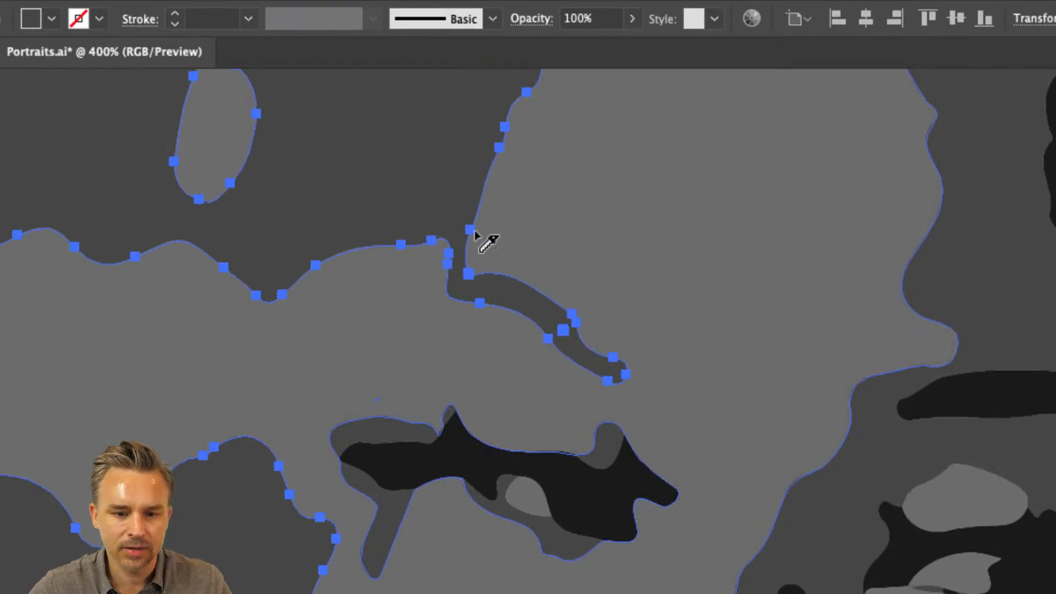
{"action": "left_click_drag", "start_coordinate": [474, 230], "coordinate": [429, 322]}
Cut the dark gray shape with the Knife between the chin and the neck, separating the background from the shading.
{"action": "mouse_move", "coordinate": [417, 404]}
{"action": "left_mouse_down"}
{"action": "mouse_move", "coordinate": [450, 294]}
{"action": "mouse_move", "coordinate": [487, 4]}
{"action": "left_mouse_up"}
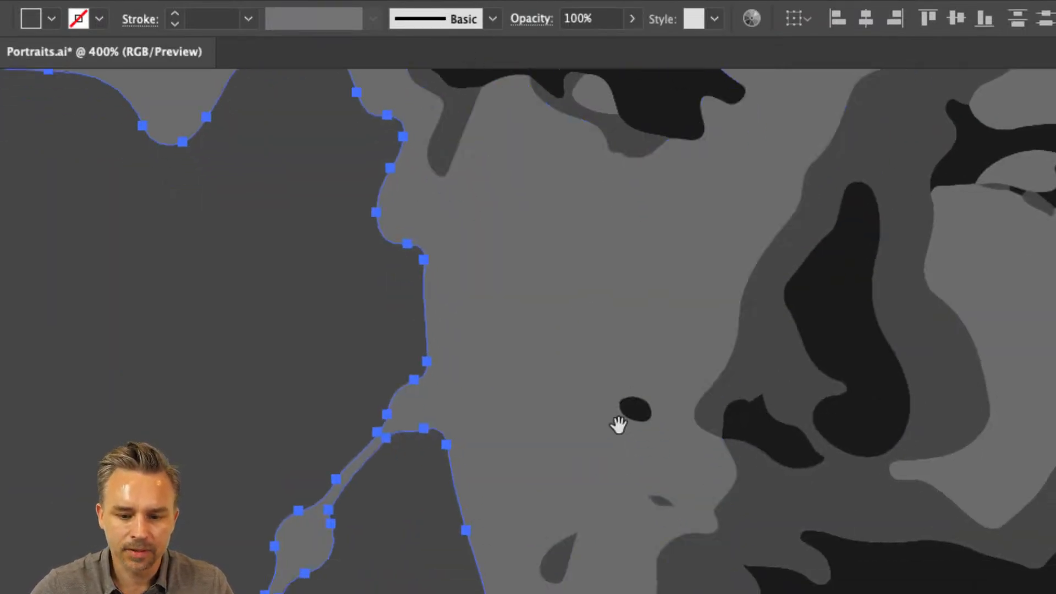
{"action": "left_click_drag", "start_coordinate": [619, 429], "coordinate": [511, 16]}
{"action": "left_click_drag", "start_coordinate": [595, 409], "coordinate": [503, 248]}
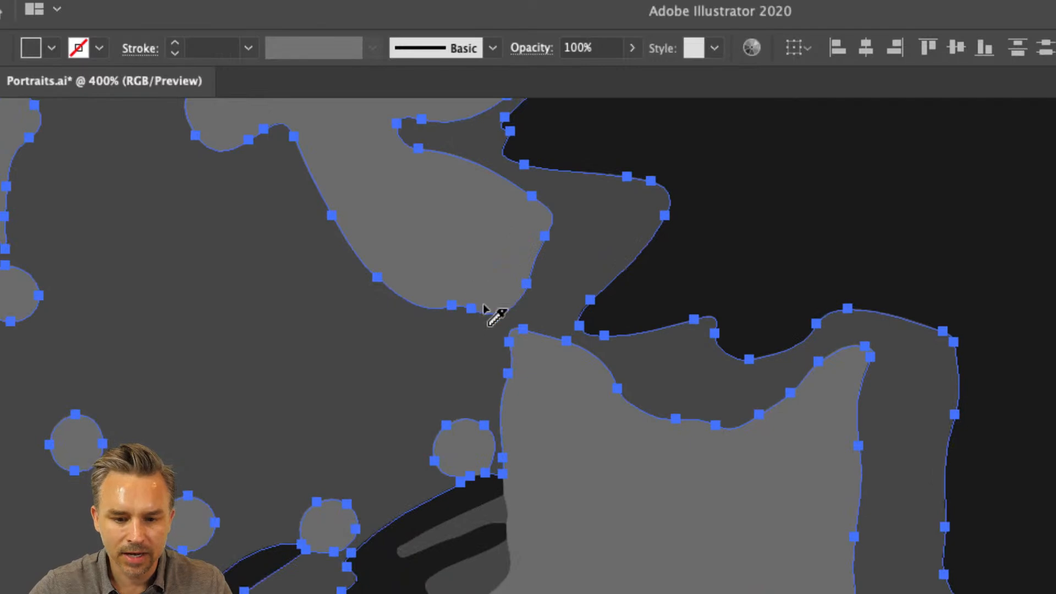
{"action": "left_click_drag", "start_coordinate": [495, 306], "coordinate": [523, 389]}
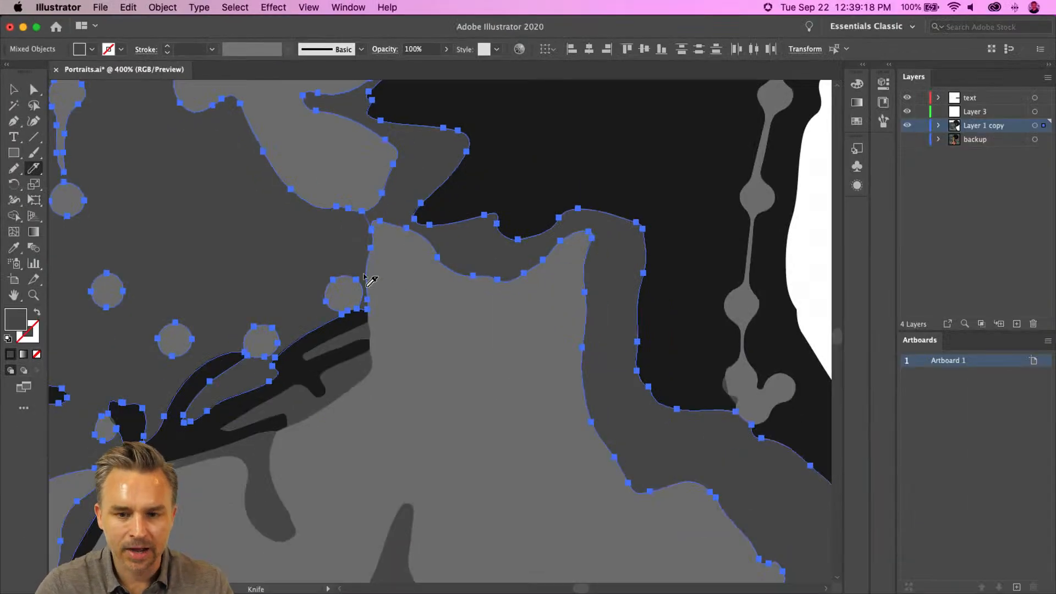
Delete the cut-off dark gray background piece in front of the face, keeping the face and neck shading.
{"action": "key", "text": "super+0"}
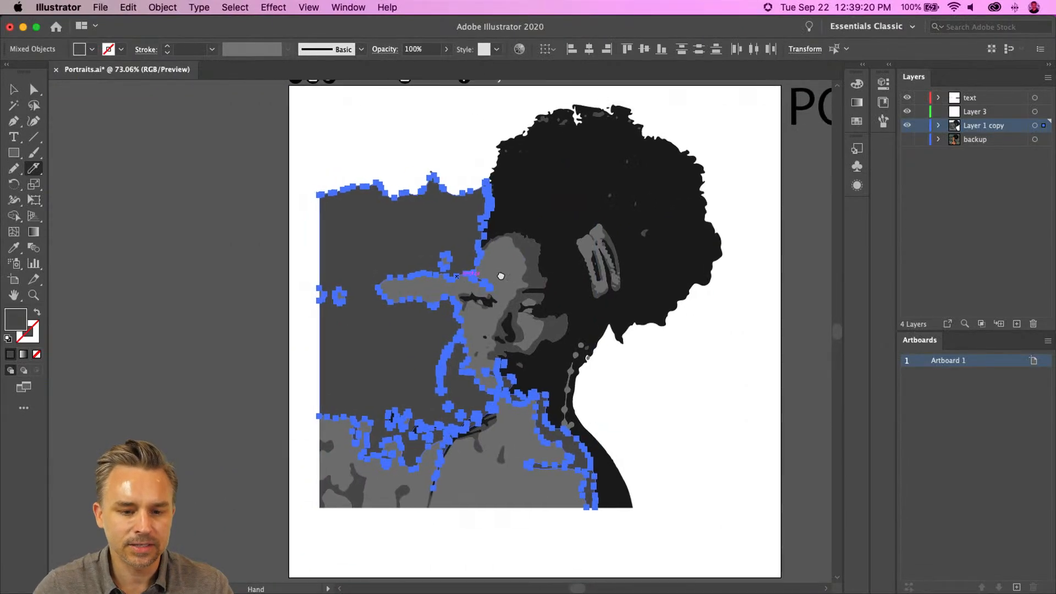
{"action": "key", "text": "v"}
{"action": "left_click", "coordinate": [258, 226]}
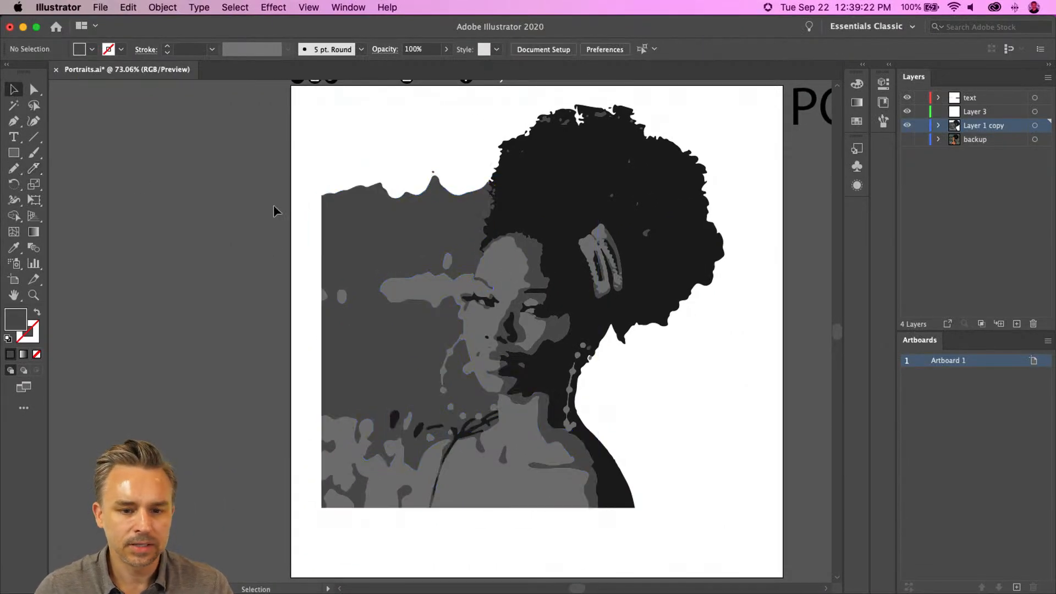
{"action": "left_click", "coordinate": [352, 228]}
{"action": "key", "text": "Delete"}
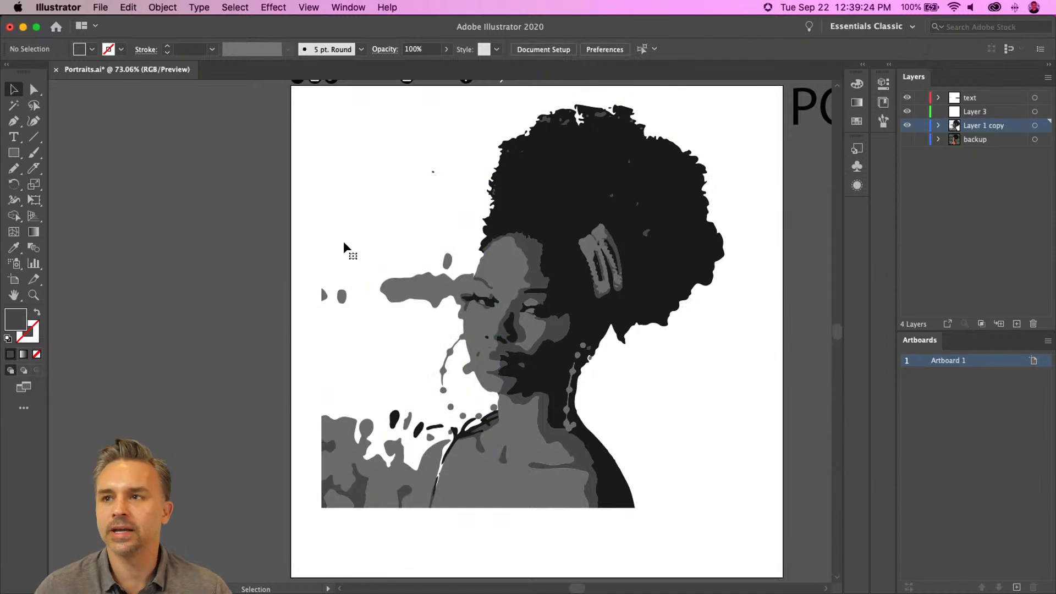
Cut the lighter gray face shape with the Knife along the face profile, from the brow down past the earring to the chin.
{"action": "left_click", "coordinate": [398, 287]}
{"action": "key", "text": "a"}
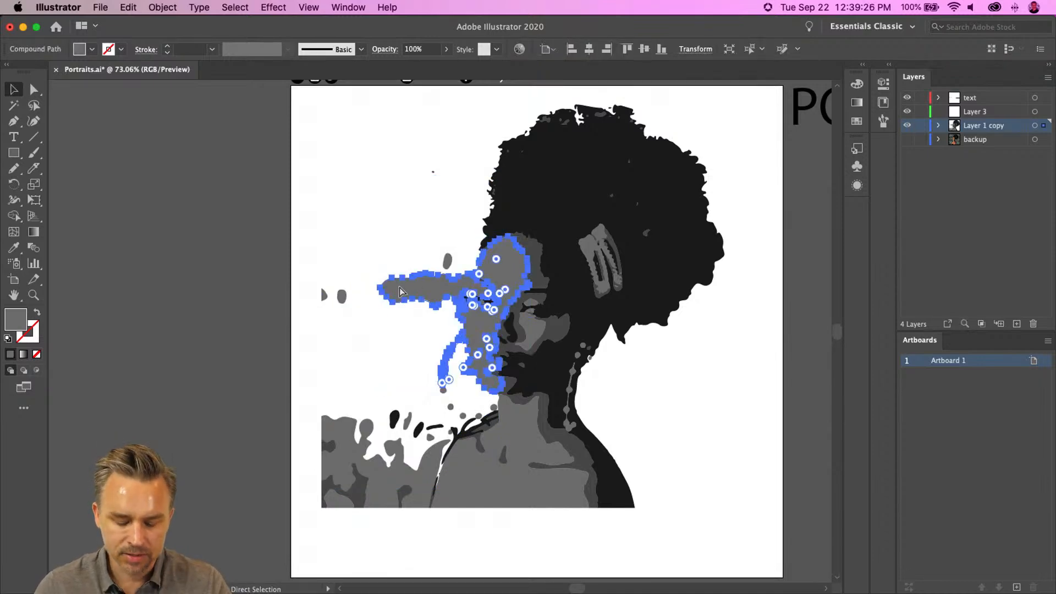
{"action": "scroll", "coordinate": [399, 288], "scroll_direction": "up", "scroll_amount": 5}
{"action": "key", "text": "v"}
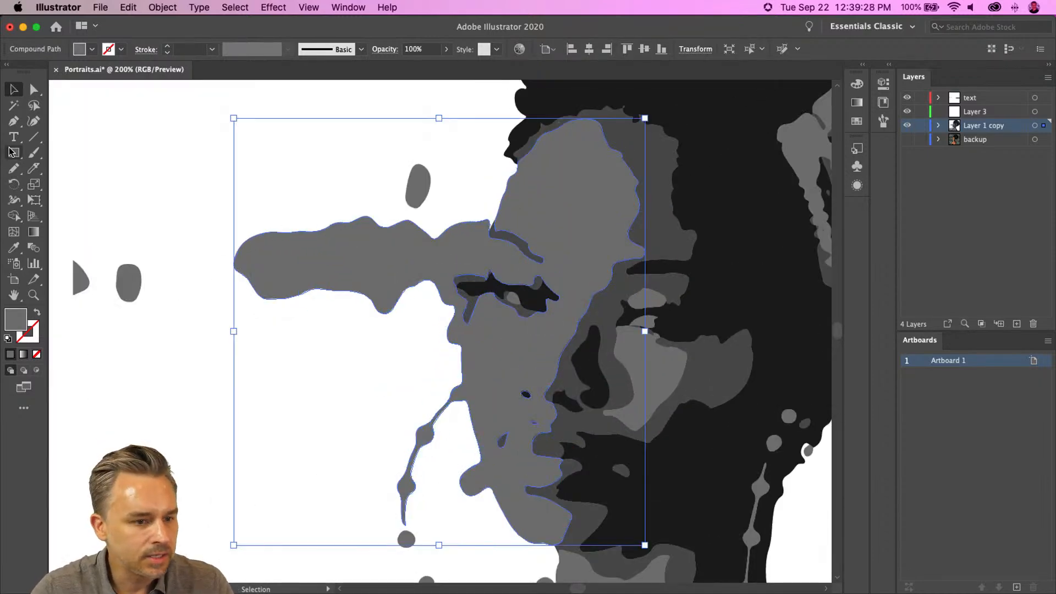
{"action": "left_click", "coordinate": [34, 169]}
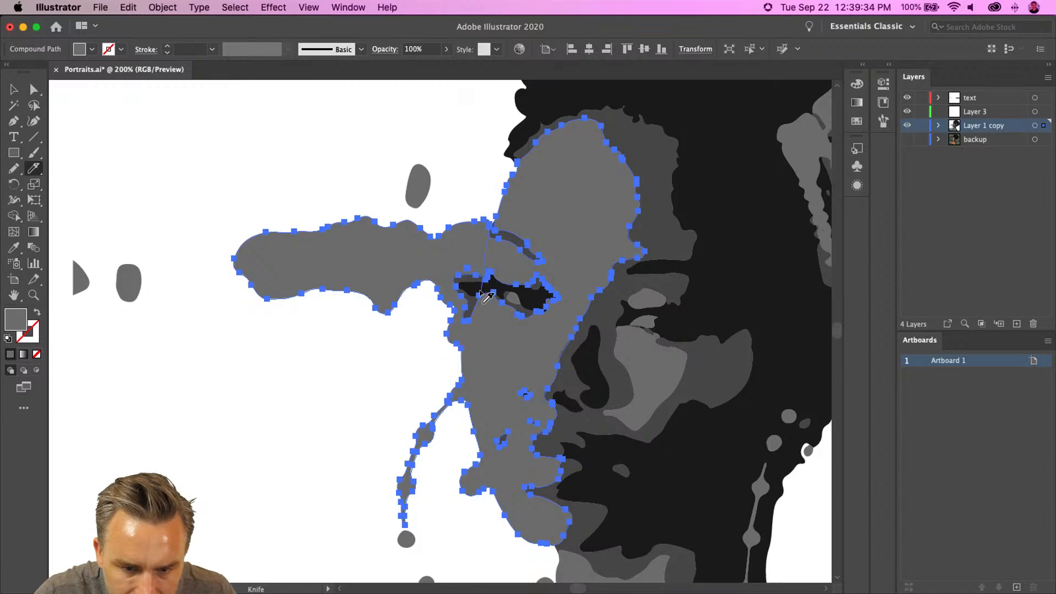
{"action": "left_click_drag", "start_coordinate": [460, 375], "coordinate": [452, 385]}
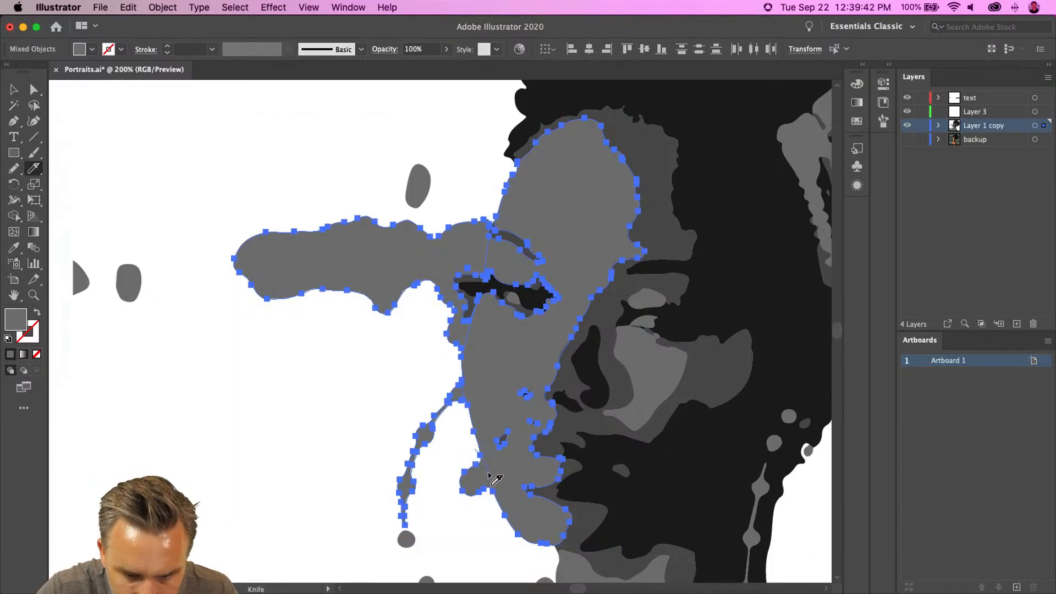
Delete the cut-off gray background piece in front of the brow and eye.
{"action": "left_click", "coordinate": [33, 89]}
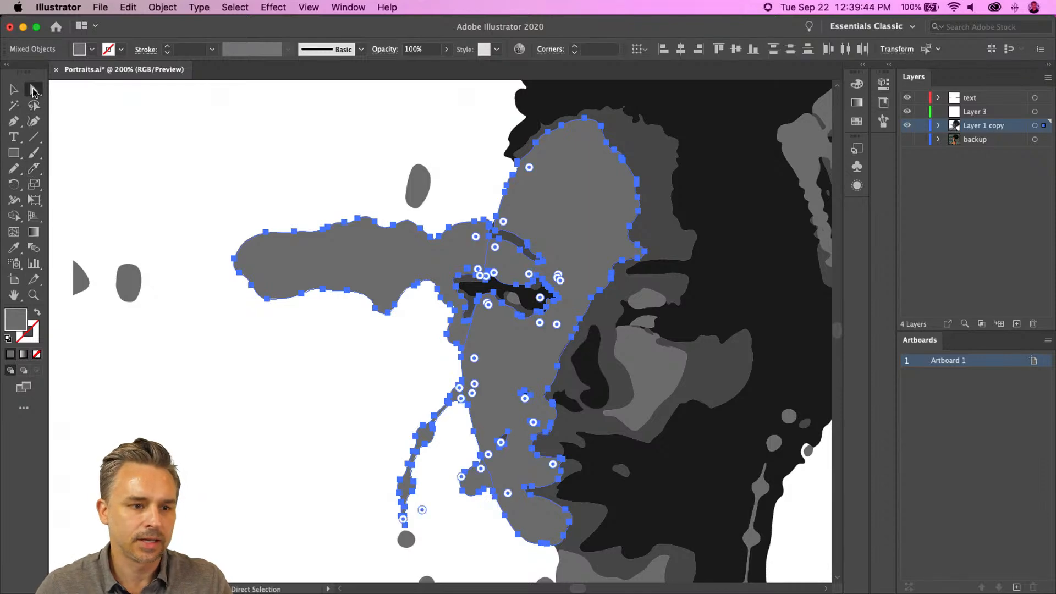
{"action": "left_click", "coordinate": [183, 166]}
{"action": "left_click", "coordinate": [15, 89]}
{"action": "left_click", "coordinate": [337, 259]}
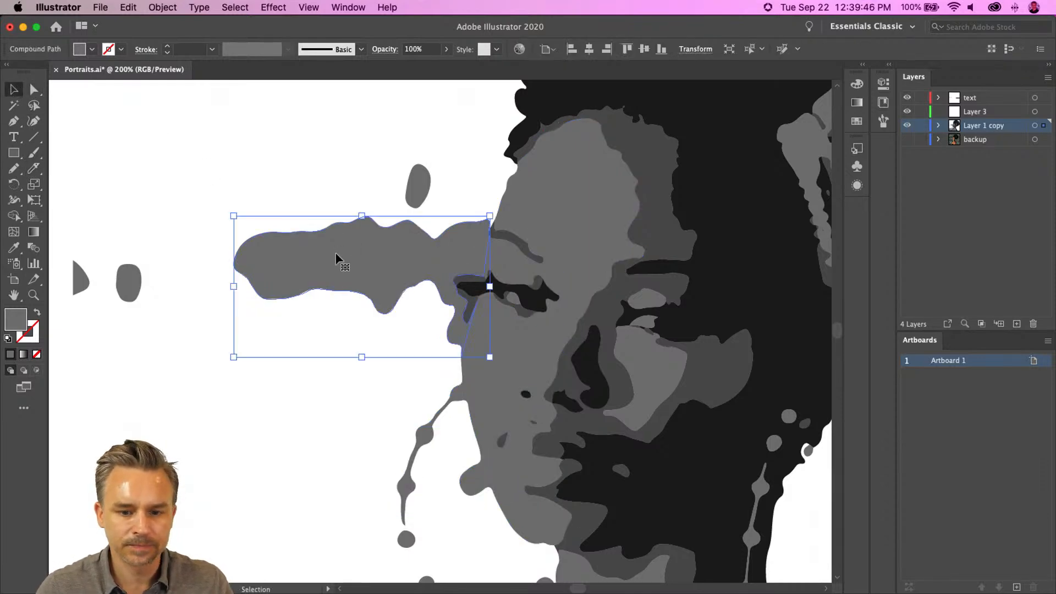
{"action": "key", "text": "Delete"}
Delete the small oval above the eye, the leftover fragments beside the lashes and the hoop earring strand in front of the cheek.
{"action": "left_click_drag", "start_coordinate": [424, 184], "coordinate": [464, 311]}
{"action": "left_click", "coordinate": [467, 308]}
{"action": "key", "text": "Delete"}
{"action": "left_click", "coordinate": [461, 280]}
{"action": "key", "text": "Delete"}
{"action": "left_click", "coordinate": [431, 412]}
{"action": "key", "text": "Delete"}
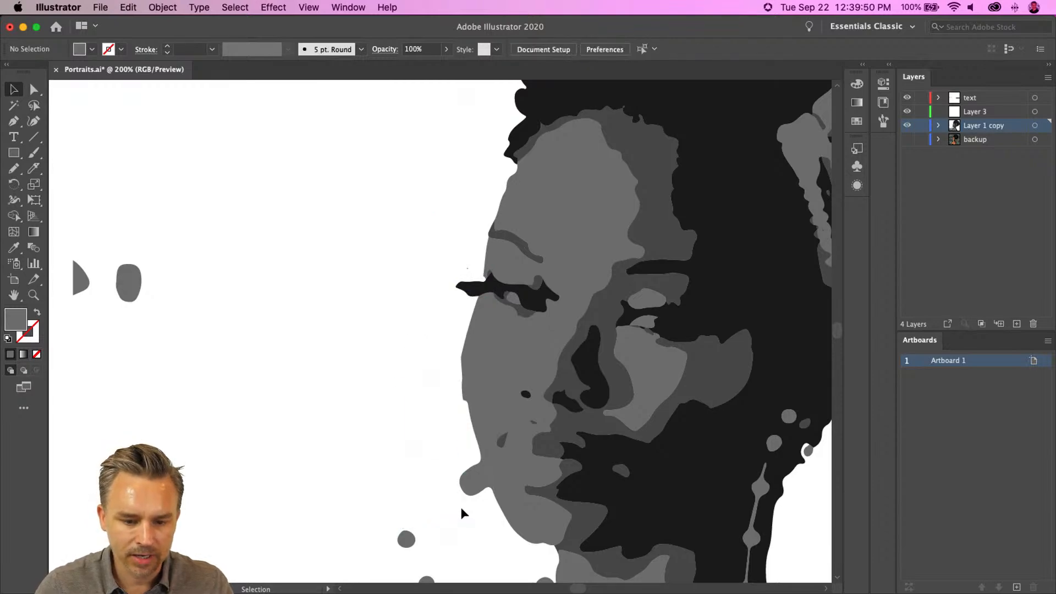
Delete the leftover bump in front of the chin and the loose earring beads between the jaw and the shoulder.
{"action": "left_click", "coordinate": [405, 539]}
{"action": "scroll", "coordinate": [349, 538], "scroll_direction": "down", "scroll_amount": 5}
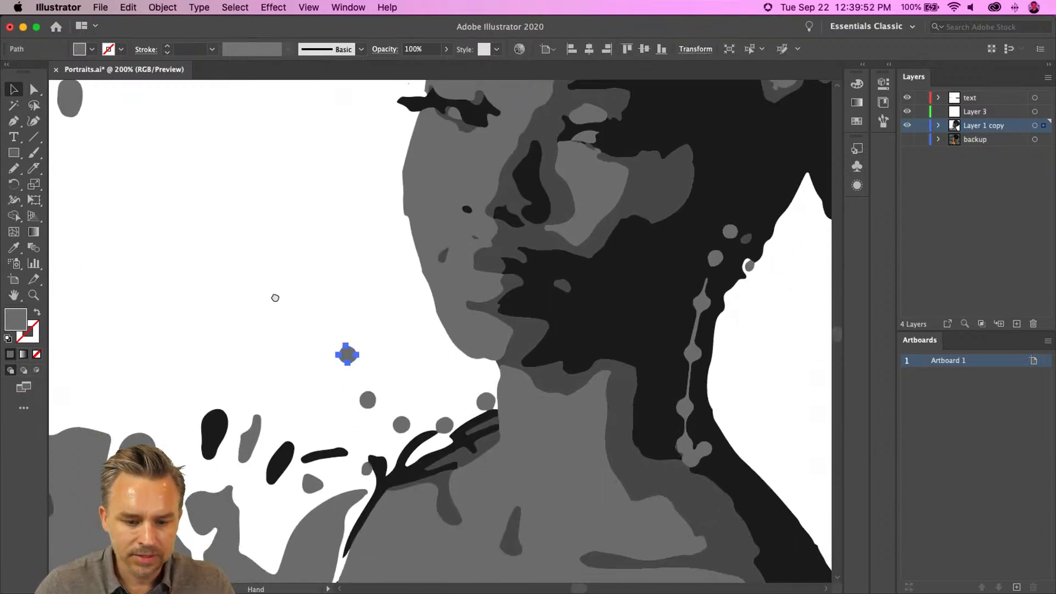
{"action": "key", "text": "Delete"}
{"action": "left_click", "coordinate": [402, 427]}
{"action": "key", "text": "Delete"}
{"action": "left_click", "coordinate": [446, 427]}
{"action": "key", "text": "Delete"}
Delete the two small gray spots in the empty background far in front of the face.
{"action": "scroll", "coordinate": [336, 310], "scroll_direction": "up", "scroll_amount": 5}
{"action": "scroll", "coordinate": [336, 310], "scroll_direction": "left", "scroll_amount": 3}
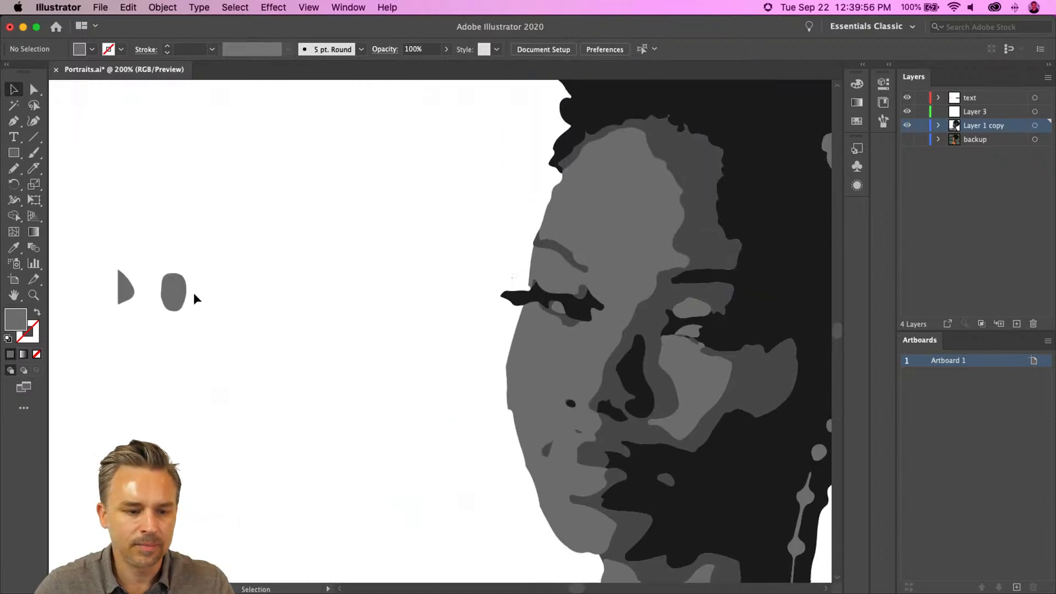
{"action": "left_click", "coordinate": [169, 289]}
{"action": "key", "text": "Delete"}
{"action": "left_click", "coordinate": [127, 289]}
{"action": "key", "text": "Delete"}
Delete the gray and black background shapes in front of the shoulder, along with the remaining specks above the strap.
{"action": "scroll", "coordinate": [220, 363], "scroll_direction": "down", "scroll_amount": 3}
{"action": "left_click_drag", "start_coordinate": [247, 394], "coordinate": [205, 237]}
{"action": "key", "text": "super+minus"}
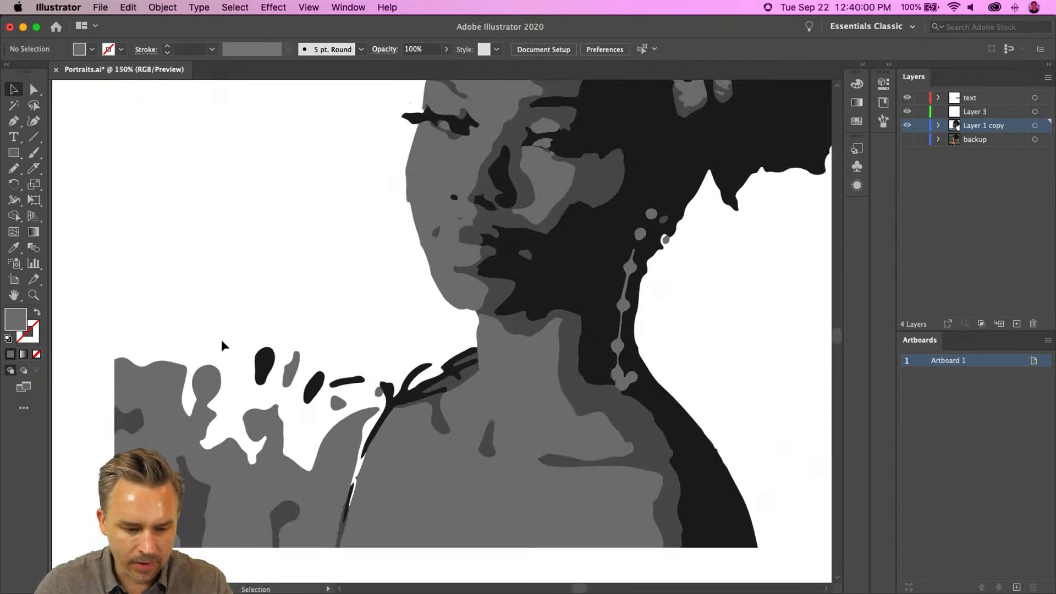
{"action": "left_click_drag", "start_coordinate": [221, 339], "coordinate": [295, 286]}
{"action": "left_click", "coordinate": [350, 449]}
{"action": "key", "text": "Delete"}
{"action": "left_click_drag", "start_coordinate": [165, 236], "coordinate": [375, 507]}
{"action": "key", "text": "Delete"}
{"action": "left_click_drag", "start_coordinate": [307, 248], "coordinate": [431, 358]}
{"action": "key", "text": "Delete"}
{"action": "left_click_drag", "start_coordinate": [431, 288], "coordinate": [309, 317]}
Cut all the portrait's lower shapes with the Knife along a rounded curve across the base of the neck.
{"action": "left_click_drag", "start_coordinate": [193, 193], "coordinate": [768, 566]}
{"action": "left_click", "coordinate": [33, 169]}
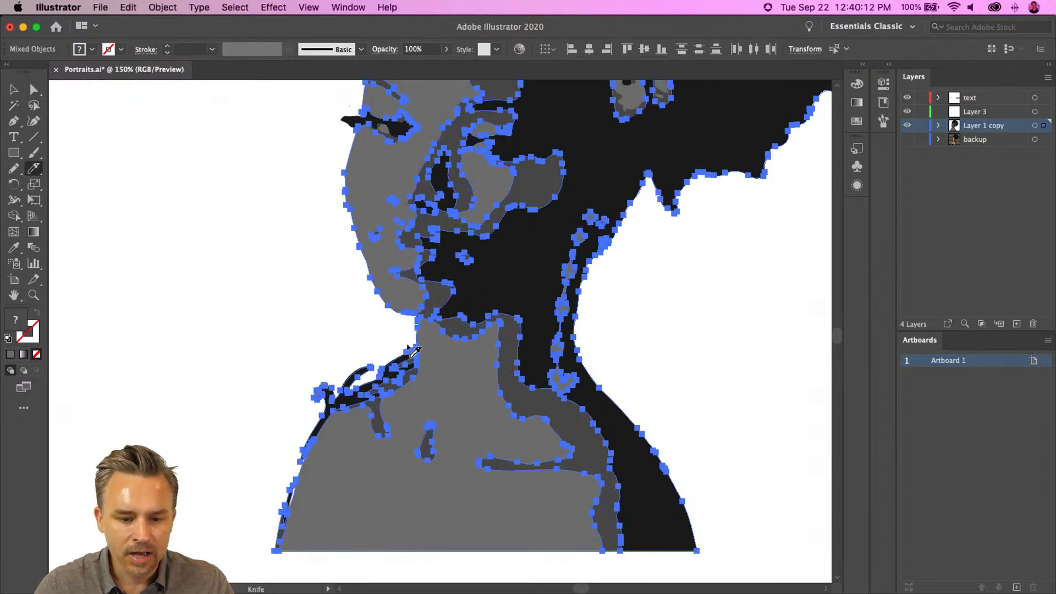
{"action": "mouse_move", "coordinate": [417, 378]}
{"action": "left_mouse_down"}
{"action": "mouse_move", "coordinate": [449, 419]}
{"action": "mouse_move", "coordinate": [500, 431]}
{"action": "mouse_move", "coordinate": [544, 421]}
{"action": "mouse_move", "coordinate": [605, 349]}
{"action": "left_mouse_up"}
Delete the cut-off chest, shoulder and shading pieces below the neck curve, including the stray strap piece beside the neck.
{"action": "left_click", "coordinate": [33, 89]}
{"action": "left_click", "coordinate": [12, 89]}
{"action": "left_click_drag", "start_coordinate": [260, 388], "coordinate": [380, 557]}
{"action": "key", "text": "Delete"}
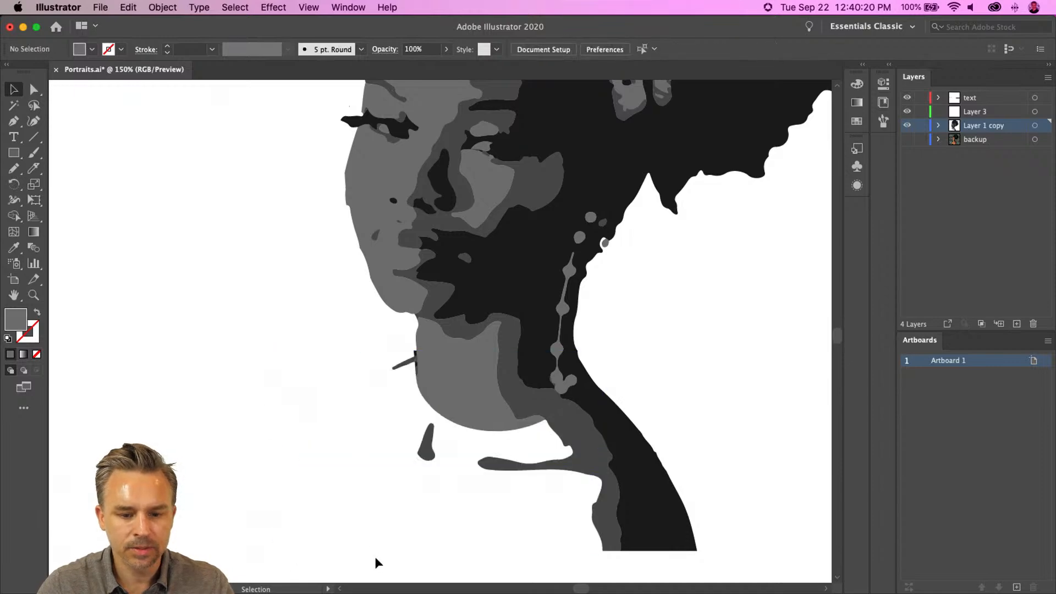
{"action": "left_click", "coordinate": [432, 448]}
{"action": "key", "text": "Delete"}
{"action": "left_click", "coordinate": [400, 365]}
{"action": "key", "text": "Delete"}
{"action": "left_click", "coordinate": [504, 469]}
{"action": "key", "text": "Delete"}
{"action": "left_click", "coordinate": [636, 432]}
{"action": "key", "text": "Delete"}
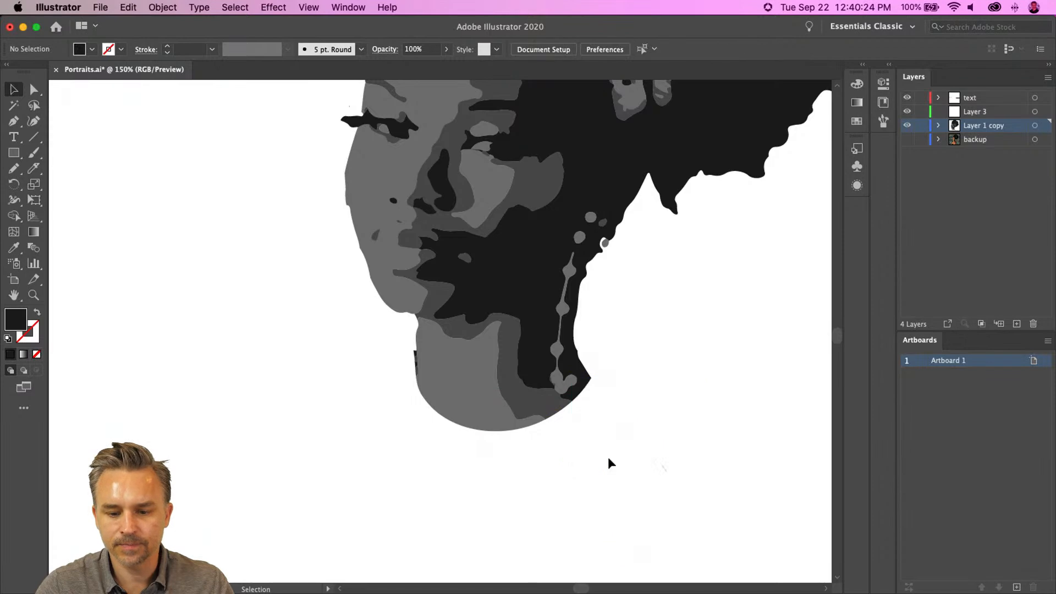
Delete the tiny dark strap fragments left along the front edge of the neck.
{"action": "left_click_drag", "start_coordinate": [220, 333], "coordinate": [170, 450]}
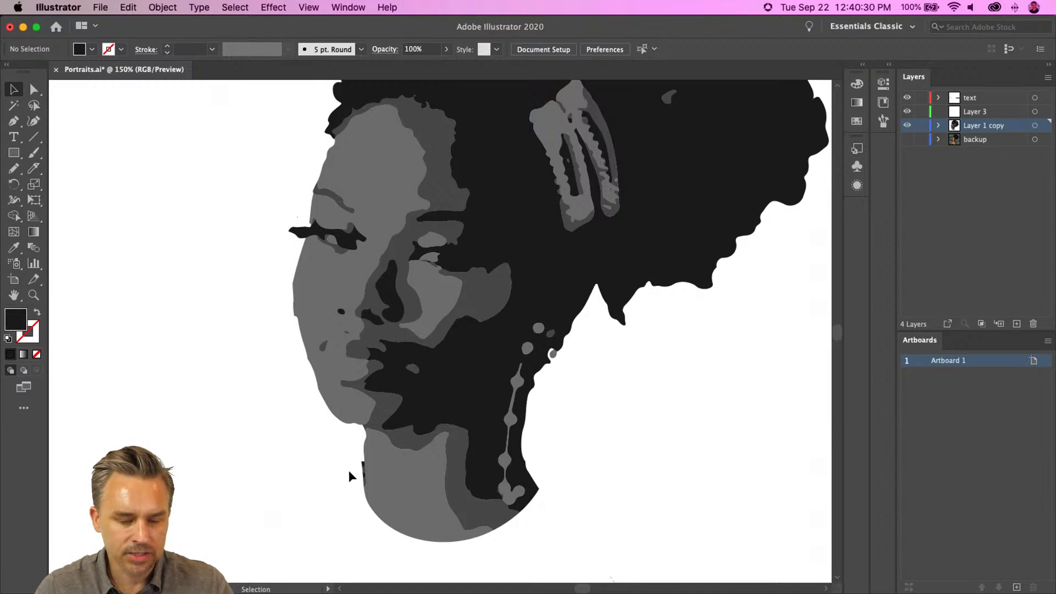
{"action": "key", "text": "super+="}
{"action": "left_click_drag", "start_coordinate": [349, 472], "coordinate": [490, 252]}
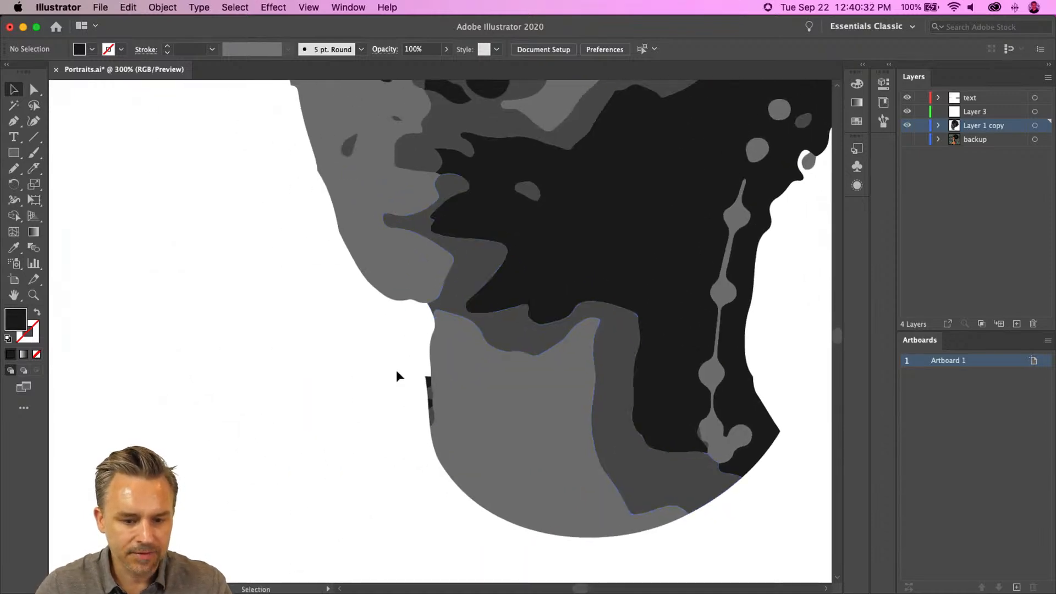
{"action": "left_click", "coordinate": [427, 379]}
{"action": "key", "text": "Delete"}
{"action": "left_click", "coordinate": [429, 391]}
{"action": "key", "text": "Delete"}
{"action": "left_click", "coordinate": [429, 404]}
{"action": "key", "text": "Delete"}
{"action": "left_click", "coordinate": [429, 414]}
{"action": "key", "text": "Delete"}
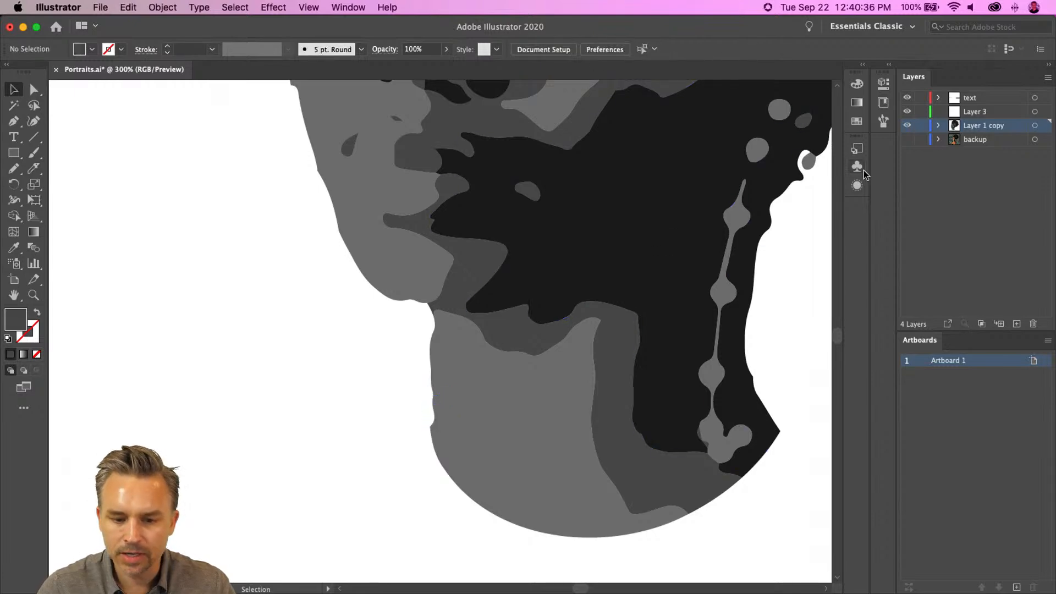
Hide the Layer 1 copy layer, show the backup layer and select its original photo.
{"action": "left_click", "coordinate": [906, 126]}
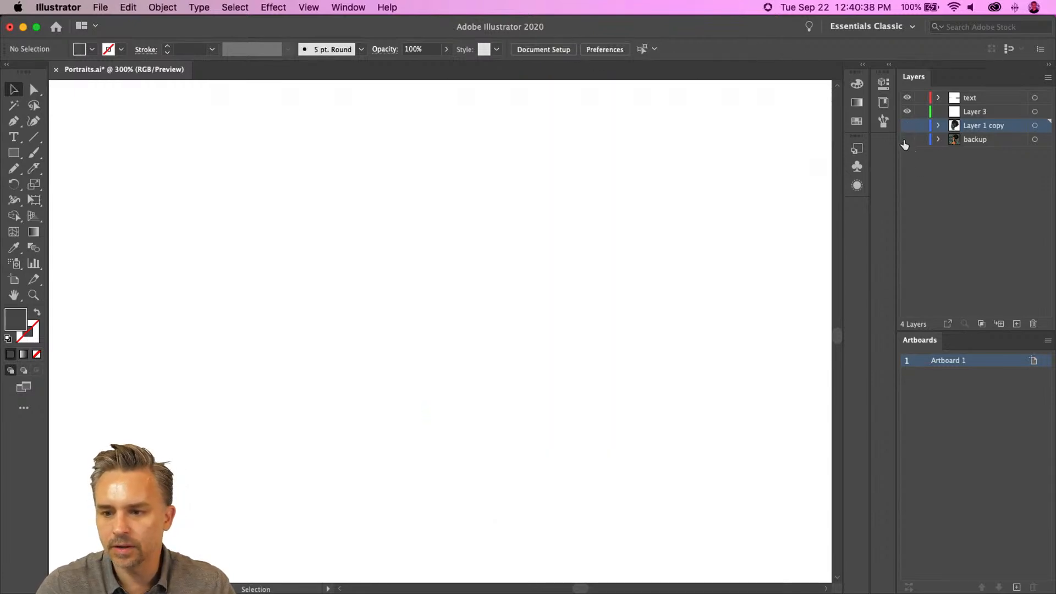
{"action": "left_click", "coordinate": [907, 139]}
{"action": "left_click", "coordinate": [325, 283]}
{"action": "scroll", "coordinate": [308, 286], "scroll_direction": "up", "scroll_amount": 5}
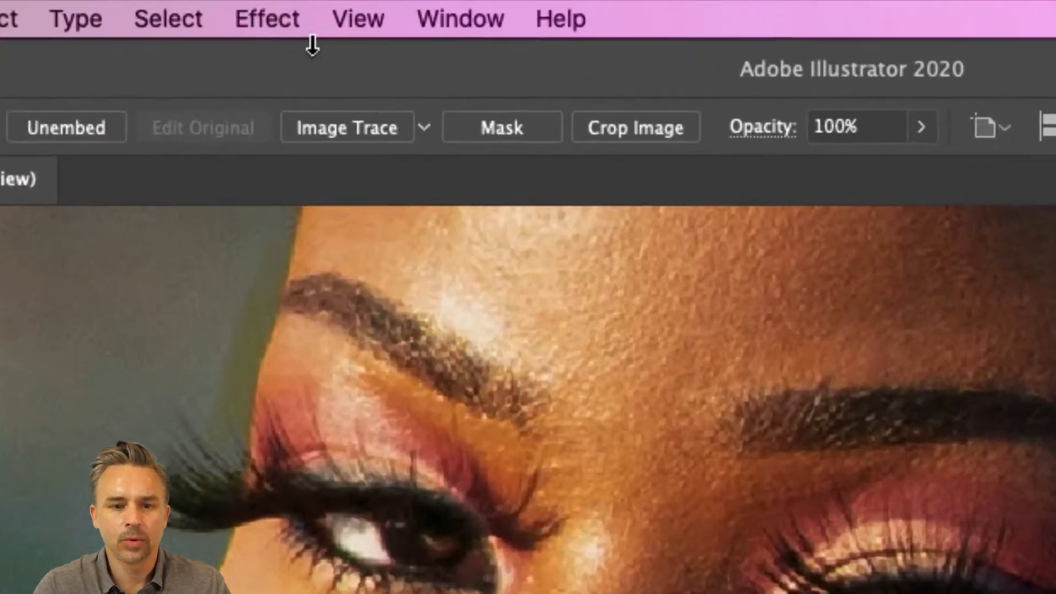
Try tracing the original photo with the Silhouettes preset, and undo the trace.
{"action": "left_click", "coordinate": [333, 48]}
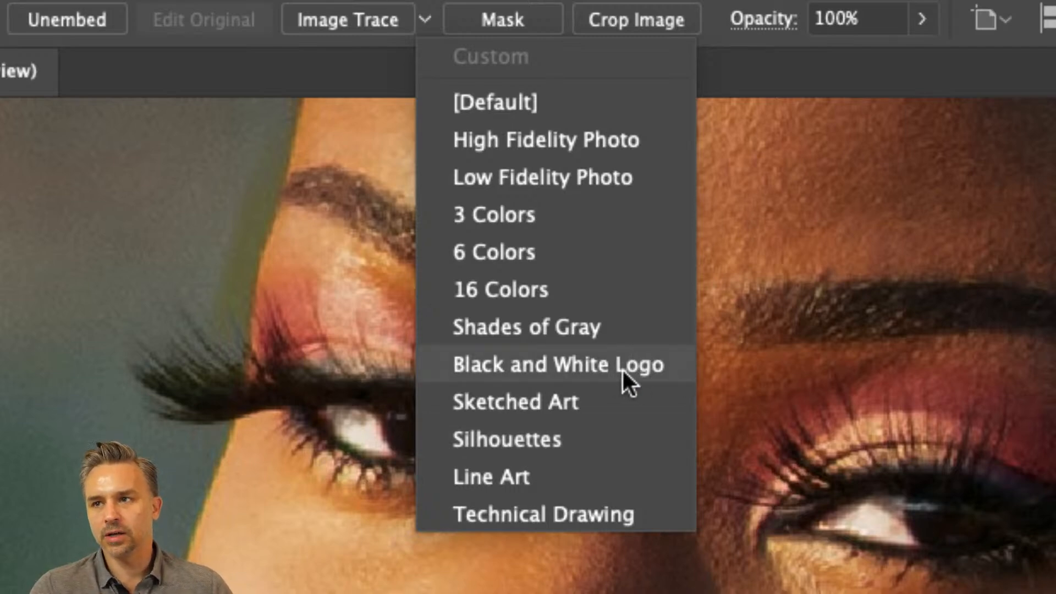
{"action": "left_click", "coordinate": [602, 439]}
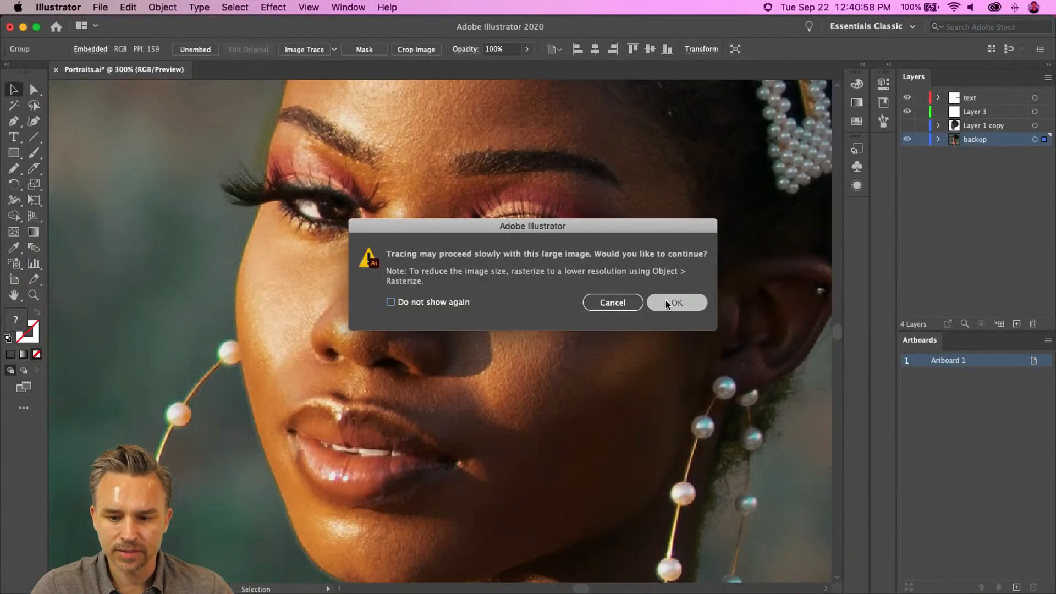
{"action": "left_click", "coordinate": [666, 302]}
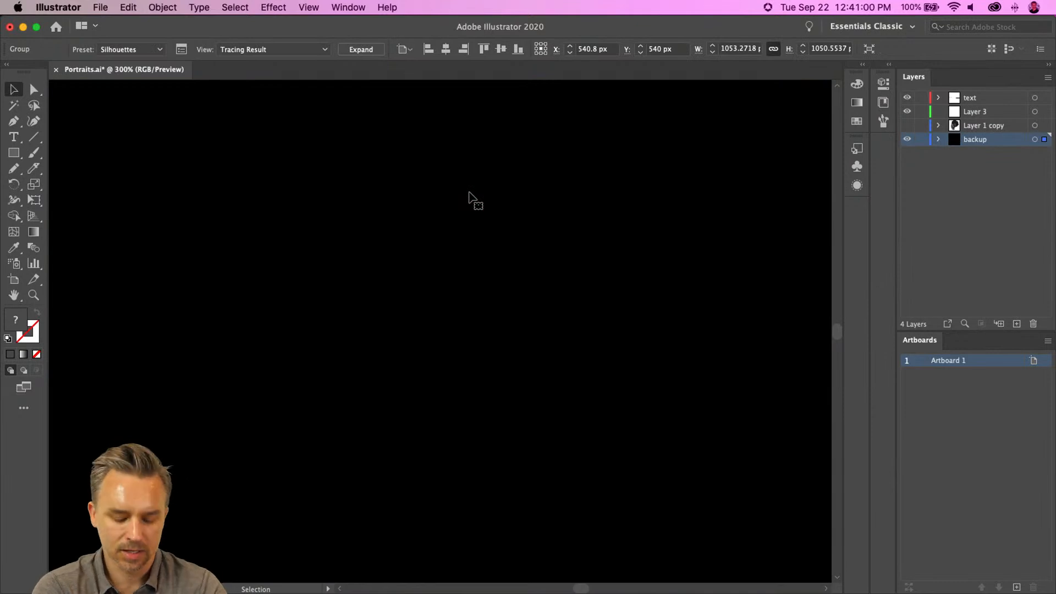
{"action": "key", "text": "super+minus"}
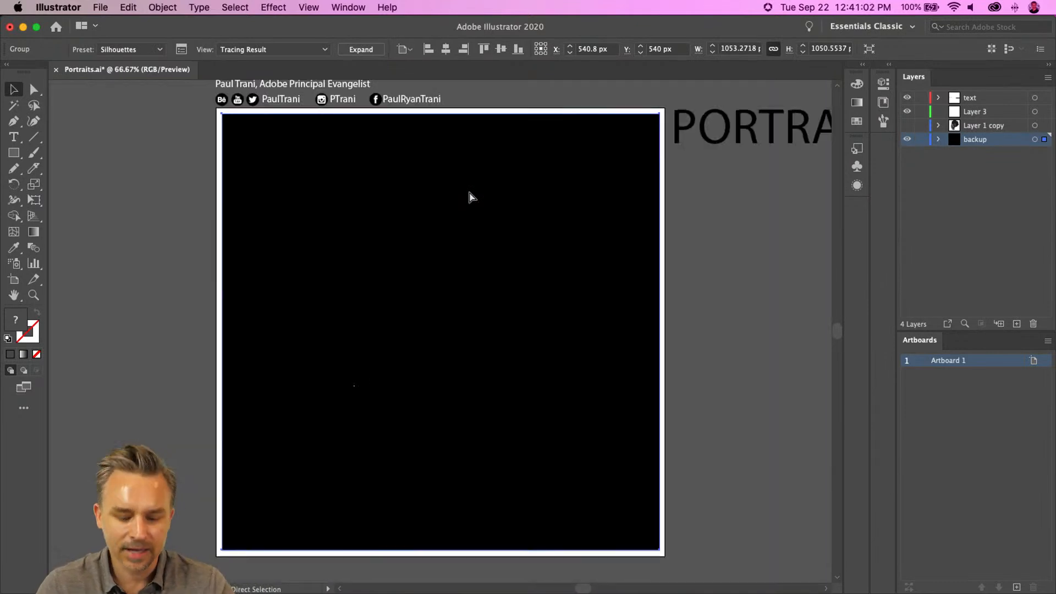
{"action": "key", "text": "super+z"}
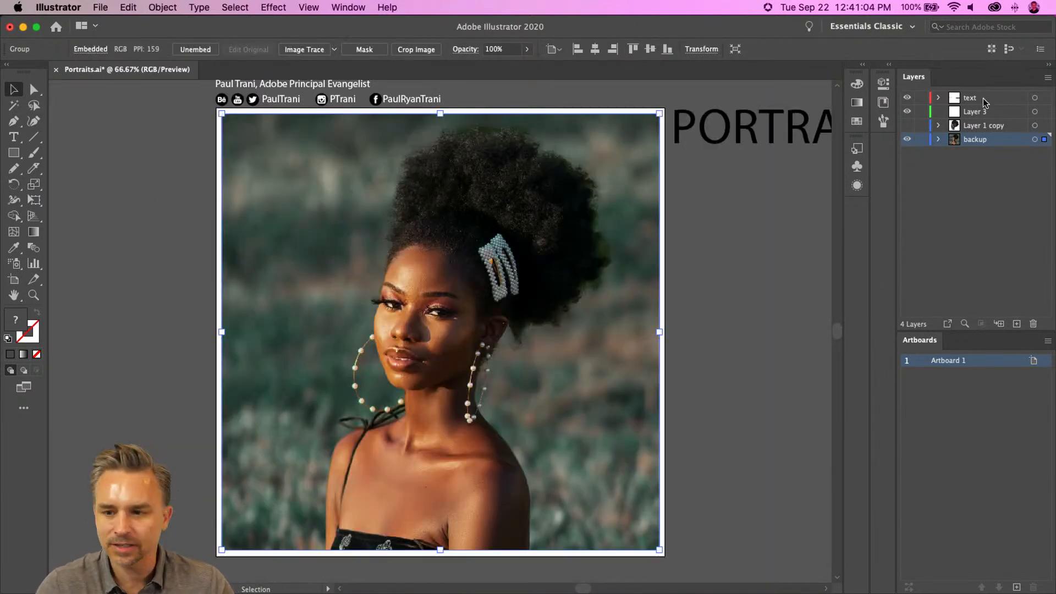
Show the Layer 1 copy layer again and hide the backup layer.
{"action": "left_click", "coordinate": [907, 126]}
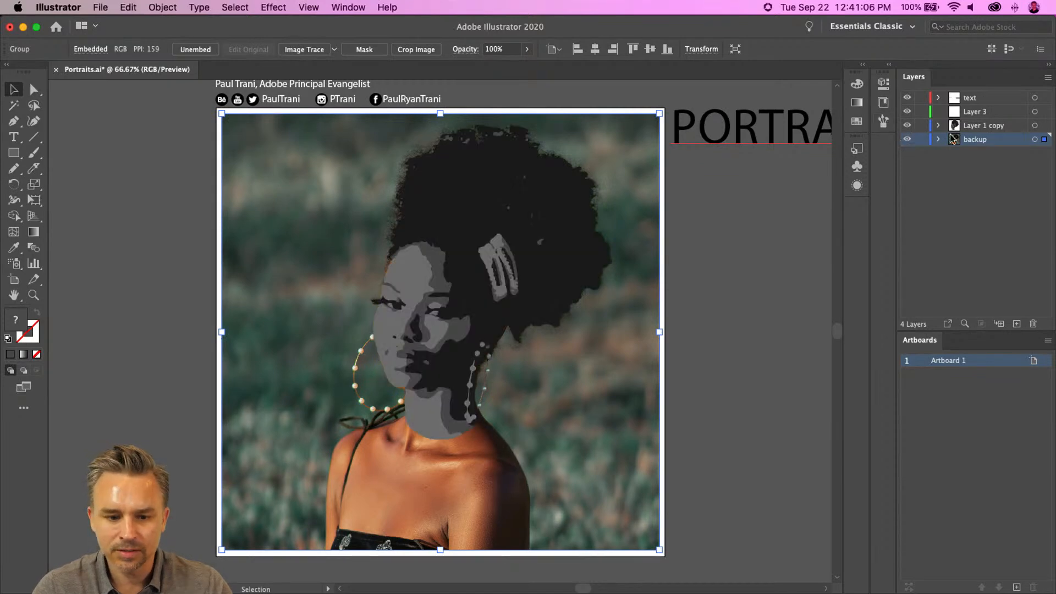
{"action": "left_click", "coordinate": [907, 139]}
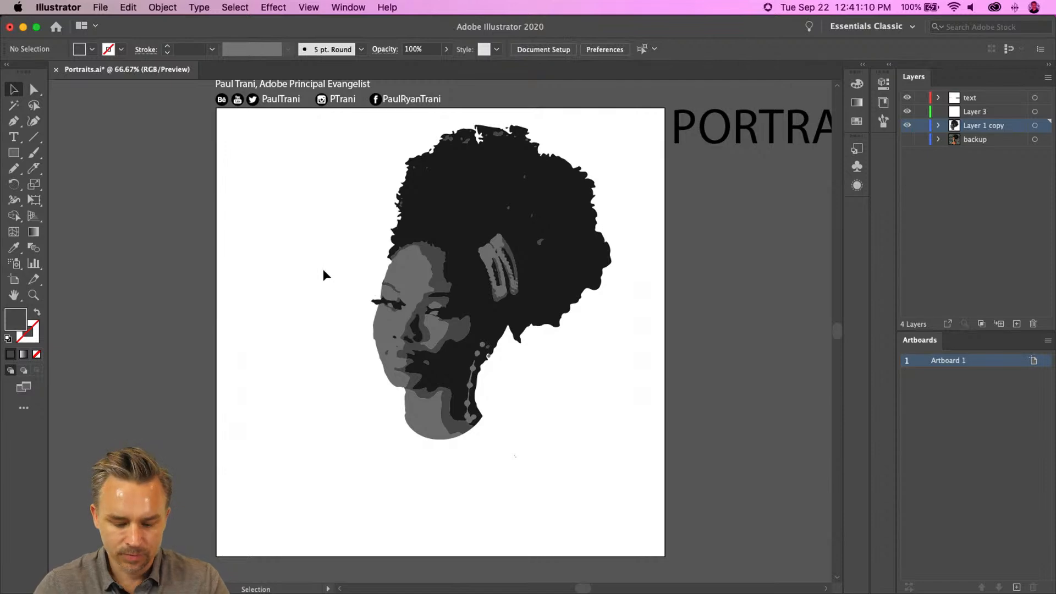
Examine the cleaned-up portrait's face, hair and neck up close.
{"action": "key", "text": "super+plus"}
{"action": "key", "text": "super+plus"}
{"action": "key", "text": "super+plus"}
{"action": "key", "text": "super+plus"}
{"action": "key", "text": "super+plus"}
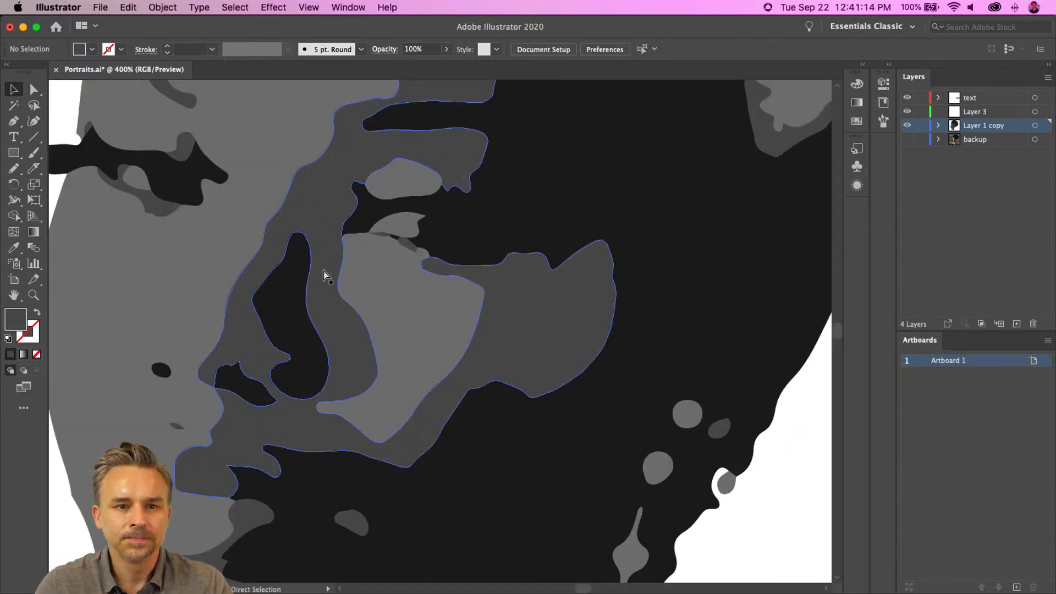
{"action": "key", "text": "super+minus"}
{"action": "key", "text": "super+minus"}
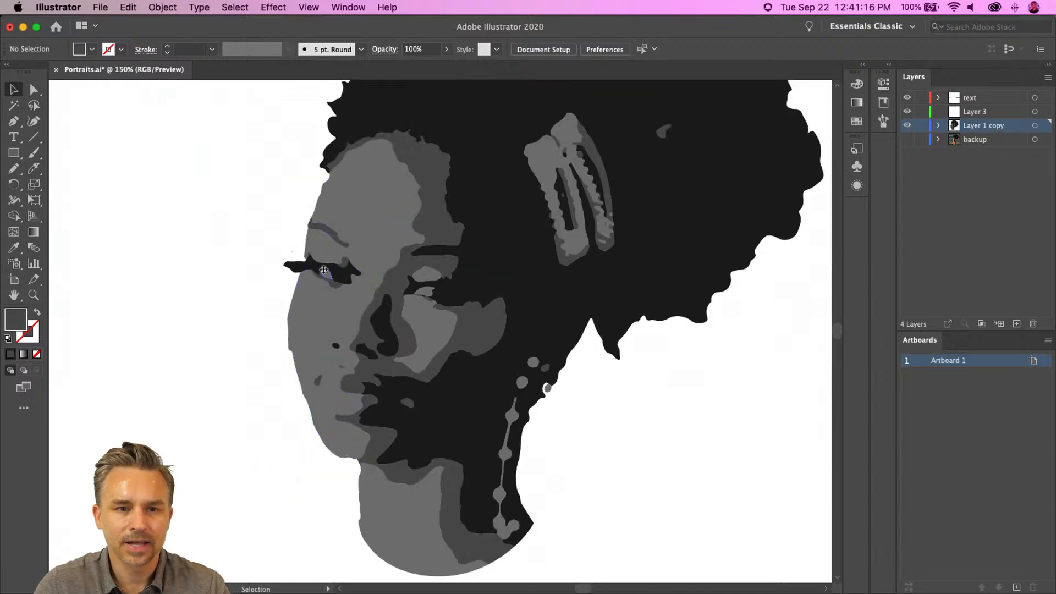
{"action": "mouse_move", "coordinate": [357, 173]}
{"action": "left_mouse_down"}
{"action": "mouse_move", "coordinate": [354, 264]}
{"action": "mouse_move", "coordinate": [361, 178]}
{"action": "left_mouse_up"}
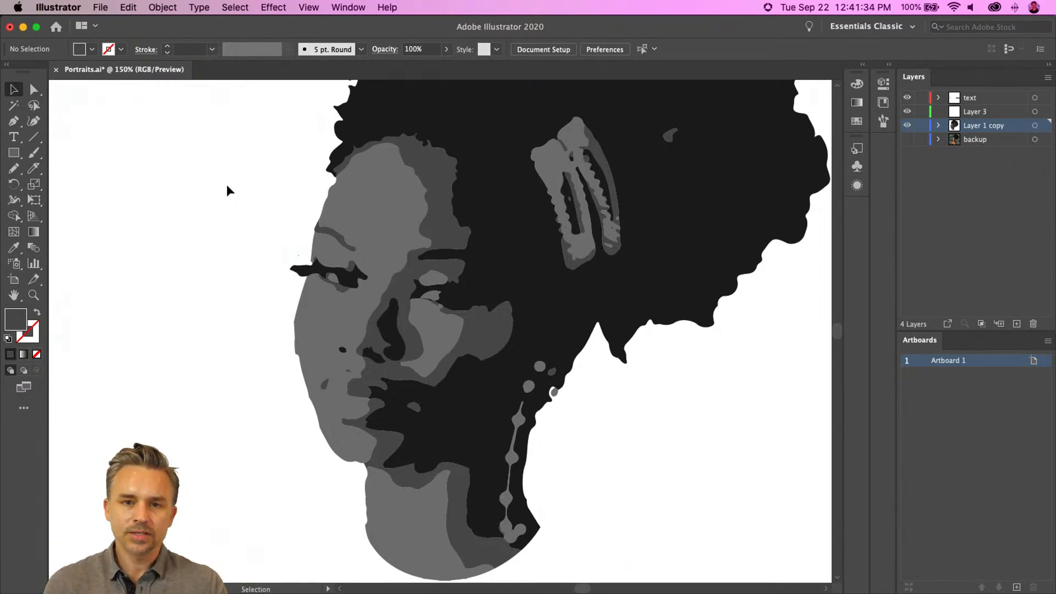
Select all the shapes of the portrait, from the hair down to the neck.
{"action": "key", "text": "super+minus"}
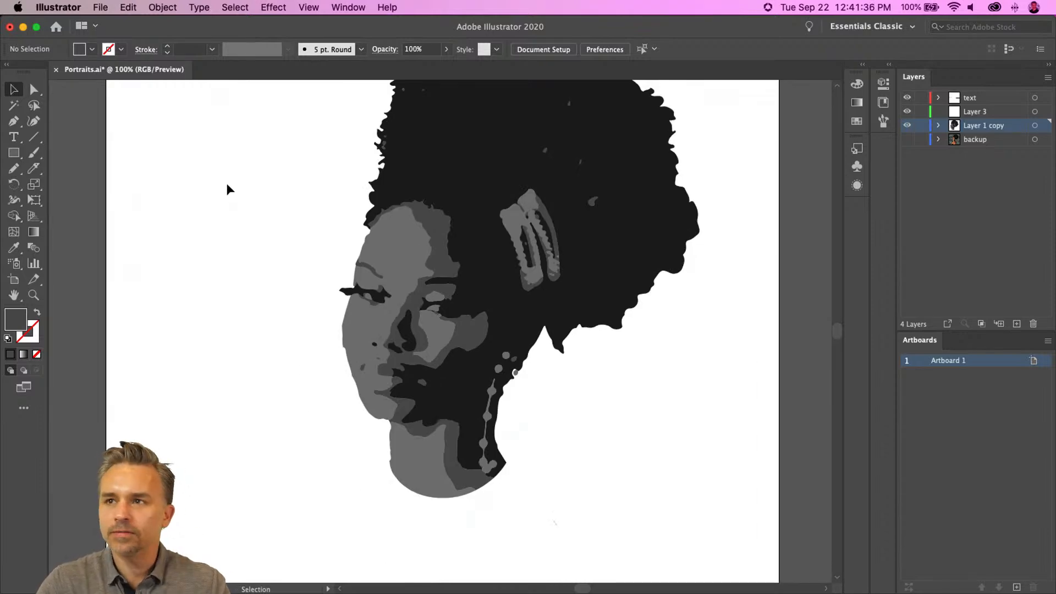
{"action": "left_click_drag", "start_coordinate": [255, 161], "coordinate": [676, 570]}
{"action": "left_click_drag", "start_coordinate": [325, 302], "coordinate": [327, 329]}
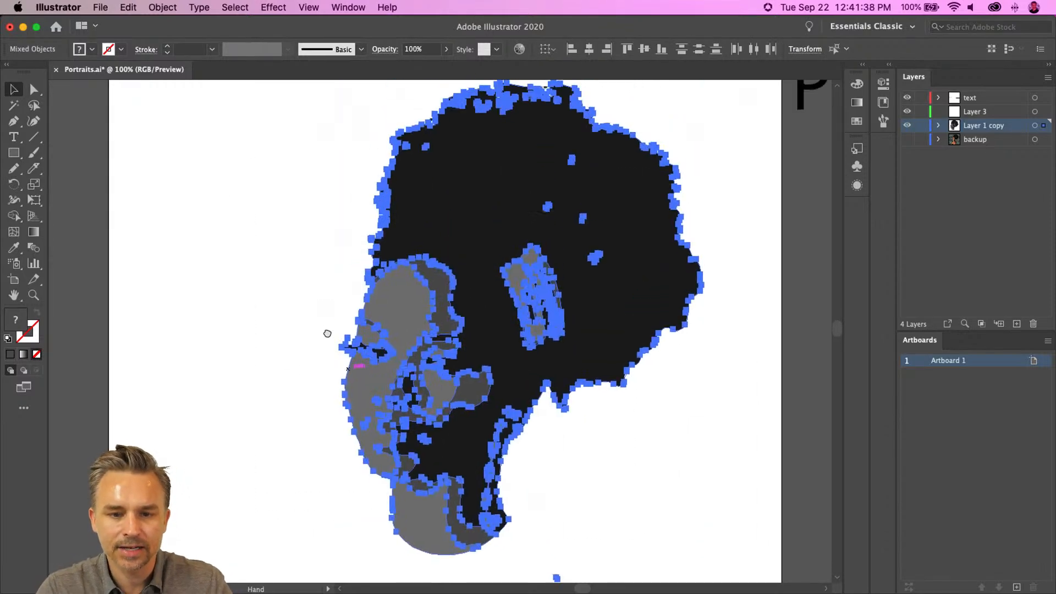
{"action": "key", "text": "super+minus"}
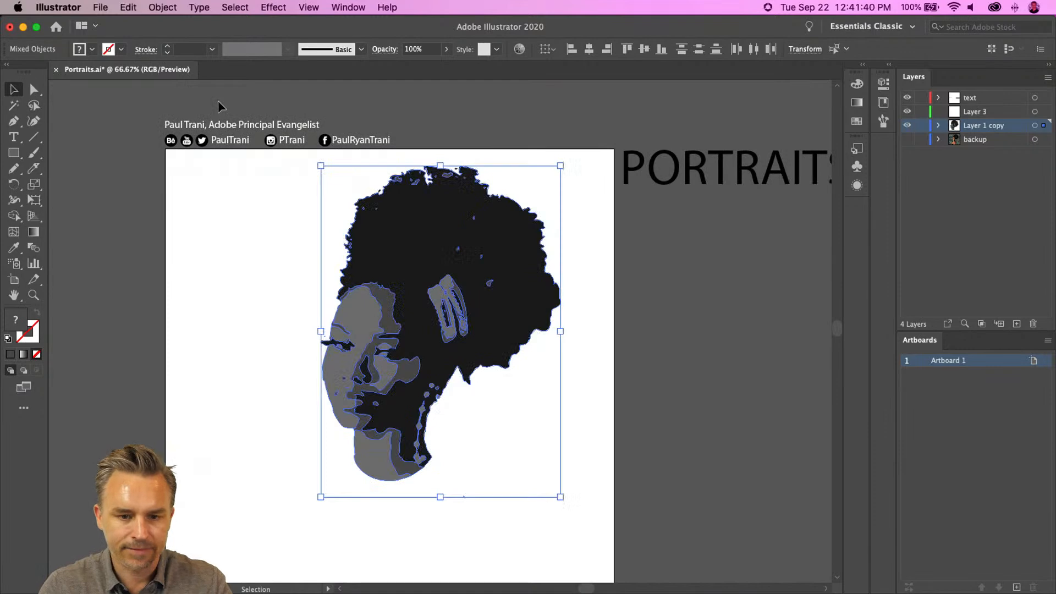
{"action": "left_click_drag", "start_coordinate": [259, 186], "coordinate": [332, 145]}
{"action": "key", "text": "super+equal"}
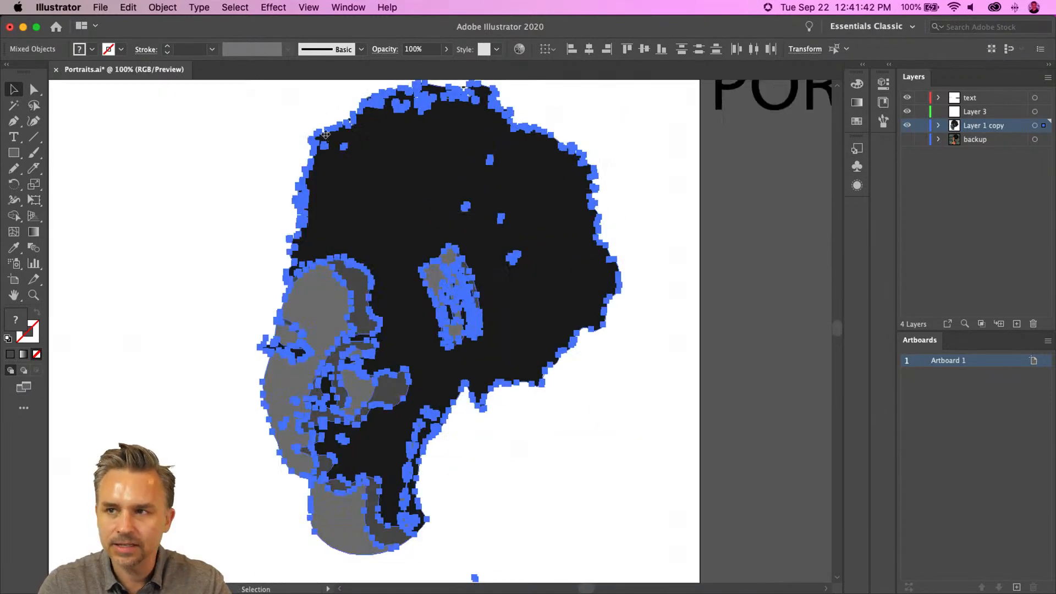
{"action": "left_click_drag", "start_coordinate": [373, 231], "coordinate": [382, 217]}
Switch to Chrome to look at the Andy Warhol Marilyn Monroe image results for color reference, and return to Illustrator.
{"action": "mouse_move", "coordinate": [626, 589]}
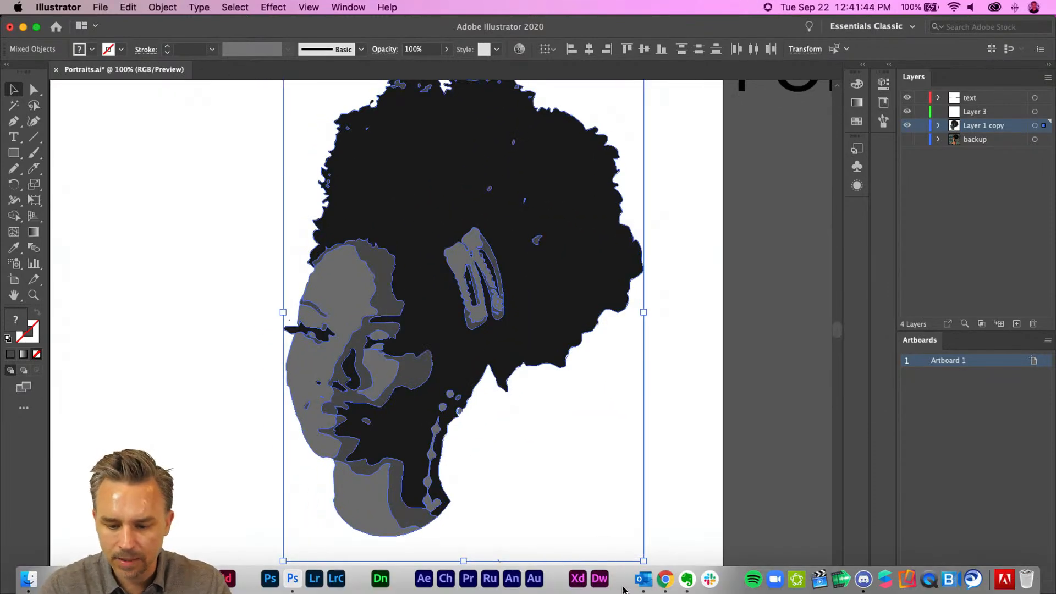
{"action": "left_click", "coordinate": [665, 584]}
{"action": "left_click", "coordinate": [422, 32]}
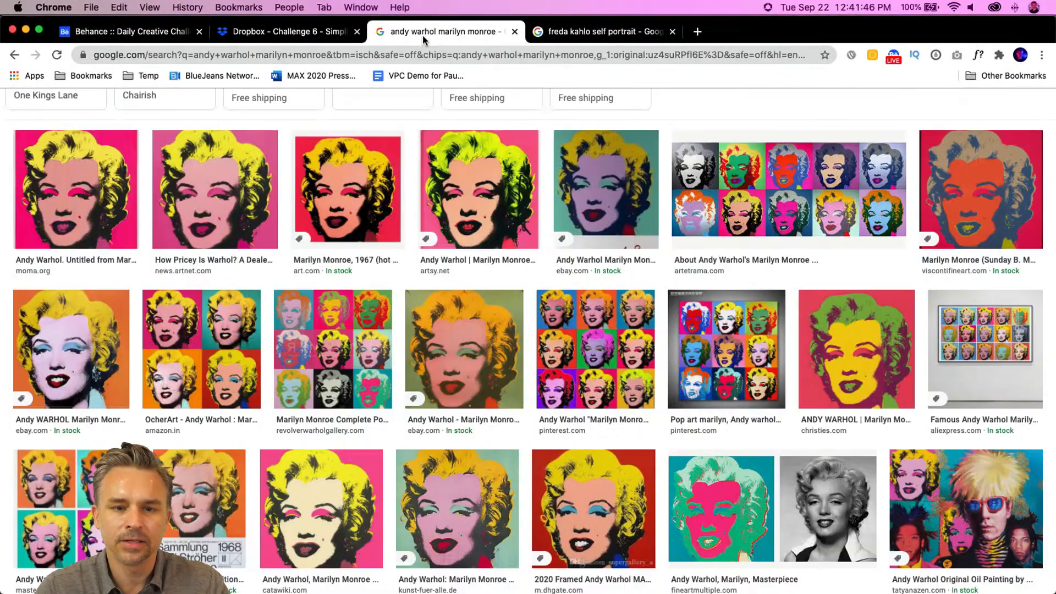
{"action": "left_click", "coordinate": [26, 30]}
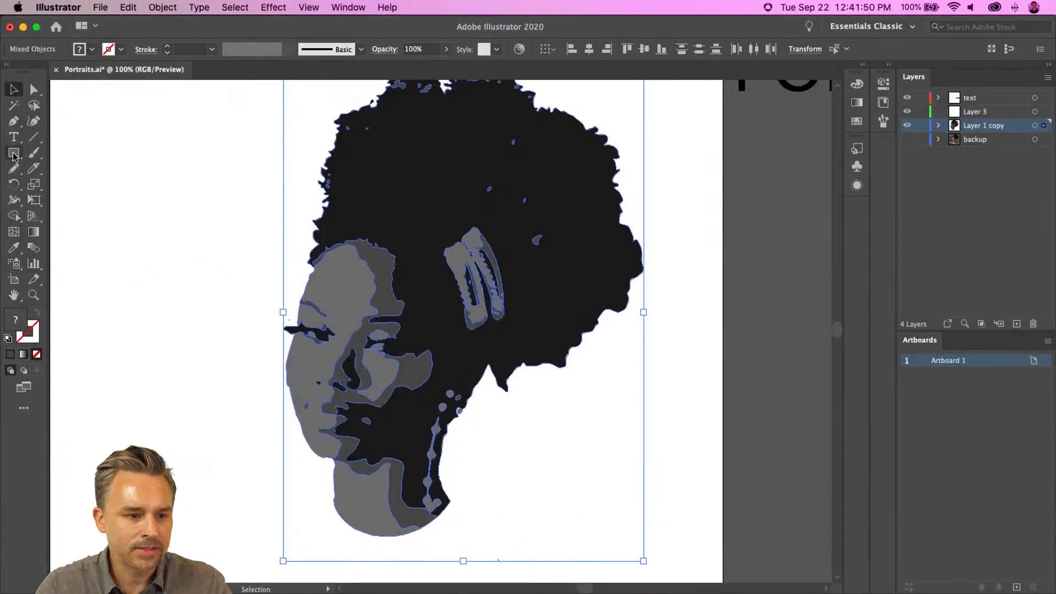
Open Recolor Artwork for the selected portrait and apply the Brights color group to it.
{"action": "left_click", "coordinate": [128, 7]}
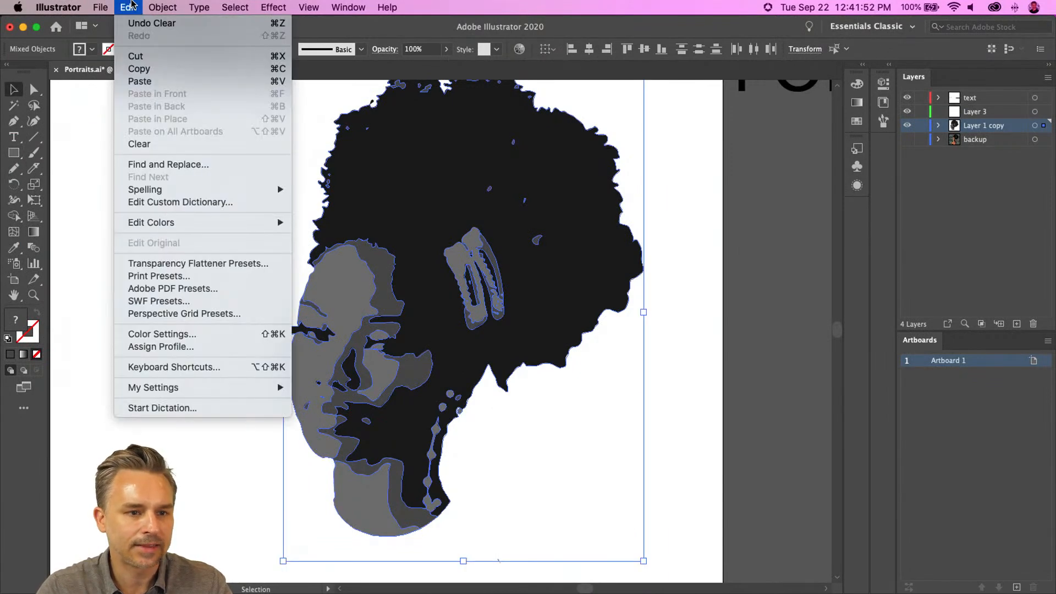
{"action": "mouse_move", "coordinate": [290, 222]}
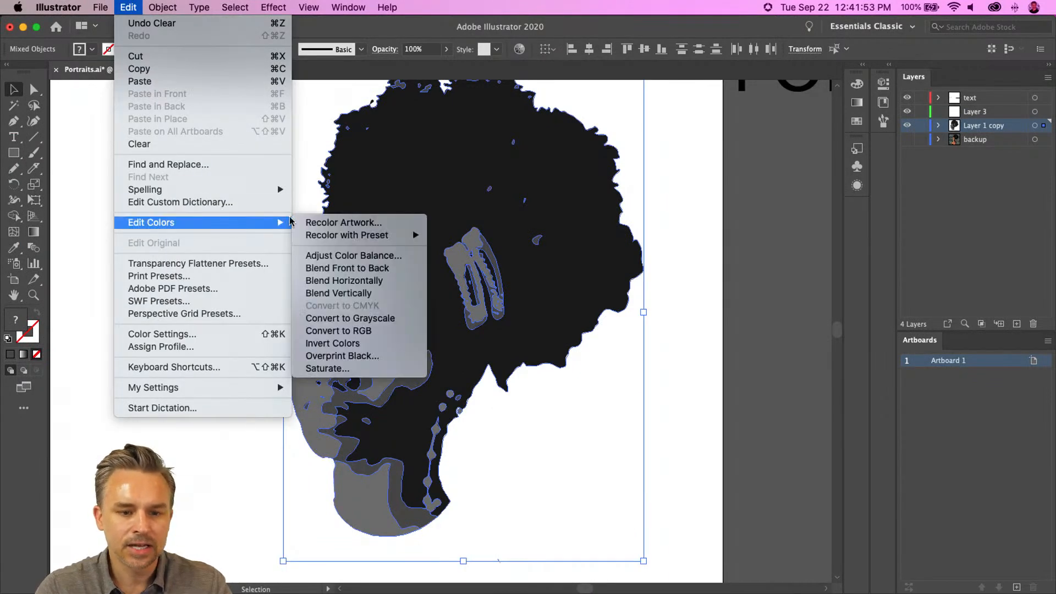
{"action": "left_click", "coordinate": [330, 222]}
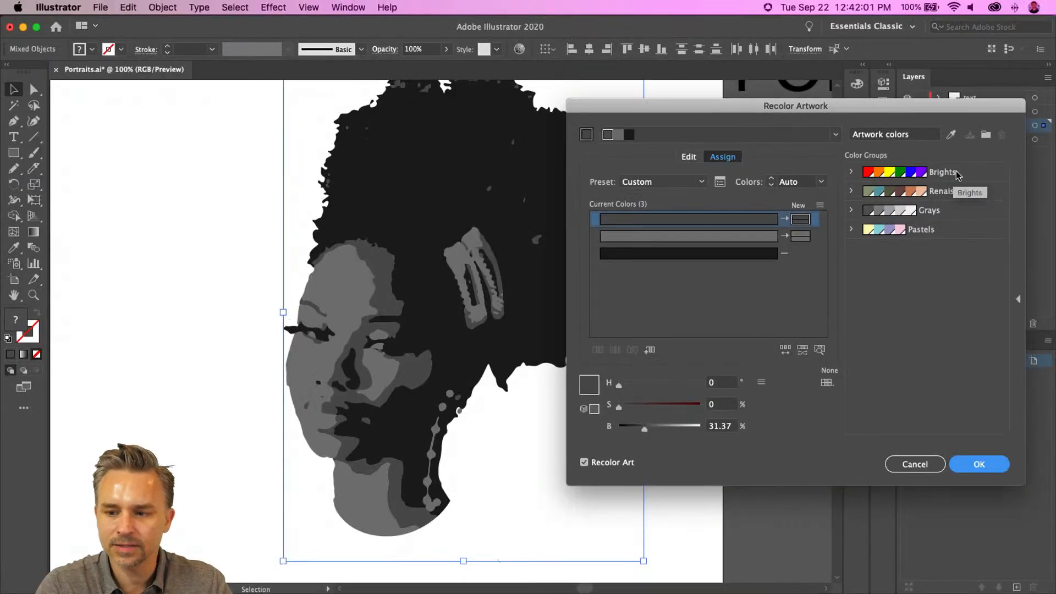
{"action": "left_click", "coordinate": [958, 175]}
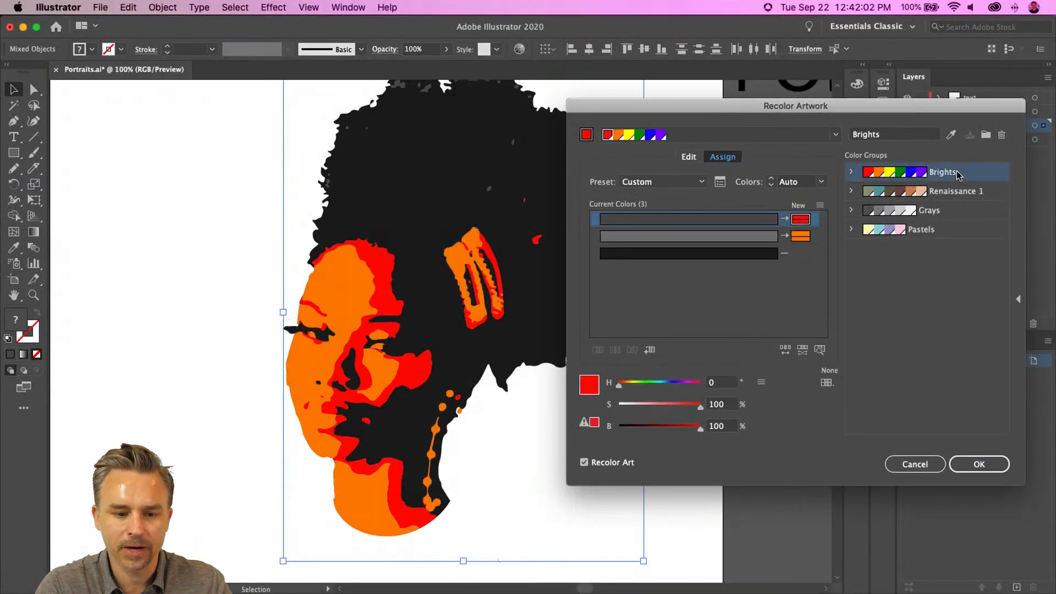
Link the harmony colors, rotate the base color to blue at about 252° hue, and apply the recoloring without saving changes to the Brights group.
{"action": "left_click", "coordinate": [689, 157]}
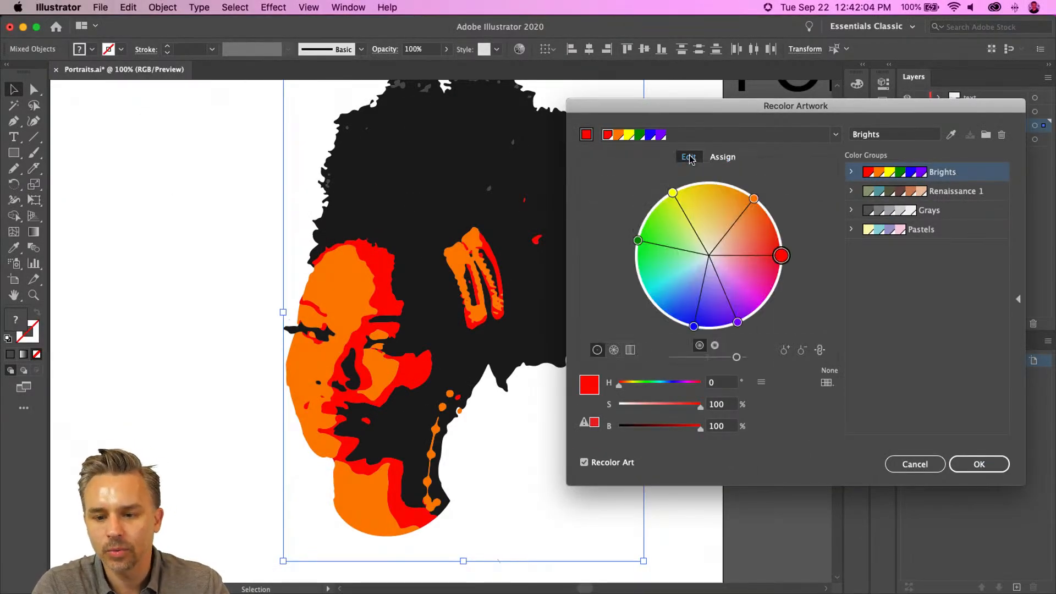
{"action": "left_click", "coordinate": [818, 349]}
{"action": "left_click", "coordinate": [819, 350]}
{"action": "mouse_move", "coordinate": [781, 256]}
{"action": "left_mouse_down"}
{"action": "mouse_move", "coordinate": [740, 316]}
{"action": "mouse_move", "coordinate": [713, 328]}
{"action": "left_mouse_up"}
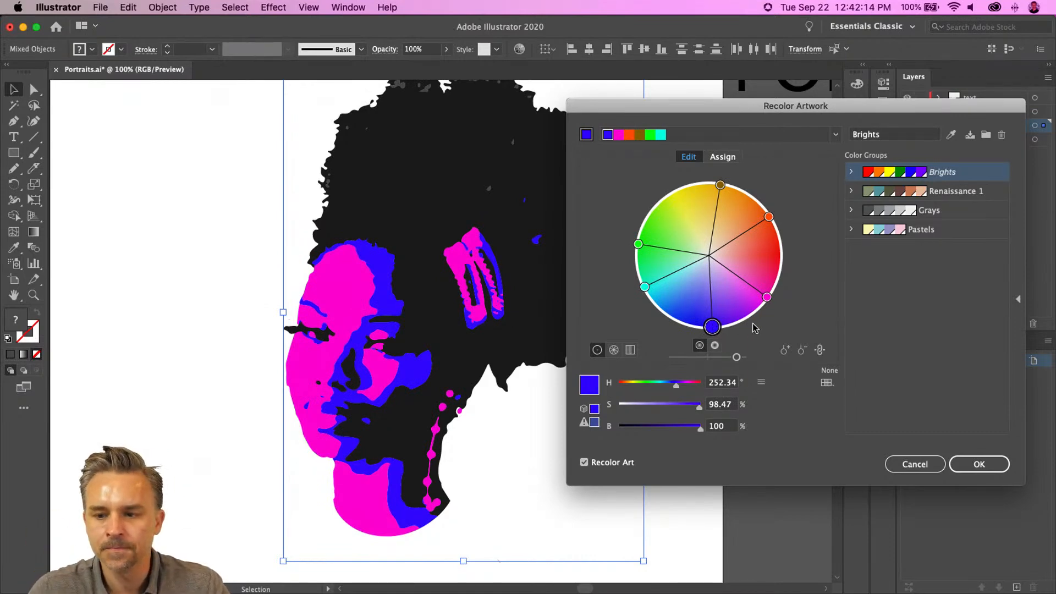
{"action": "left_click", "coordinate": [967, 465]}
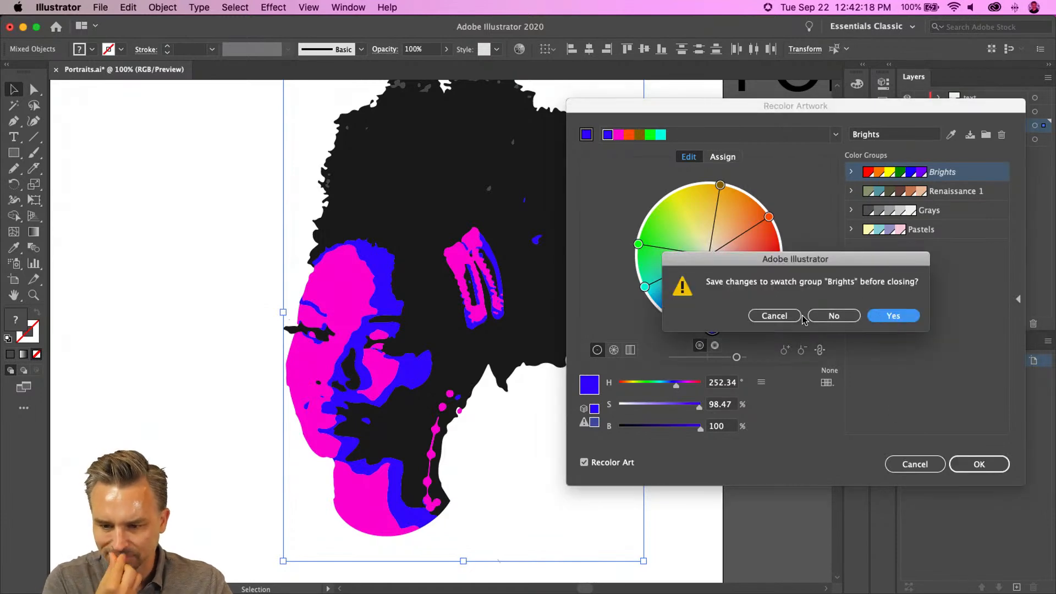
{"action": "left_click", "coordinate": [825, 318]}
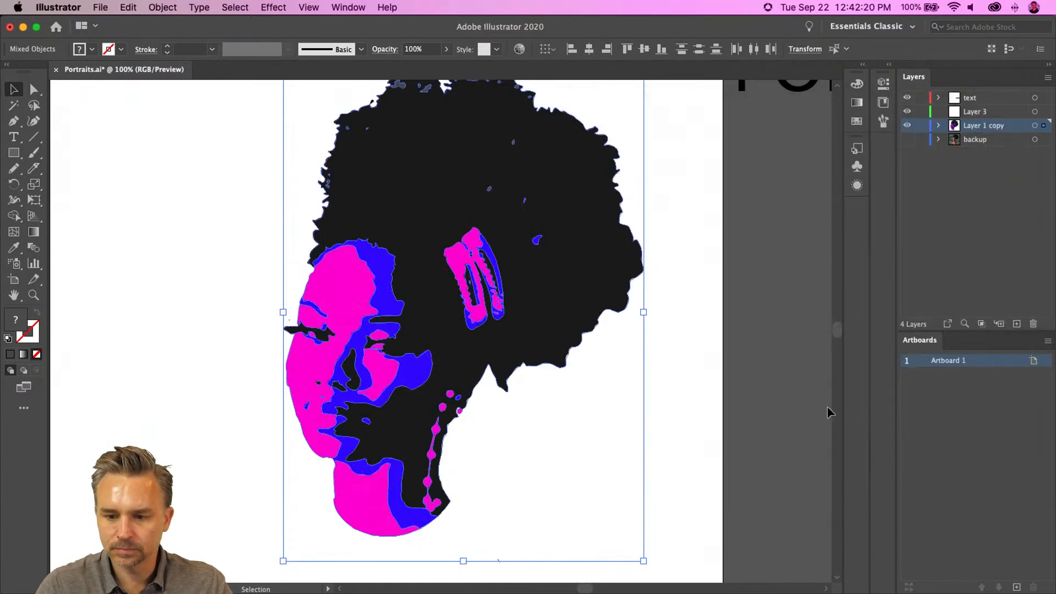
{"action": "left_click", "coordinate": [169, 268]}
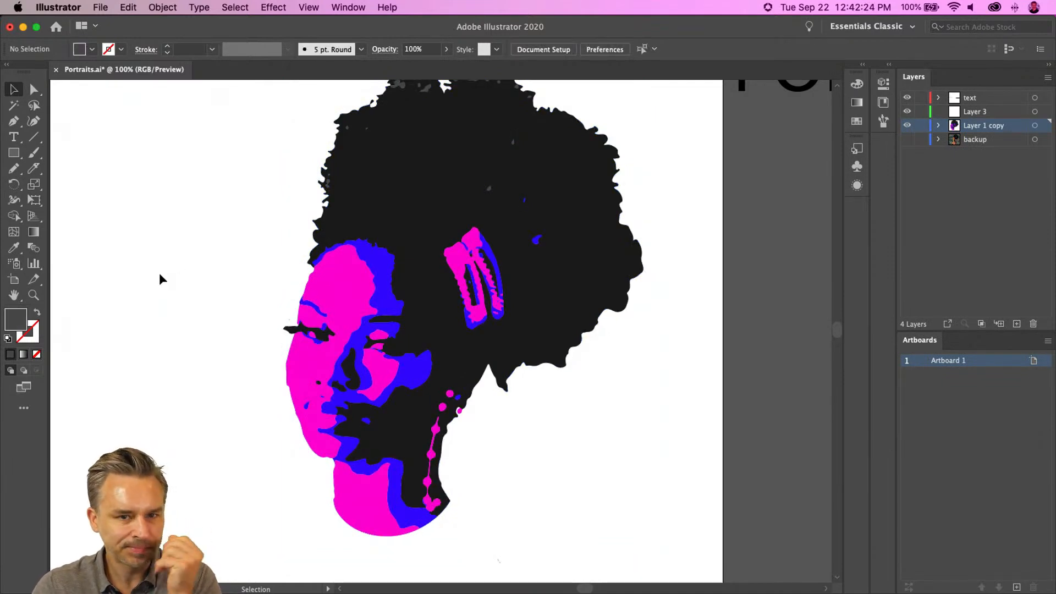
Try moving the black hair shape sideways, undo the move and deselect it.
{"action": "left_click_drag", "start_coordinate": [384, 203], "coordinate": [500, 203]}
{"action": "key", "text": "super+z"}
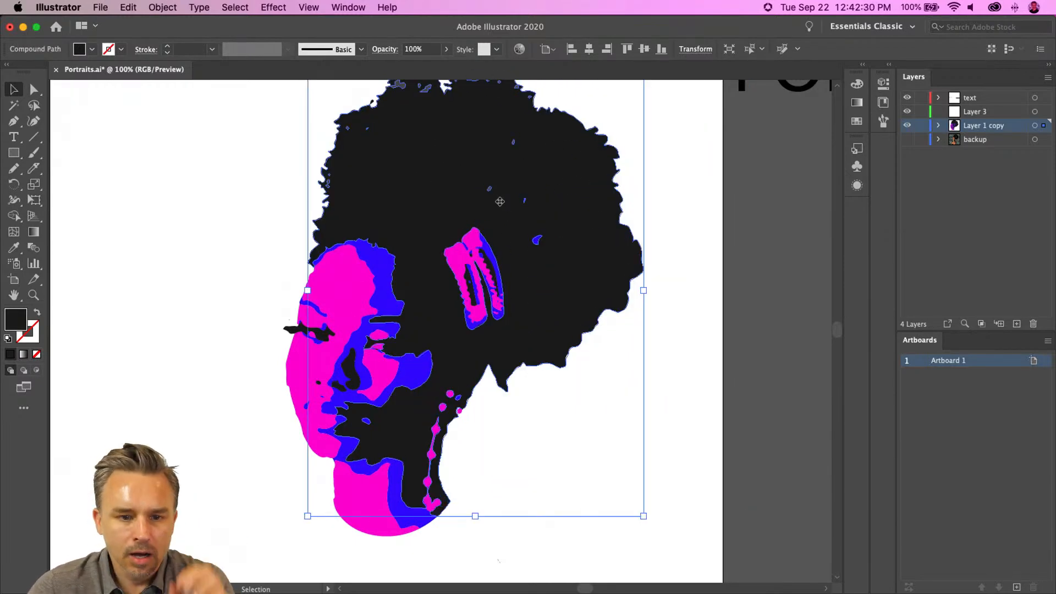
{"action": "left_click_drag", "start_coordinate": [262, 145], "coordinate": [275, 304]}
{"action": "left_click", "coordinate": [281, 288]}
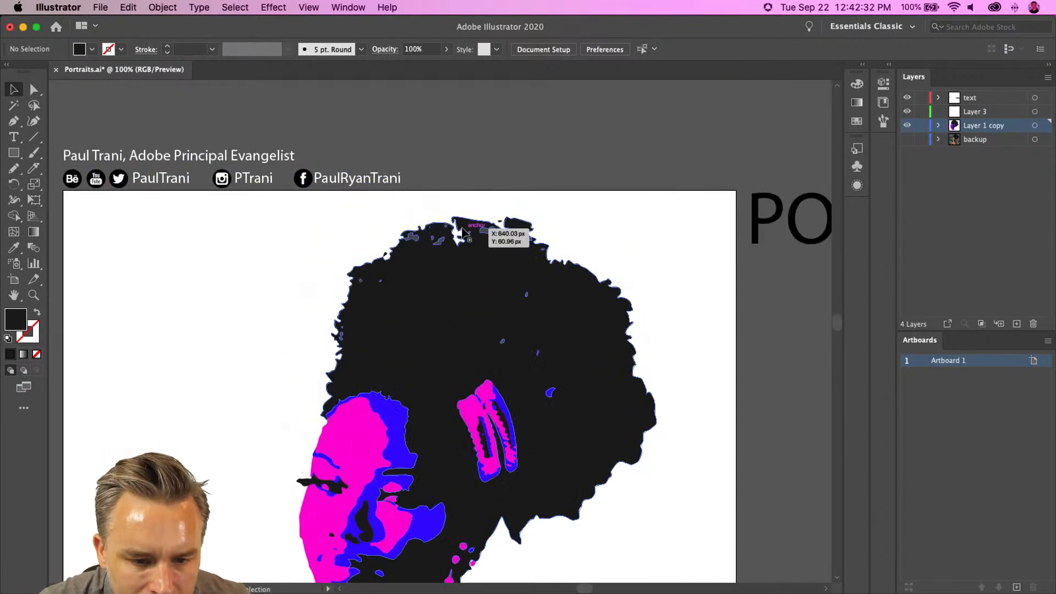
Try removing all dark grey specks that share the same fill color, and undo the removal.
{"action": "left_click", "coordinate": [411, 236]}
{"action": "left_click", "coordinate": [233, 6]}
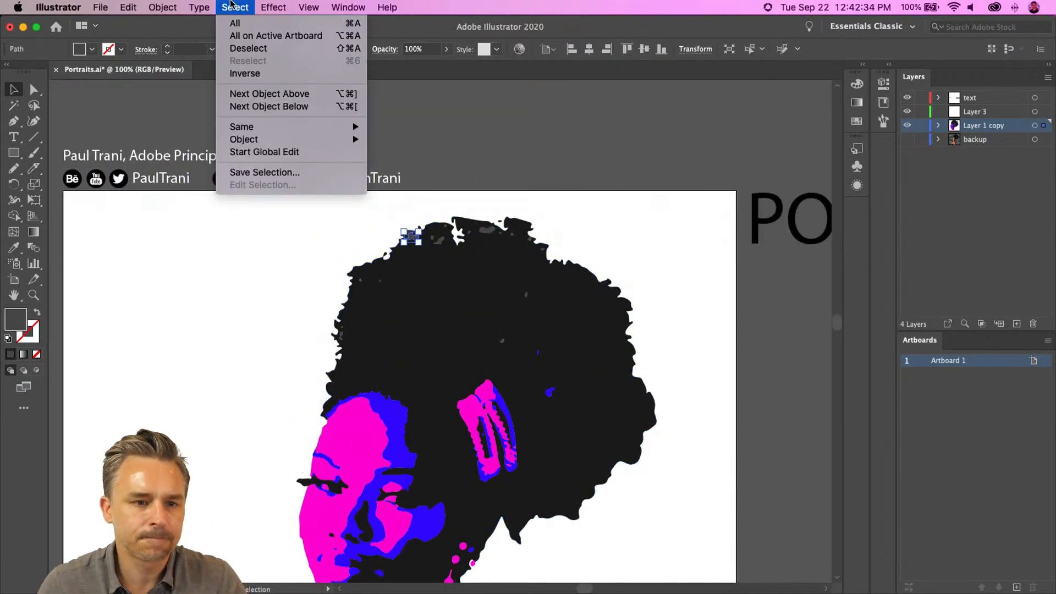
{"action": "mouse_move", "coordinate": [302, 127]}
{"action": "left_click", "coordinate": [426, 177]}
{"action": "left_click_drag", "start_coordinate": [448, 372], "coordinate": [451, 166]}
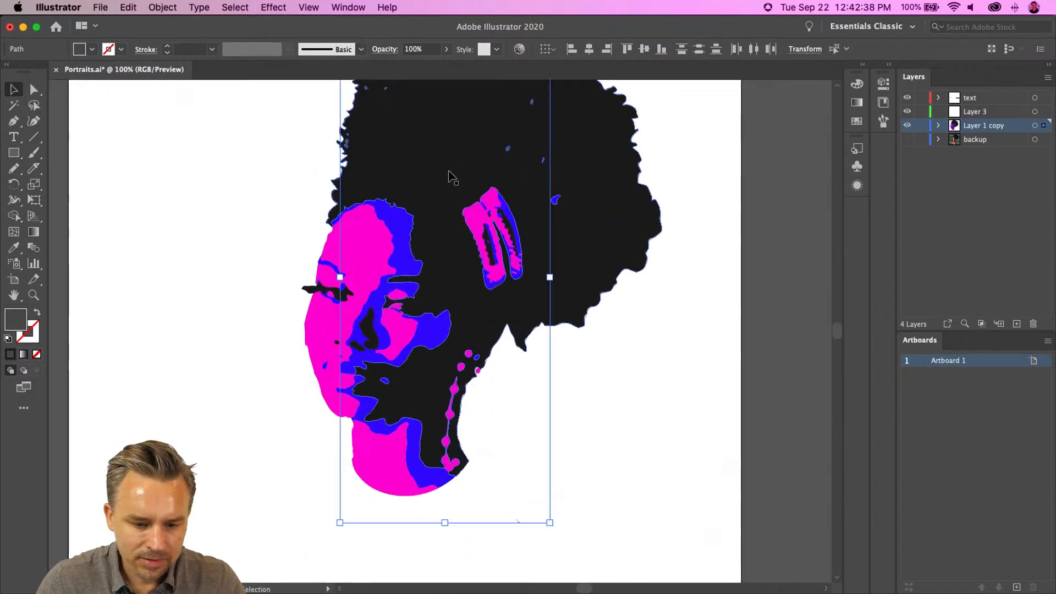
{"action": "left_click", "coordinate": [279, 253]}
{"action": "left_click_drag", "start_coordinate": [259, 198], "coordinate": [278, 322]}
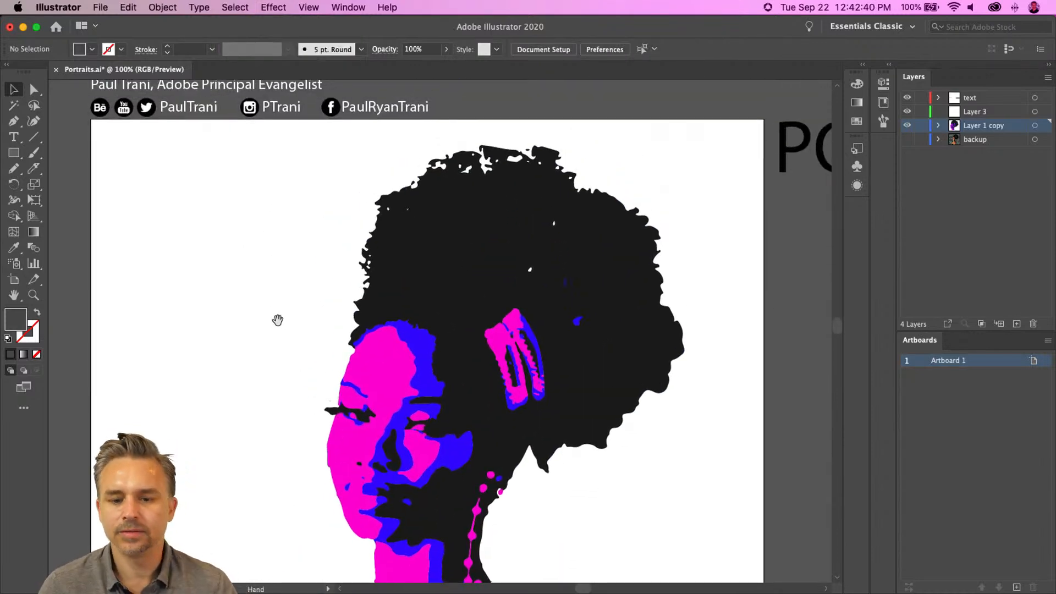
{"action": "key", "text": "super+z"}
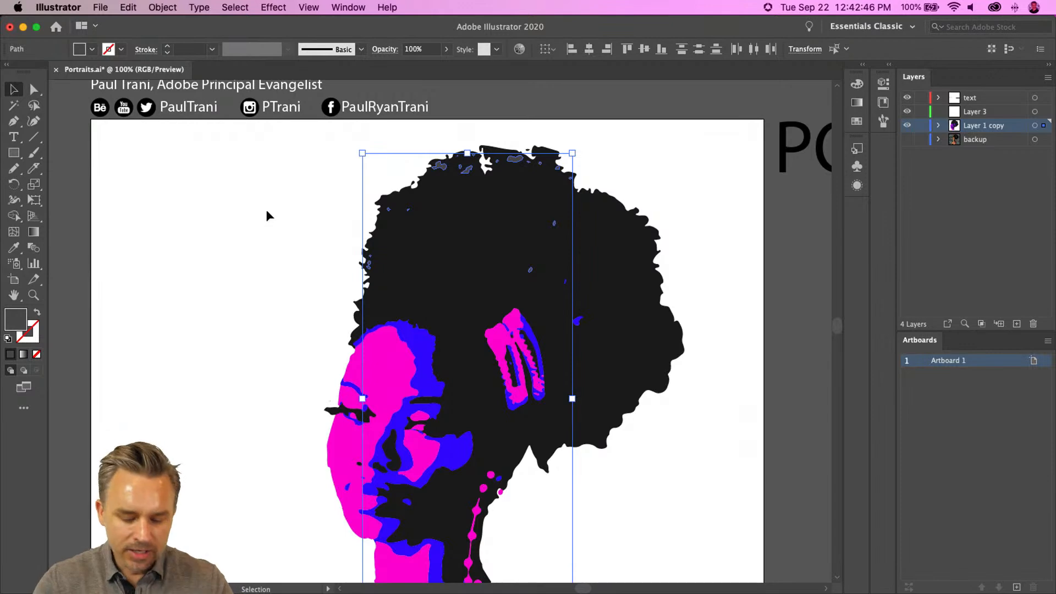
Select a dark grey speck near the top of the hair, extend the selection to everything with the same fill color, and delete it all.
{"action": "key", "text": "super+equal"}
{"action": "key", "text": "super+equal"}
{"action": "key", "text": "super+equal"}
{"action": "left_click_drag", "start_coordinate": [266, 205], "coordinate": [341, 510]}
{"action": "scroll", "coordinate": [288, 288], "scroll_direction": "up", "scroll_amount": 10}
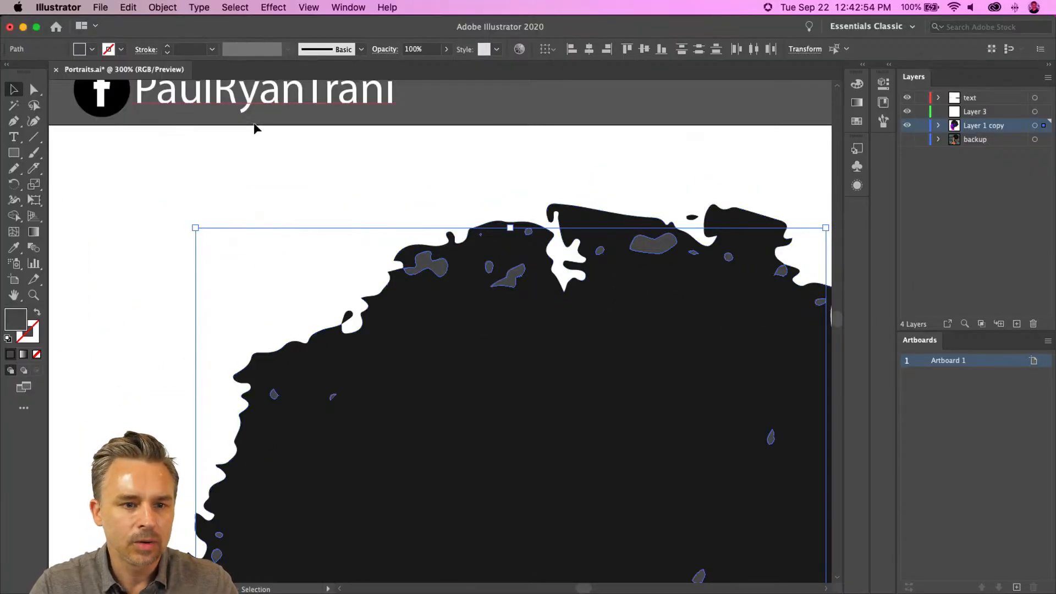
{"action": "key", "text": "super+shift+a"}
{"action": "left_click", "coordinate": [434, 269]}
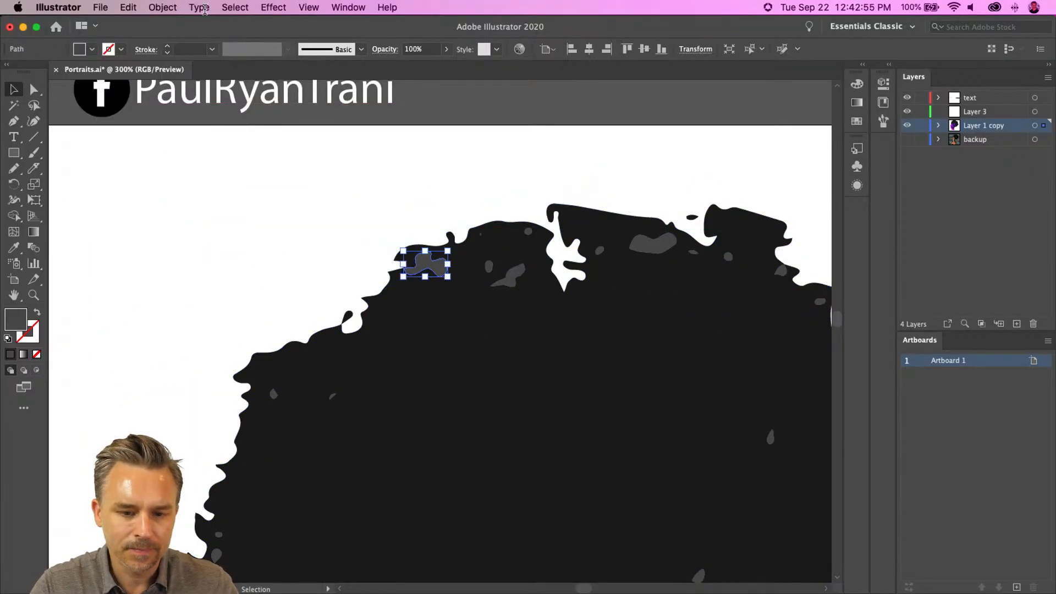
{"action": "left_click", "coordinate": [235, 6]}
{"action": "mouse_move", "coordinate": [245, 128]}
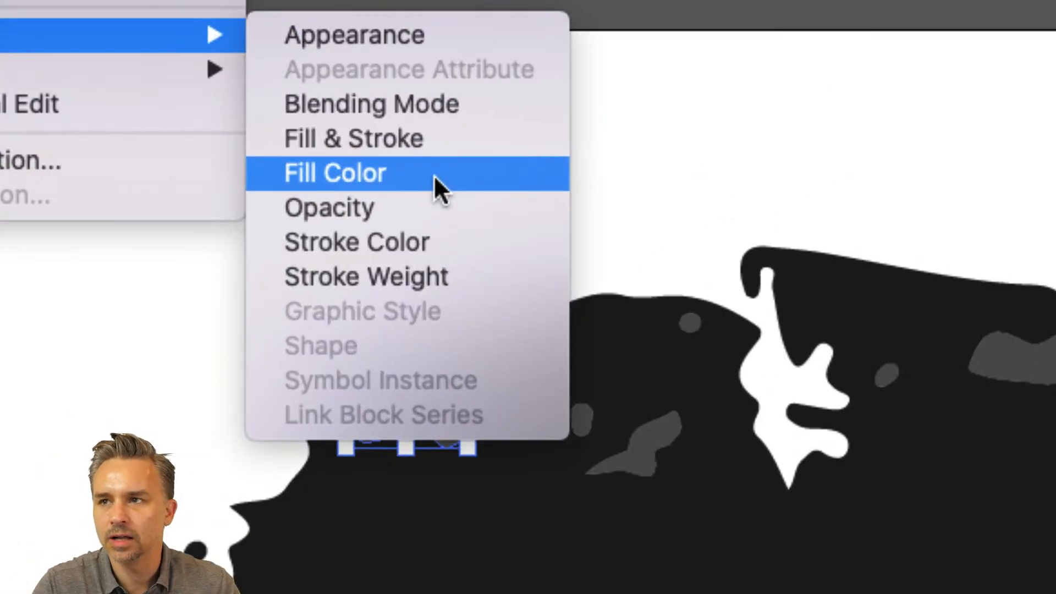
{"action": "left_click", "coordinate": [434, 177]}
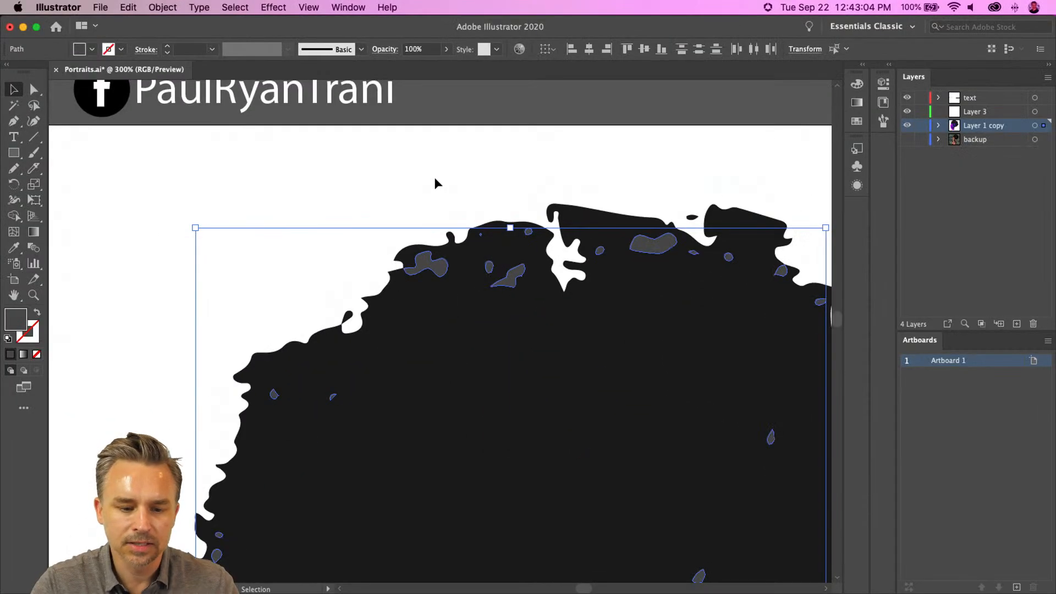
{"action": "key", "text": "super+0"}
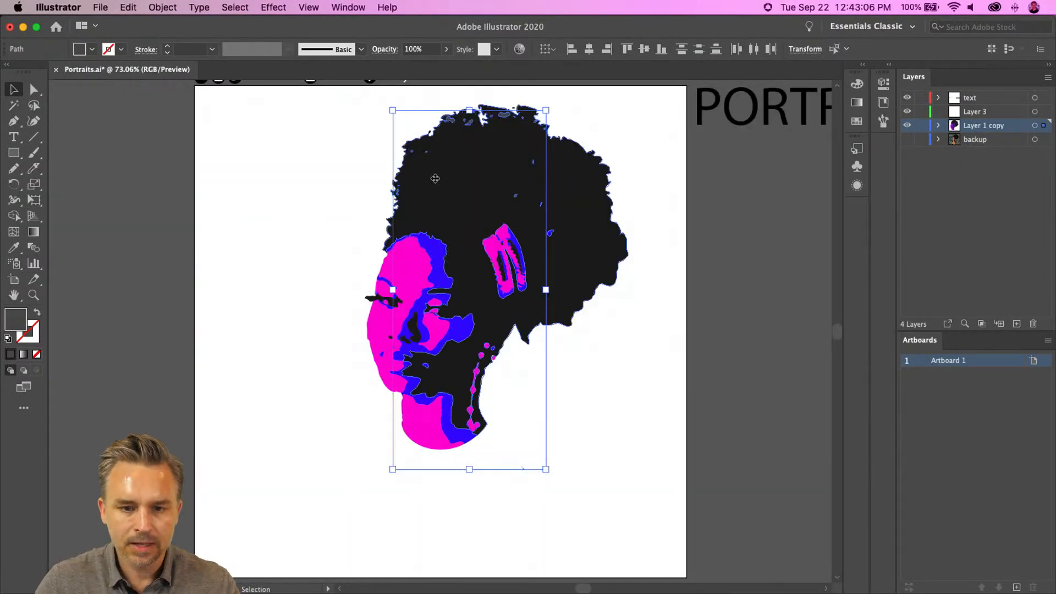
{"action": "key", "text": "Delete"}
{"action": "left_click_drag", "start_coordinate": [288, 198], "coordinate": [283, 264]}
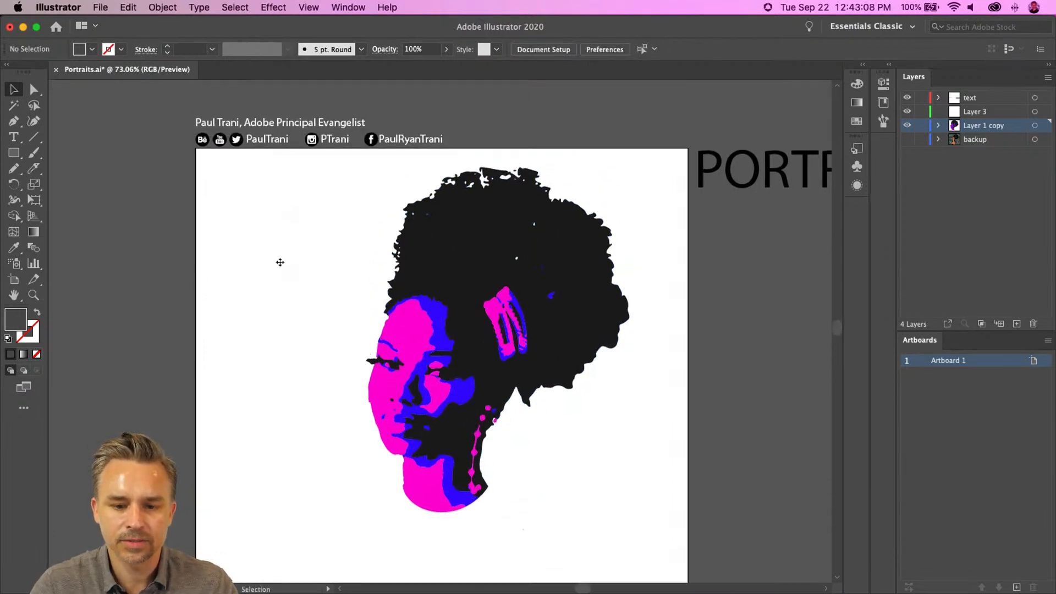
Select the black hair shape plus all shapes with the same fill color, and cut them from the Layer 1 copy layer.
{"action": "left_click", "coordinate": [391, 237]}
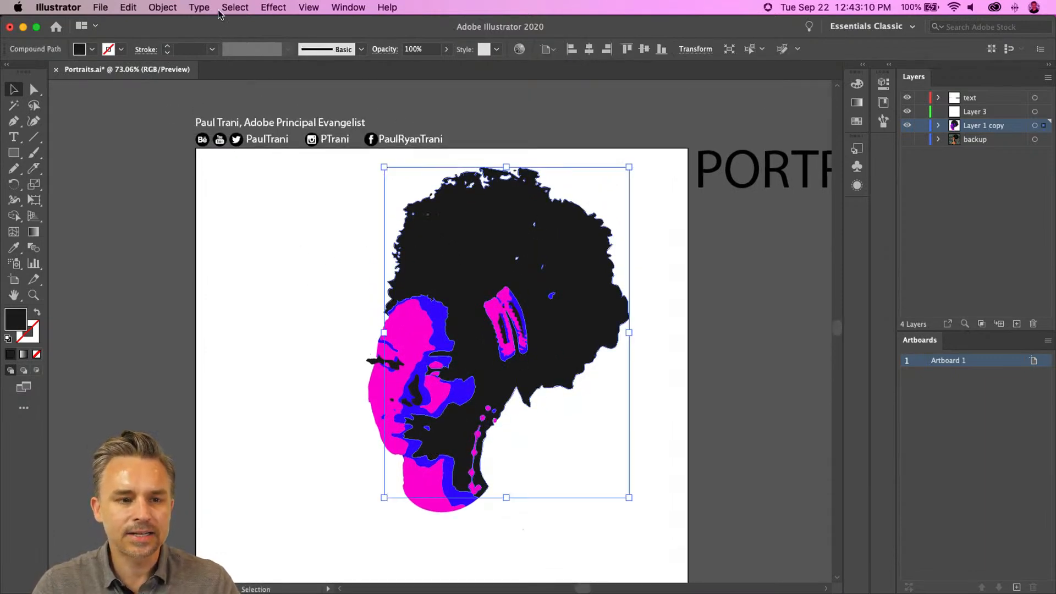
{"action": "left_click", "coordinate": [234, 7]}
{"action": "mouse_move", "coordinate": [330, 127]}
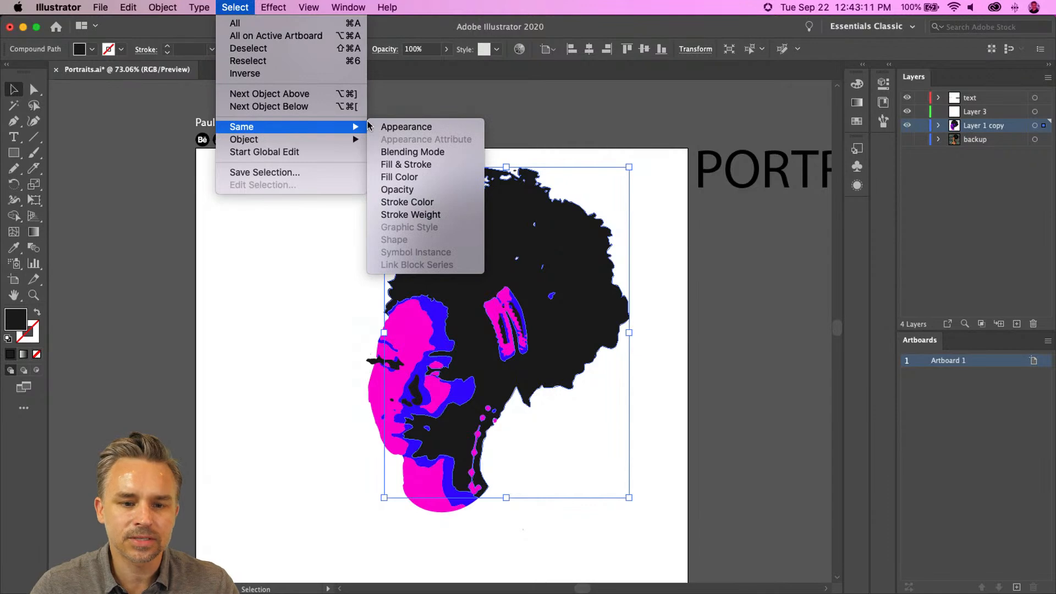
{"action": "left_click", "coordinate": [428, 177]}
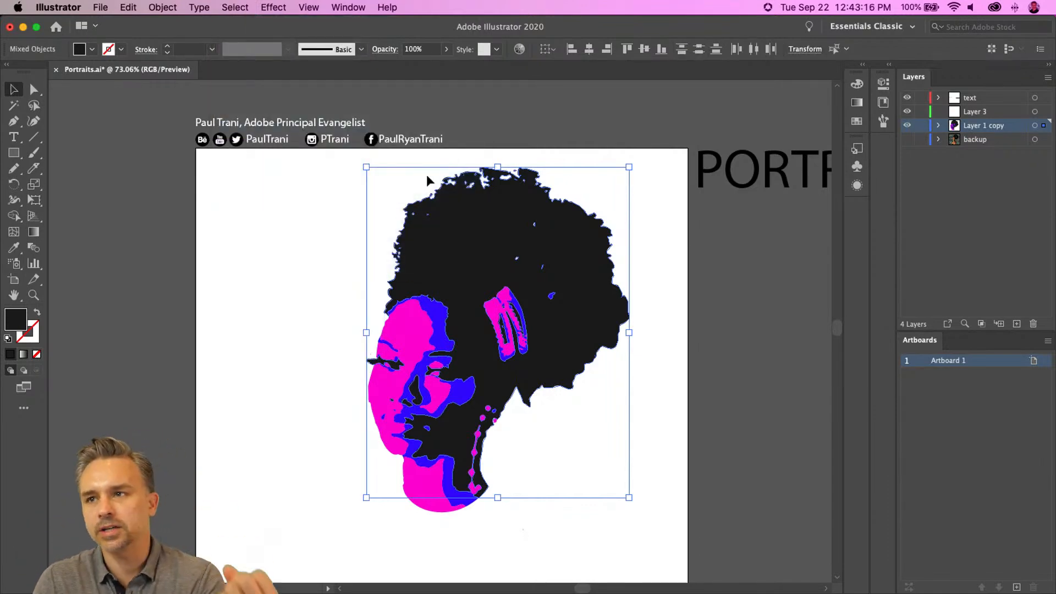
{"action": "key", "text": "Delete"}
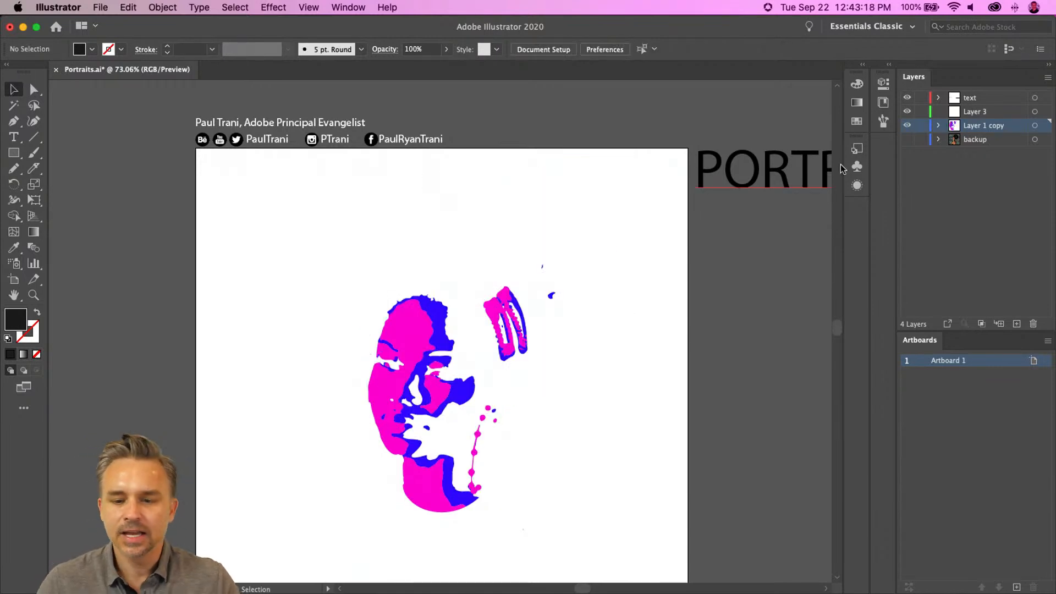
Create a layer named darks directly above the backup layer and paste the cut black shapes in place on it.
{"action": "left_click", "coordinate": [976, 139]}
{"action": "left_click", "coordinate": [1017, 324]}
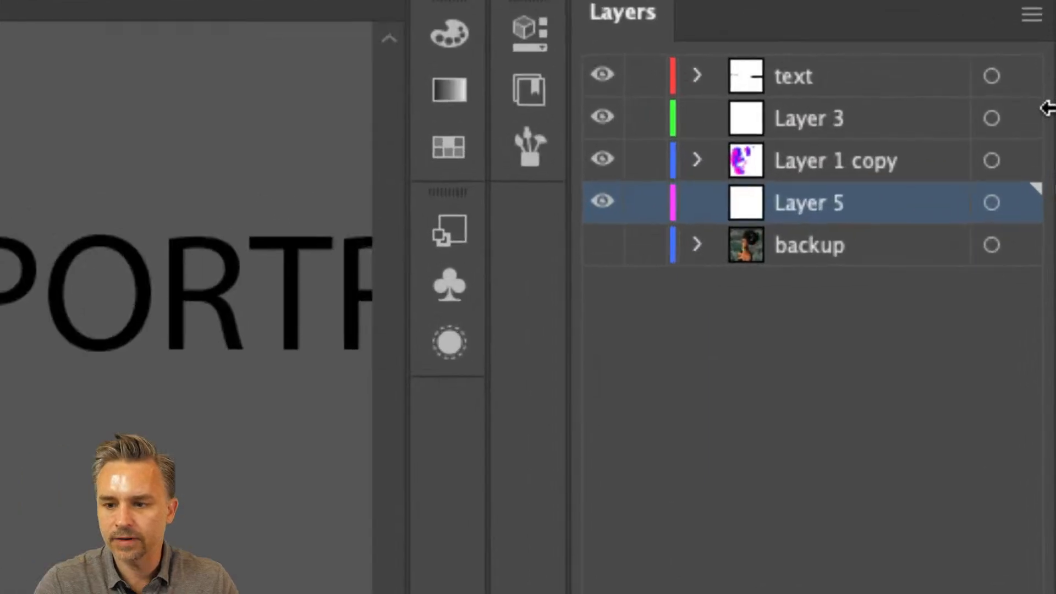
{"action": "double_click", "coordinate": [780, 204]}
{"action": "type", "text": "darks"}
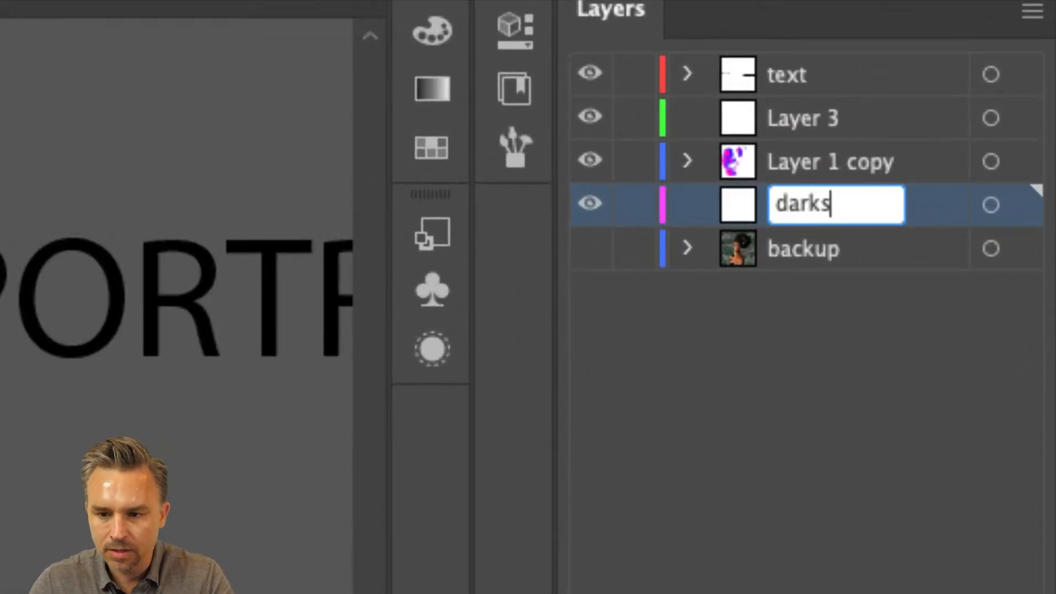
{"action": "key", "text": "Return"}
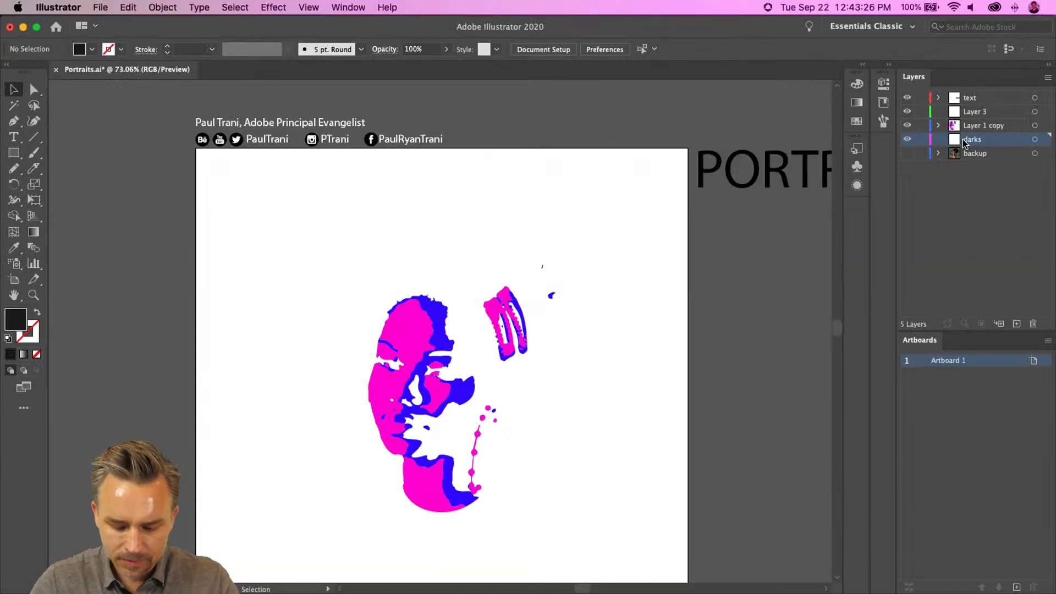
{"action": "left_click", "coordinate": [129, 7]}
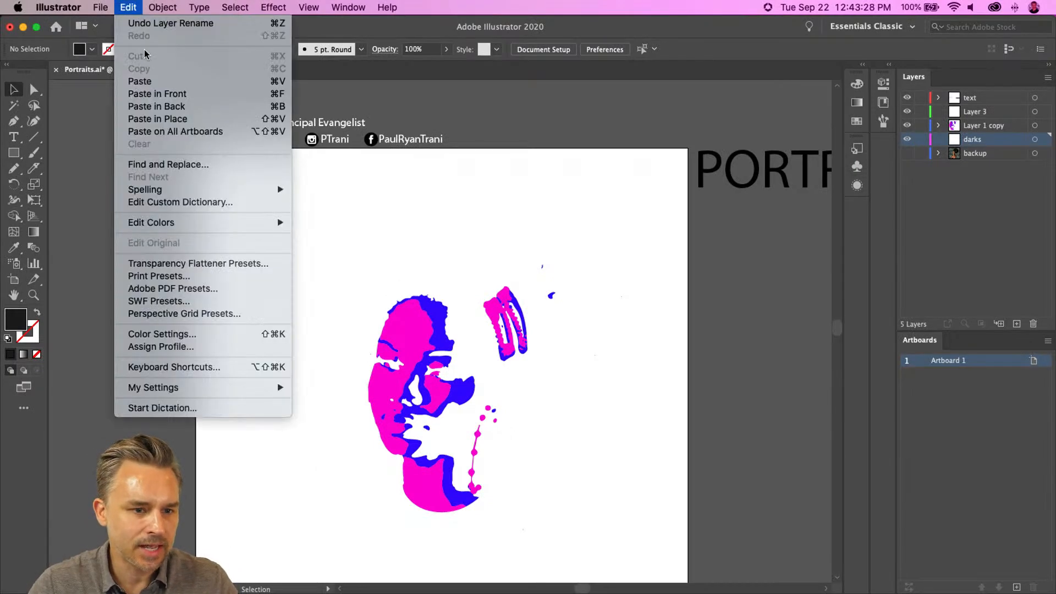
{"action": "left_click", "coordinate": [158, 119]}
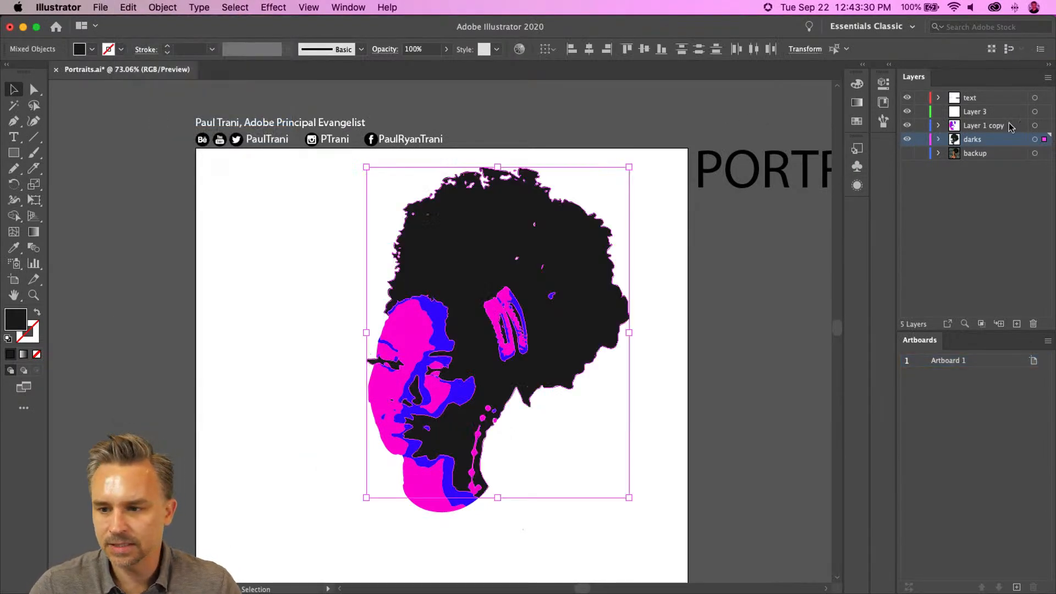
Rename the Layer 1 copy layer as med and deselect the artwork.
{"action": "left_click", "coordinate": [989, 126]}
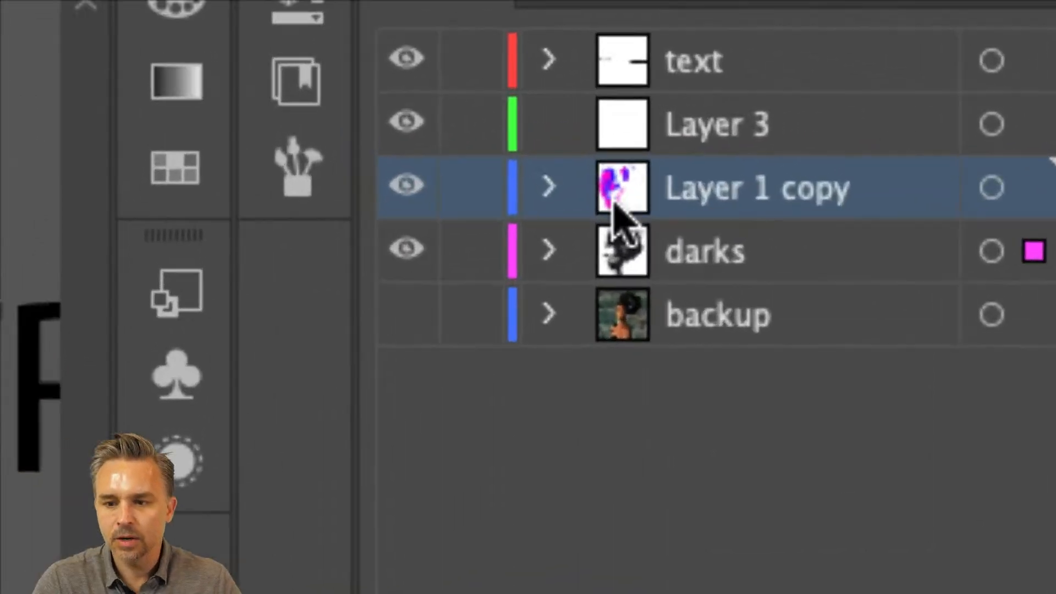
{"action": "double_click", "coordinate": [974, 125]}
{"action": "type", "text": "med"}
{"action": "key", "text": "Return"}
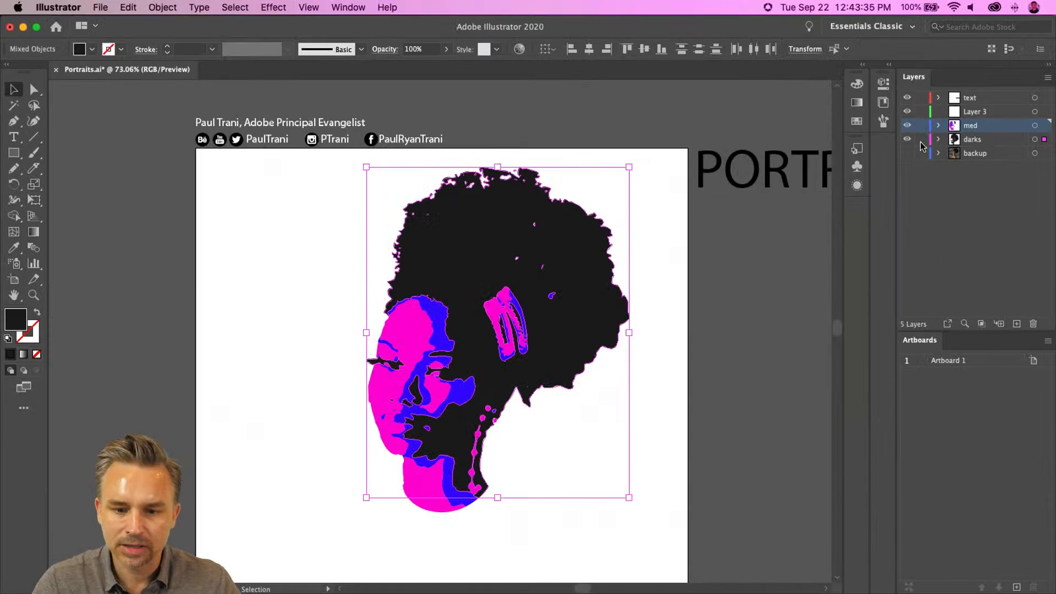
{"action": "left_click", "coordinate": [233, 369]}
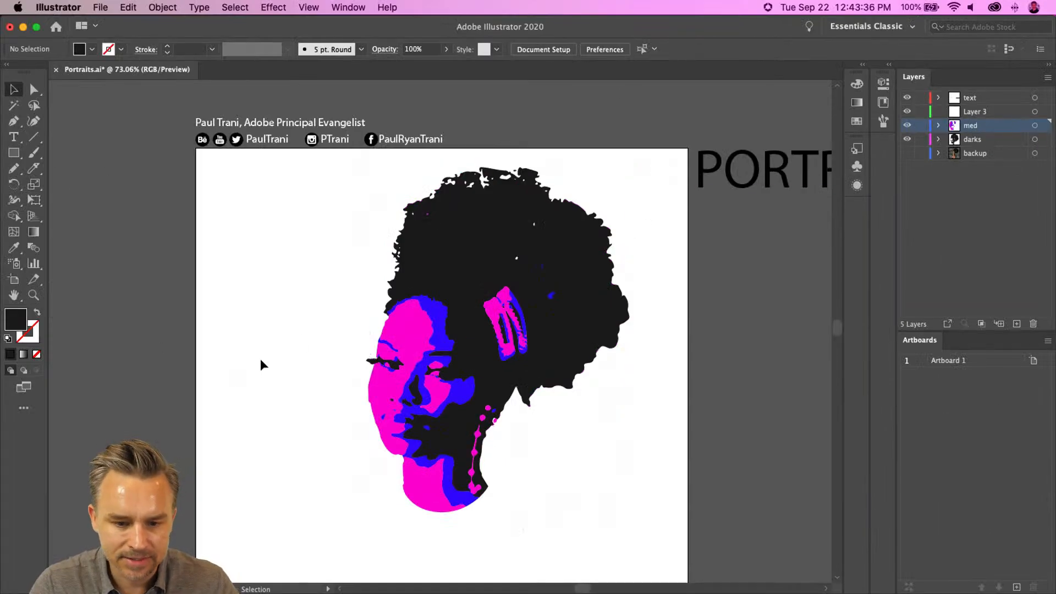
{"action": "left_click", "coordinate": [434, 329]}
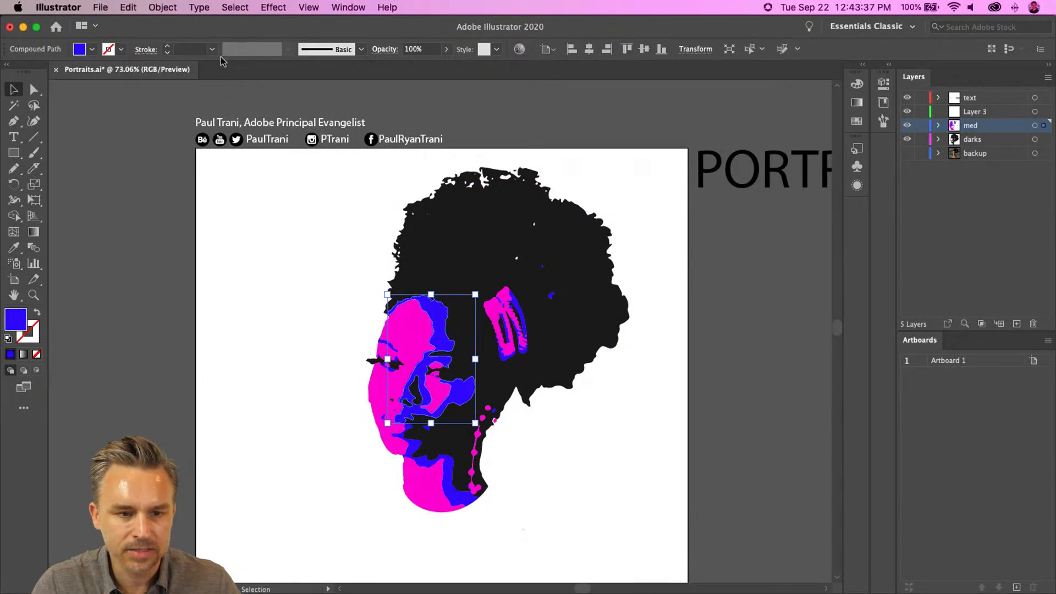
{"action": "left_click", "coordinate": [226, 7]}
{"action": "mouse_move", "coordinate": [269, 126]}
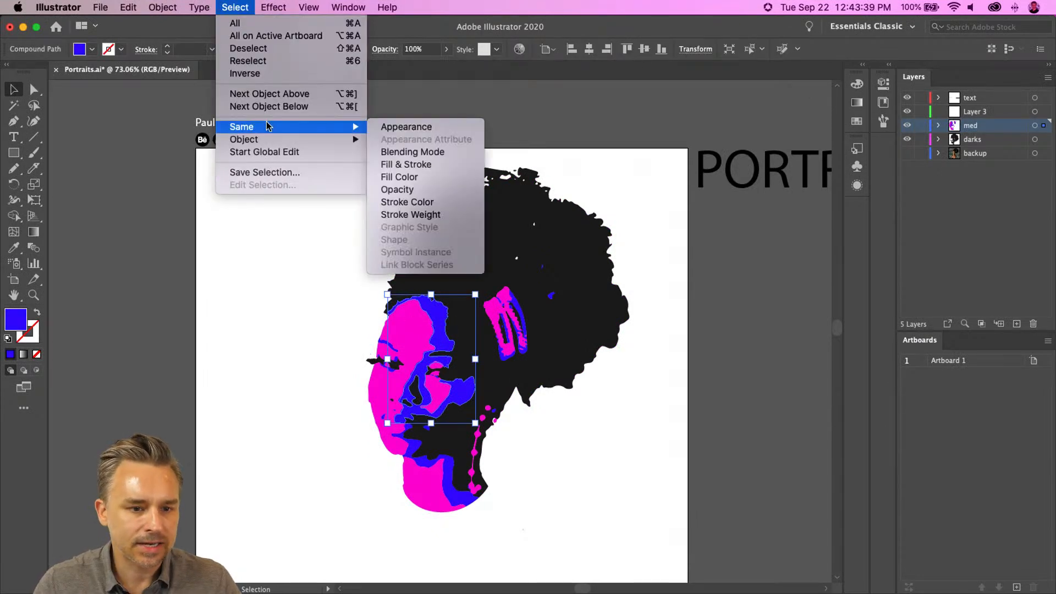
{"action": "left_click", "coordinate": [436, 181]}
{"action": "key", "text": "Delete"}
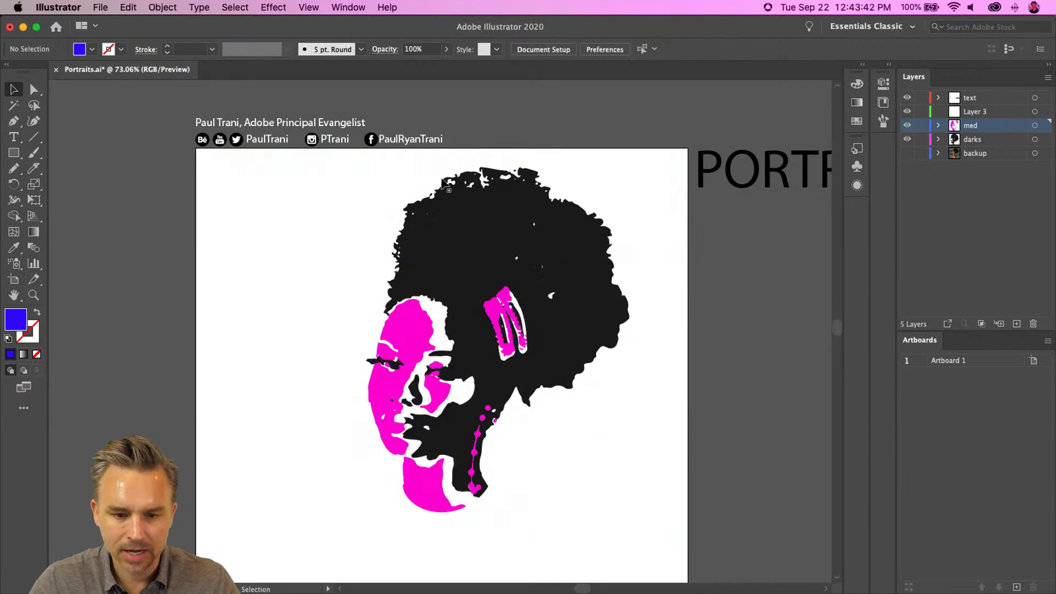
{"action": "key", "text": "super+z"}
{"action": "left_click", "coordinate": [252, 349]}
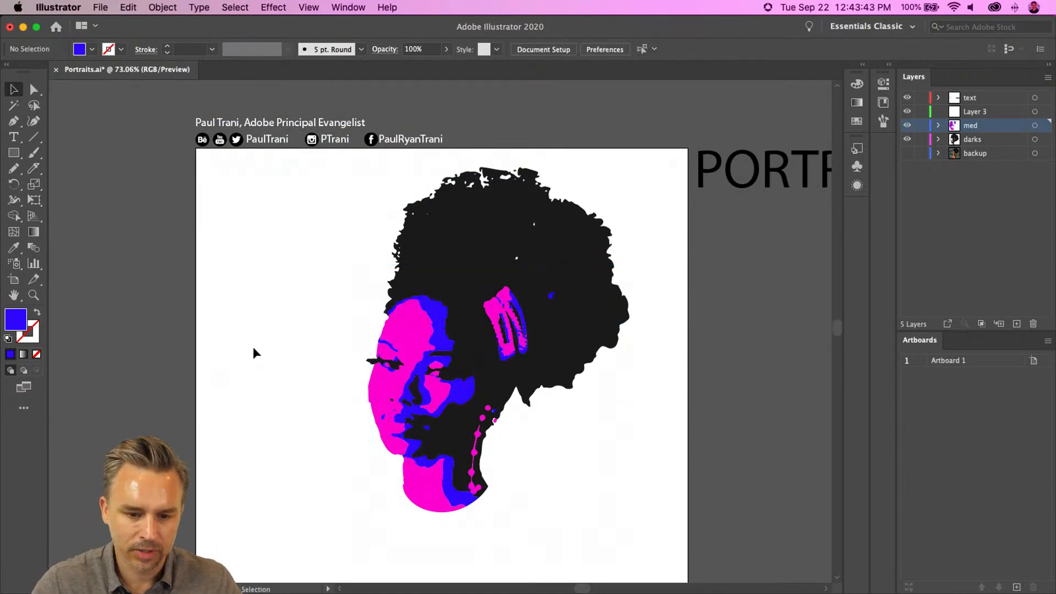
Select the magenta face shape plus all shapes with the same fill color, and cut them from the med layer.
{"action": "left_click", "coordinate": [390, 330]}
{"action": "left_click", "coordinate": [234, 7]}
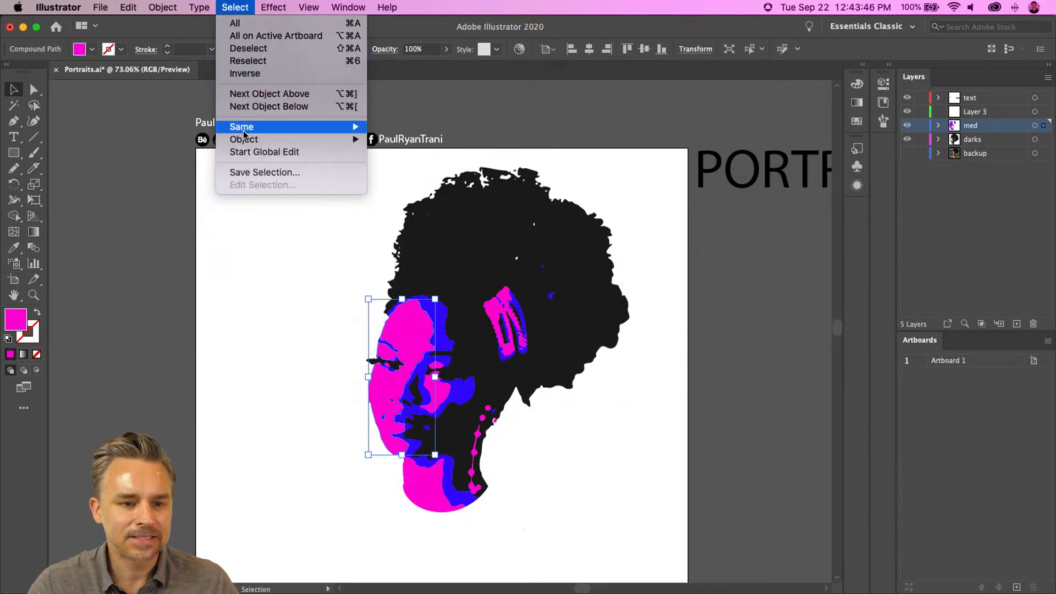
{"action": "mouse_move", "coordinate": [330, 127]}
{"action": "left_click", "coordinate": [407, 177]}
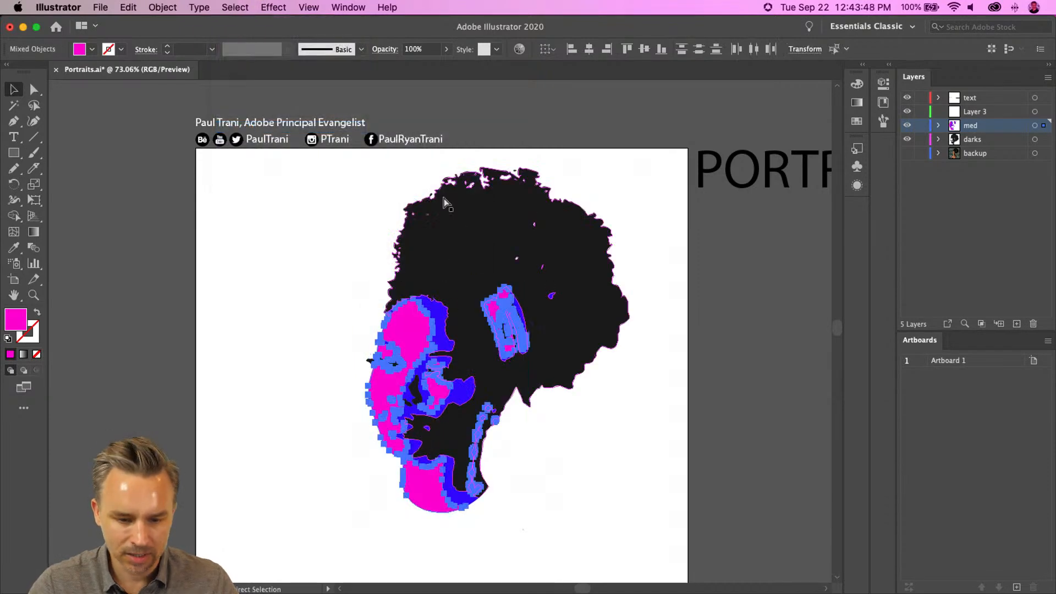
{"action": "key", "text": "Delete"}
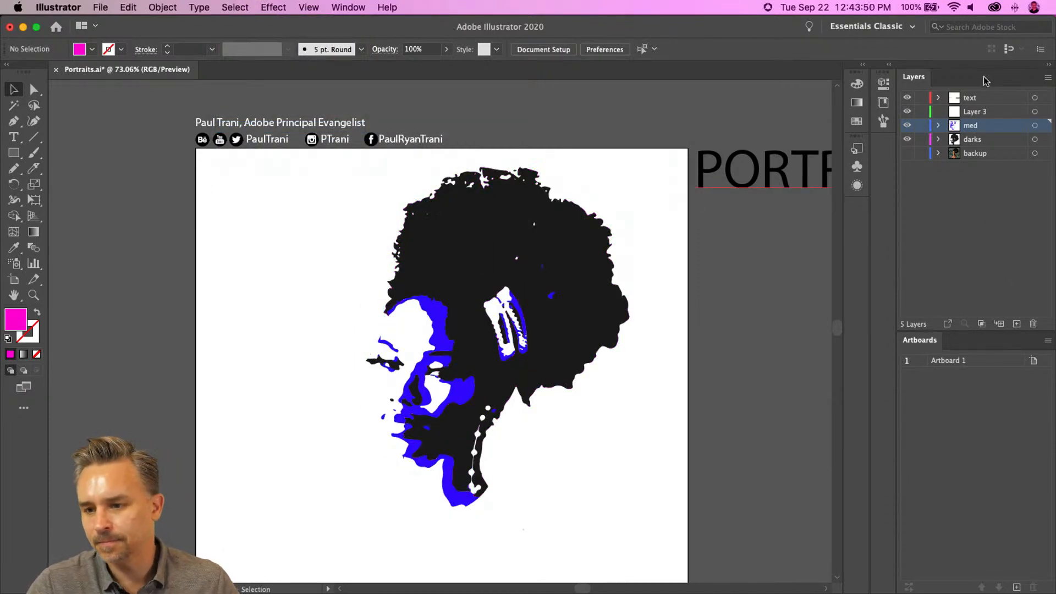
Paste the cut magenta shapes in place on Layer 3, rename that layer as highlights, and deselect the artwork.
{"action": "left_click", "coordinate": [983, 113]}
{"action": "key", "text": "super+f"}
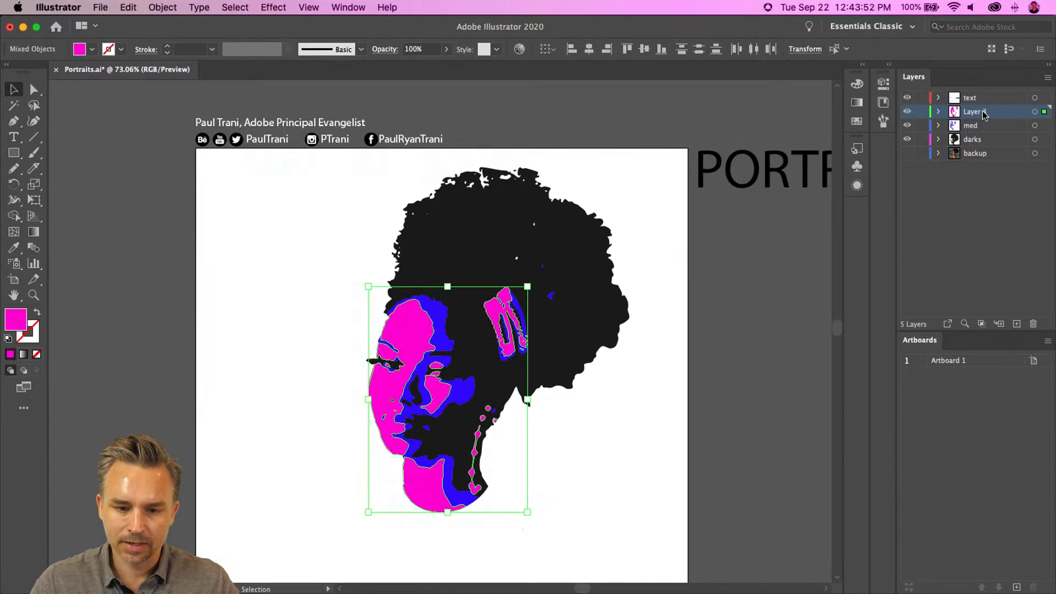
{"action": "double_click", "coordinate": [974, 112]}
{"action": "type", "text": "high"}
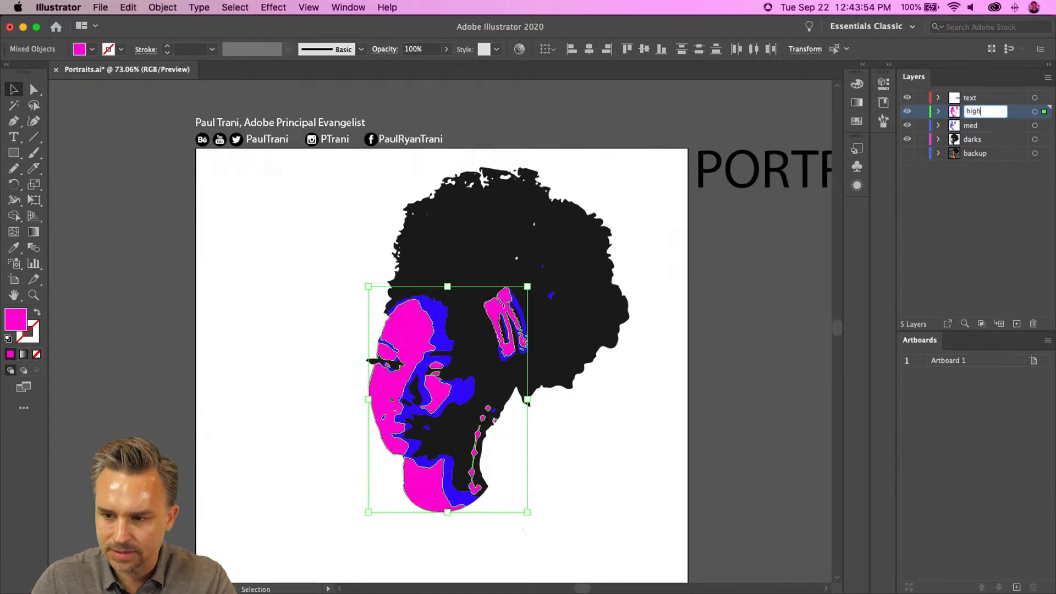
{"action": "type", "text": "lights"}
{"action": "key", "text": "Return"}
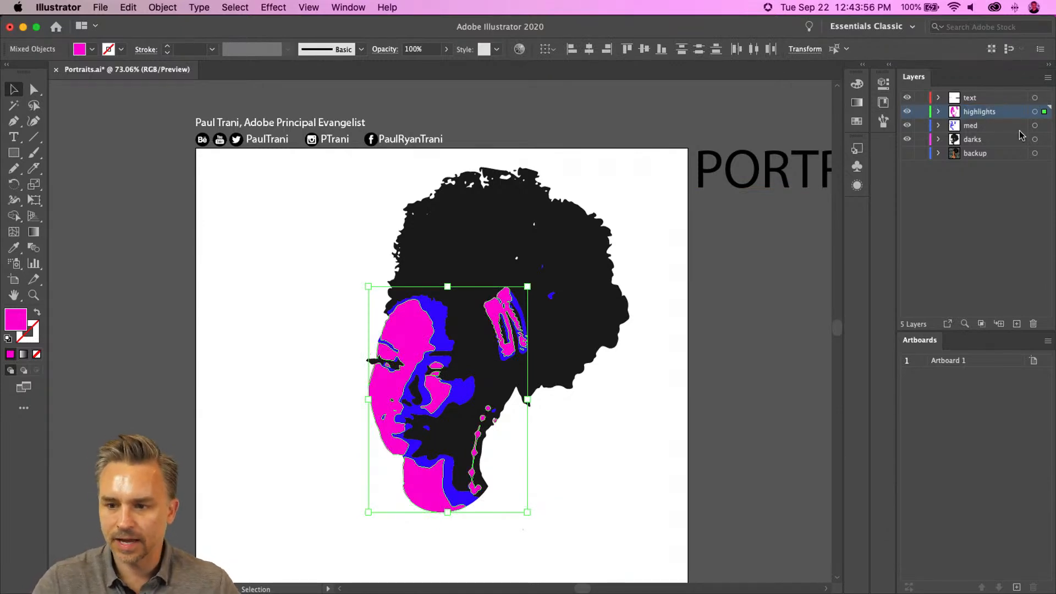
{"action": "left_click", "coordinate": [338, 283]}
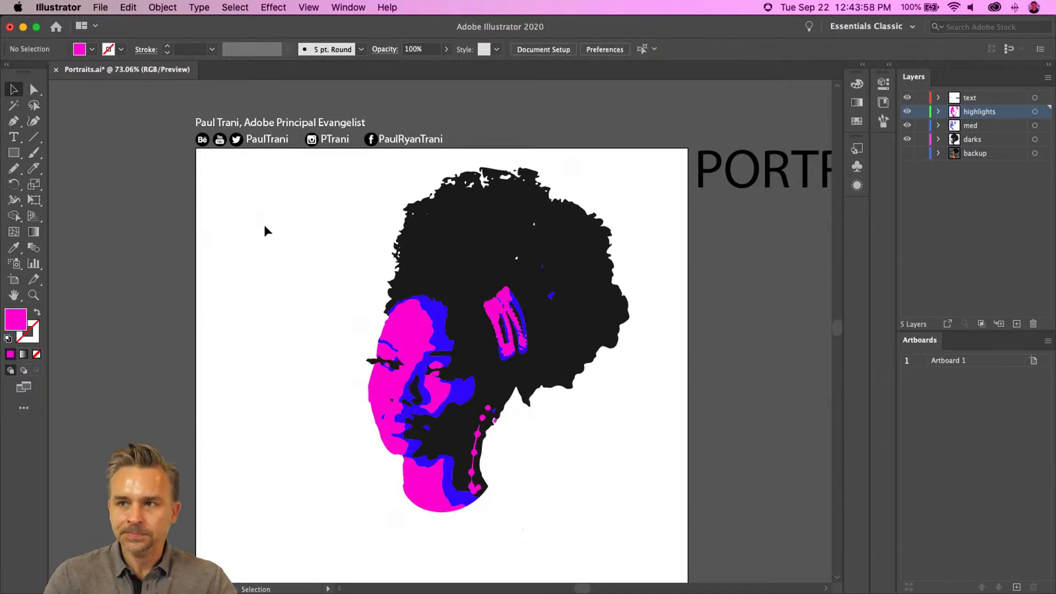
Rename the med layer as midtones and make the highlights layer active again.
{"action": "key", "text": "super+equal"}
{"action": "key", "text": "super+equal"}
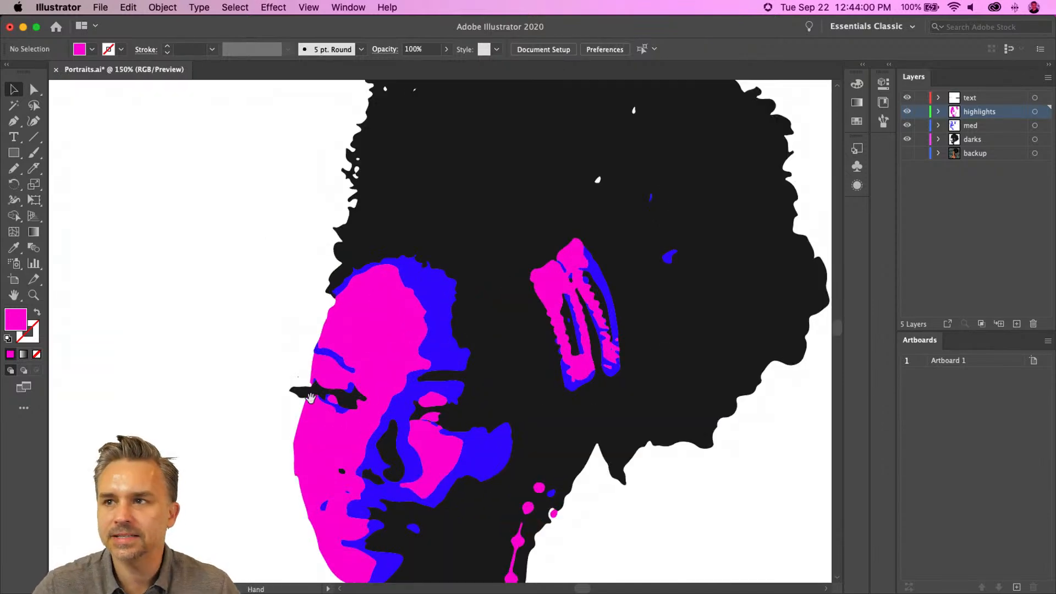
{"action": "left_click_drag", "start_coordinate": [345, 344], "coordinate": [336, 196]}
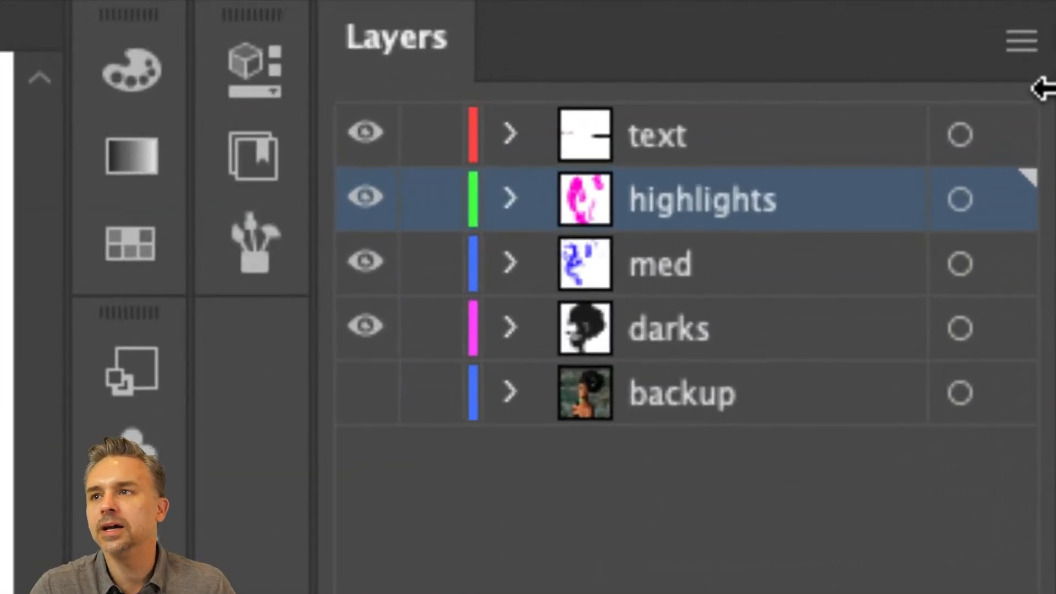
{"action": "left_click", "coordinate": [645, 266]}
{"action": "double_click", "coordinate": [645, 263]}
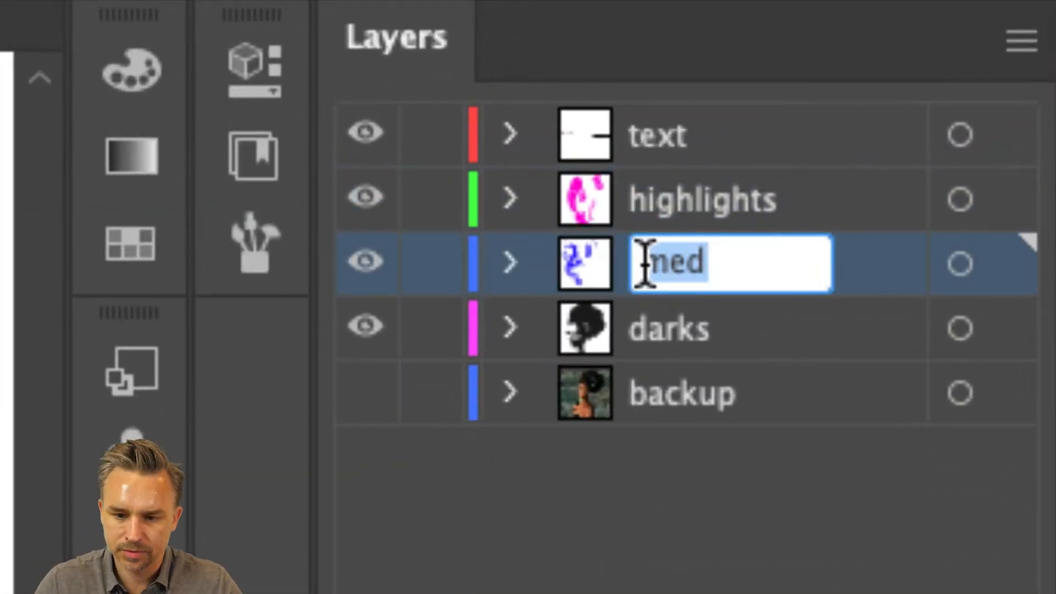
{"action": "type", "text": "midtones"}
{"action": "key", "text": "Return"}
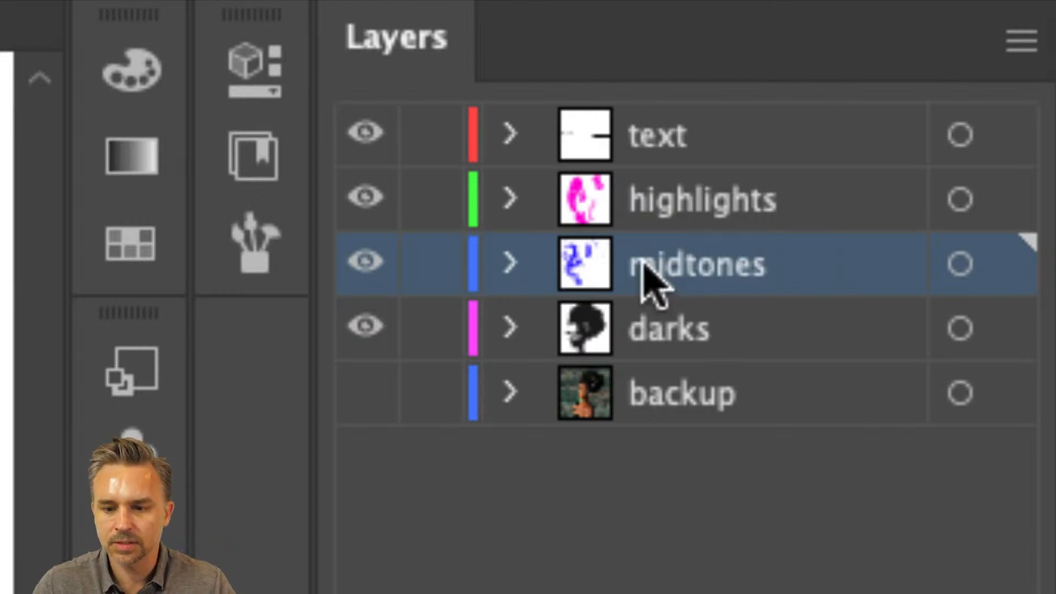
{"action": "left_click", "coordinate": [682, 220]}
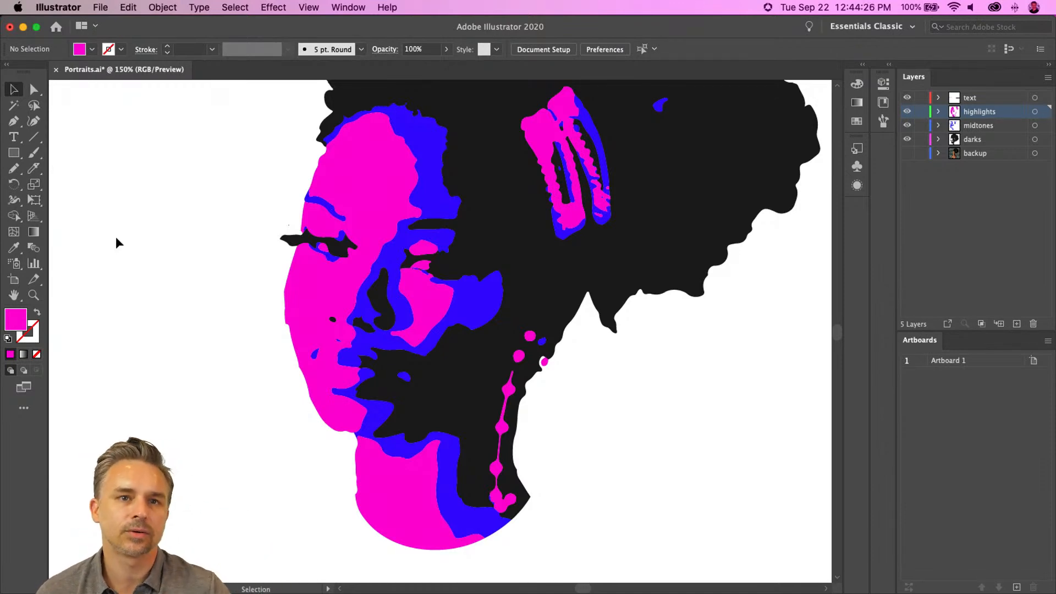
Select the large magenta face shape and accept the Pencil tool options with Smooth fidelity and editing of selected paths within 6 pixels.
{"action": "key", "text": "space"}
{"action": "left_click_drag", "start_coordinate": [230, 190], "coordinate": [269, 281]}
{"action": "key", "text": "super+equal"}
{"action": "key", "text": "super+equal"}
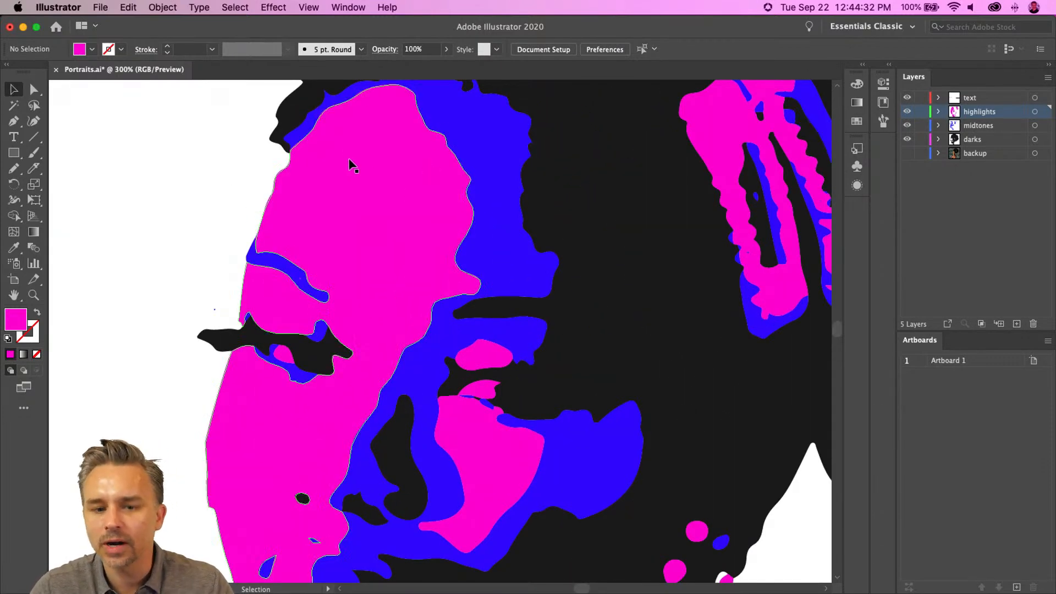
{"action": "left_click", "coordinate": [390, 177]}
{"action": "key", "text": "space"}
{"action": "left_click_drag", "start_coordinate": [391, 190], "coordinate": [430, 242]}
{"action": "key", "text": "space"}
{"action": "key", "text": "super+equal"}
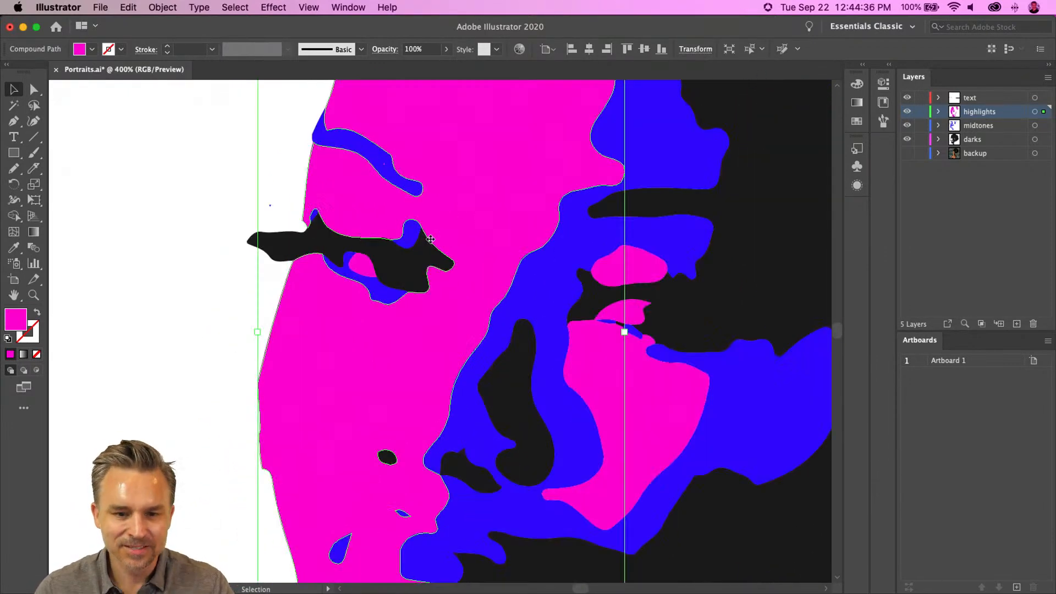
{"action": "key", "text": "space"}
{"action": "left_click_drag", "start_coordinate": [456, 187], "coordinate": [403, 419]}
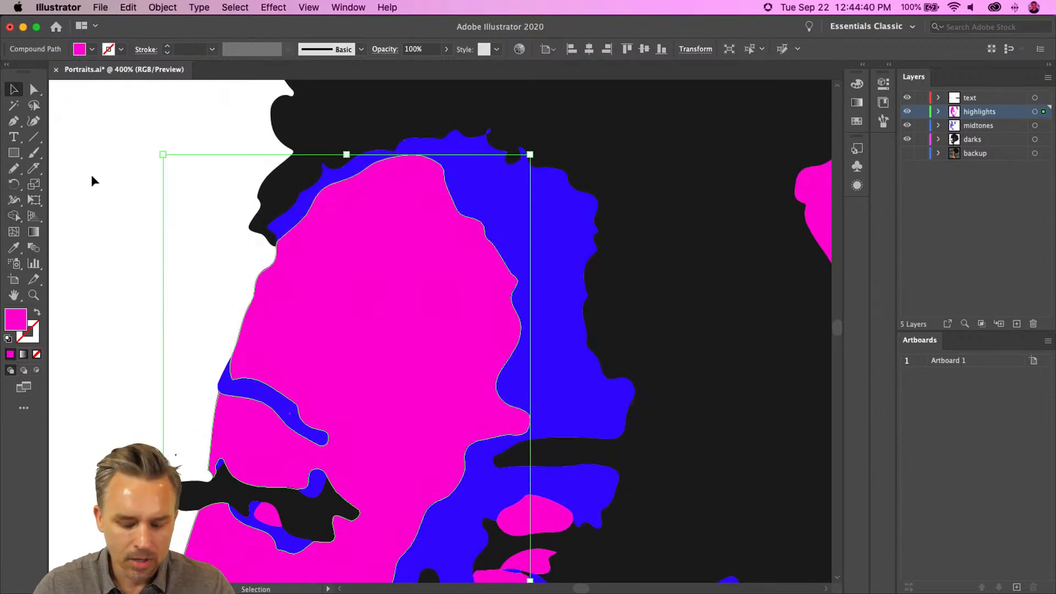
{"action": "key", "text": "n"}
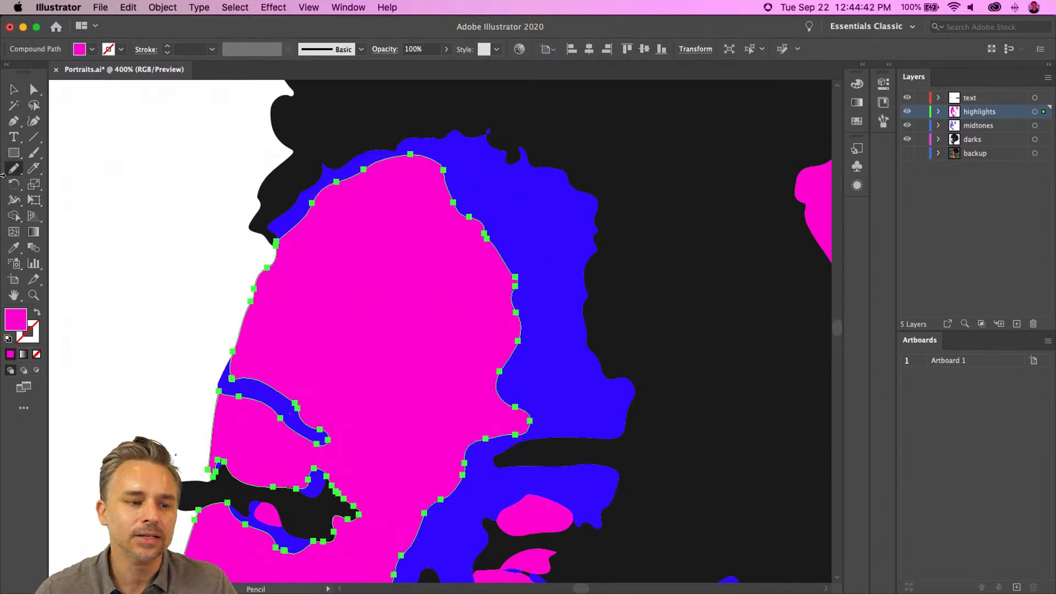
{"action": "double_click", "coordinate": [12, 175]}
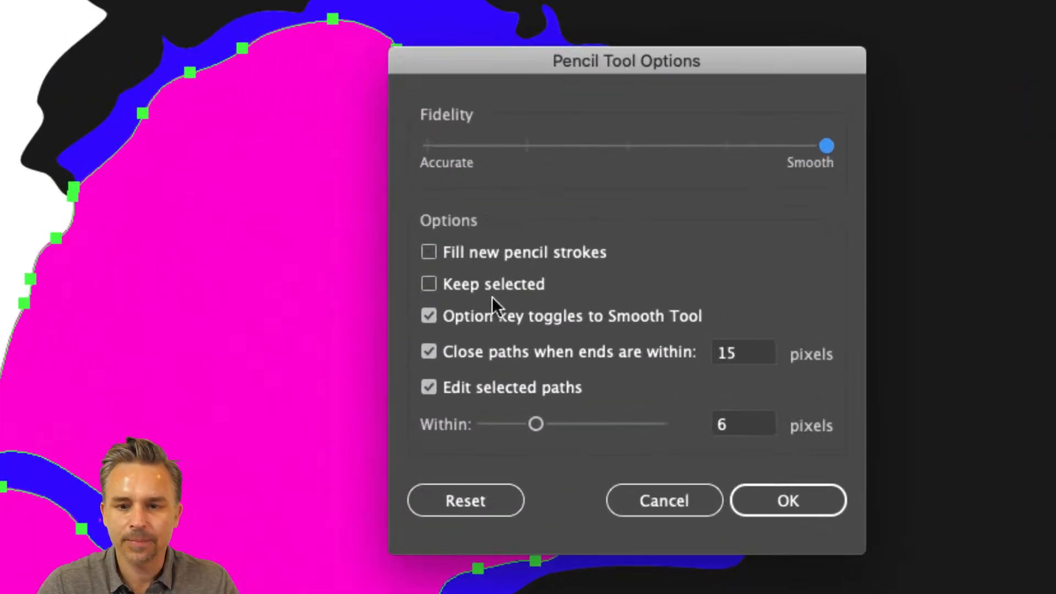
{"action": "left_click", "coordinate": [755, 501]}
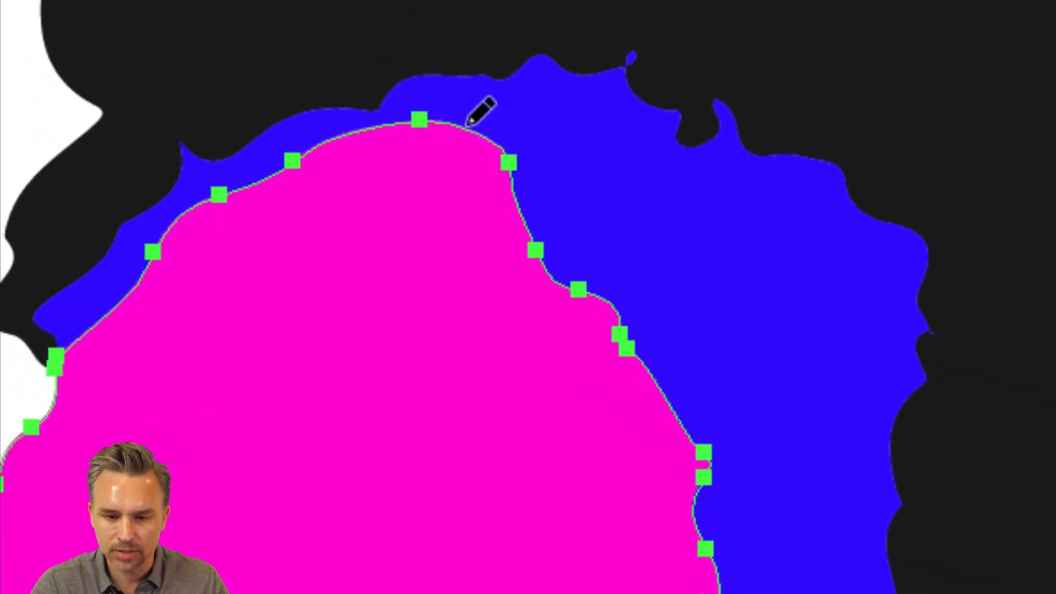
Redraw the wavy inner edge of the magenta forehead highlight with the Pencil tool as one smooth, outward-bulging curve.
{"action": "mouse_move", "coordinate": [469, 125]}
{"action": "left_mouse_down"}
{"action": "mouse_move", "coordinate": [567, 245]}
{"action": "mouse_move", "coordinate": [621, 325]}
{"action": "left_mouse_up"}
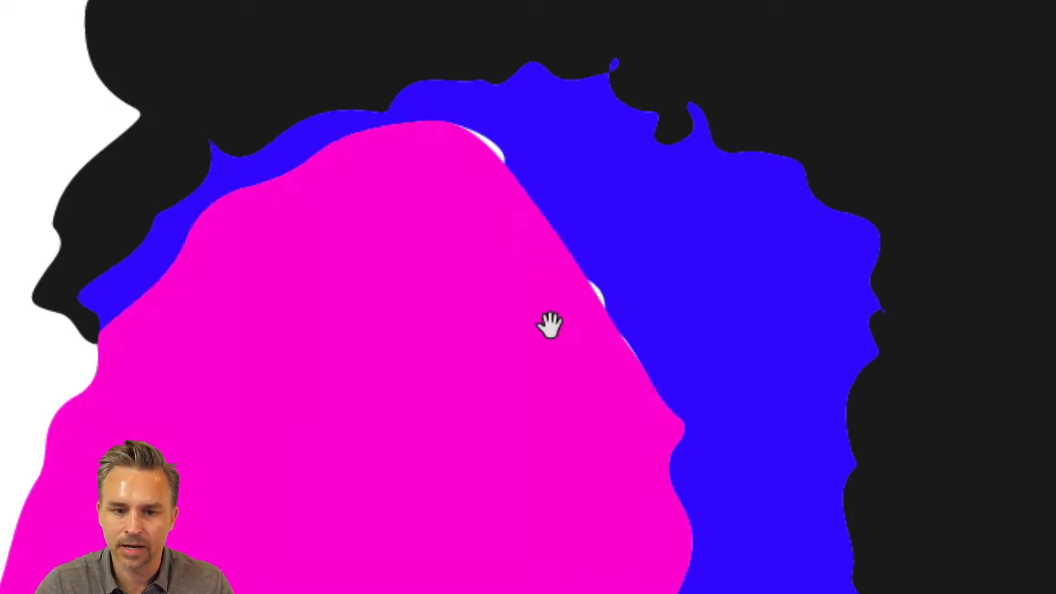
{"action": "left_click_drag", "start_coordinate": [550, 325], "coordinate": [511, 197]}
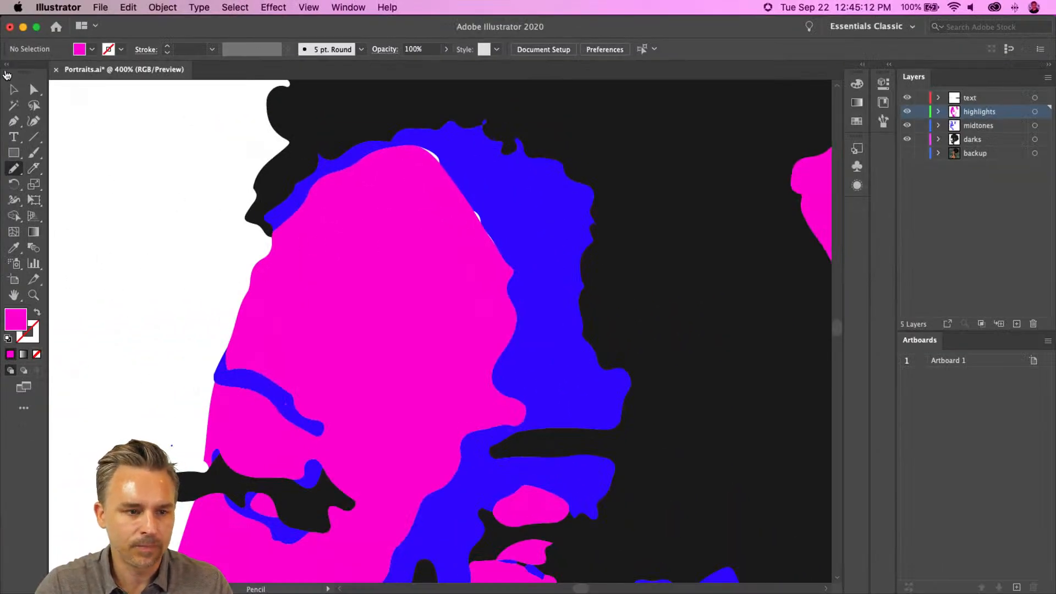
{"action": "left_click", "coordinate": [14, 89]}
{"action": "left_click", "coordinate": [394, 297]}
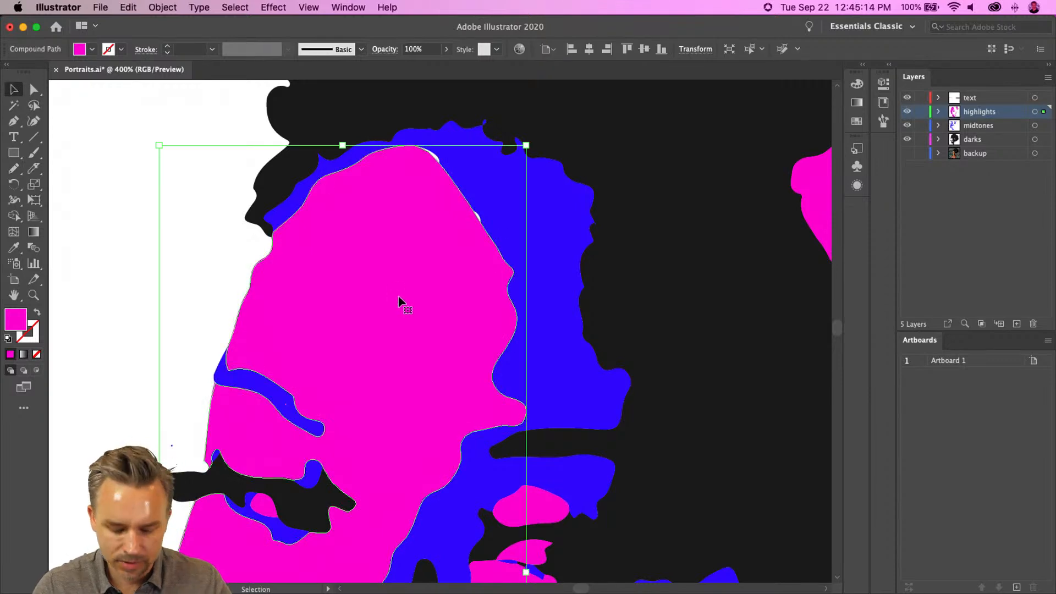
{"action": "key", "text": "n"}
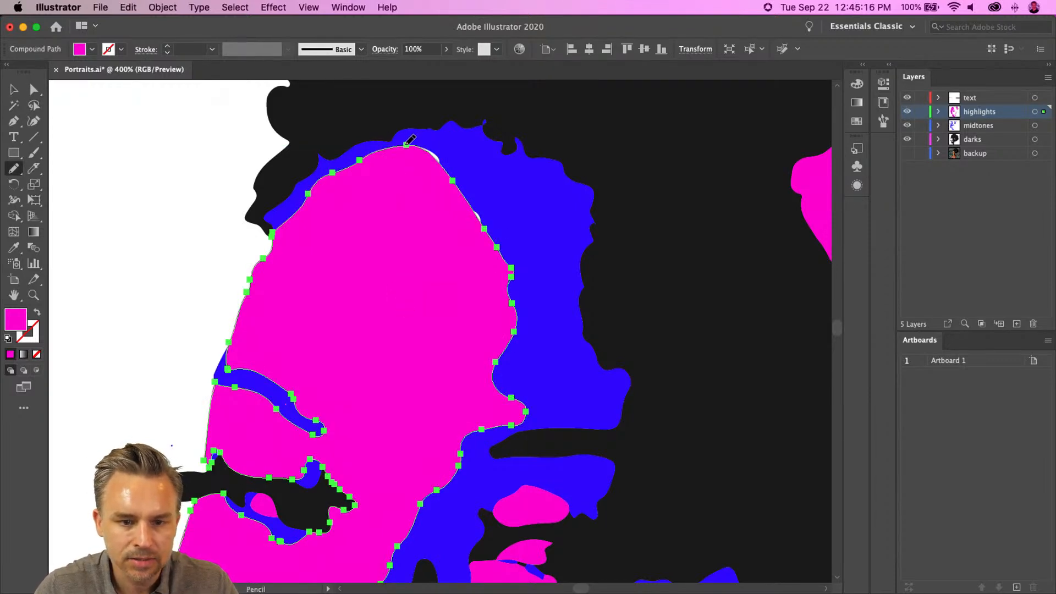
{"action": "mouse_move", "coordinate": [418, 143]}
{"action": "left_mouse_down"}
{"action": "mouse_move", "coordinate": [473, 177]}
{"action": "mouse_move", "coordinate": [512, 232]}
{"action": "left_mouse_up"}
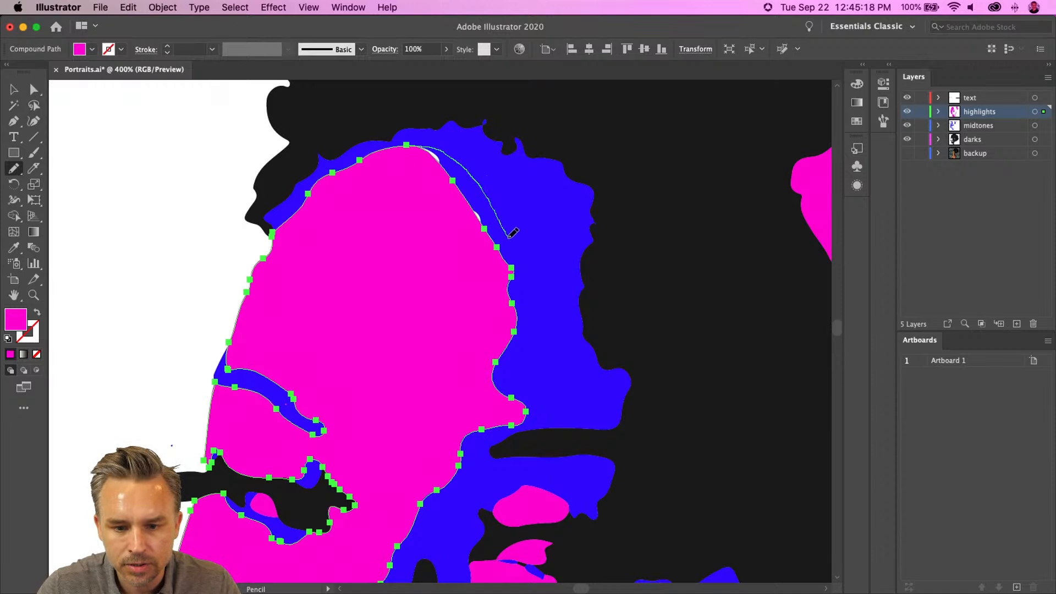
{"action": "left_click_drag", "start_coordinate": [517, 326], "coordinate": [510, 336]}
{"action": "scroll", "coordinate": [403, 356], "scroll_direction": "right", "scroll_amount": 3}
{"action": "scroll", "coordinate": [403, 356], "scroll_direction": "up", "scroll_amount": 1}
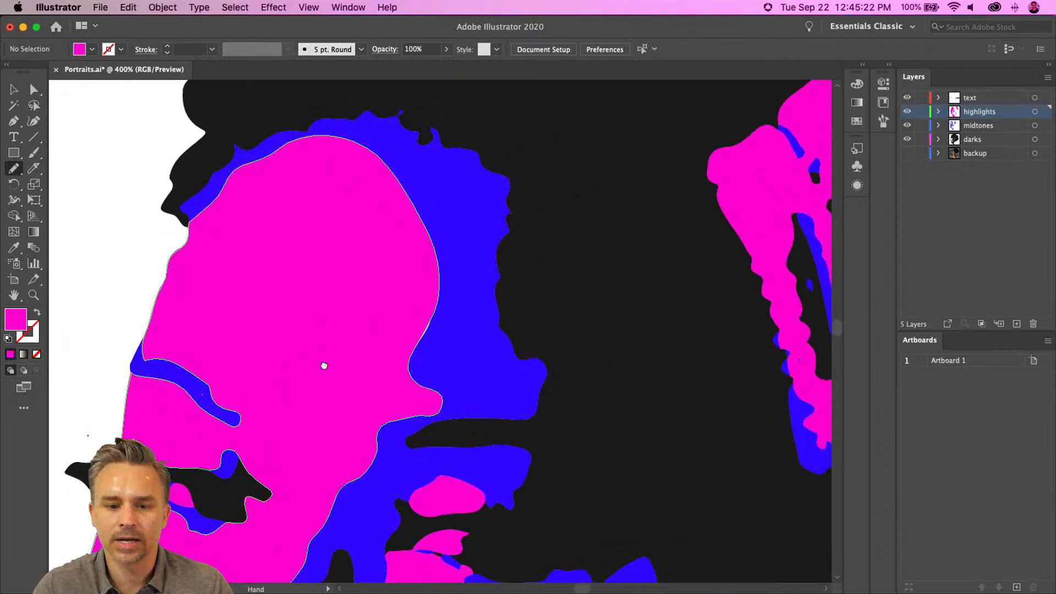
Select the blue forehead midtone shape and smooth its jagged vertical edge beside the hair with the Pencil tool.
{"action": "left_click", "coordinate": [14, 89]}
{"action": "left_click", "coordinate": [498, 221]}
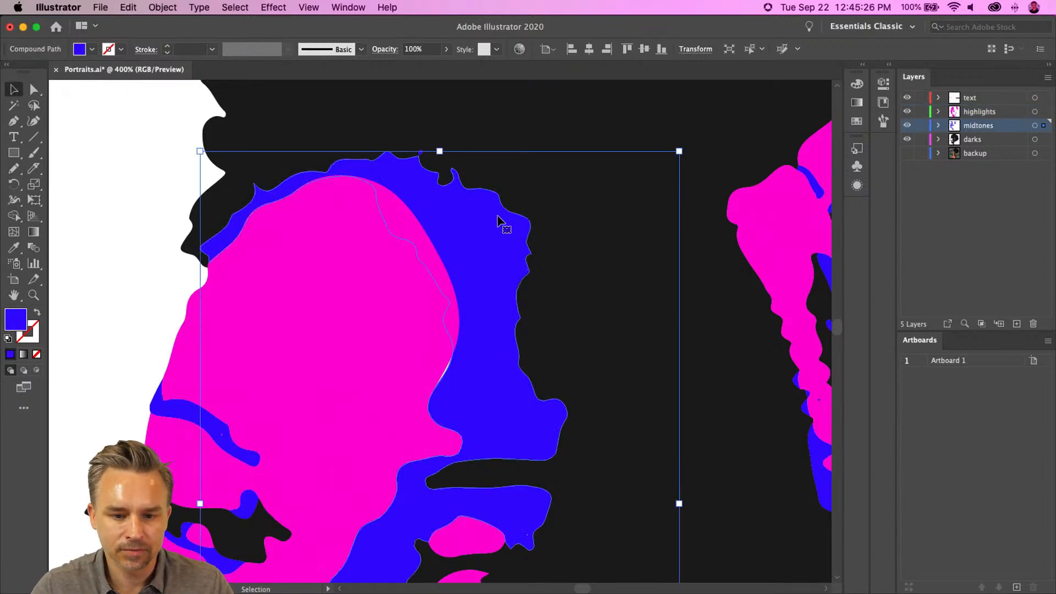
{"action": "key", "text": "n"}
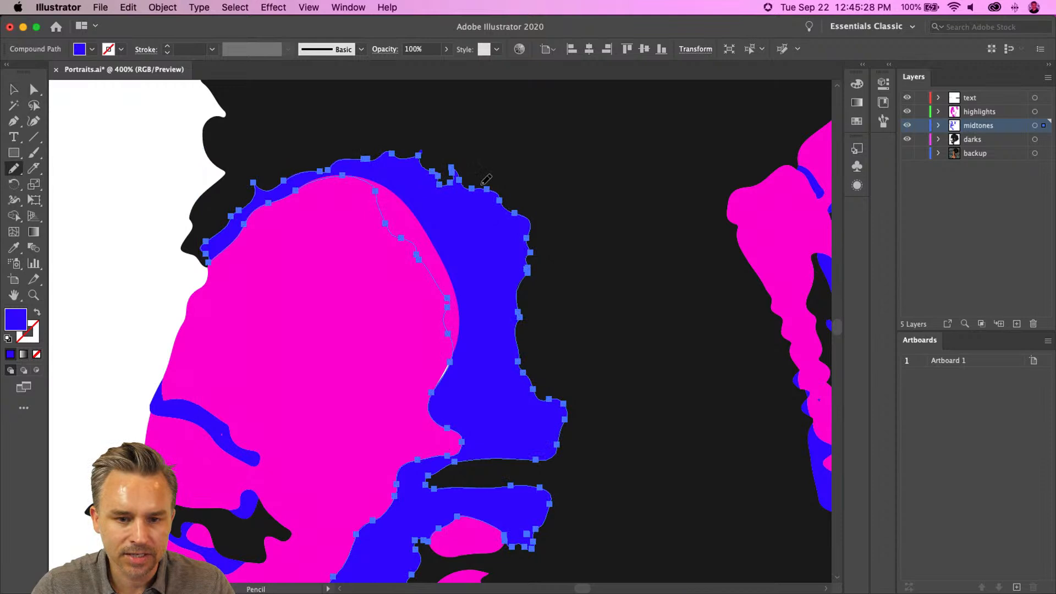
{"action": "left_click_drag", "start_coordinate": [536, 233], "coordinate": [536, 382]}
Reselect the blue midtone shape and redraw its upper outer corner with the Pencil tool as a rounded curve joining the smoothed edge.
{"action": "key", "text": "v"}
{"action": "left_click", "coordinate": [452, 201]}
{"action": "key", "text": "n"}
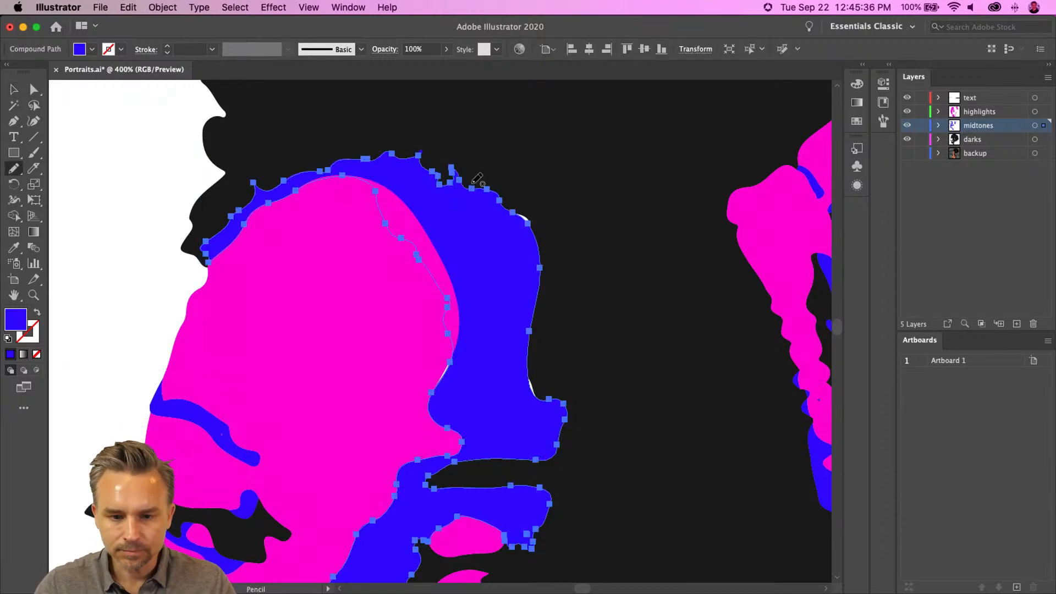
{"action": "left_click_drag", "start_coordinate": [513, 194], "coordinate": [538, 245]}
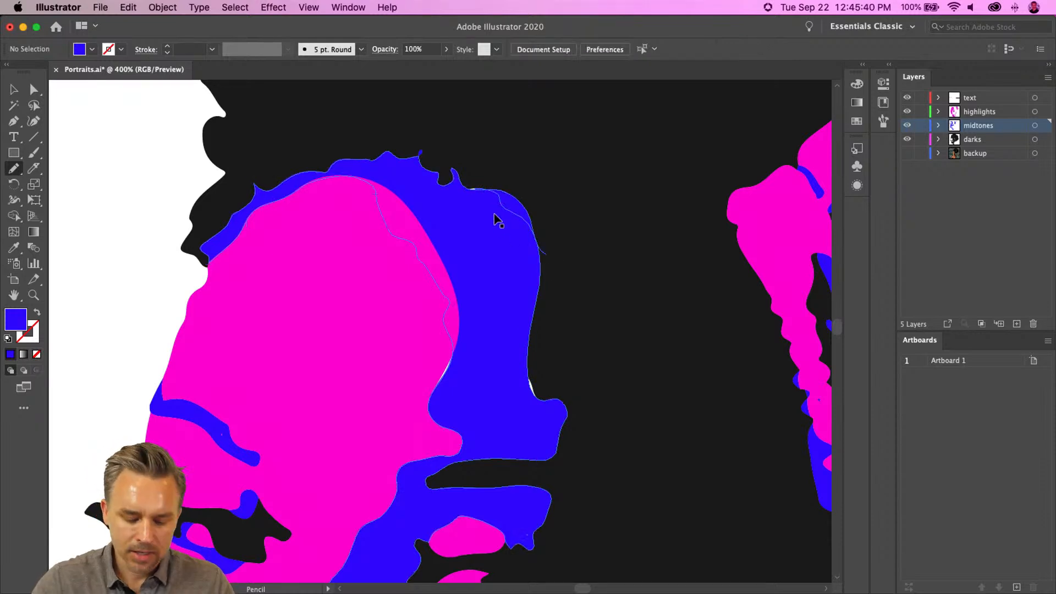
{"action": "left_click_drag", "start_coordinate": [486, 189], "coordinate": [526, 203]}
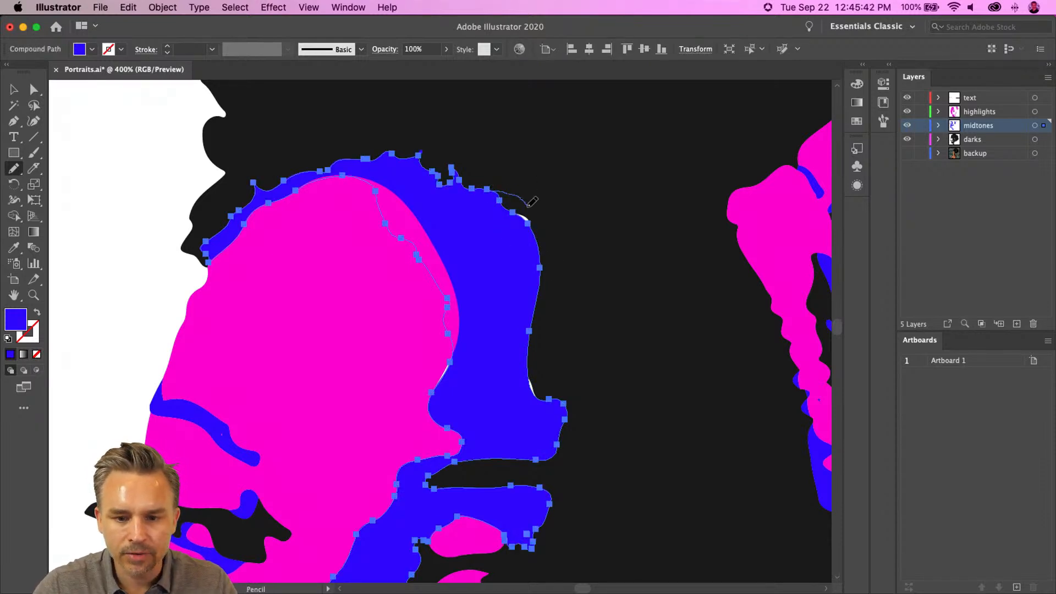
{"action": "left_click_drag", "start_coordinate": [543, 271], "coordinate": [542, 273]}
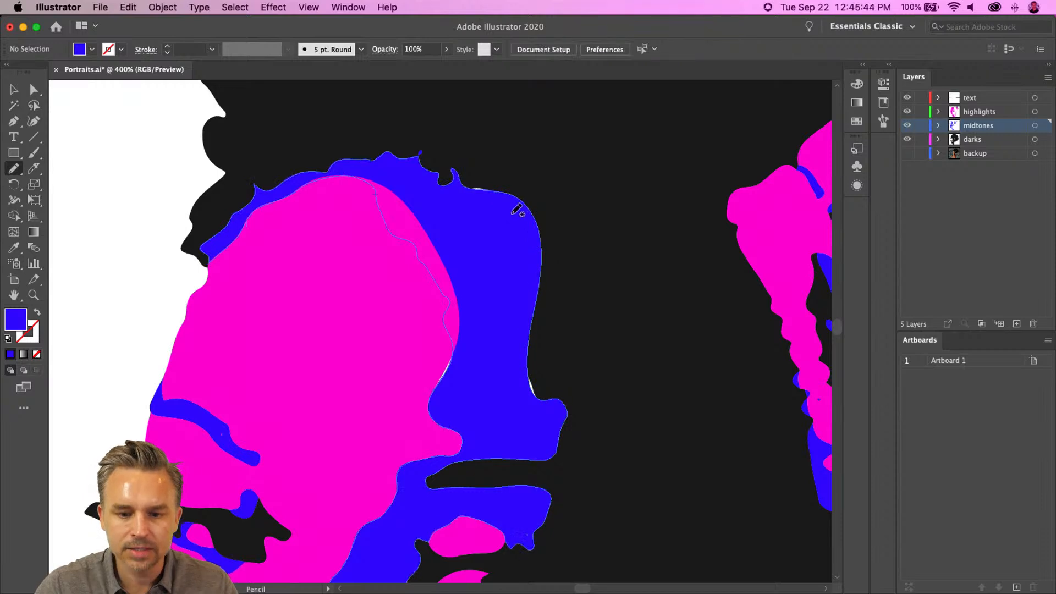
{"action": "key", "text": "v"}
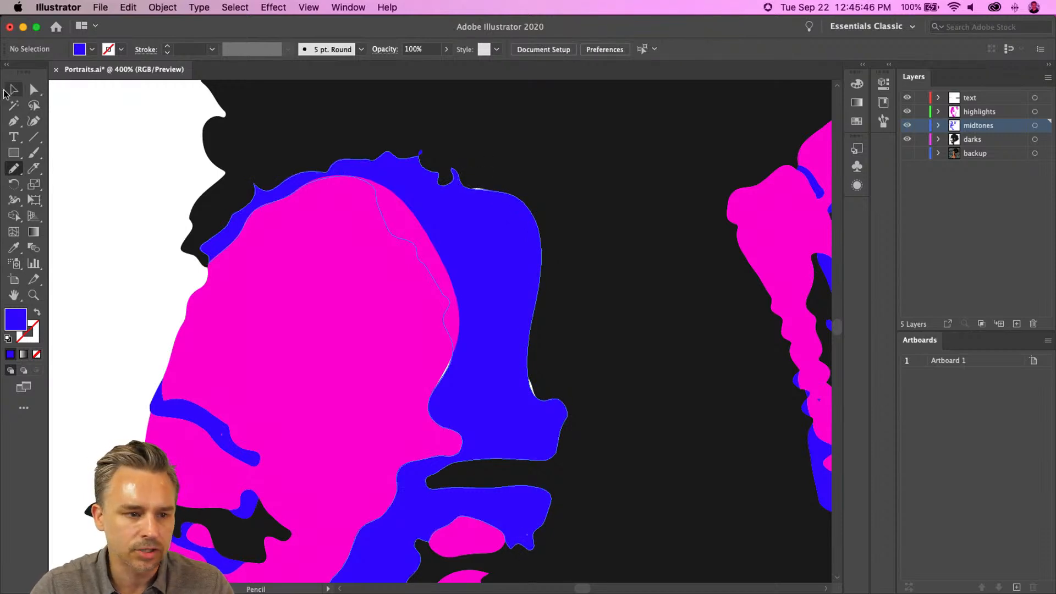
Hide the highlights and midtones layers and select the black hair shape on the darks layer.
{"action": "left_click", "coordinate": [908, 112]}
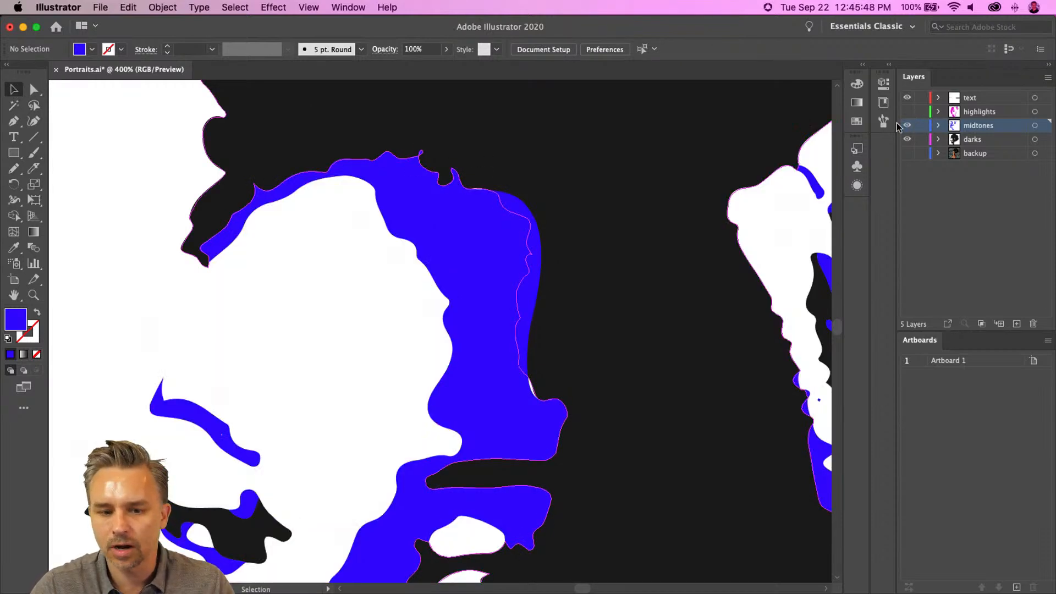
{"action": "left_click", "coordinate": [908, 127]}
{"action": "left_click", "coordinate": [907, 126]}
{"action": "left_click", "coordinate": [907, 126]}
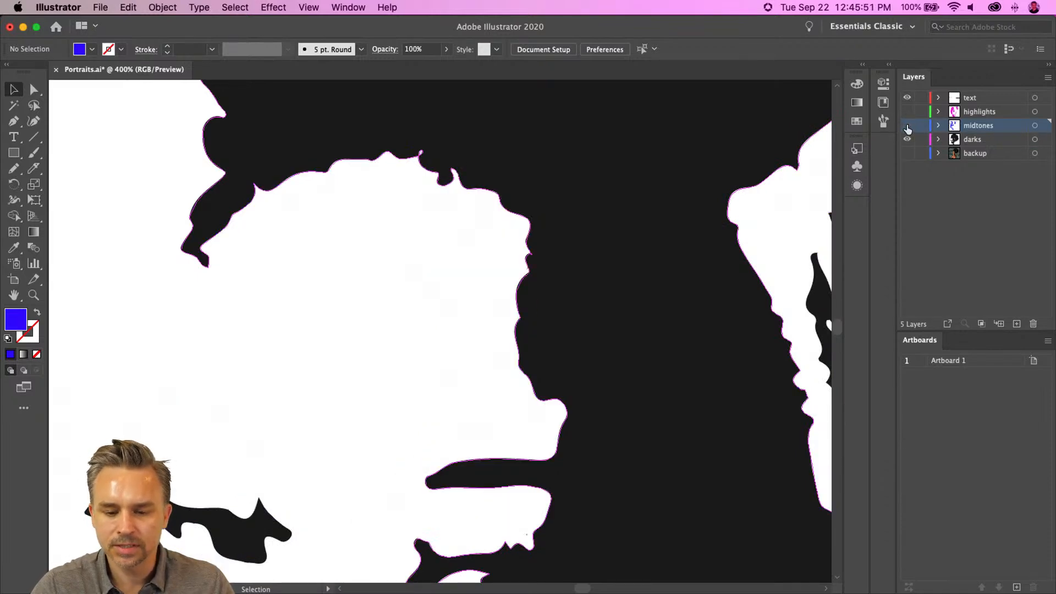
{"action": "left_click", "coordinate": [497, 198]}
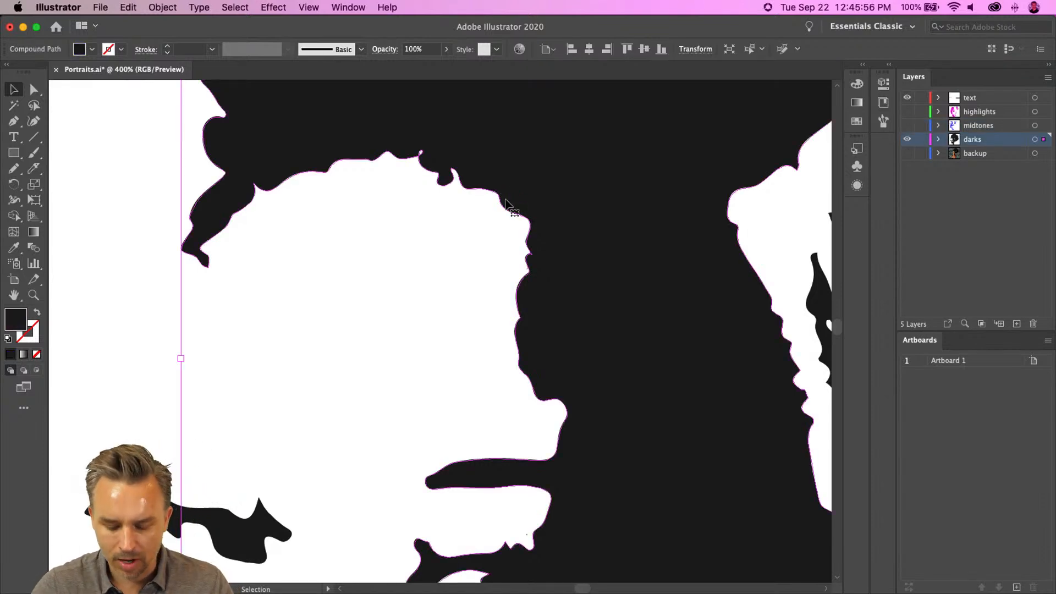
Redraw the black hair's jagged edge beside the forehead as a smooth curve with the Pencil tool, and show the midtones and highlights layers again.
{"action": "key", "text": "n"}
{"action": "mouse_move", "coordinate": [440, 185]}
{"action": "left_mouse_down"}
{"action": "mouse_move", "coordinate": [474, 235]}
{"action": "mouse_move", "coordinate": [526, 363]}
{"action": "left_mouse_up"}
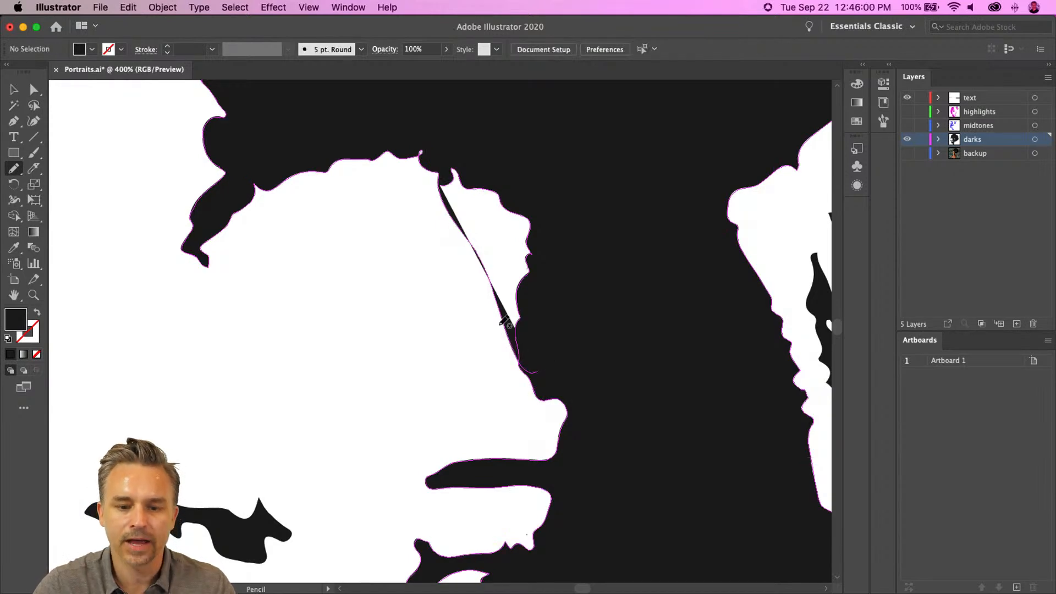
{"action": "key", "text": "ctrl+z"}
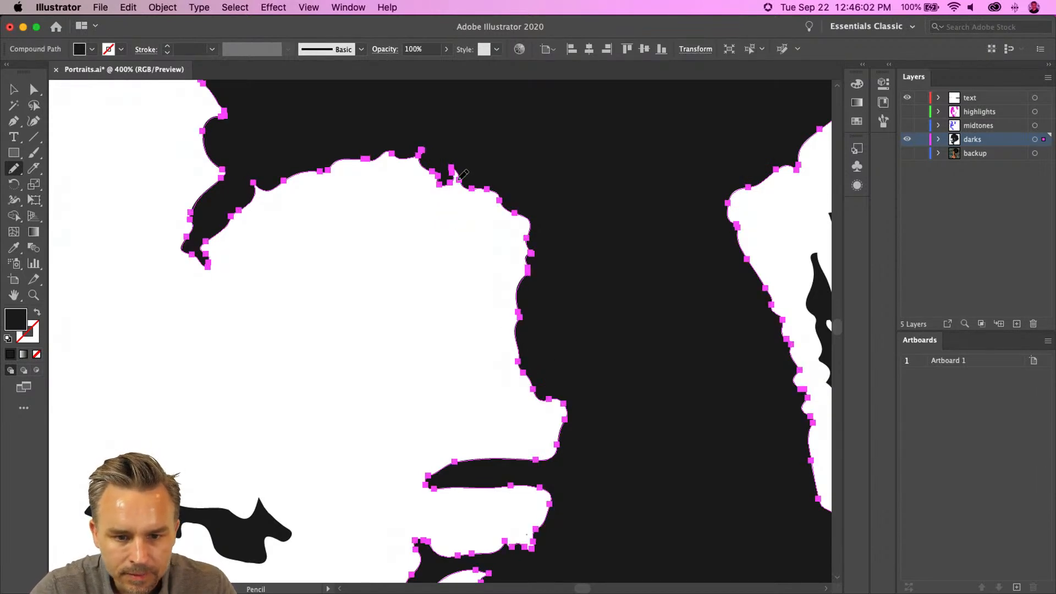
{"action": "mouse_move", "coordinate": [467, 187]}
{"action": "left_mouse_down"}
{"action": "mouse_move", "coordinate": [500, 233]}
{"action": "mouse_move", "coordinate": [513, 324]}
{"action": "left_mouse_up"}
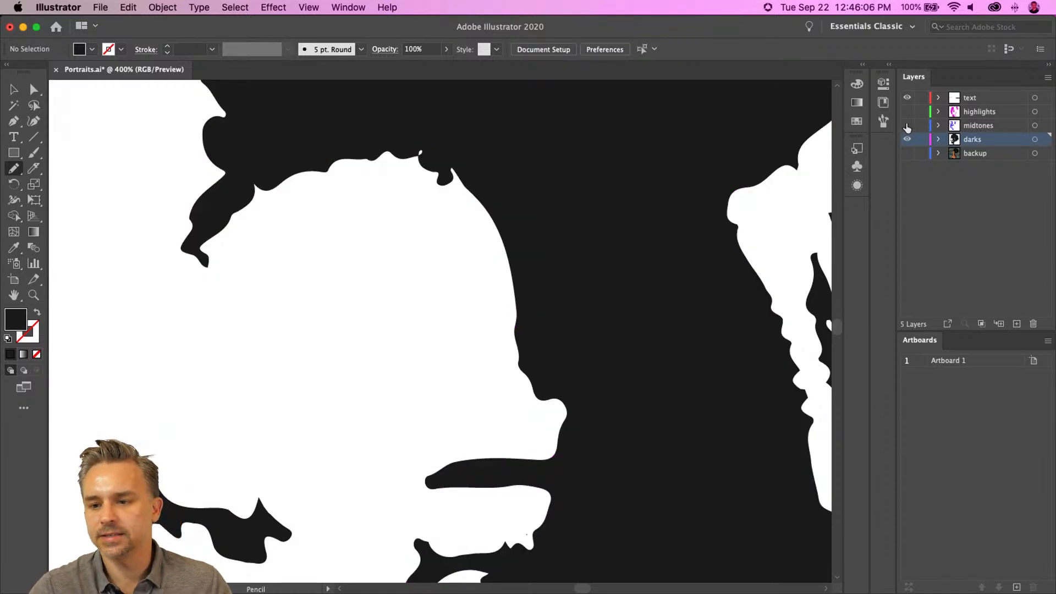
{"action": "left_click", "coordinate": [907, 125]}
{"action": "left_click", "coordinate": [907, 111]}
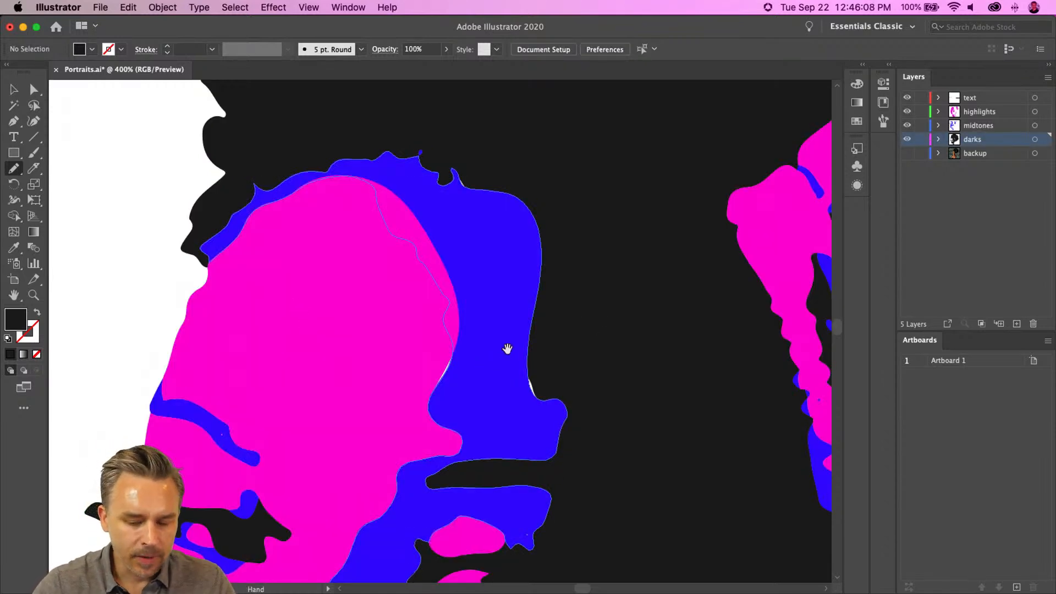
Reselect the black hair shape and redraw its edge at the temple with the Pencil tool to close the white gap beside the blue midtone.
{"action": "left_click_drag", "start_coordinate": [495, 359], "coordinate": [475, 287]}
{"action": "key", "text": "a"}
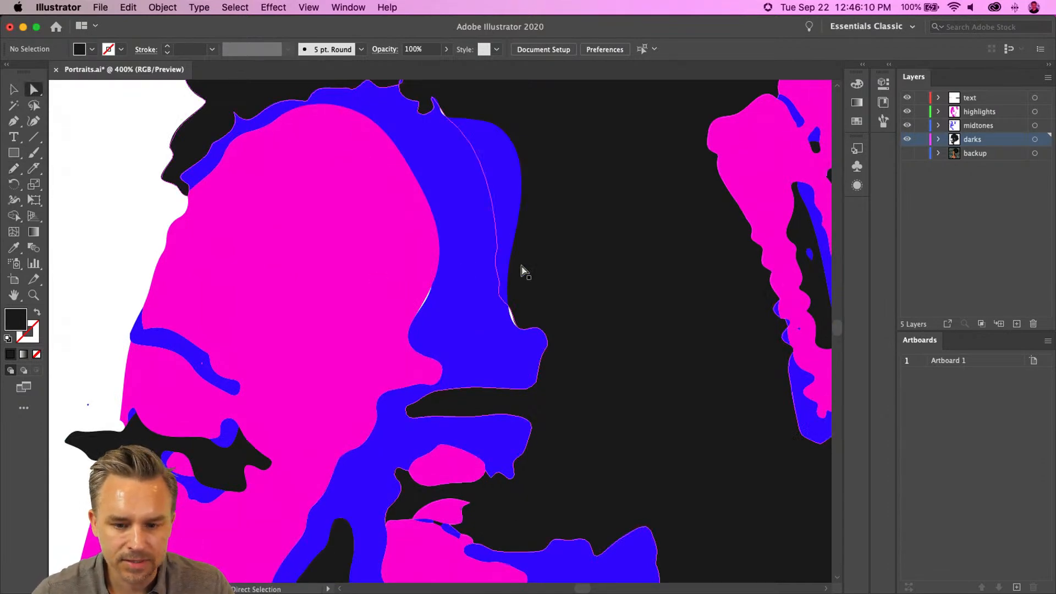
{"action": "left_click", "coordinate": [510, 269]}
{"action": "key", "text": "n"}
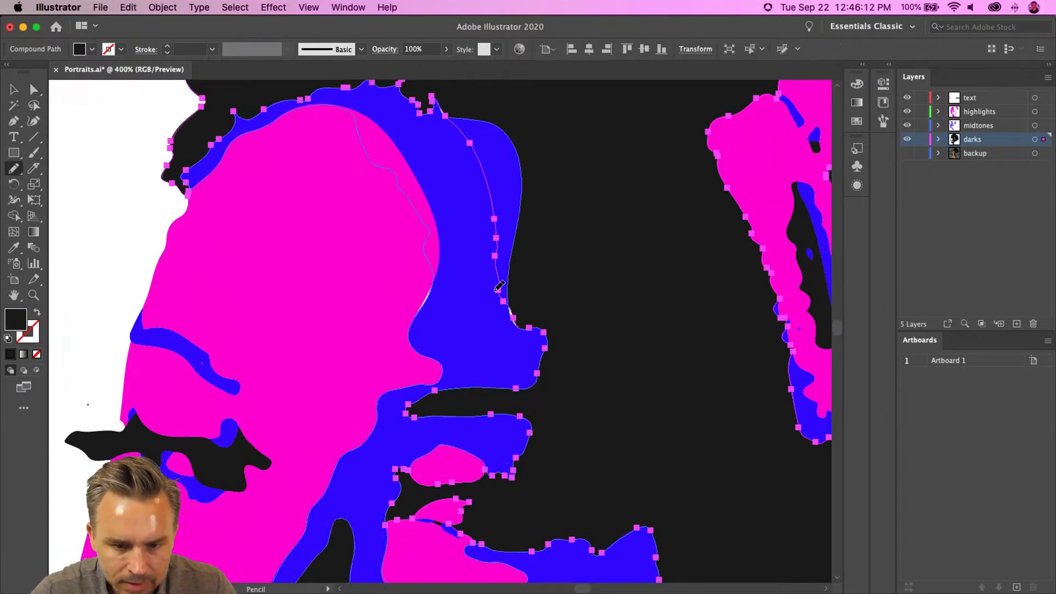
{"action": "left_click_drag", "start_coordinate": [517, 321], "coordinate": [541, 331]}
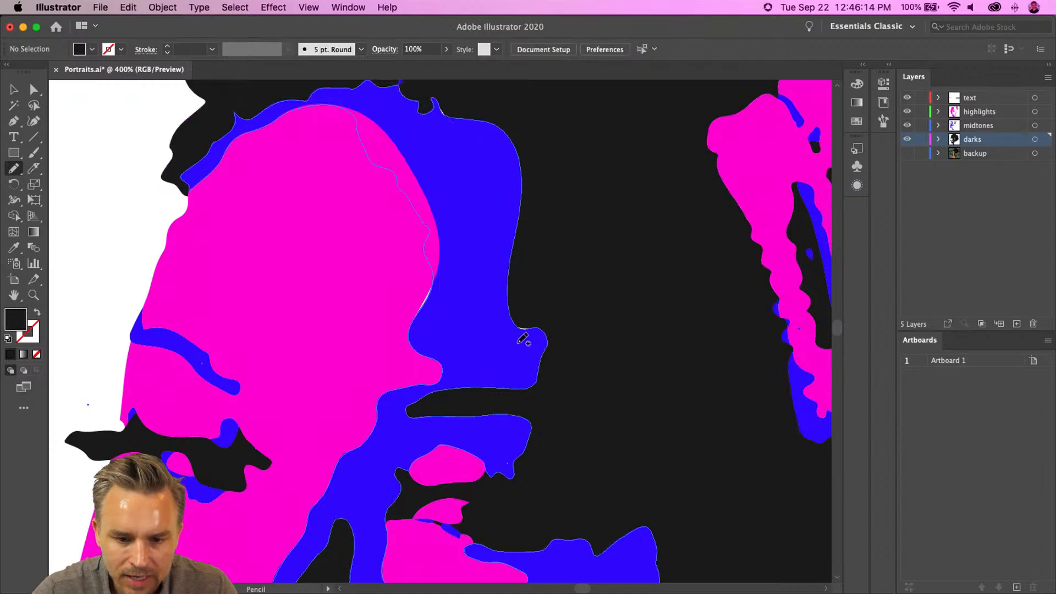
Select the large magenta face shape and smooth its bumpy outer edge from the cheek to the jaw with the Pencil tool.
{"action": "mouse_move", "coordinate": [409, 359]}
{"action": "left_mouse_down"}
{"action": "mouse_move", "coordinate": [553, 214]}
{"action": "mouse_move", "coordinate": [516, 157]}
{"action": "mouse_move", "coordinate": [523, 119]}
{"action": "left_mouse_up"}
{"action": "mouse_move", "coordinate": [398, 379]}
{"action": "left_mouse_down"}
{"action": "mouse_move", "coordinate": [436, 279]}
{"action": "mouse_move", "coordinate": [434, 165]}
{"action": "left_mouse_up"}
{"action": "mouse_move", "coordinate": [465, 358]}
{"action": "left_mouse_down"}
{"action": "mouse_move", "coordinate": [467, 289]}
{"action": "mouse_move", "coordinate": [489, 363]}
{"action": "mouse_move", "coordinate": [549, 408]}
{"action": "left_mouse_up"}
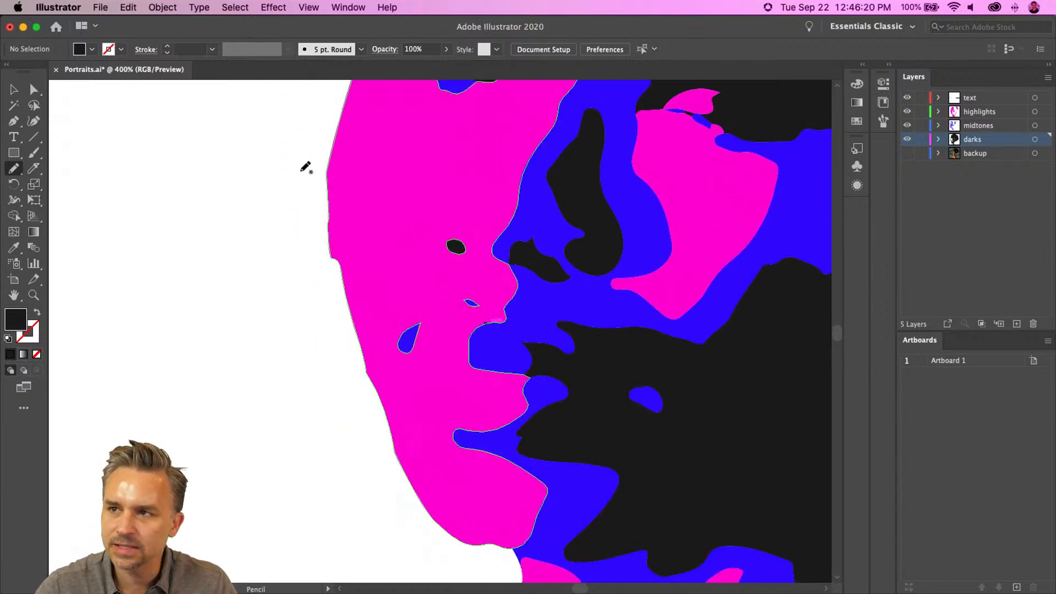
{"action": "left_click", "coordinate": [14, 90]}
{"action": "left_click", "coordinate": [399, 214]}
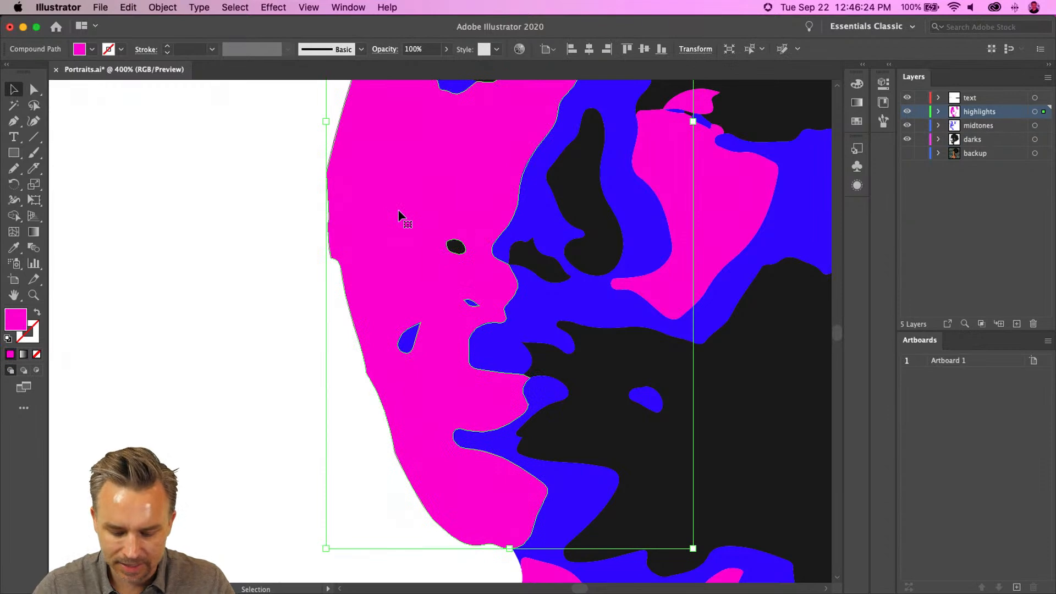
{"action": "key", "text": "n"}
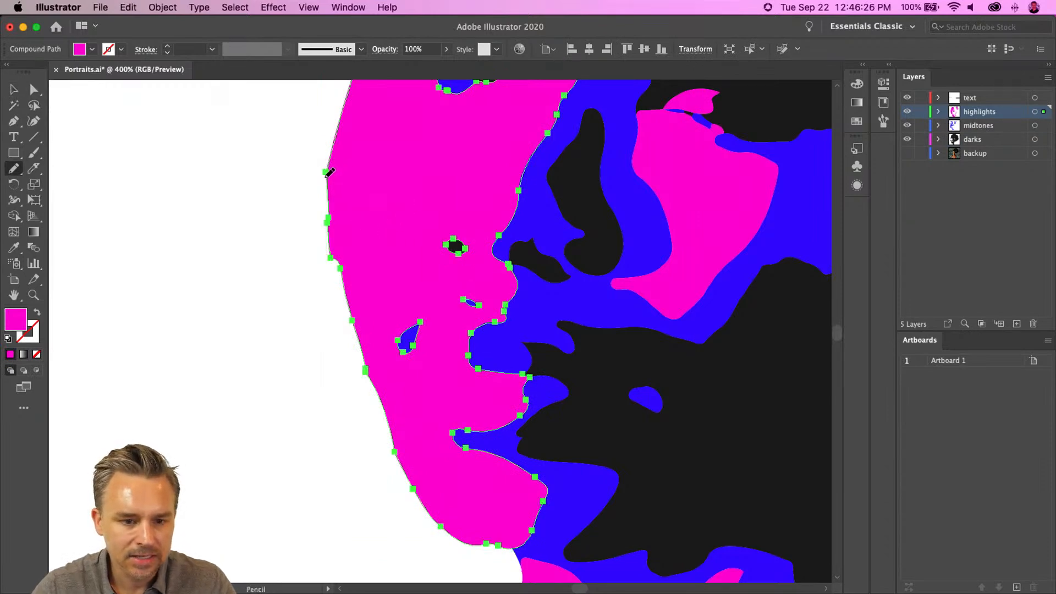
{"action": "left_click_drag", "start_coordinate": [328, 232], "coordinate": [337, 300]}
{"action": "left_click_drag", "start_coordinate": [358, 357], "coordinate": [413, 479]}
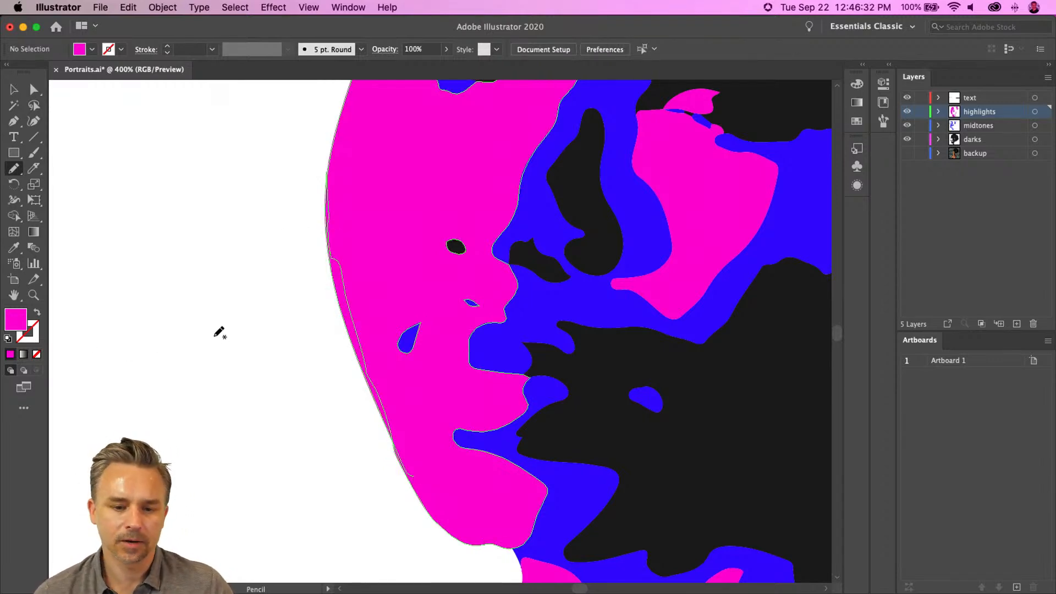
Recolor the small magenta highlight inside each eye with the white swatch.
{"action": "key", "text": "super+minus"}
{"action": "key", "text": "super+minus"}
{"action": "key", "text": "super+minus"}
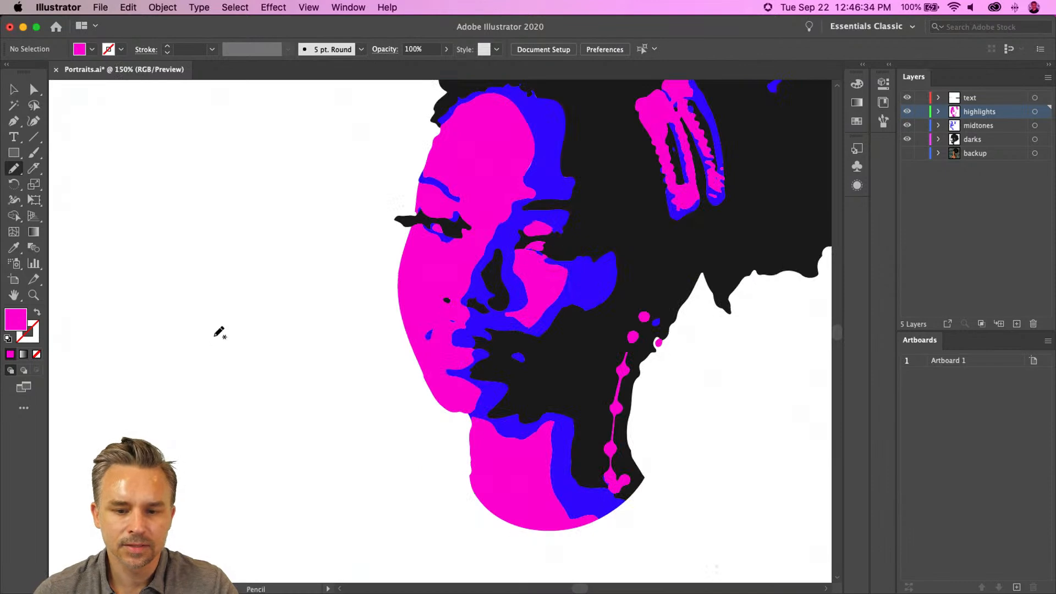
{"action": "left_click_drag", "start_coordinate": [219, 331], "coordinate": [164, 441]}
{"action": "left_click", "coordinate": [14, 89]}
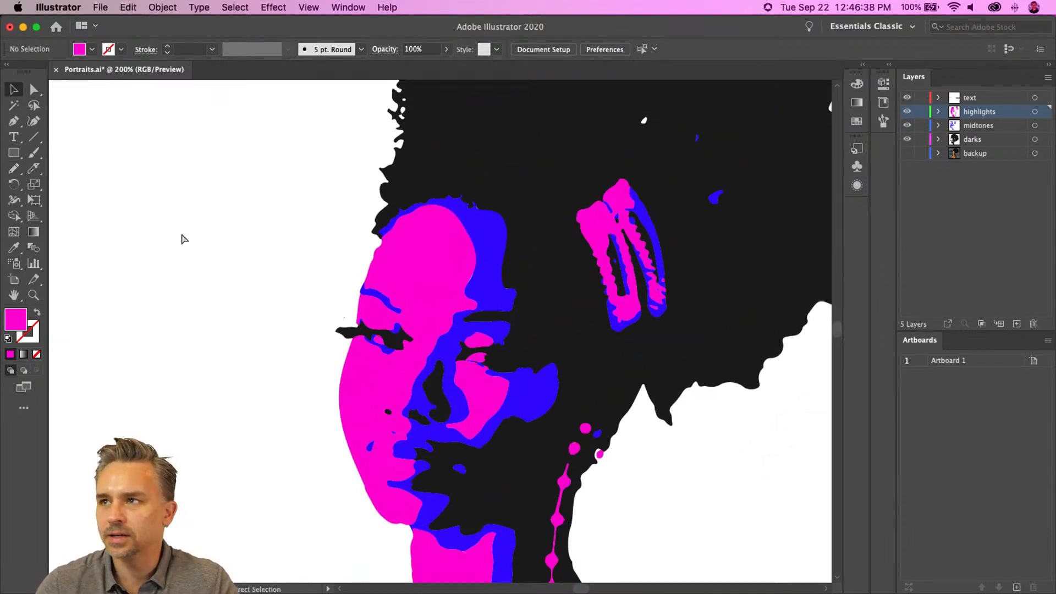
{"action": "key", "text": "super+plus"}
{"action": "key", "text": "super+plus"}
{"action": "key", "text": "super+plus"}
{"action": "left_click", "coordinate": [534, 401]}
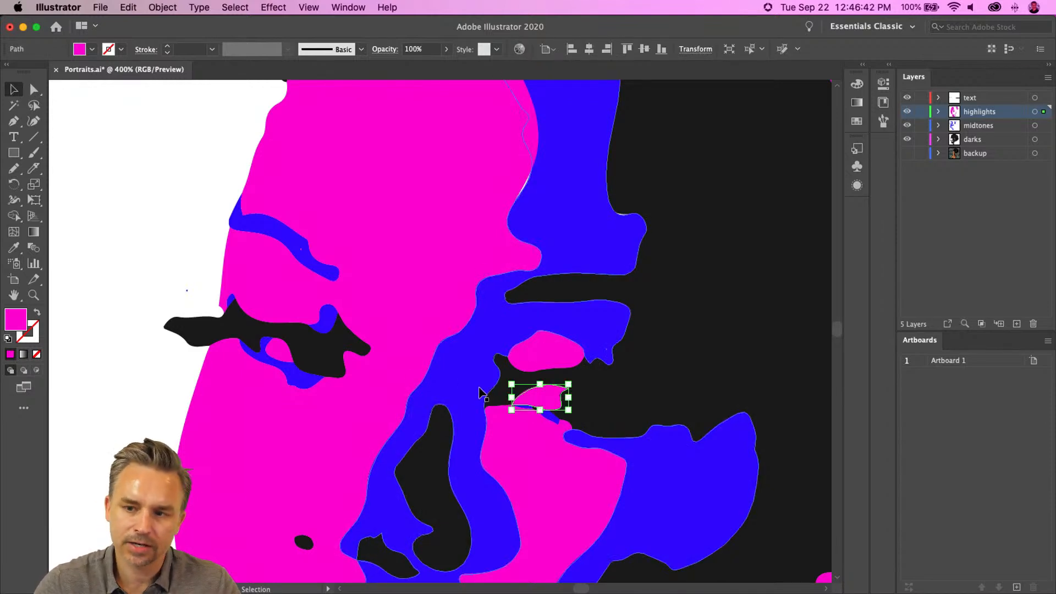
{"action": "left_click", "coordinate": [857, 121]}
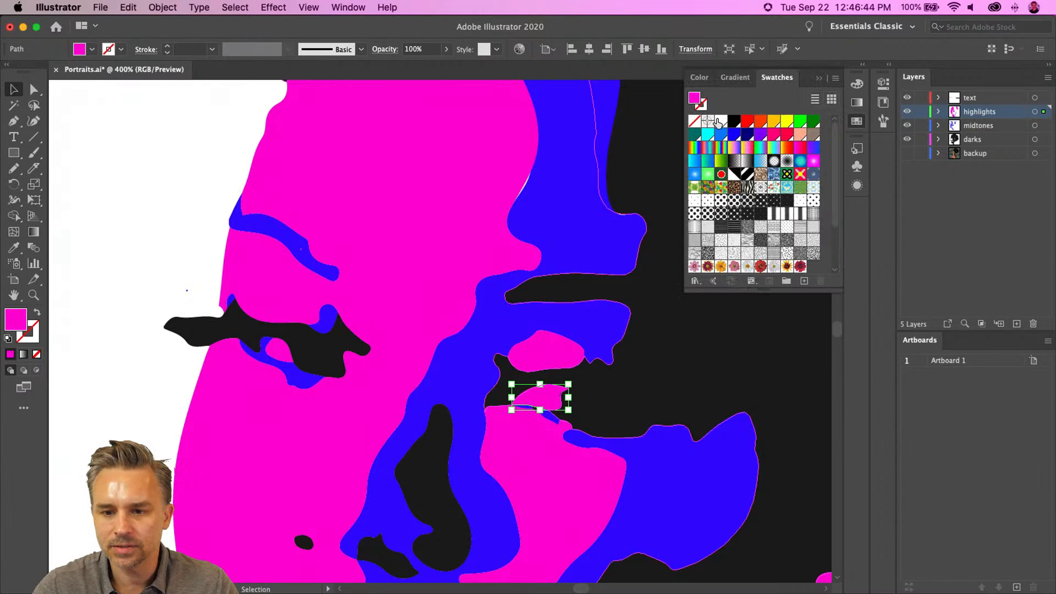
{"action": "left_click", "coordinate": [719, 121]}
{"action": "left_click", "coordinate": [278, 349]}
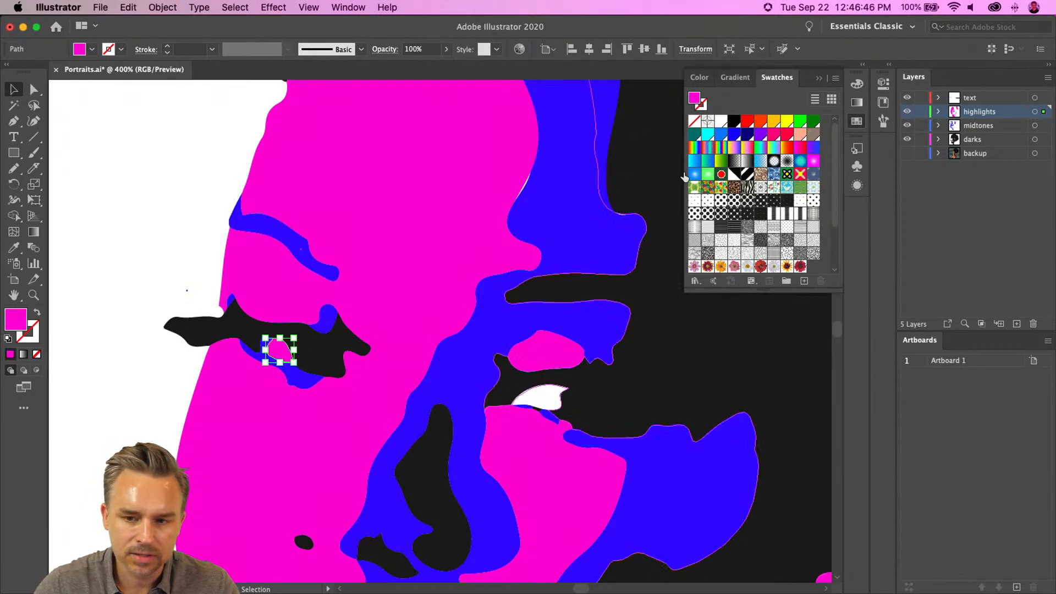
{"action": "left_click", "coordinate": [720, 122]}
Delete the stray blue speck on the white background just above the eyelashes.
{"action": "left_click", "coordinate": [177, 289]}
{"action": "left_click", "coordinate": [187, 291]}
{"action": "key", "text": "Delete"}
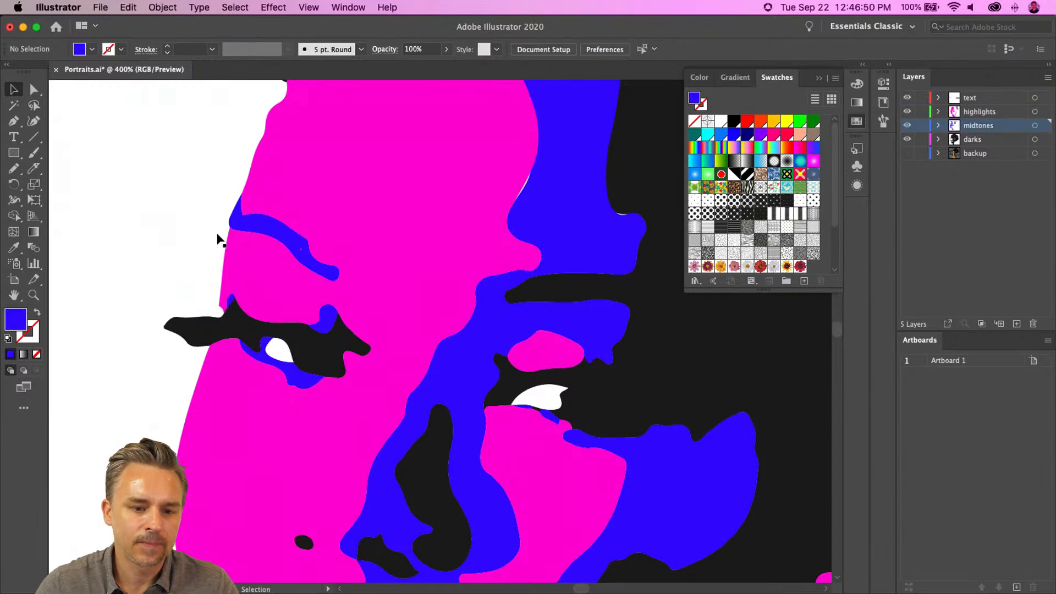
Select the blue eyebrow shape at the face's outer edge and activate the Blob Brush tool.
{"action": "left_click", "coordinate": [302, 249]}
{"action": "left_click", "coordinate": [183, 242]}
{"action": "left_click", "coordinate": [295, 243]}
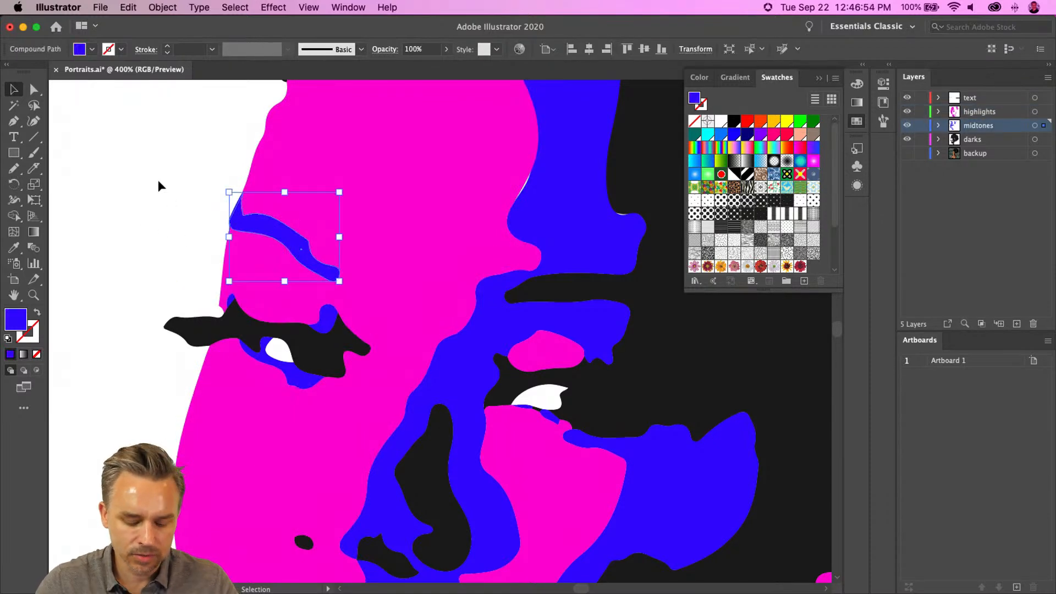
{"action": "scroll", "coordinate": [157, 180], "scroll_direction": "up", "scroll_amount": 1}
{"action": "key", "text": "super+equal"}
{"action": "key", "text": "super+equal"}
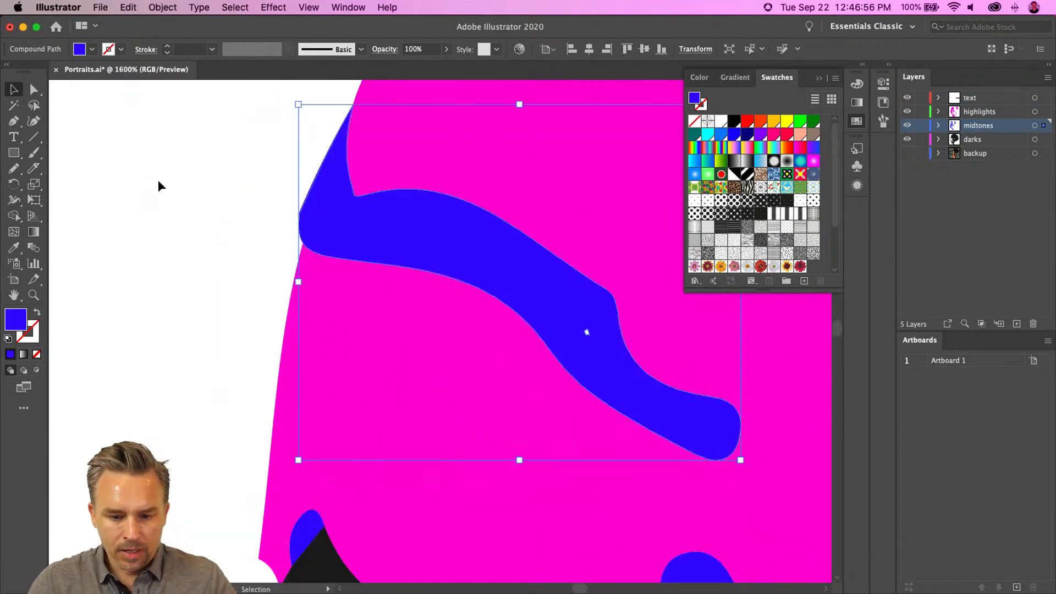
{"action": "left_click_drag", "start_coordinate": [232, 211], "coordinate": [146, 236]}
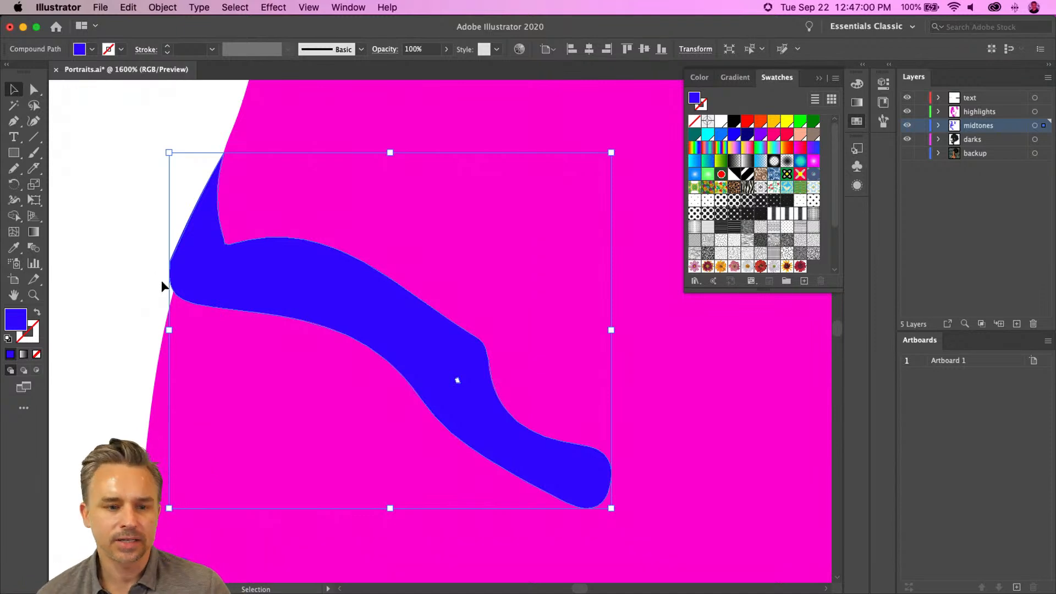
{"action": "left_click", "coordinate": [33, 153]}
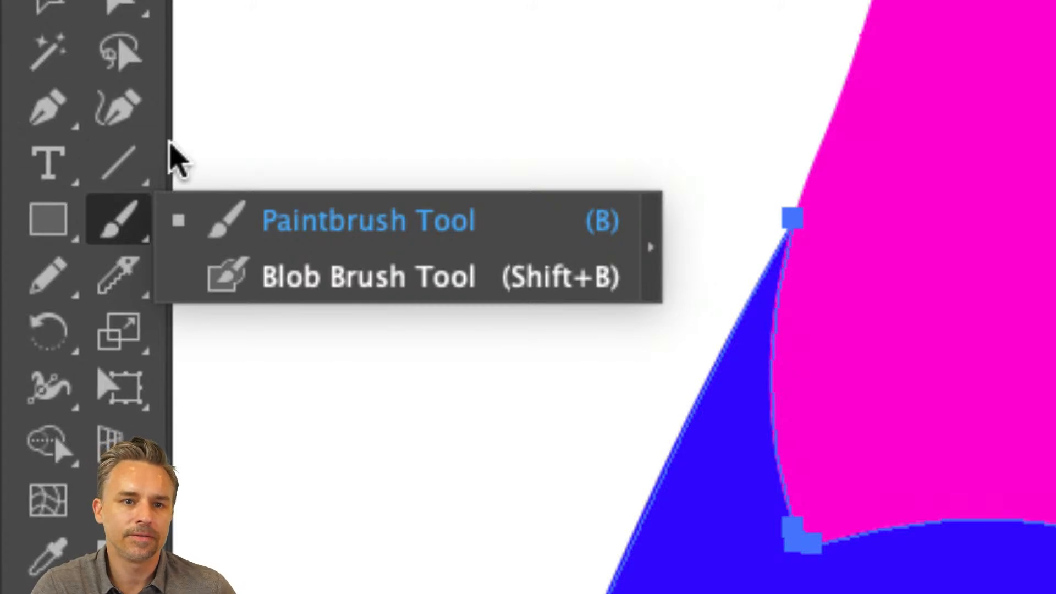
{"action": "left_click", "coordinate": [254, 289]}
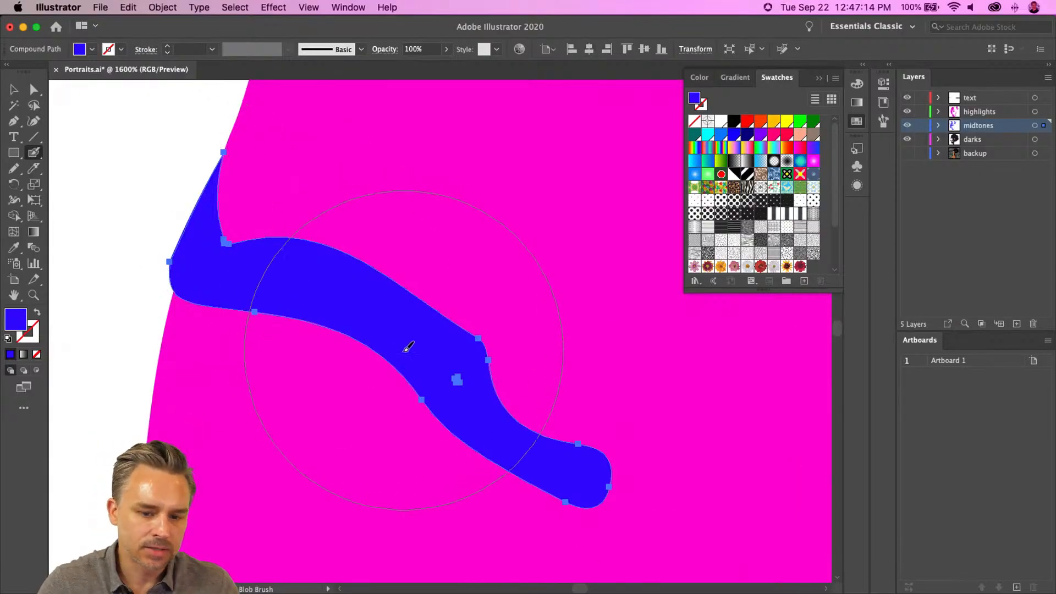
Shrink the Blob Brush to fit within the eyebrow and paint over the tiny hole inside the blue shape.
{"action": "key", "text": "bracketleft"}
{"action": "key", "text": "bracketleft"}
{"action": "key", "text": "bracketleft"}
{"action": "key", "text": "bracketleft"}
{"action": "key", "text": "bracketleft"}
{"action": "key", "text": "bracketleft"}
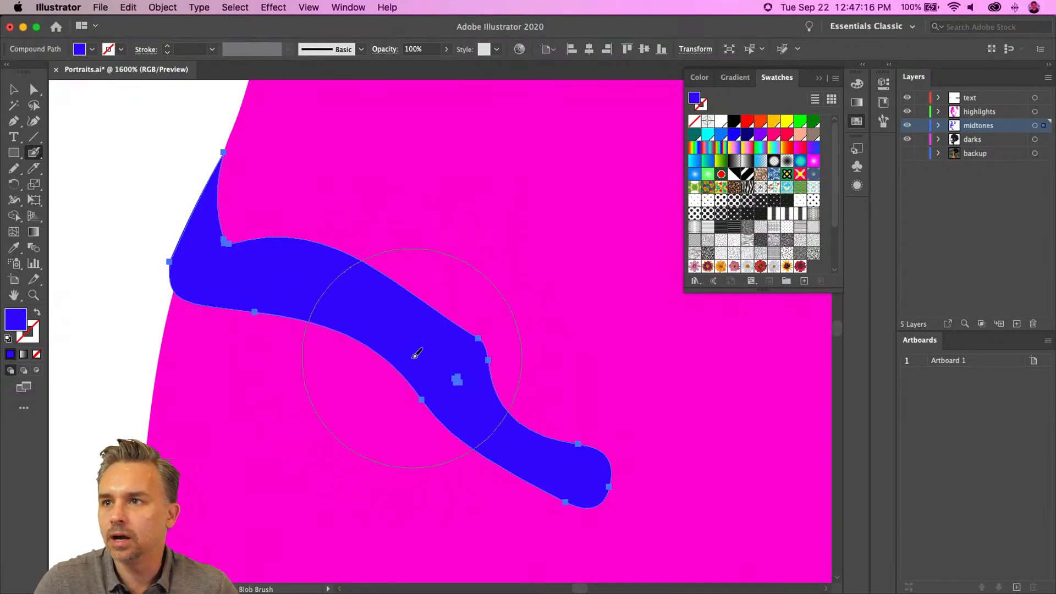
{"action": "key", "text": "bracketleft"}
{"action": "key", "text": "bracketleft"}
{"action": "key", "text": "bracketleft"}
{"action": "key", "text": "bracketleft"}
{"action": "key", "text": "bracketleft"}
{"action": "key", "text": "bracketleft"}
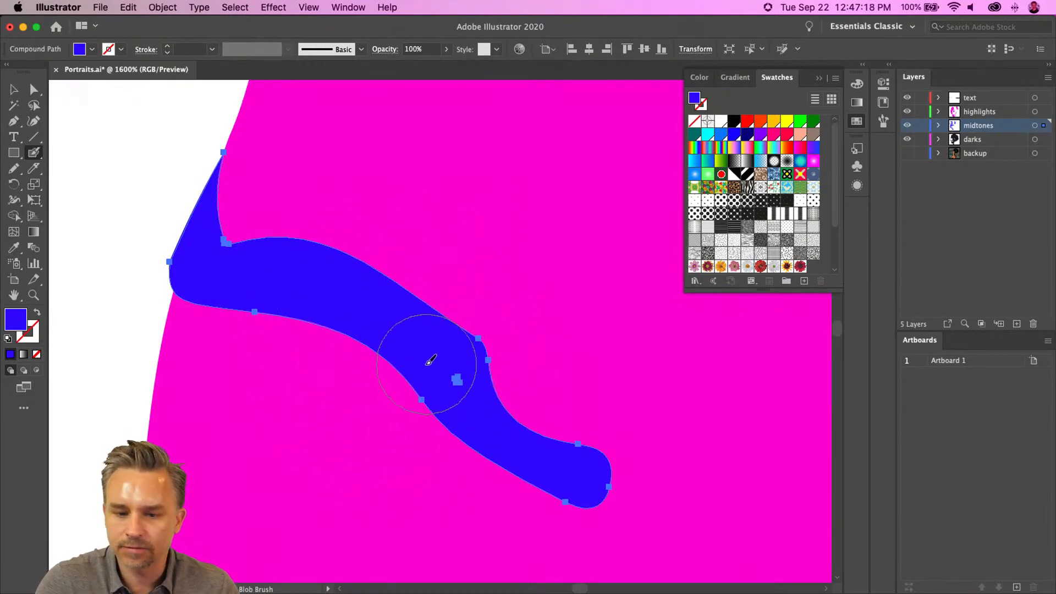
{"action": "left_click_drag", "start_coordinate": [446, 368], "coordinate": [483, 415]}
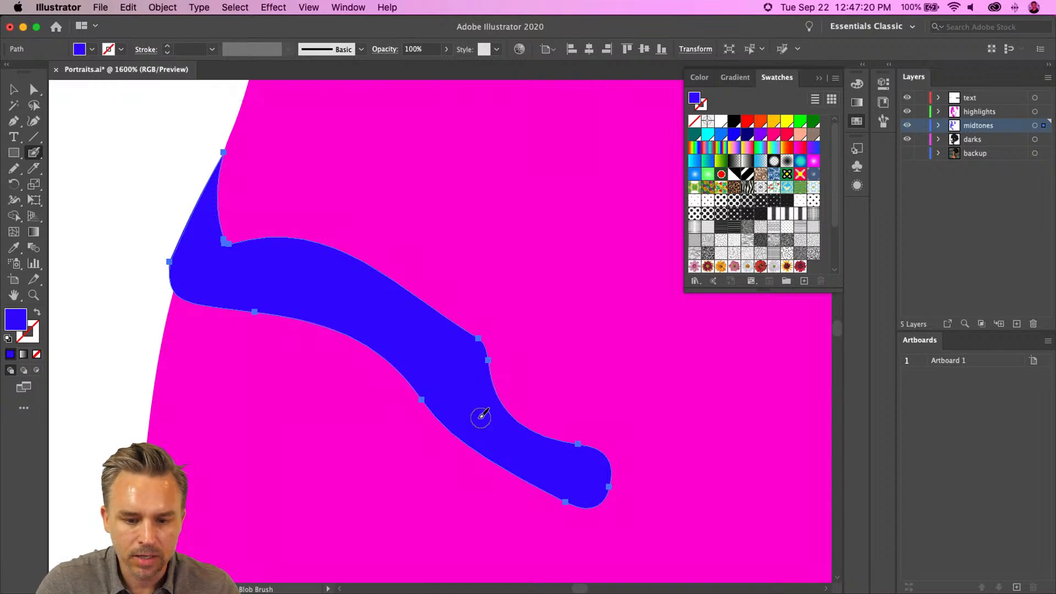
Try to fill the sharp notch near the outer end of the blue eyebrow with the Blob Brush.
{"action": "key", "text": "bracketright"}
{"action": "key", "text": "bracketleft"}
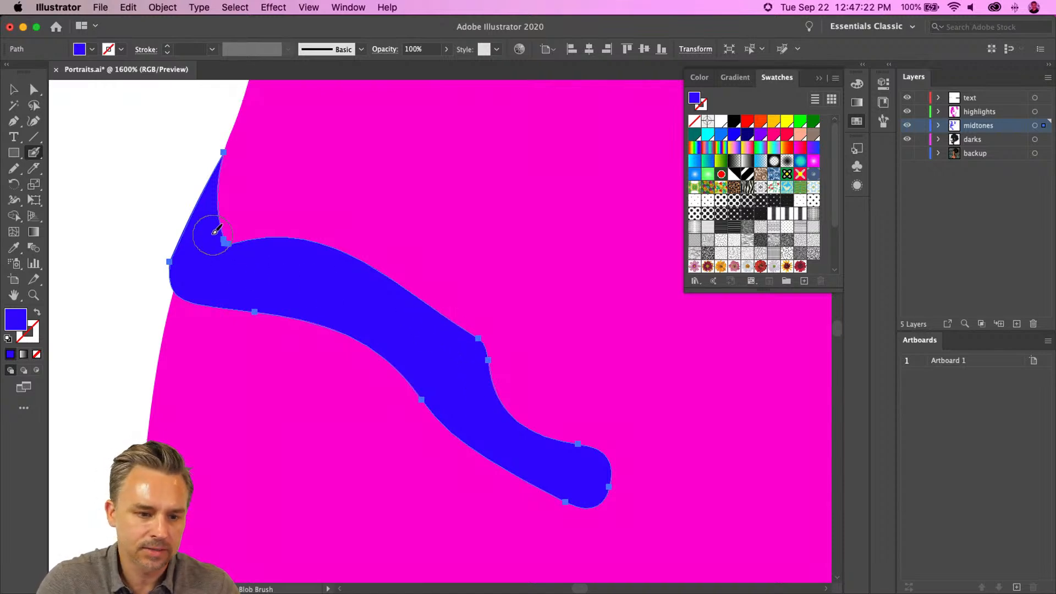
{"action": "mouse_move", "coordinate": [216, 225]}
{"action": "left_mouse_down"}
{"action": "mouse_move", "coordinate": [207, 228]}
{"action": "mouse_move", "coordinate": [237, 245]}
{"action": "left_mouse_up"}
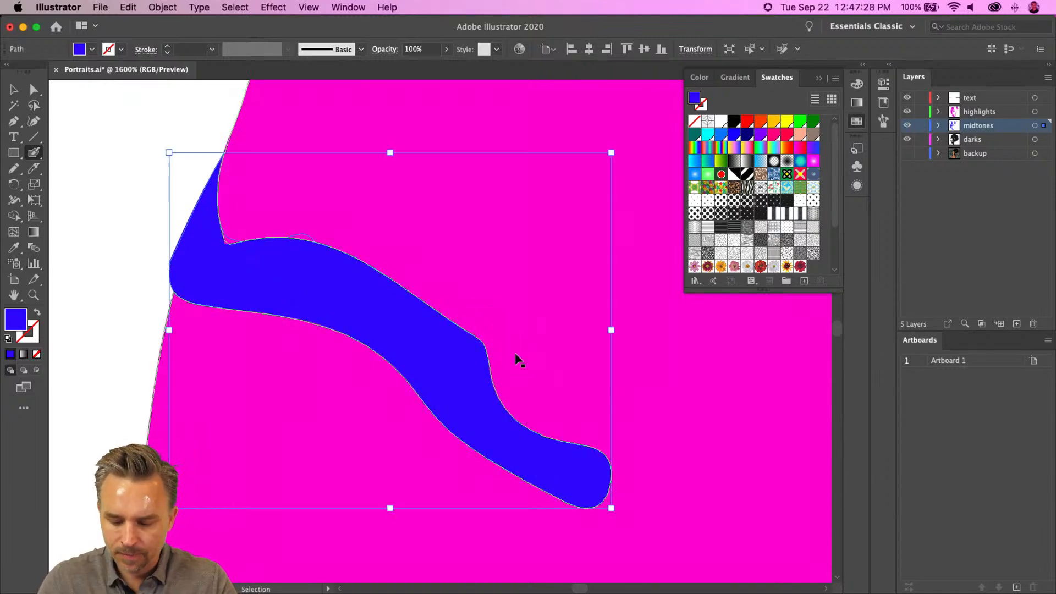
Examine the edges of the face, neck and beaded earring for remaining rough spots.
{"action": "key", "text": "super+minus"}
{"action": "key", "text": "super+minus"}
{"action": "key", "text": "super+minus"}
{"action": "left_click_drag", "start_coordinate": [515, 353], "coordinate": [422, 100]}
{"action": "left_click_drag", "start_coordinate": [305, 402], "coordinate": [405, 143]}
{"action": "left_click_drag", "start_coordinate": [413, 406], "coordinate": [328, 116]}
{"action": "mouse_move", "coordinate": [380, 324]}
{"action": "left_mouse_down"}
{"action": "mouse_move", "coordinate": [356, 348]}
{"action": "mouse_move", "coordinate": [407, 354]}
{"action": "left_mouse_up"}
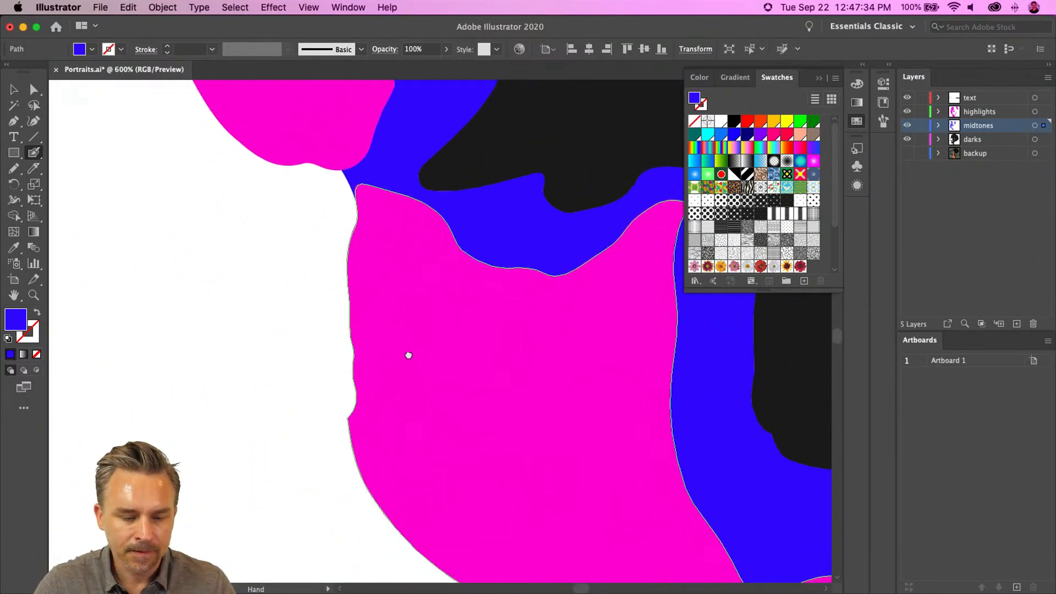
{"action": "left_click_drag", "start_coordinate": [424, 282], "coordinate": [233, 288]}
{"action": "left_click_drag", "start_coordinate": [660, 372], "coordinate": [510, 415]}
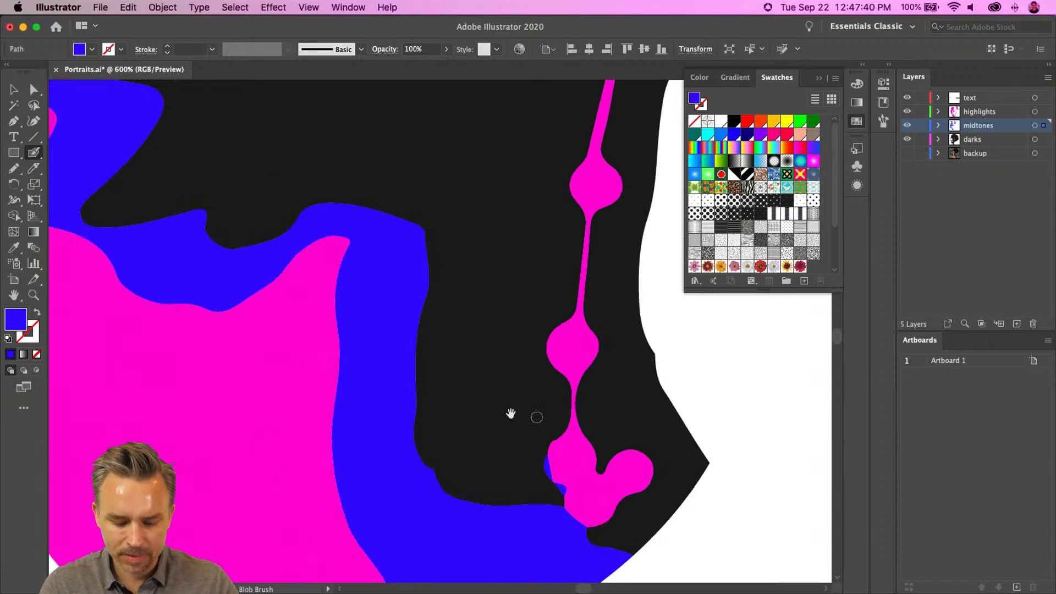
{"action": "key", "text": "super+minus"}
{"action": "key", "text": "super+minus"}
{"action": "key", "text": "super+minus"}
{"action": "mouse_move", "coordinate": [380, 368]}
{"action": "left_mouse_down"}
{"action": "mouse_move", "coordinate": [212, 236]}
{"action": "mouse_move", "coordinate": [227, 203]}
{"action": "left_mouse_up"}
Collapse the open swatches and deselect the blue eyebrow shape.
{"action": "left_click", "coordinate": [819, 79]}
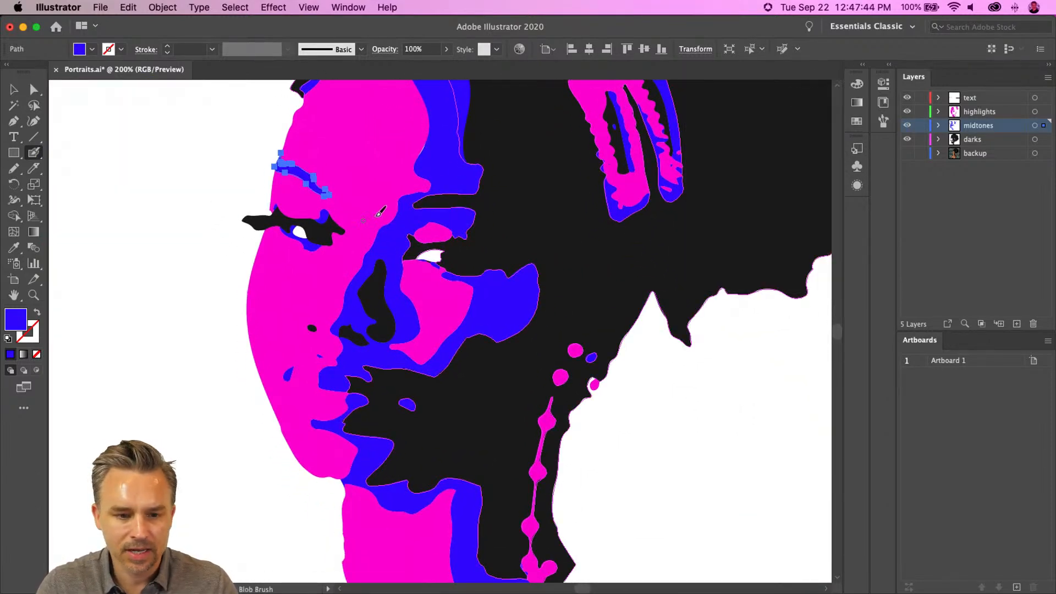
{"action": "mouse_move", "coordinate": [497, 375]}
{"action": "left_mouse_down"}
{"action": "mouse_move", "coordinate": [554, 300]}
{"action": "mouse_move", "coordinate": [558, 322]}
{"action": "left_mouse_up"}
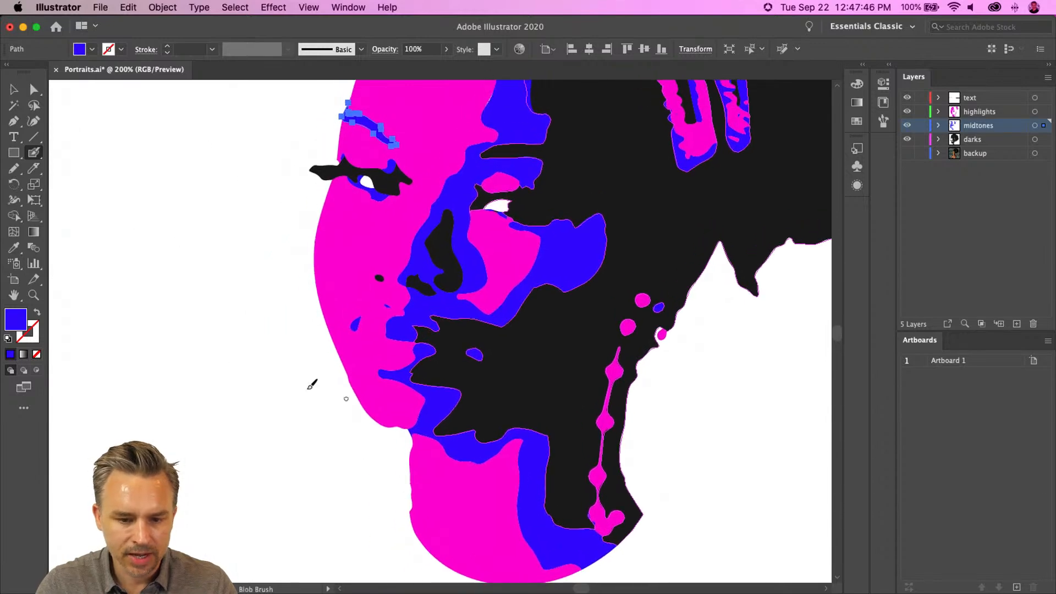
{"action": "left_click", "coordinate": [13, 89]}
{"action": "left_click", "coordinate": [126, 225]}
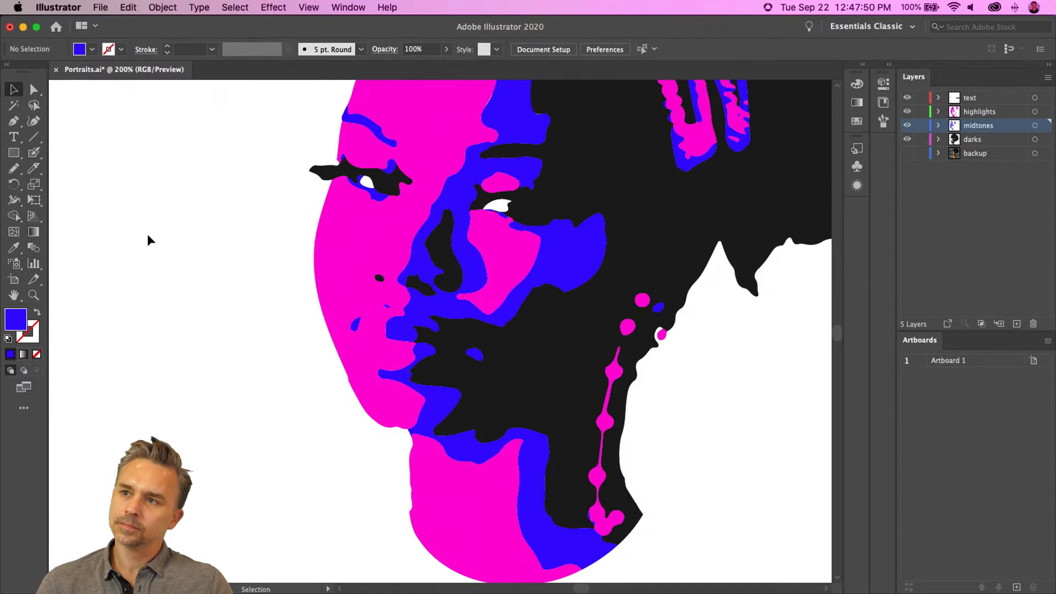
Paint over the small notch in the dark cheek shape near the corner of the mouth with the Blob Brush.
{"action": "left_click", "coordinate": [458, 375]}
{"action": "key", "text": "super+equal"}
{"action": "key", "text": "super+equal"}
{"action": "key", "text": "super+equal"}
{"action": "left_click_drag", "start_coordinate": [228, 387], "coordinate": [847, 2]}
{"action": "left_click_drag", "start_coordinate": [394, 473], "coordinate": [398, 205]}
{"action": "left_click_drag", "start_coordinate": [359, 419], "coordinate": [500, 273]}
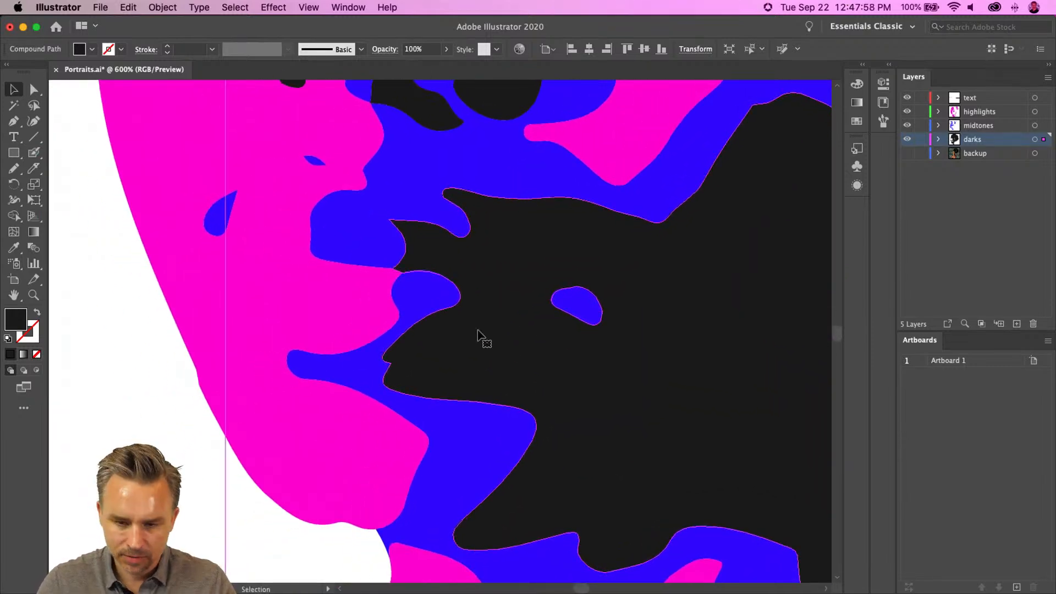
{"action": "mouse_move", "coordinate": [33, 153]}
{"action": "left_mouse_down"}
{"action": "mouse_move", "coordinate": [73, 175]}
{"action": "mouse_move", "coordinate": [71, 166]}
{"action": "left_mouse_up"}
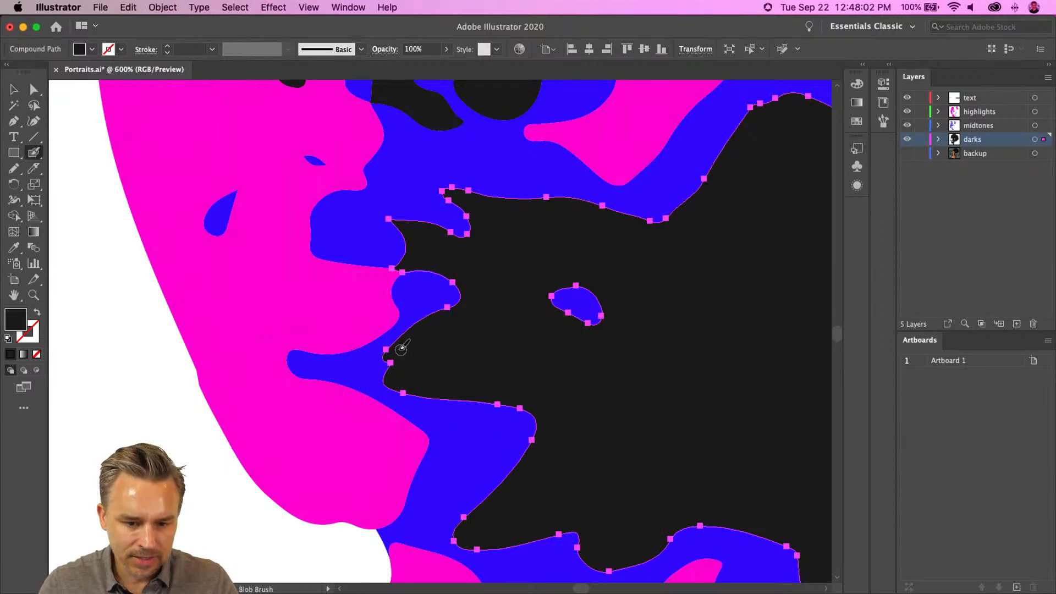
{"action": "left_click_drag", "start_coordinate": [394, 360], "coordinate": [406, 360]}
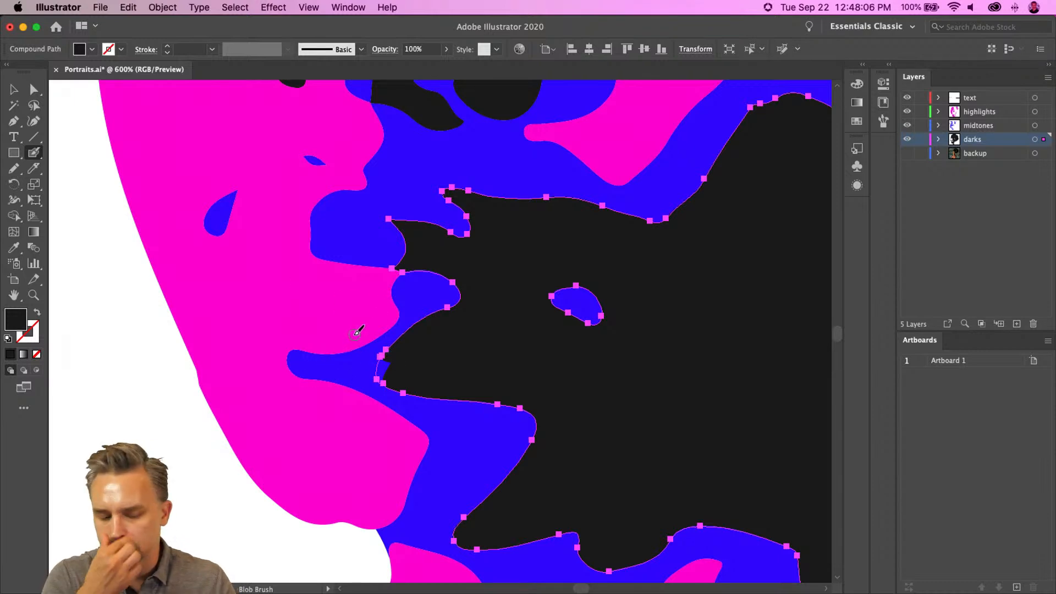
Try to move the blue midtone anchor at the mouth notch outward to meet the painted dark edge.
{"action": "left_click", "coordinate": [33, 90]}
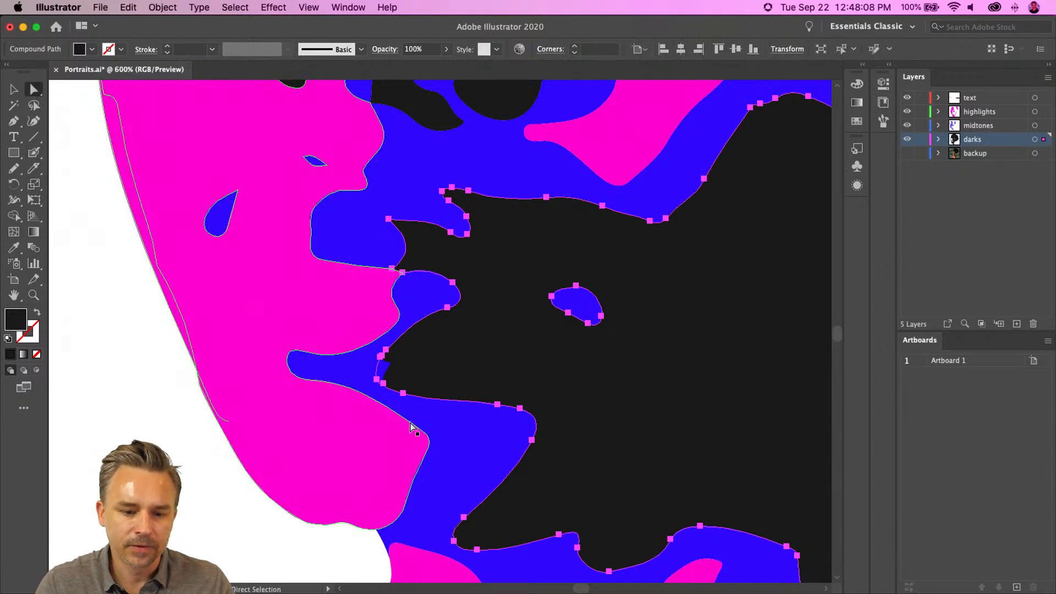
{"action": "left_click", "coordinate": [366, 375]}
{"action": "left_click_drag", "start_coordinate": [389, 363], "coordinate": [377, 366]}
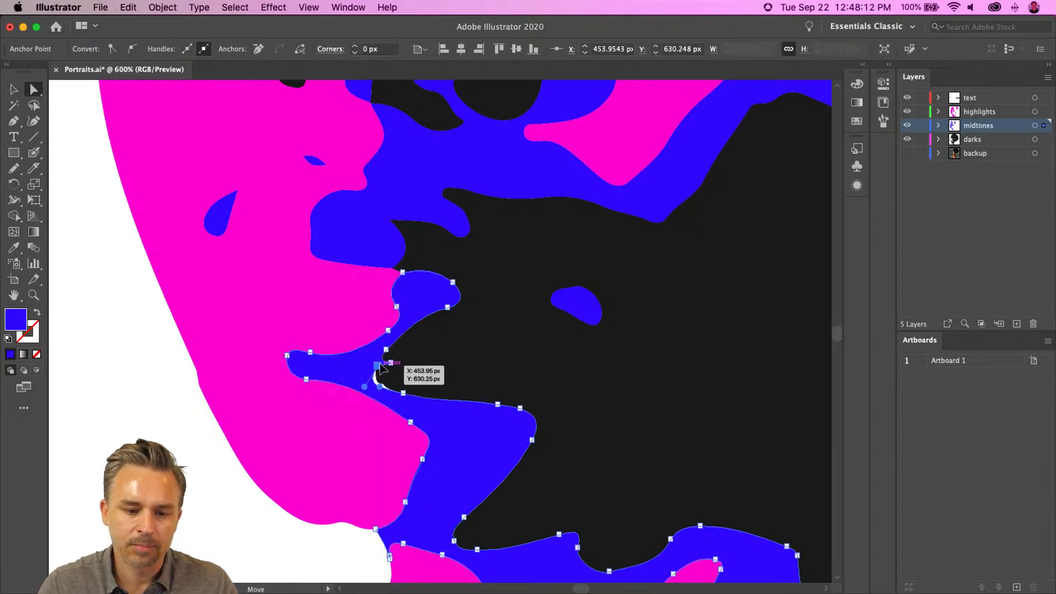
{"action": "key", "text": "super+z"}
{"action": "key", "text": "shift+super+z"}
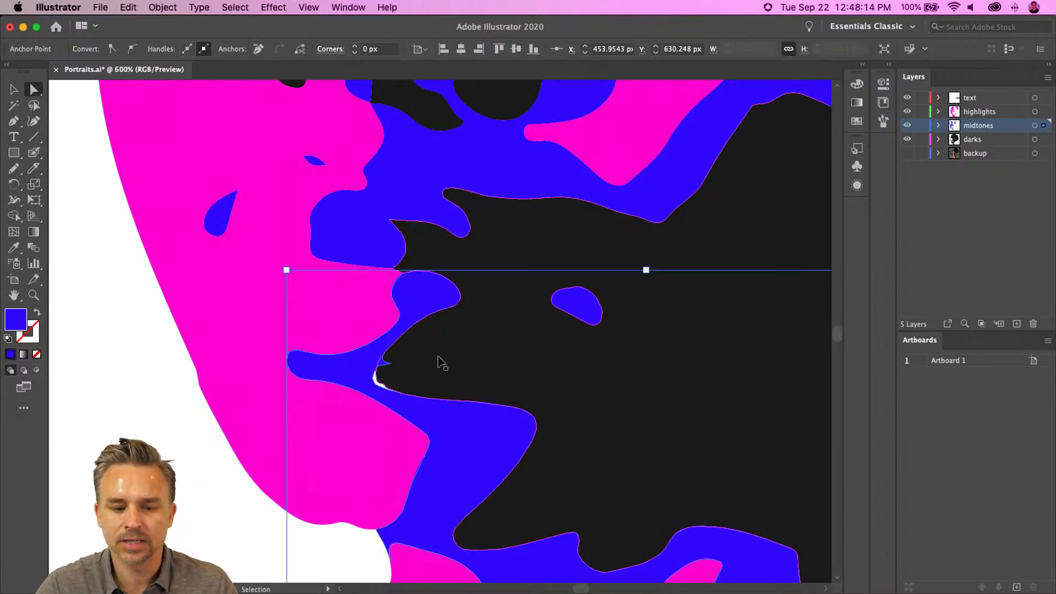
{"action": "key", "text": "super+z"}
Select the large dark hair and cheek shape and hide the highlights and midtones layers.
{"action": "left_click", "coordinate": [421, 360]}
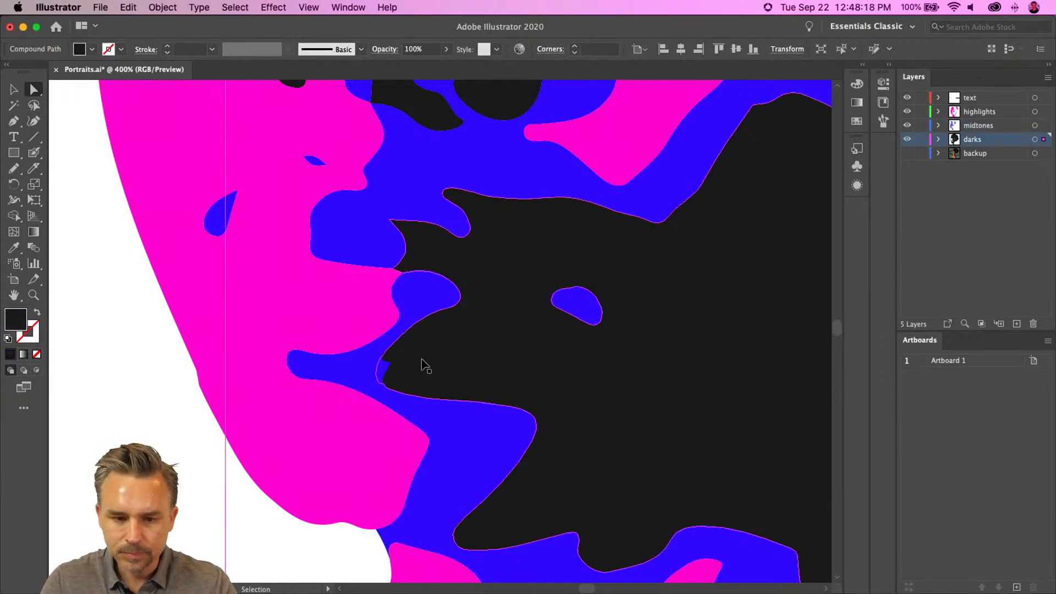
{"action": "key", "text": "super+minus"}
{"action": "key", "text": "super+minus"}
{"action": "key", "text": "super+minus"}
{"action": "key", "text": "super+minus"}
{"action": "left_click_drag", "start_coordinate": [261, 316], "coordinate": [438, 243]}
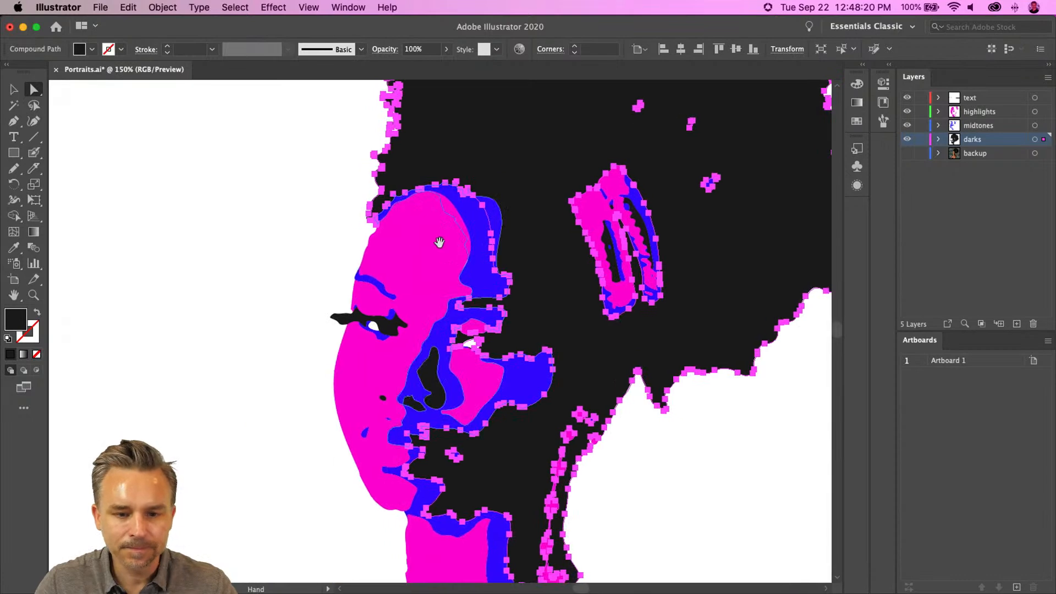
{"action": "left_click", "coordinate": [907, 123]}
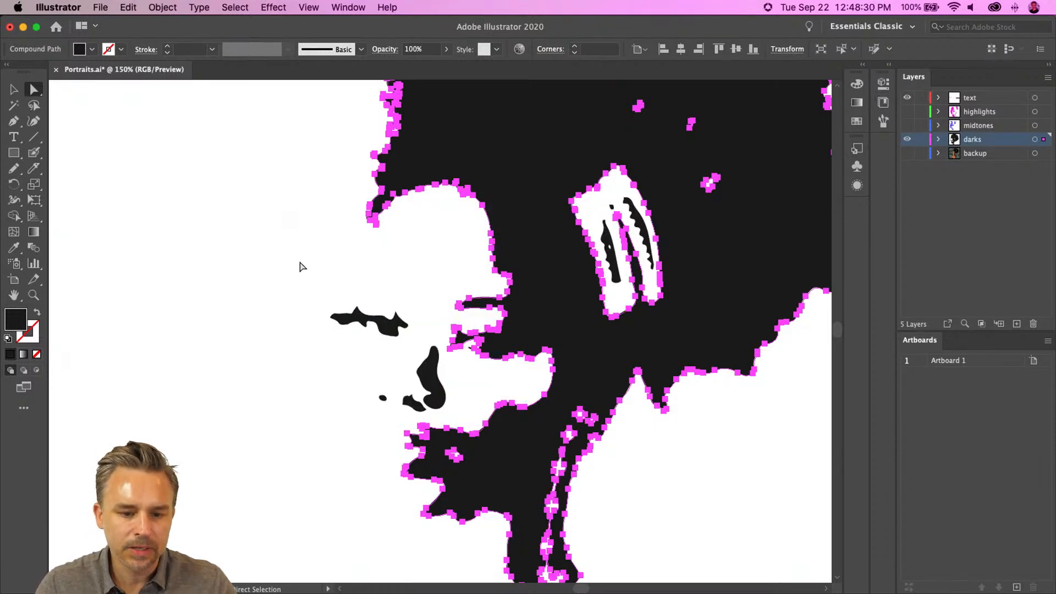
Fill the face and hair clip gaps in the dark shape with an enlarged Blob Brush and show the midtones and highlights again.
{"action": "left_click", "coordinate": [34, 153]}
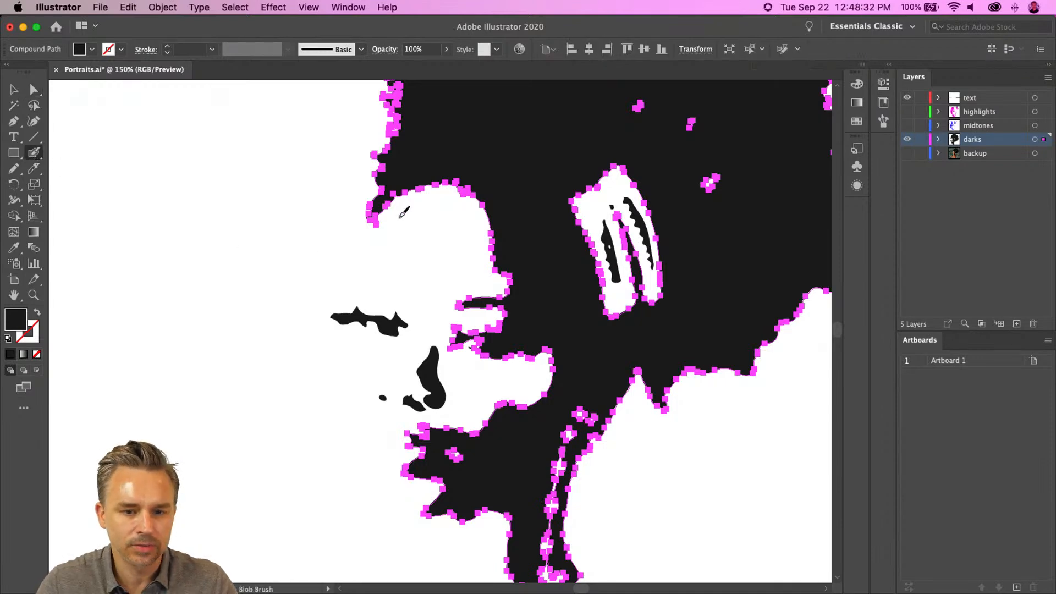
{"action": "key", "text": "bracketright"}
{"action": "key", "text": "bracketright"}
{"action": "key", "text": "bracketright"}
{"action": "key", "text": "bracketright"}
{"action": "mouse_move", "coordinate": [406, 217]}
{"action": "left_mouse_down"}
{"action": "mouse_move", "coordinate": [440, 196]}
{"action": "mouse_move", "coordinate": [472, 212]}
{"action": "mouse_move", "coordinate": [510, 424]}
{"action": "mouse_move", "coordinate": [554, 346]}
{"action": "left_mouse_up"}
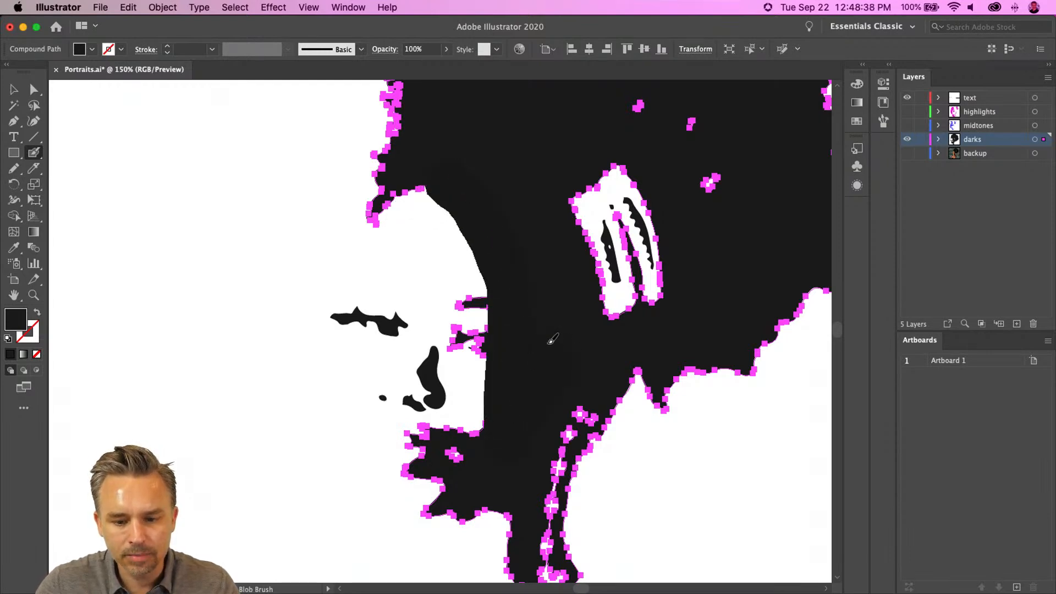
{"action": "mouse_move", "coordinate": [486, 216]}
{"action": "left_mouse_down"}
{"action": "mouse_move", "coordinate": [508, 177]}
{"action": "mouse_move", "coordinate": [614, 306]}
{"action": "mouse_move", "coordinate": [609, 322]}
{"action": "mouse_move", "coordinate": [654, 279]}
{"action": "mouse_move", "coordinate": [619, 154]}
{"action": "mouse_move", "coordinate": [635, 201]}
{"action": "mouse_move", "coordinate": [630, 247]}
{"action": "mouse_move", "coordinate": [577, 155]}
{"action": "mouse_move", "coordinate": [577, 193]}
{"action": "mouse_move", "coordinate": [631, 94]}
{"action": "mouse_move", "coordinate": [671, 126]}
{"action": "mouse_move", "coordinate": [701, 133]}
{"action": "mouse_move", "coordinate": [664, 222]}
{"action": "left_mouse_up"}
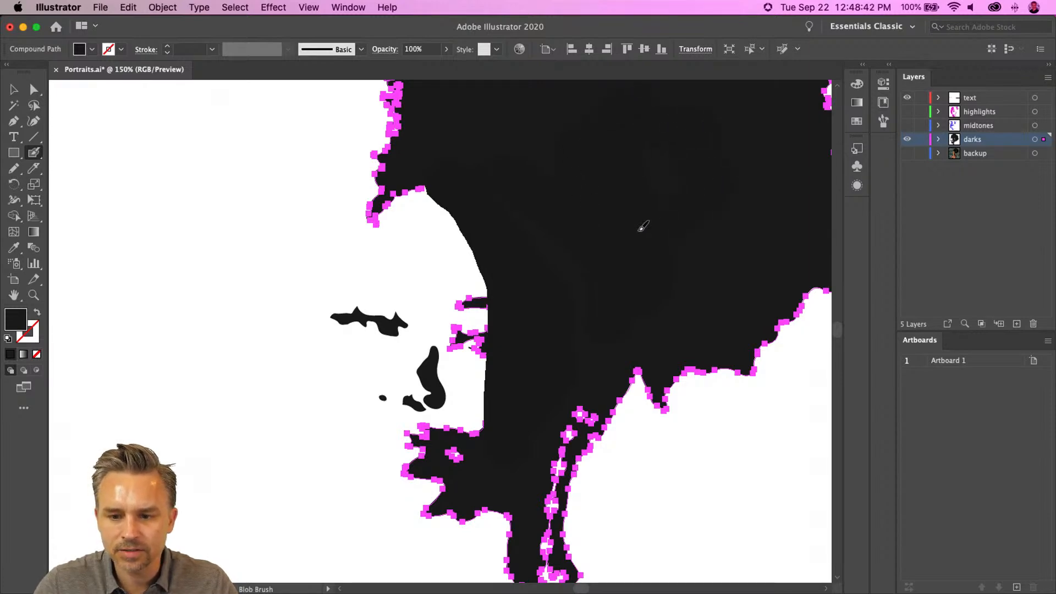
{"action": "mouse_move", "coordinate": [445, 175]}
{"action": "left_mouse_down"}
{"action": "mouse_move", "coordinate": [397, 224]}
{"action": "mouse_move", "coordinate": [409, 198]}
{"action": "mouse_move", "coordinate": [502, 294]}
{"action": "mouse_move", "coordinate": [486, 470]}
{"action": "mouse_move", "coordinate": [457, 246]}
{"action": "mouse_move", "coordinate": [469, 246]}
{"action": "mouse_move", "coordinate": [459, 482]}
{"action": "mouse_move", "coordinate": [435, 429]}
{"action": "mouse_move", "coordinate": [422, 475]}
{"action": "mouse_move", "coordinate": [428, 496]}
{"action": "mouse_move", "coordinate": [494, 493]}
{"action": "mouse_move", "coordinate": [444, 371]}
{"action": "mouse_move", "coordinate": [443, 208]}
{"action": "mouse_move", "coordinate": [397, 463]}
{"action": "mouse_move", "coordinate": [405, 426]}
{"action": "mouse_move", "coordinate": [368, 330]}
{"action": "mouse_move", "coordinate": [399, 237]}
{"action": "mouse_move", "coordinate": [361, 300]}
{"action": "mouse_move", "coordinate": [360, 330]}
{"action": "mouse_move", "coordinate": [436, 460]}
{"action": "left_mouse_up"}
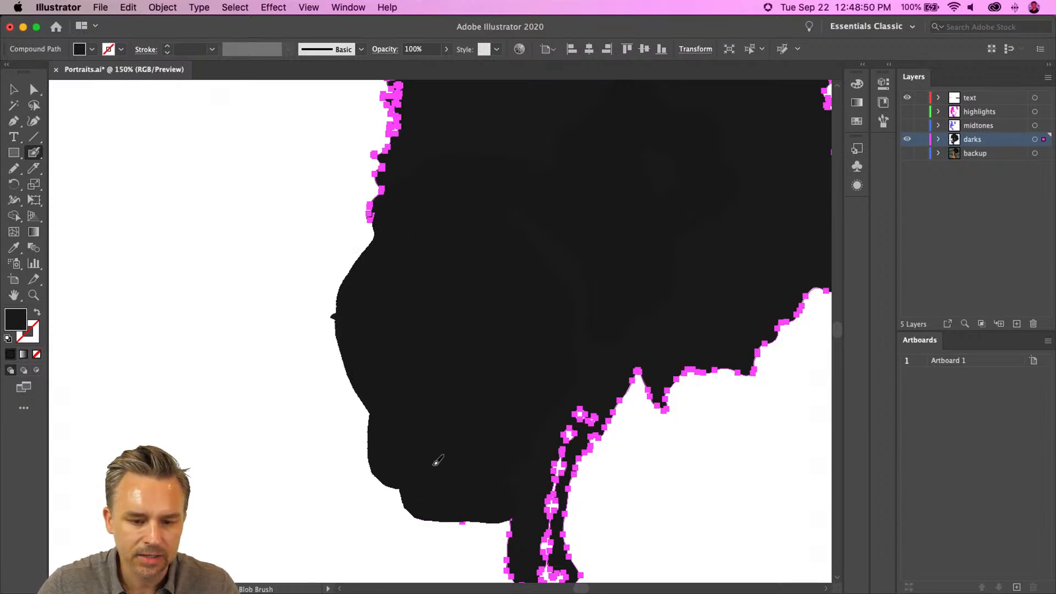
{"action": "left_click", "coordinate": [907, 127]}
{"action": "left_click", "coordinate": [907, 112]}
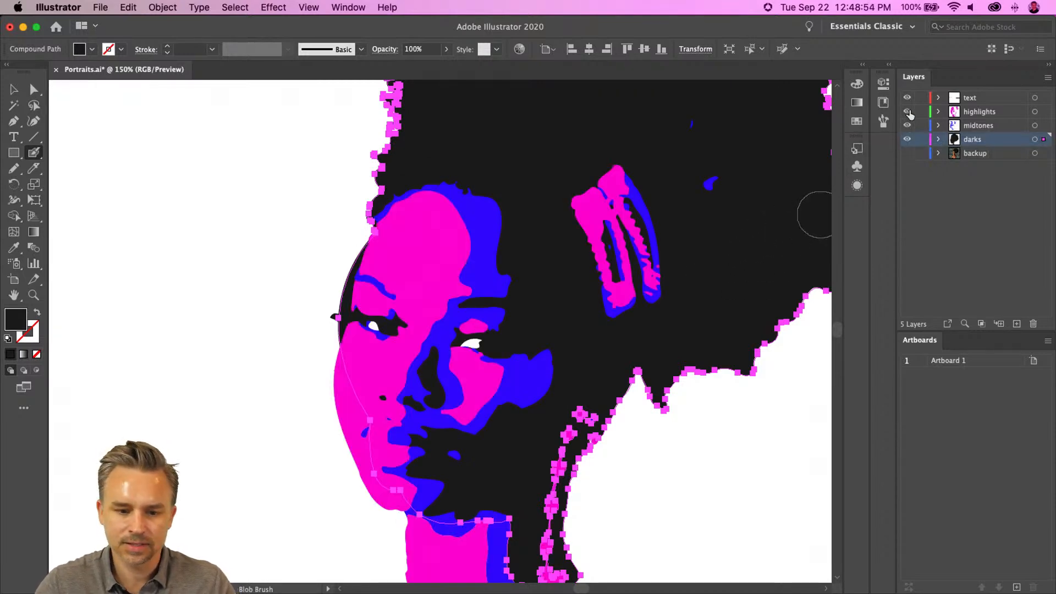
Add an anchor point above and another below the existing one on the protruding dark outline beside the outer eye.
{"action": "left_click", "coordinate": [34, 90]}
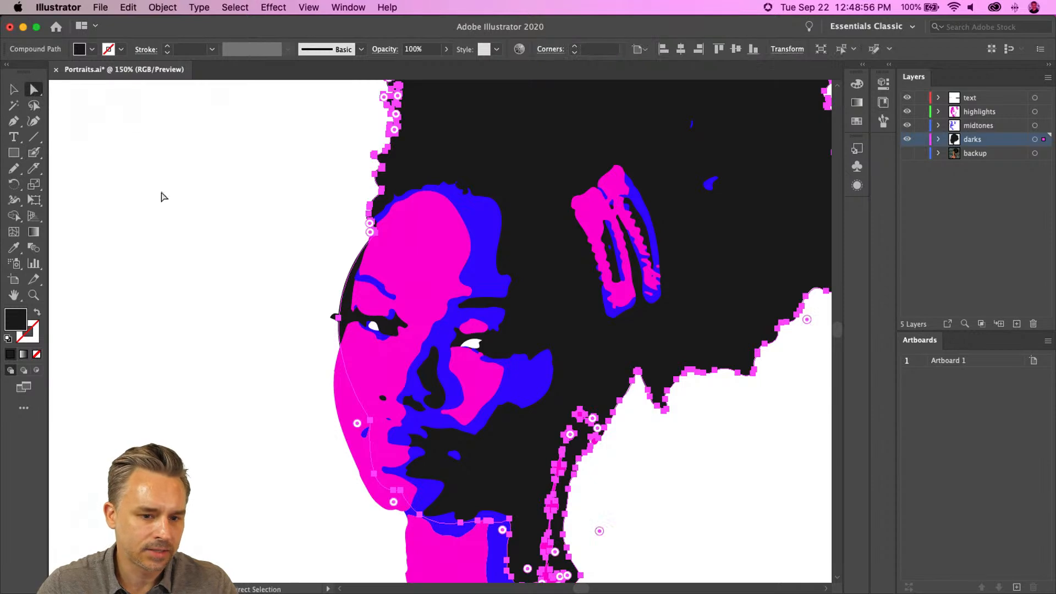
{"action": "left_click", "coordinate": [305, 304]}
{"action": "left_click", "coordinate": [334, 316]}
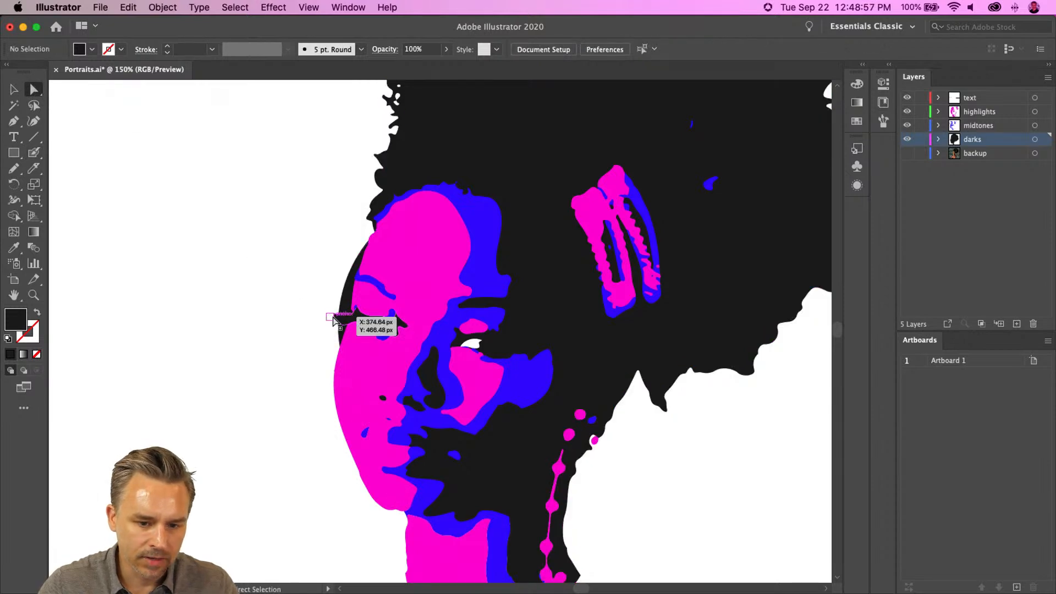
{"action": "left_click", "coordinate": [210, 275]}
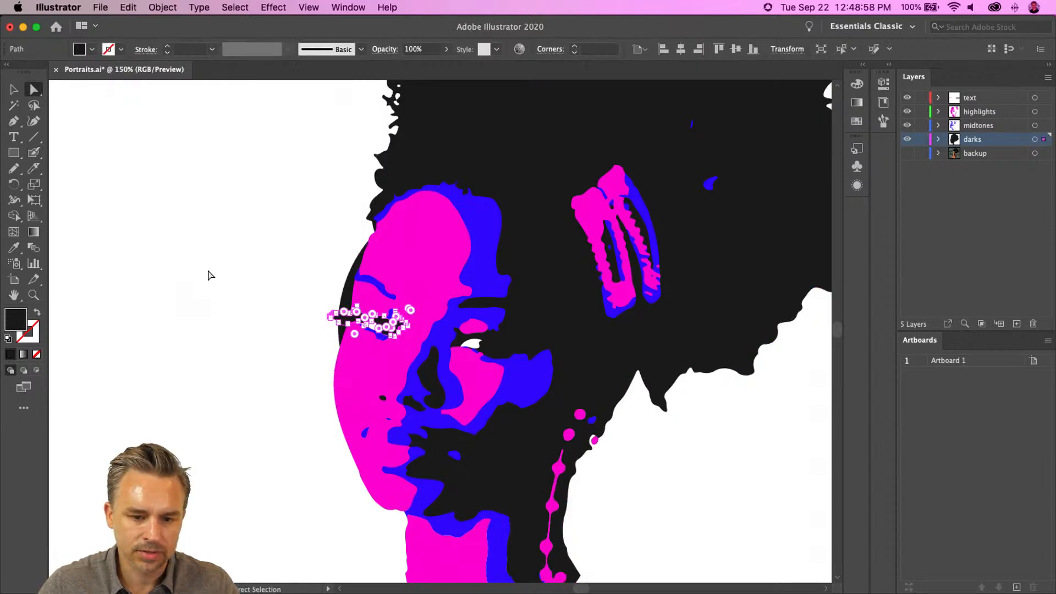
{"action": "left_click", "coordinate": [340, 309]}
{"action": "left_click_drag", "start_coordinate": [338, 319], "coordinate": [338, 311]}
{"action": "key", "text": "super+equal"}
{"action": "key", "text": "super+equal"}
{"action": "key", "text": "super+equal"}
{"action": "key", "text": "super+equal"}
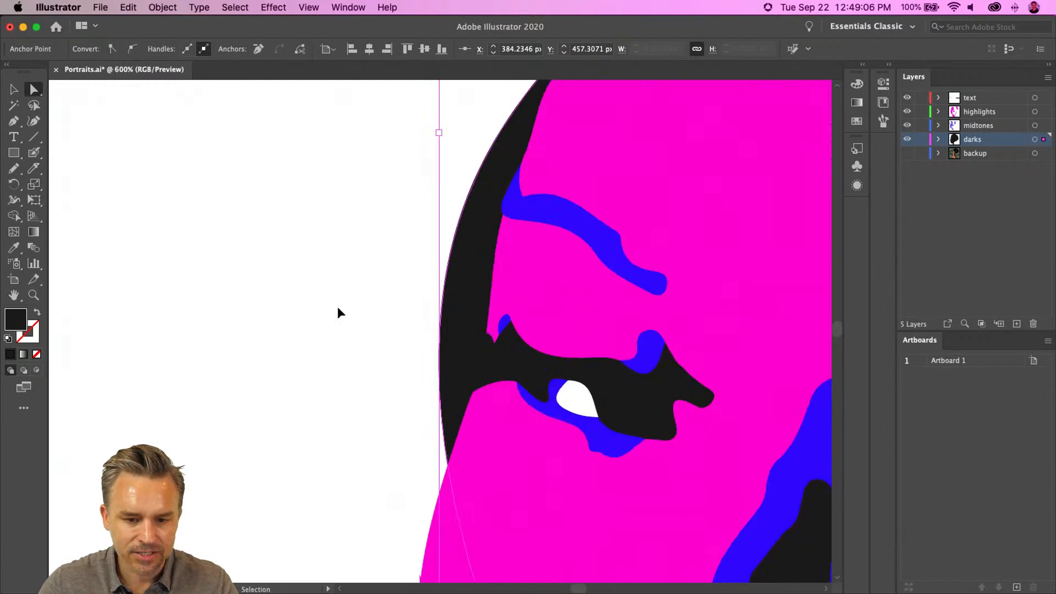
{"action": "key", "text": "space"}
{"action": "left_click_drag", "start_coordinate": [351, 337], "coordinate": [312, 314]}
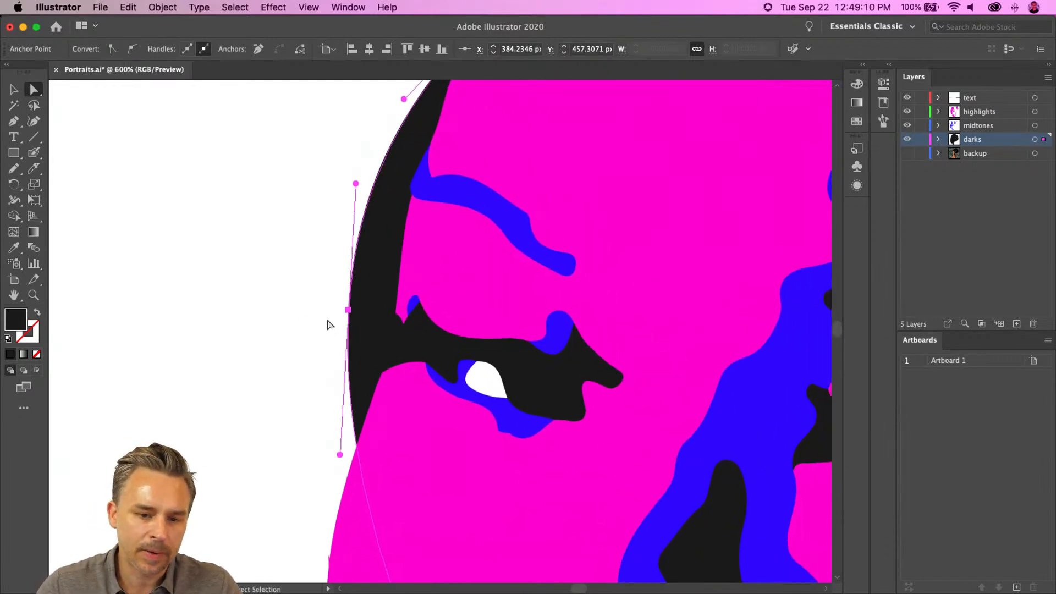
{"action": "key", "text": "shift+equal"}
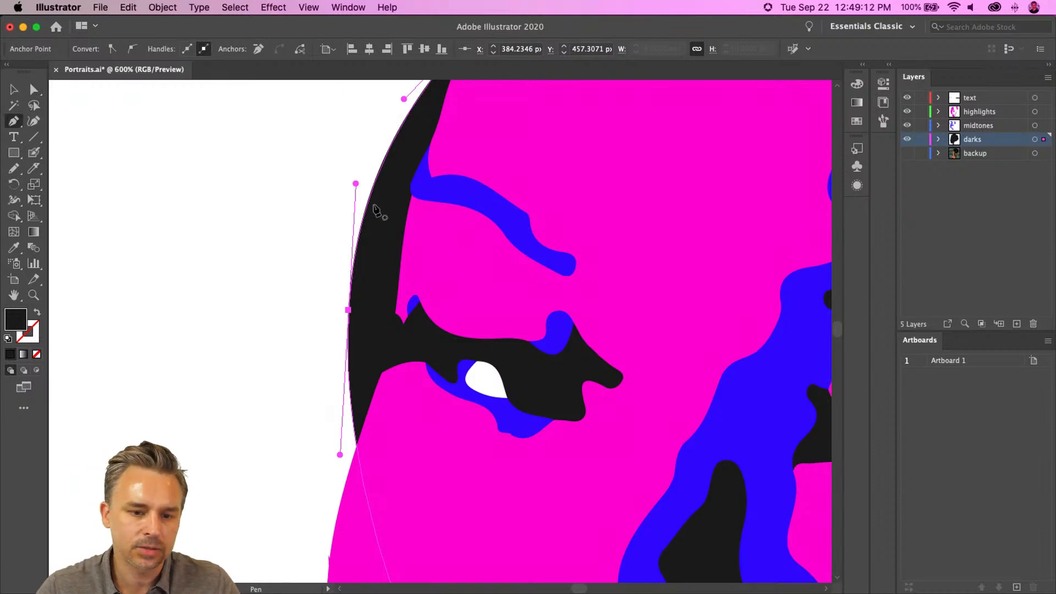
{"action": "left_click", "coordinate": [362, 223]}
{"action": "left_click", "coordinate": [347, 379]}
Reshape the protruding dark outline into a pointed eyelash, tucking the excess above it behind the pink face.
{"action": "key", "text": "a"}
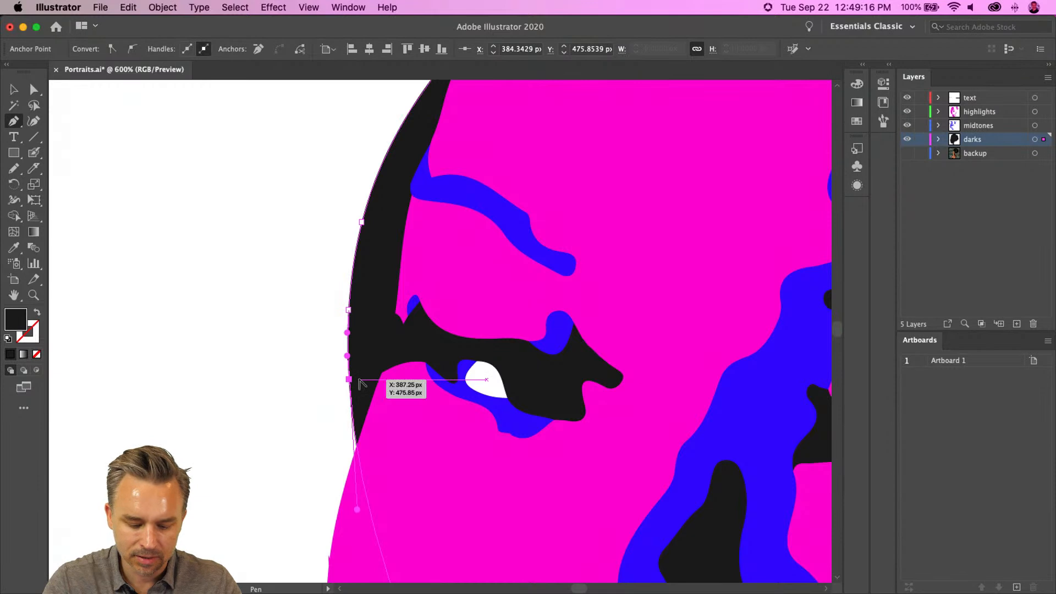
{"action": "left_click", "coordinate": [362, 222]}
{"action": "left_click_drag", "start_coordinate": [363, 226], "coordinate": [308, 290]}
{"action": "left_click", "coordinate": [34, 91]}
{"action": "key", "text": "super+z"}
{"action": "left_click", "coordinate": [362, 223]}
{"action": "left_click_drag", "start_coordinate": [349, 380], "coordinate": [338, 350]}
{"action": "left_click_drag", "start_coordinate": [308, 288], "coordinate": [307, 283]}
{"action": "left_click", "coordinate": [234, 318]}
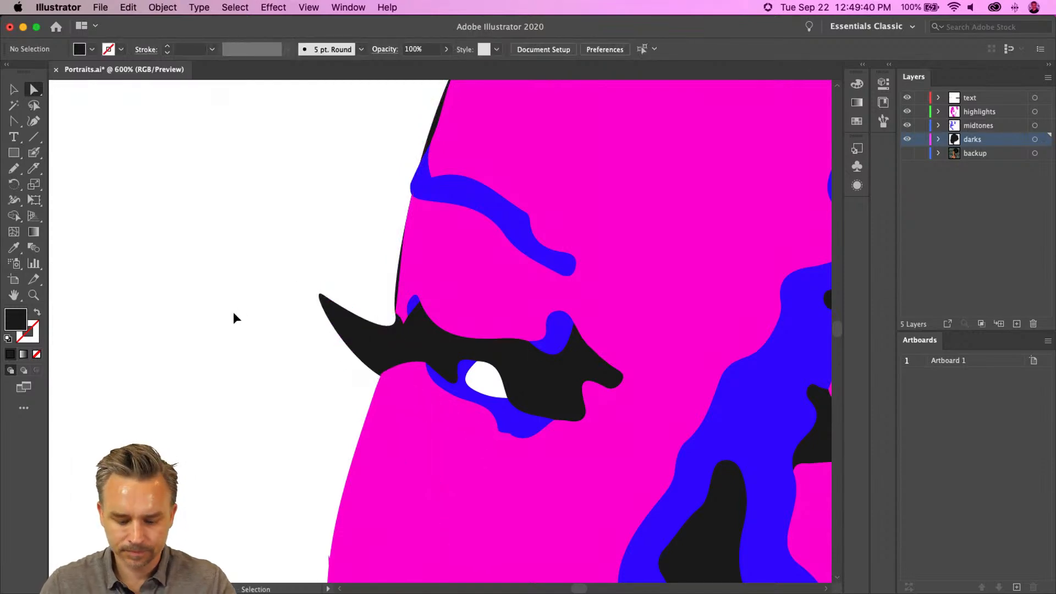
{"action": "key", "text": "super+1"}
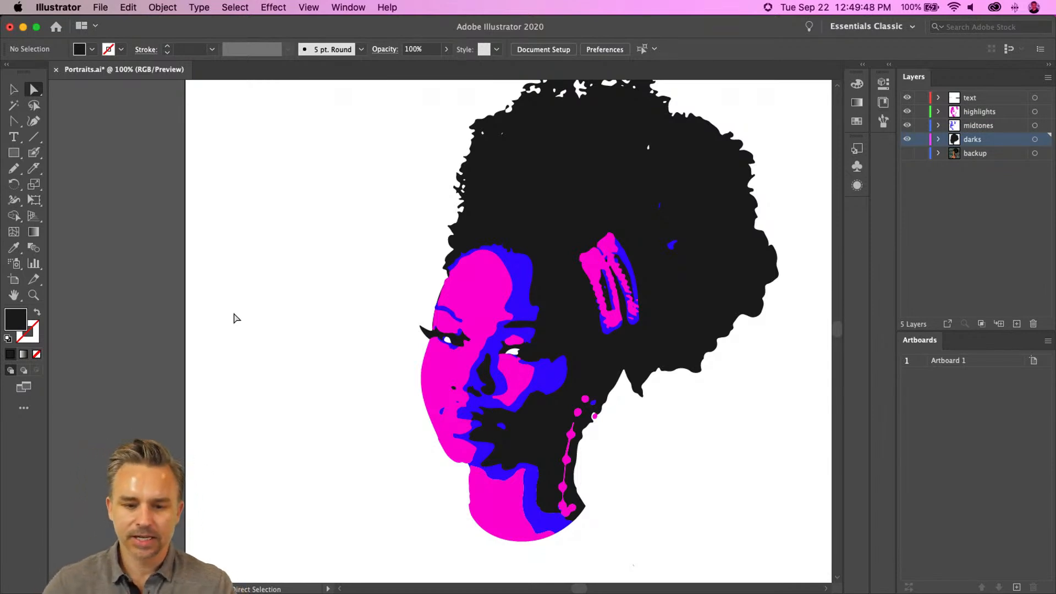
Delete the pink and blue beads and the beaded strand of the earring.
{"action": "scroll", "coordinate": [312, 234], "scroll_direction": "right", "scroll_amount": 4}
{"action": "scroll", "coordinate": [312, 234], "scroll_direction": "up", "scroll_amount": 1}
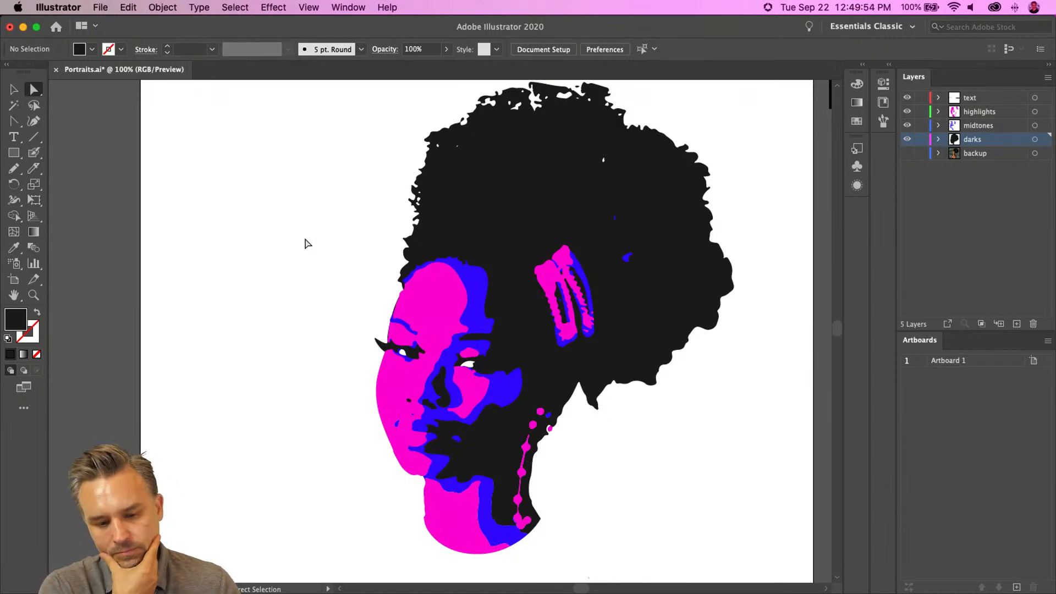
{"action": "scroll", "coordinate": [339, 139], "scroll_direction": "down", "scroll_amount": 6}
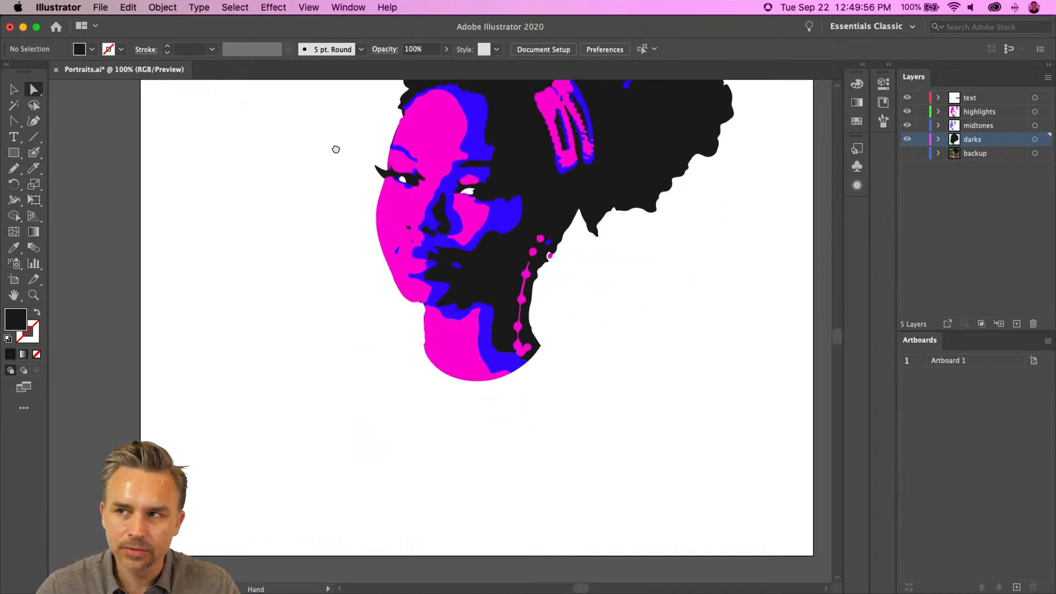
{"action": "scroll", "coordinate": [326, 201], "scroll_direction": "up", "scroll_amount": 2}
{"action": "key", "text": "super+equal"}
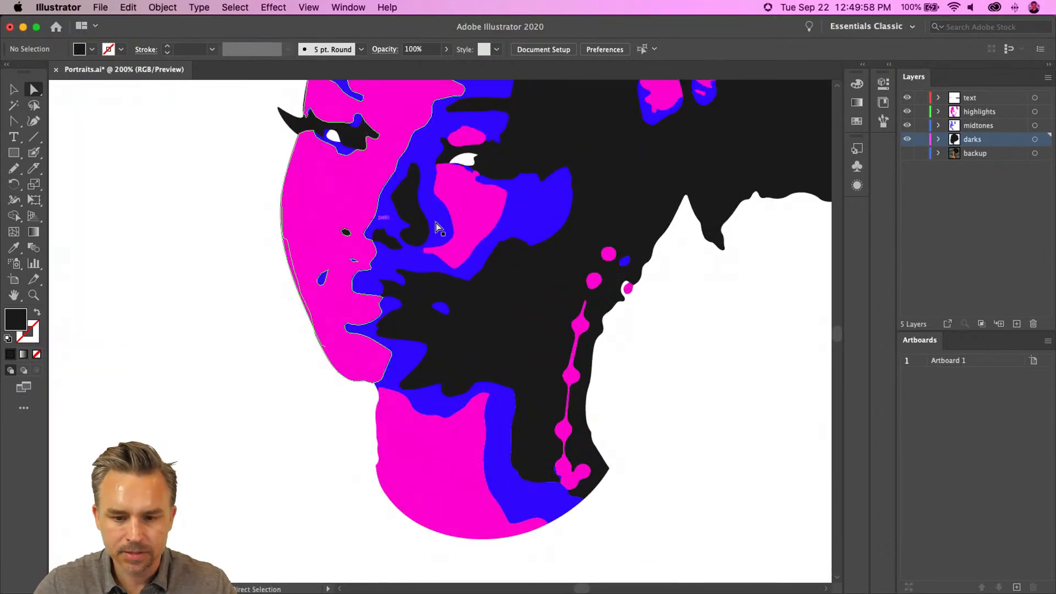
{"action": "left_click", "coordinate": [585, 338]}
{"action": "key", "text": "Delete"}
{"action": "left_click", "coordinate": [593, 281]}
{"action": "key", "text": "Delete"}
{"action": "left_click", "coordinate": [609, 255]}
{"action": "key", "text": "Delete"}
{"action": "left_click", "coordinate": [625, 268]}
{"action": "key", "text": "Delete"}
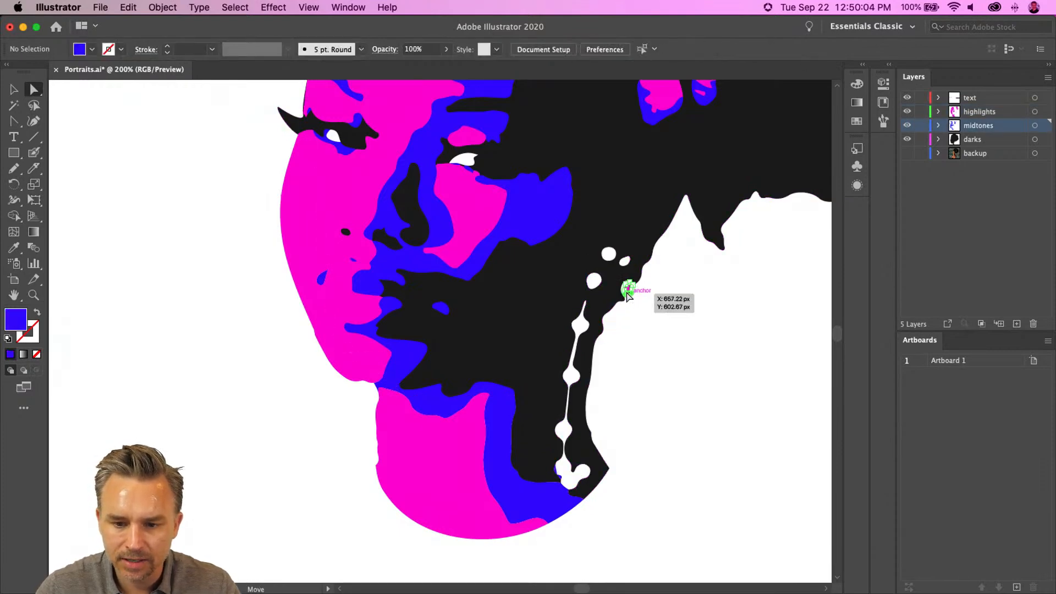
{"action": "left_click", "coordinate": [628, 289]}
{"action": "key", "text": "Delete"}
Paint over the earring-shaped holes in the dark neck area with the Blob Brush.
{"action": "left_click", "coordinate": [545, 275]}
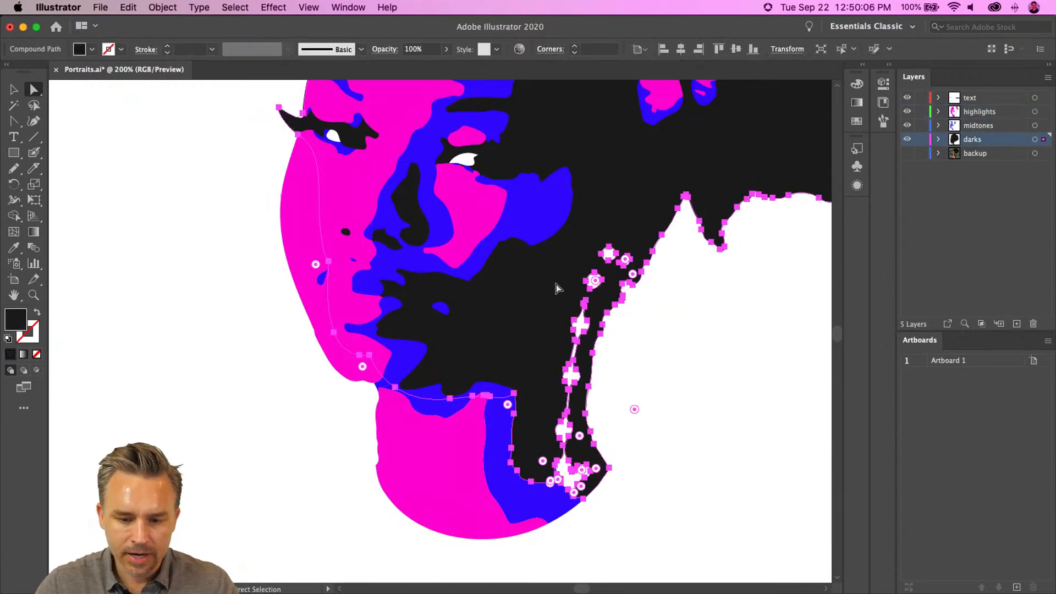
{"action": "key", "text": "shift+b"}
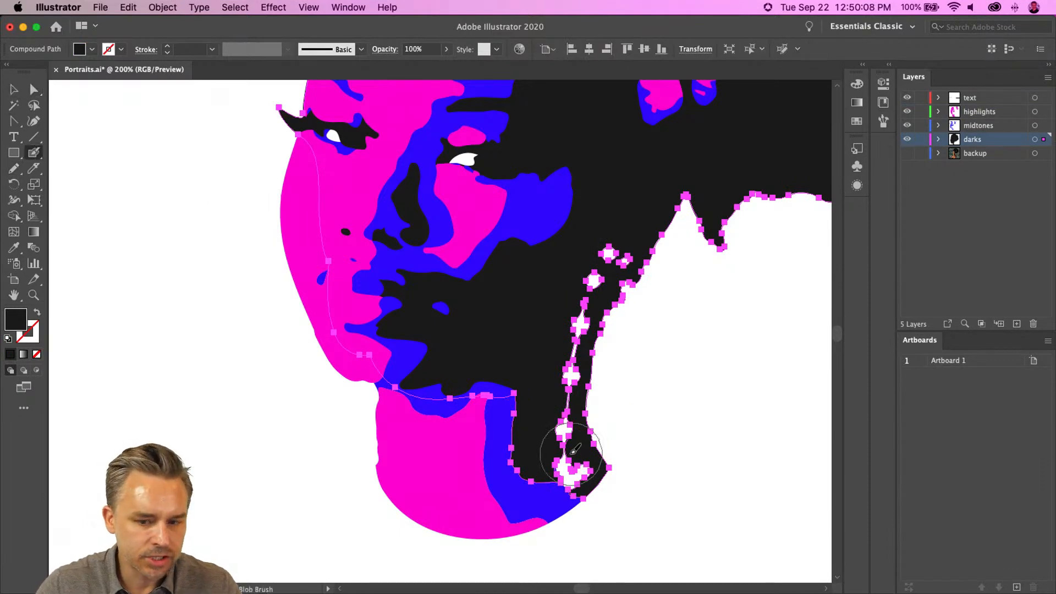
{"action": "mouse_move", "coordinate": [608, 243]}
{"action": "left_mouse_down"}
{"action": "mouse_move", "coordinate": [548, 363]}
{"action": "mouse_move", "coordinate": [563, 371]}
{"action": "mouse_move", "coordinate": [552, 435]}
{"action": "mouse_move", "coordinate": [573, 466]}
{"action": "mouse_move", "coordinate": [612, 262]}
{"action": "mouse_move", "coordinate": [539, 336]}
{"action": "left_mouse_up"}
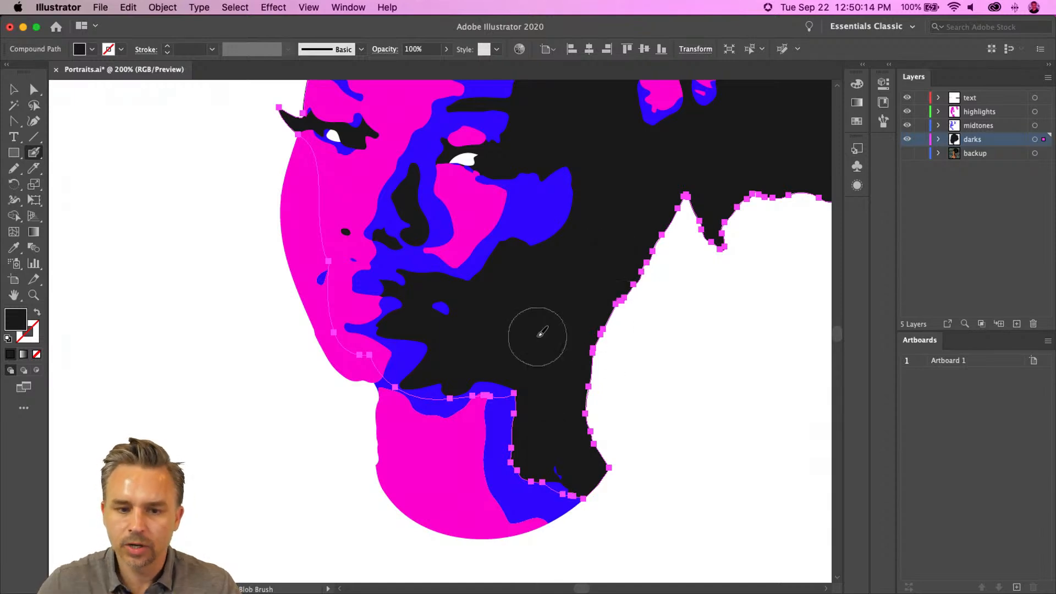
Add a new layer directly above the highlights layer and switch to the Ellipse tool.
{"action": "left_click", "coordinate": [996, 113]}
{"action": "left_click", "coordinate": [1017, 323]}
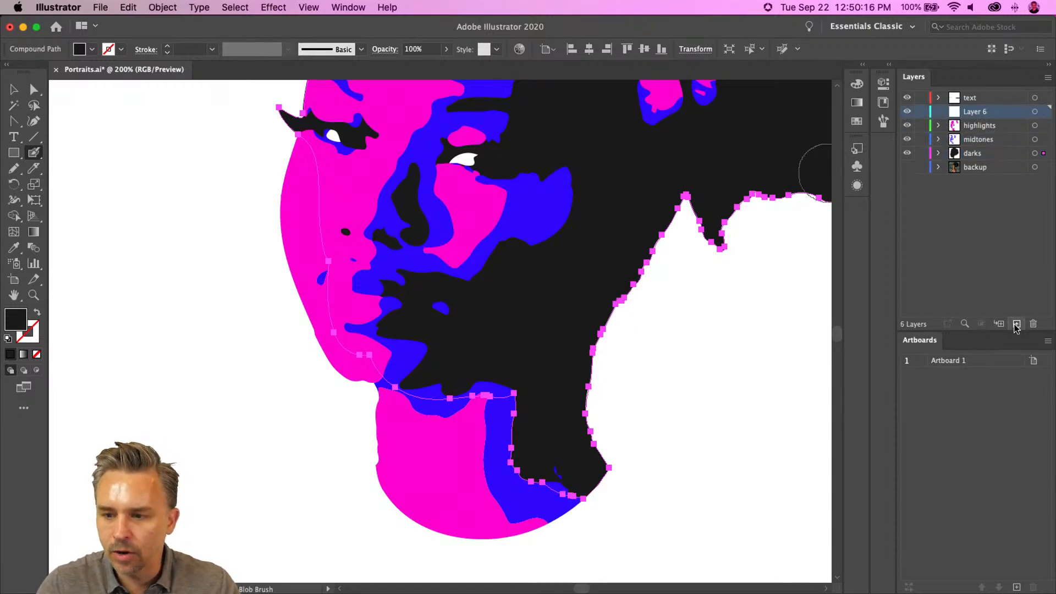
{"action": "left_click", "coordinate": [14, 153]}
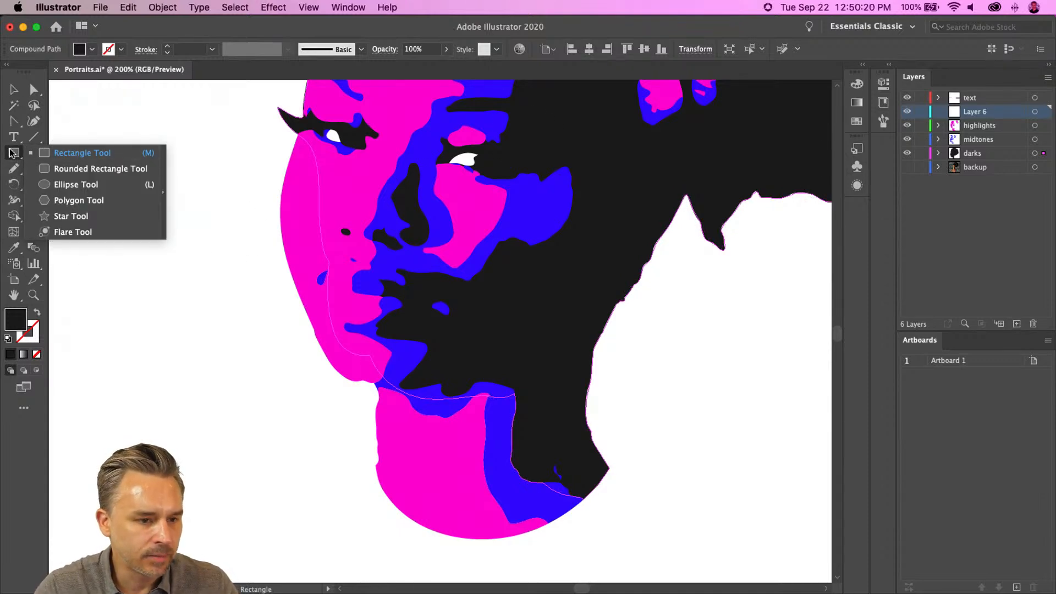
{"action": "left_click_drag", "start_coordinate": [16, 156], "coordinate": [66, 182]}
Show the backup photo, hide the highlights, midtones and darks layers, and make the new layer visible and active for ellipses.
{"action": "left_click", "coordinate": [907, 167]}
{"action": "left_click_drag", "start_coordinate": [907, 153], "coordinate": [905, 114]}
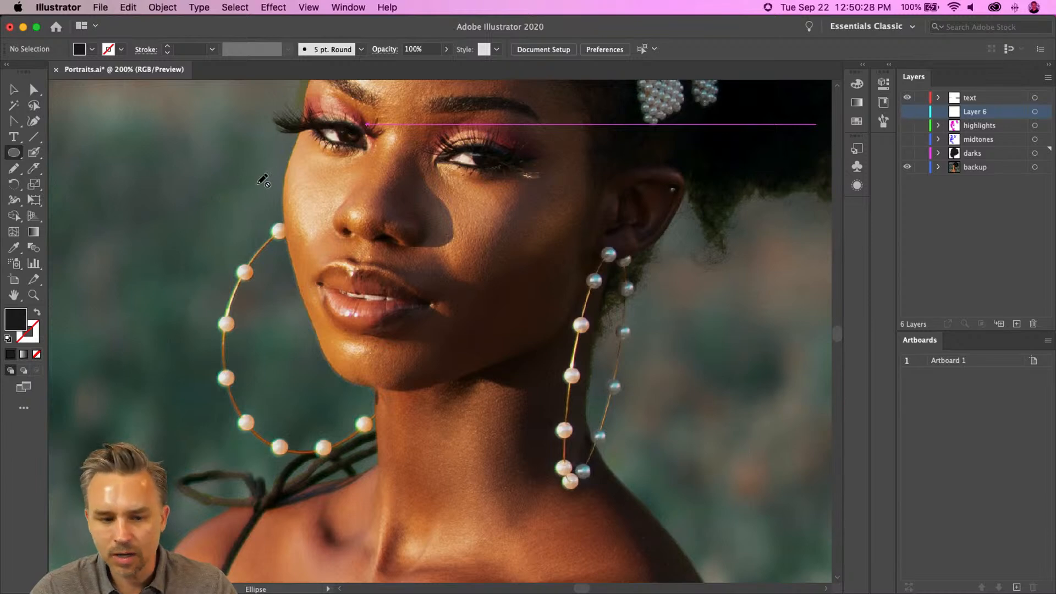
{"action": "left_click", "coordinate": [906, 112]}
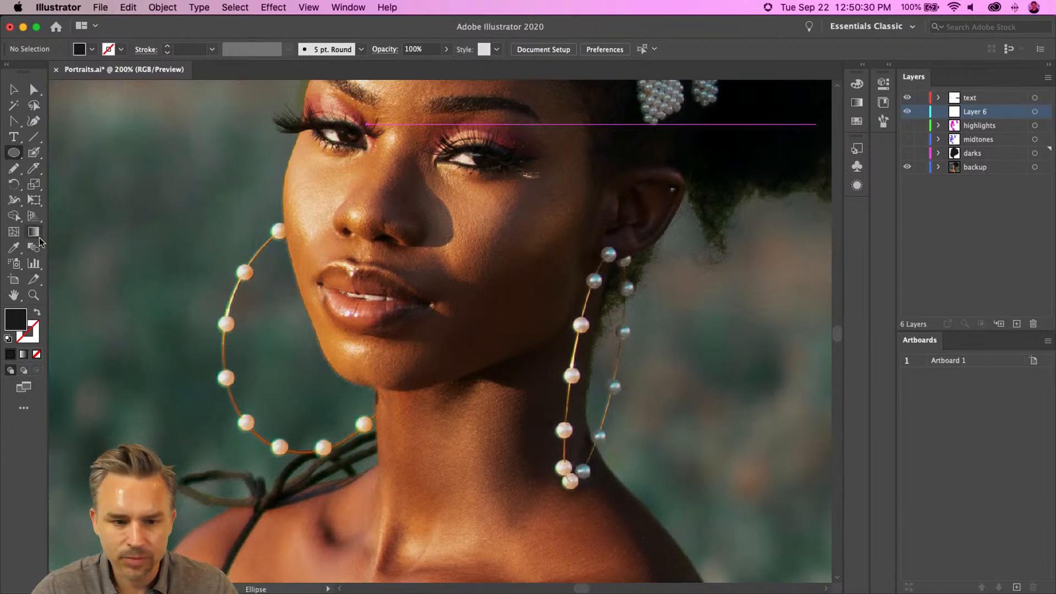
{"action": "left_click", "coordinate": [14, 153]}
{"action": "left_click", "coordinate": [998, 112]}
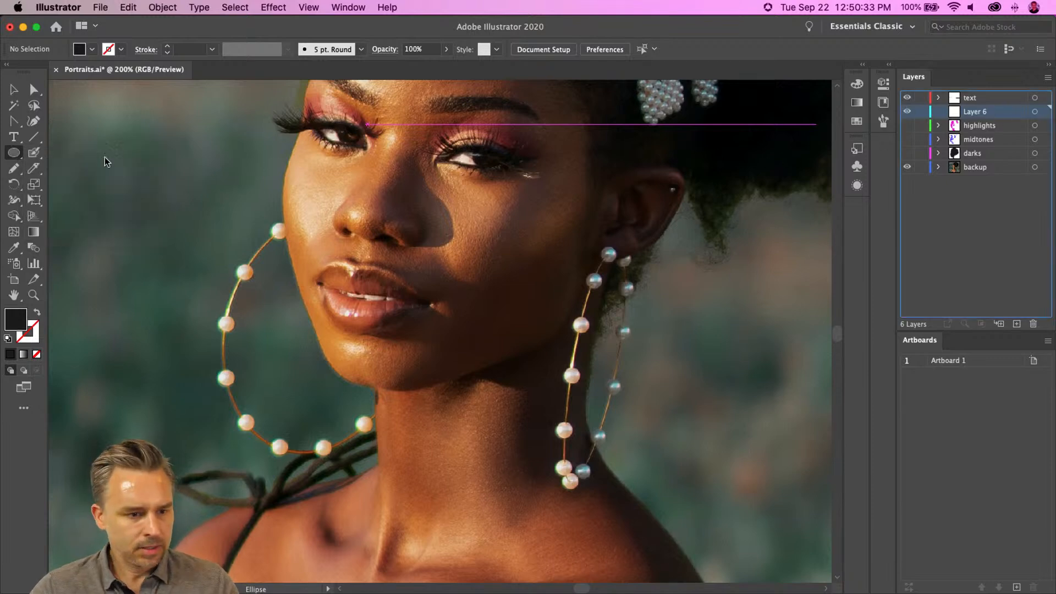
Draw an ellipse about 162 by 187 px over the large hoop earring beside the chin.
{"action": "left_click", "coordinate": [165, 208]}
{"action": "left_click", "coordinate": [491, 334]}
{"action": "left_click_drag", "start_coordinate": [216, 212], "coordinate": [425, 456]}
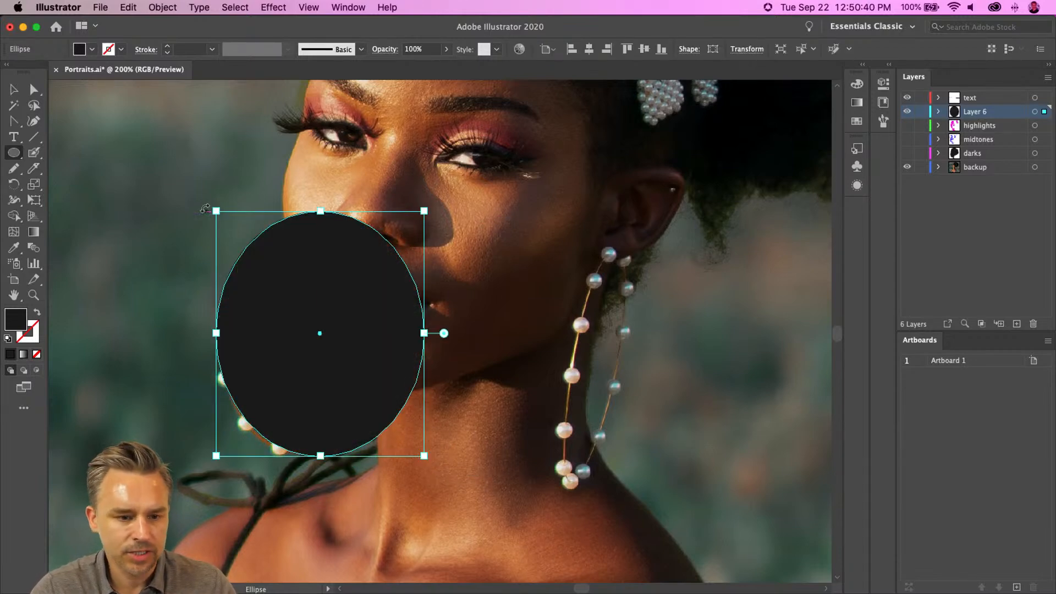
{"action": "left_click_drag", "start_coordinate": [214, 210], "coordinate": [221, 223]}
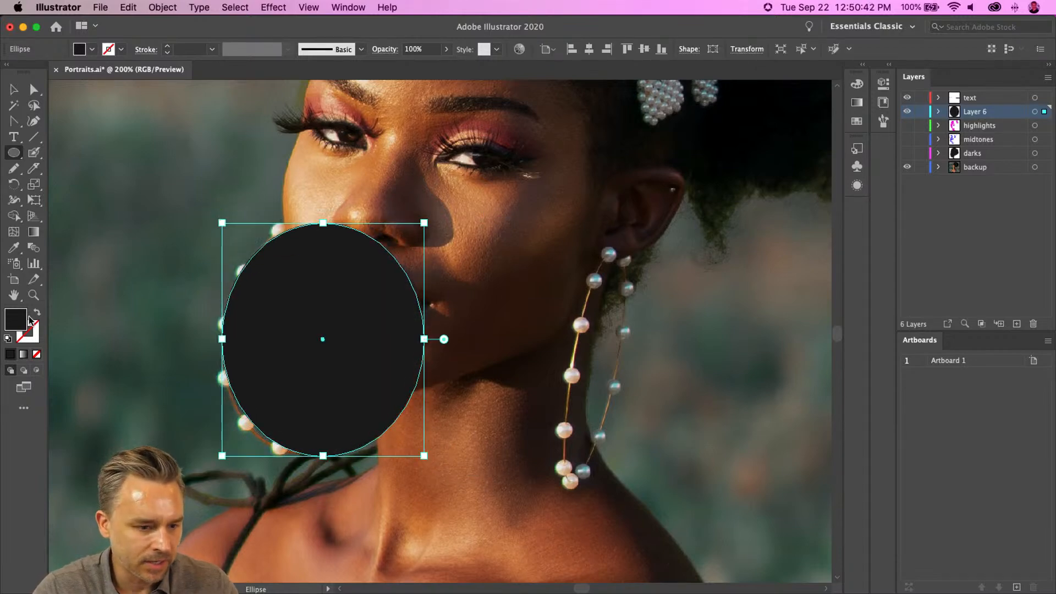
Give the ellipse no fill and a yellow stroke with a weight of 3 pt.
{"action": "left_click", "coordinate": [38, 316]}
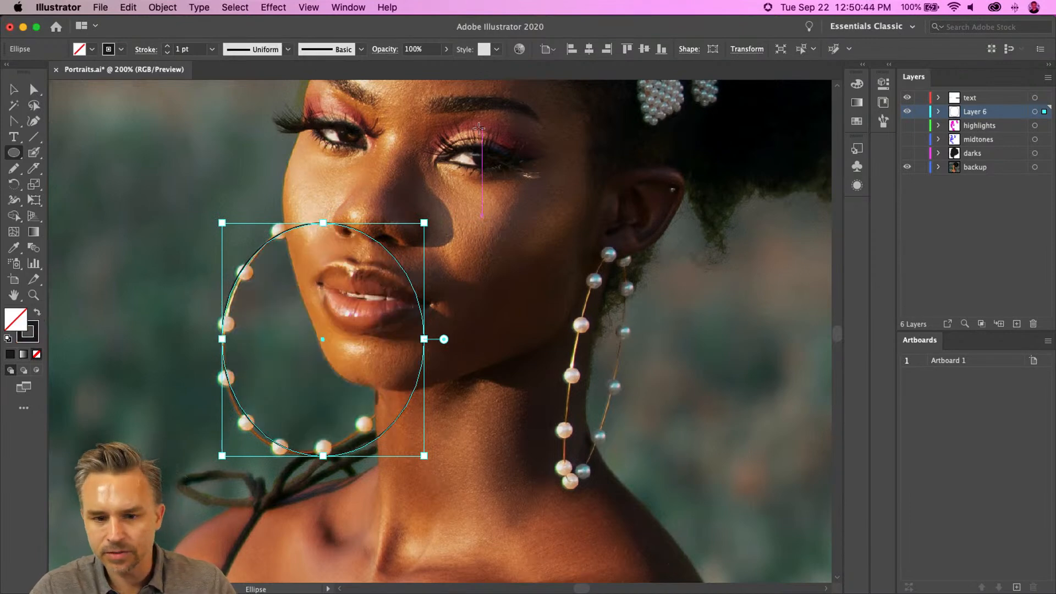
{"action": "left_click", "coordinate": [862, 65]}
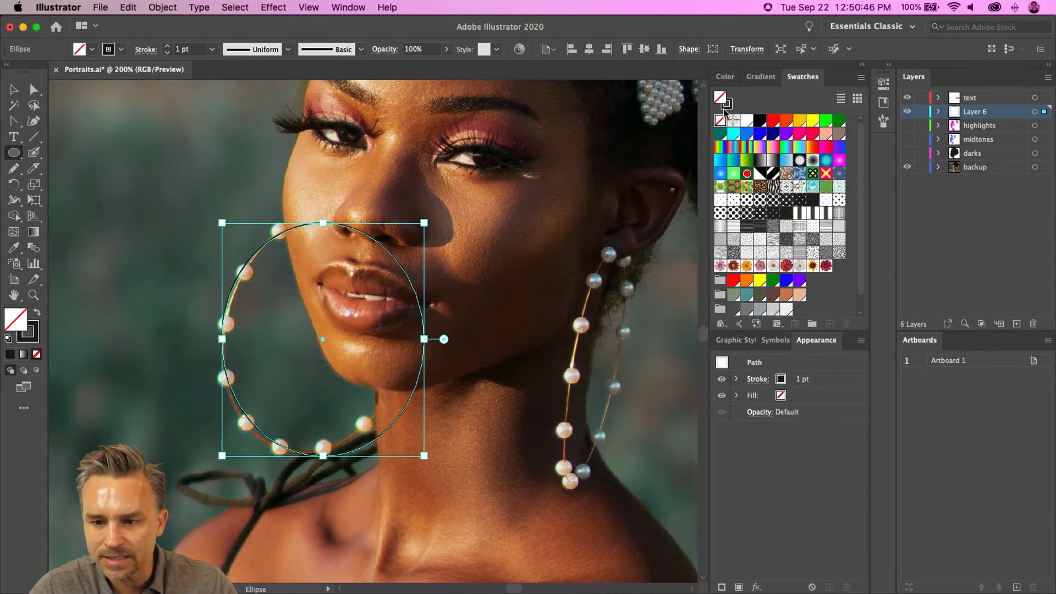
{"action": "left_click", "coordinate": [813, 121]}
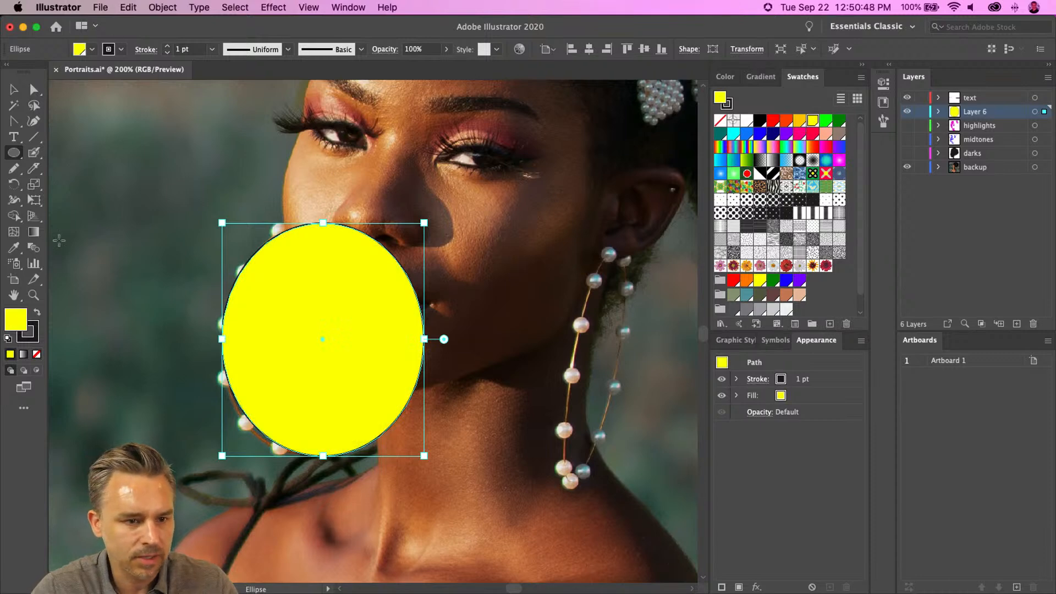
{"action": "left_click", "coordinate": [36, 313]}
{"action": "left_click", "coordinate": [36, 354]}
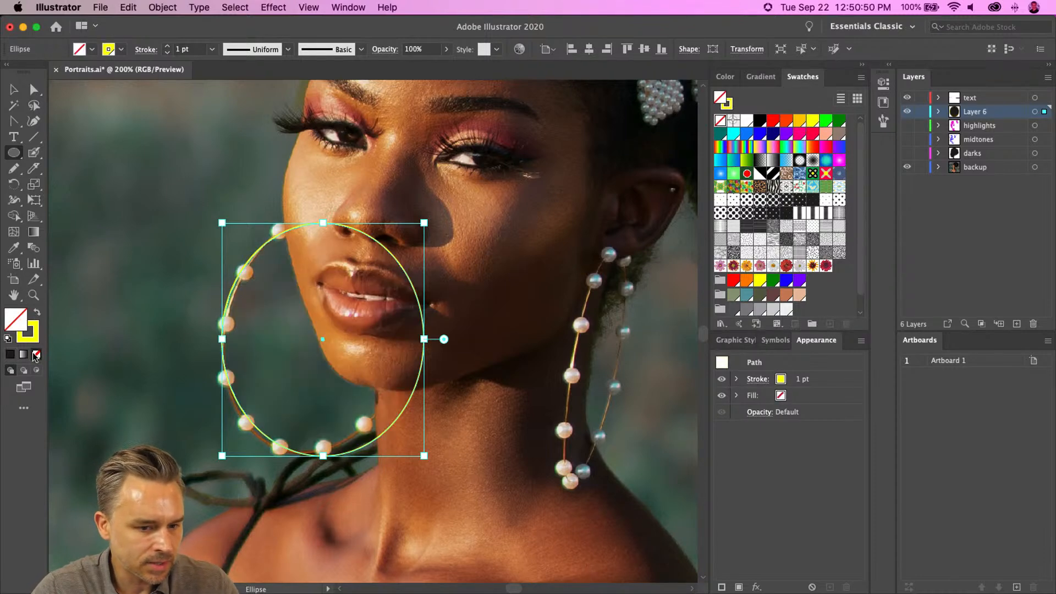
{"action": "left_click", "coordinate": [167, 46]}
{"action": "left_click", "coordinate": [166, 46]}
{"action": "left_click", "coordinate": [166, 46]}
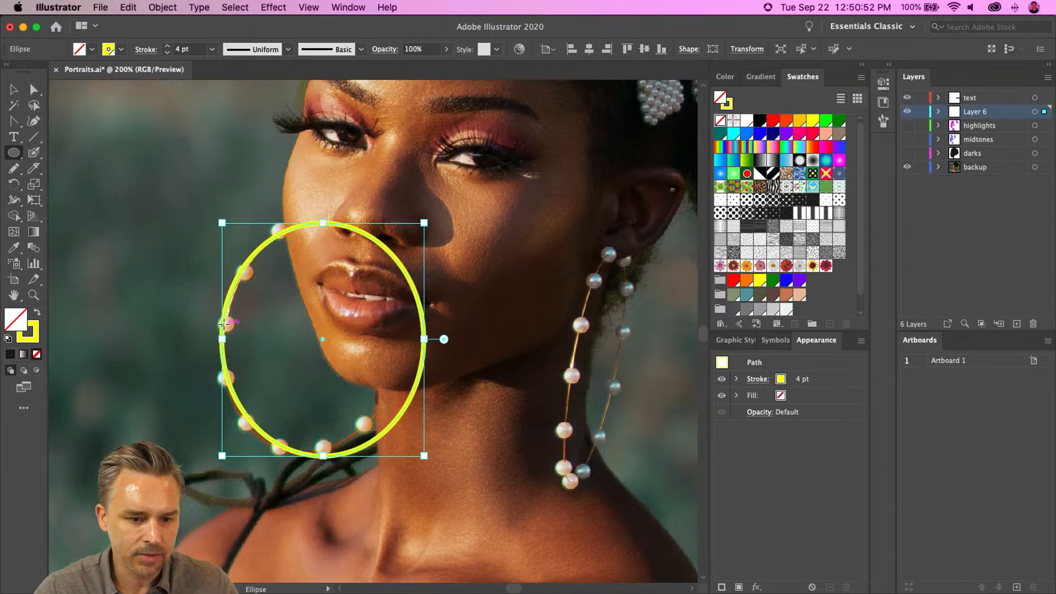
{"action": "left_click", "coordinate": [168, 53]}
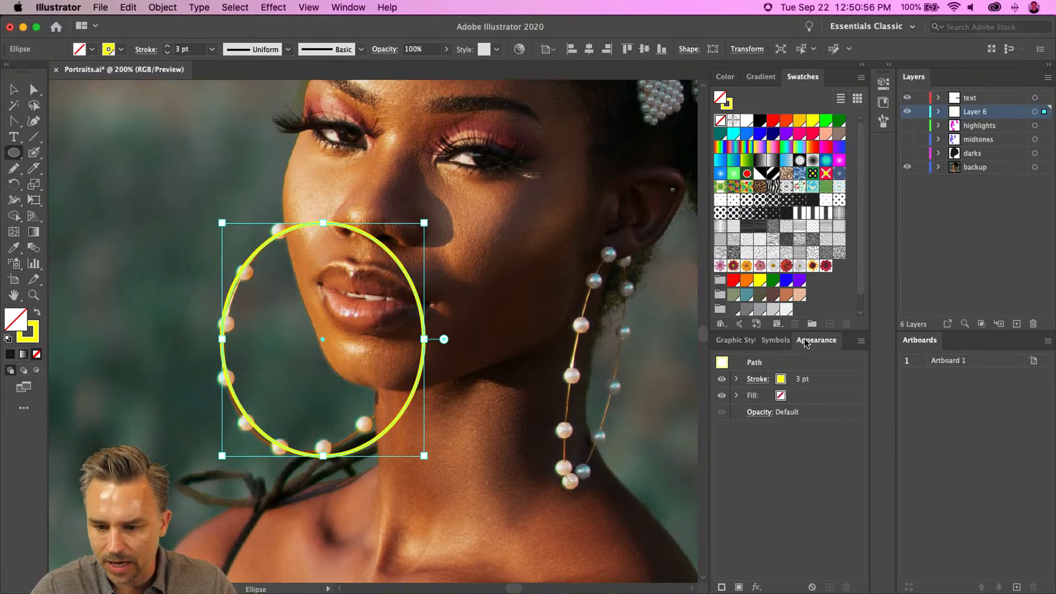
Add a second stroke to the ellipse above the yellow one, color it red, and leave the fill empty.
{"action": "left_click", "coordinate": [739, 587]}
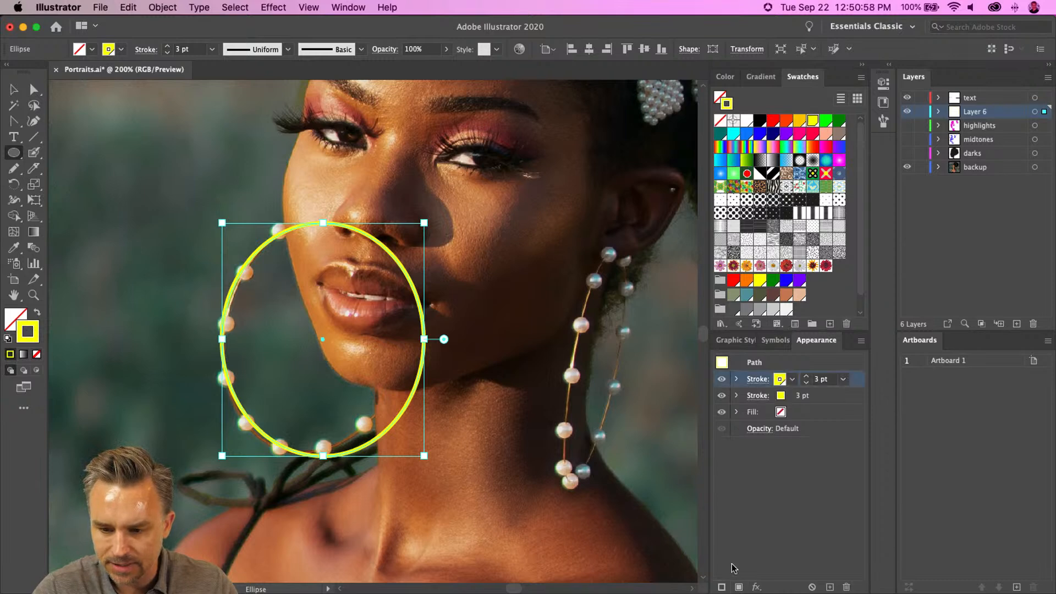
{"action": "left_click_drag", "start_coordinate": [795, 343], "coordinate": [464, 238]}
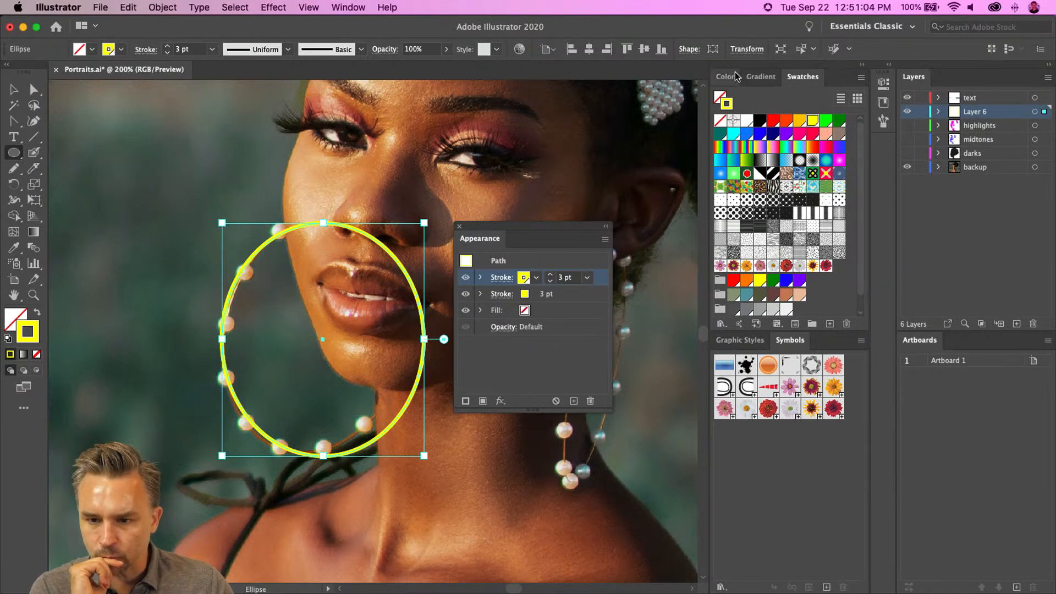
{"action": "left_click", "coordinate": [888, 68]}
{"action": "left_click_drag", "start_coordinate": [477, 239], "coordinate": [606, 342]}
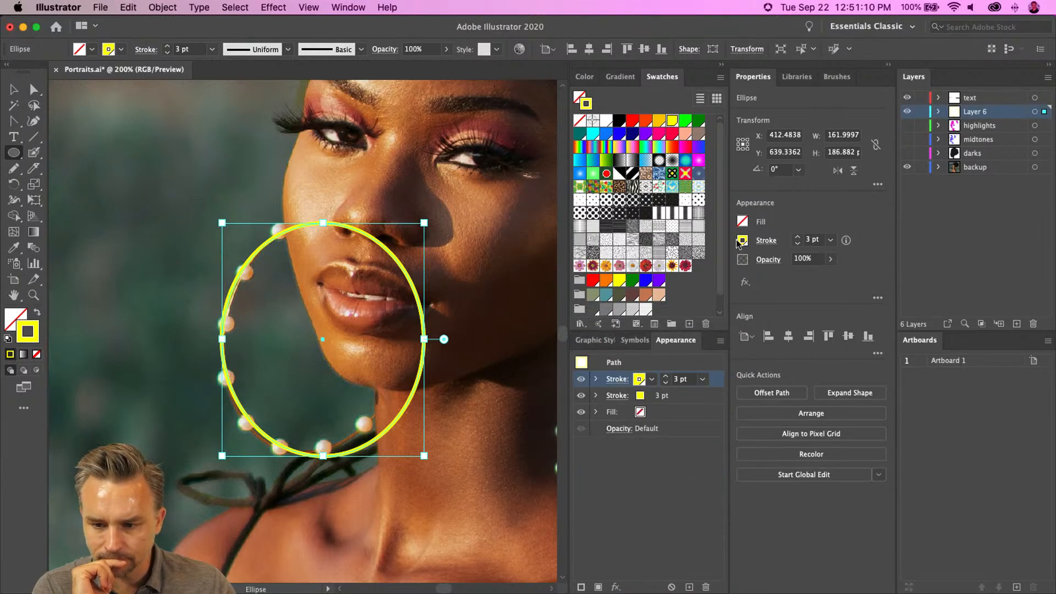
{"action": "left_click", "coordinate": [742, 241]}
{"action": "left_click", "coordinate": [632, 122]}
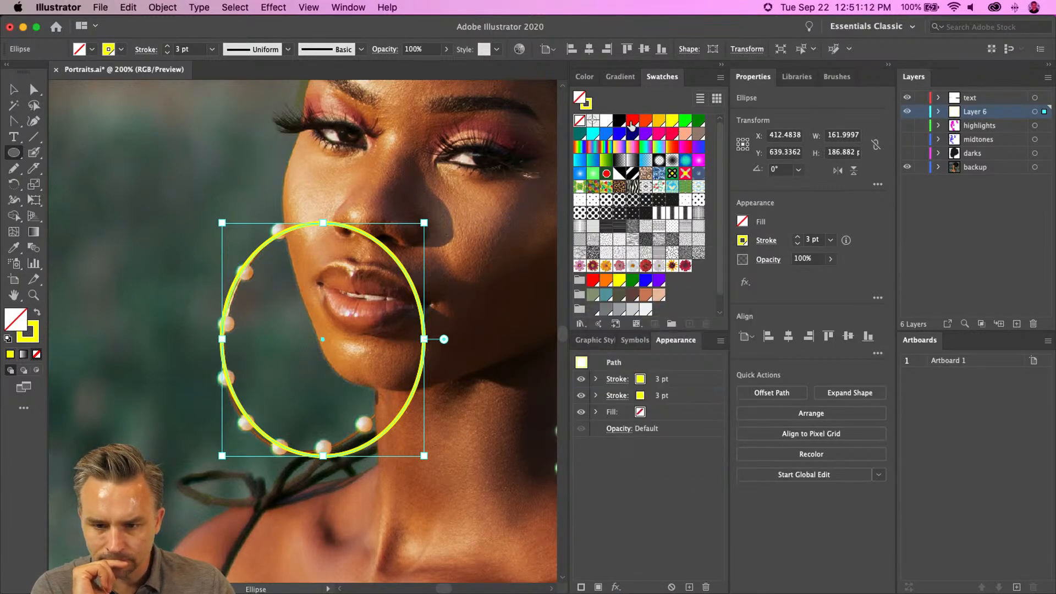
{"action": "left_click", "coordinate": [633, 123]}
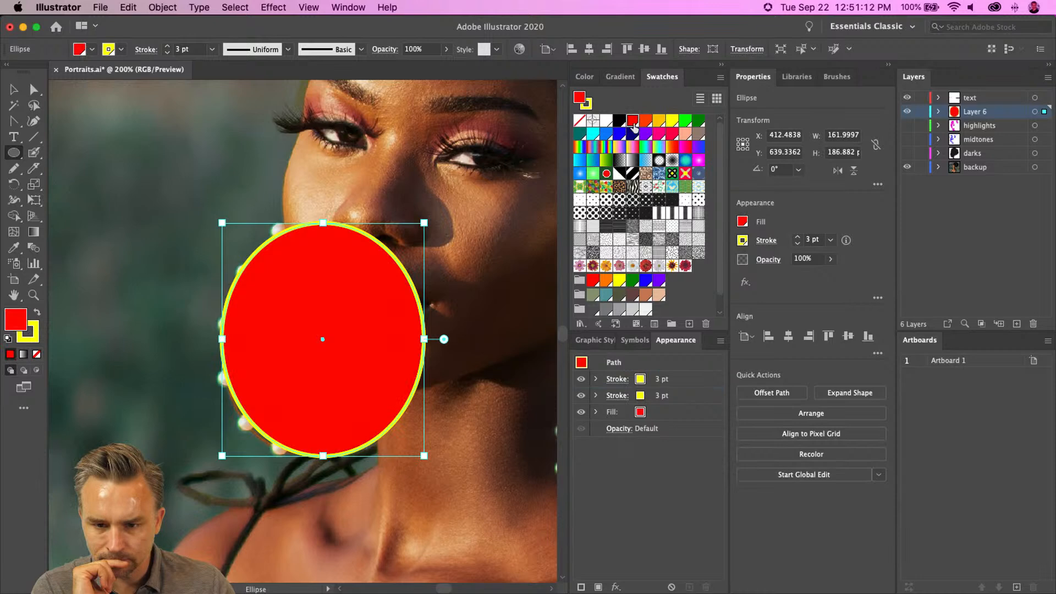
{"action": "left_click", "coordinate": [37, 313]}
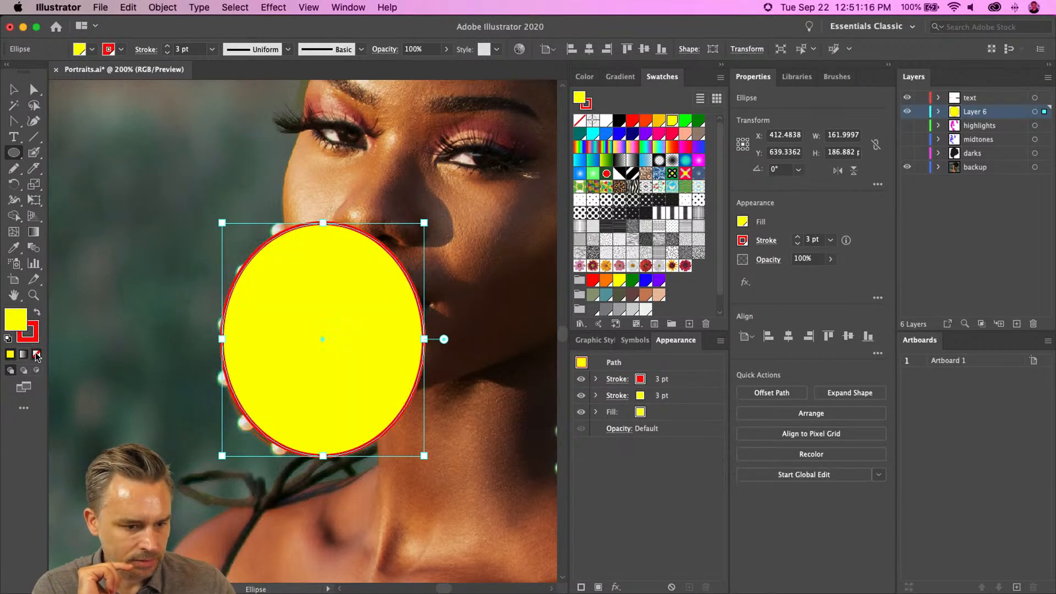
{"action": "left_click", "coordinate": [36, 354]}
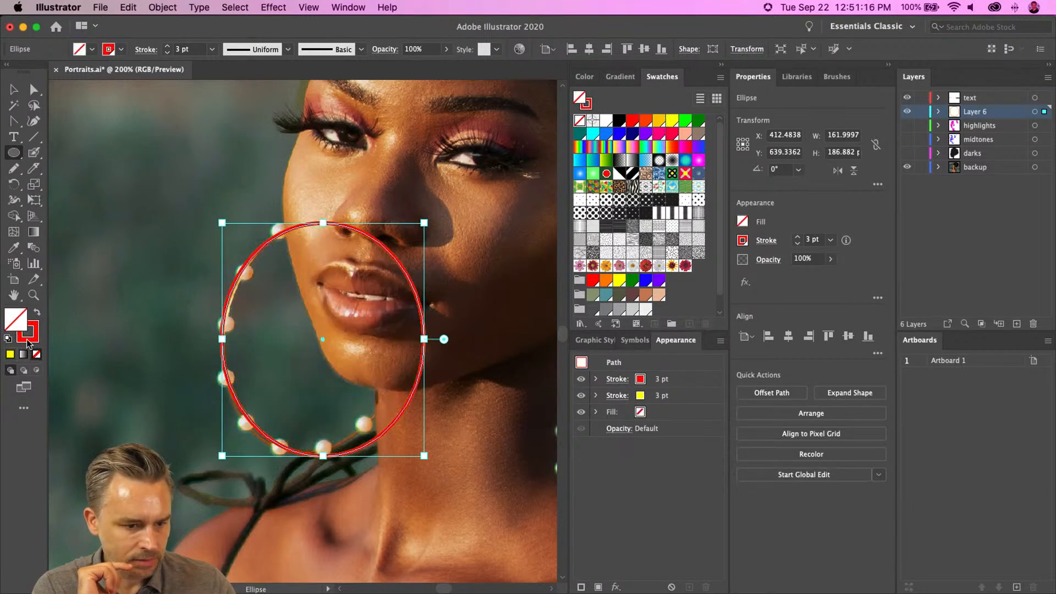
Make the red stroke an 11 pt dashed line with round caps and corners, a 0 pt dash and a 20 pt gap.
{"action": "left_click", "coordinate": [766, 241]}
{"action": "left_click", "coordinate": [634, 333]}
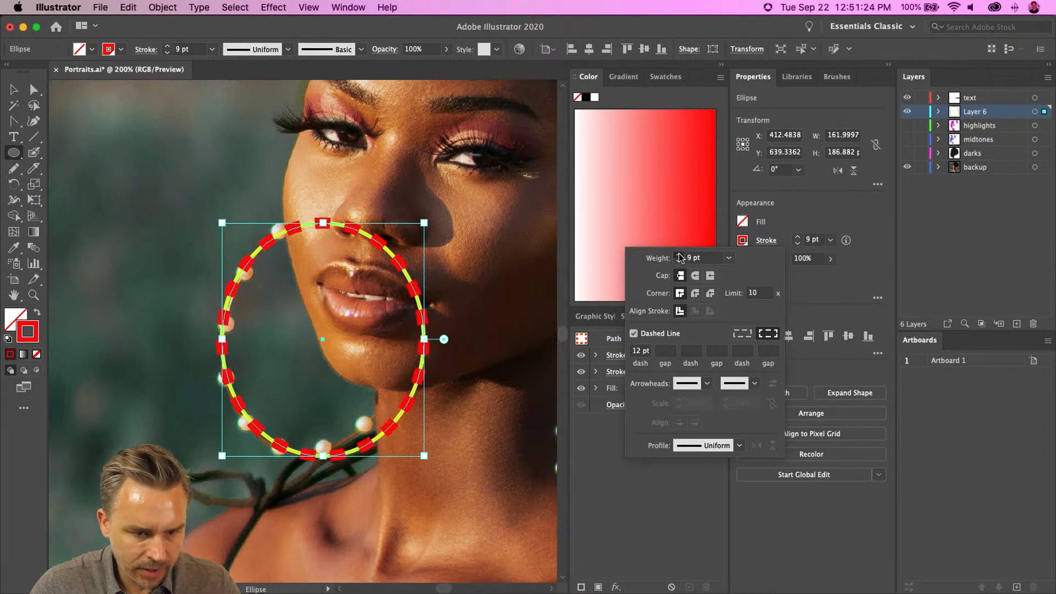
{"action": "left_click", "coordinate": [696, 275]}
{"action": "left_click", "coordinate": [696, 292]}
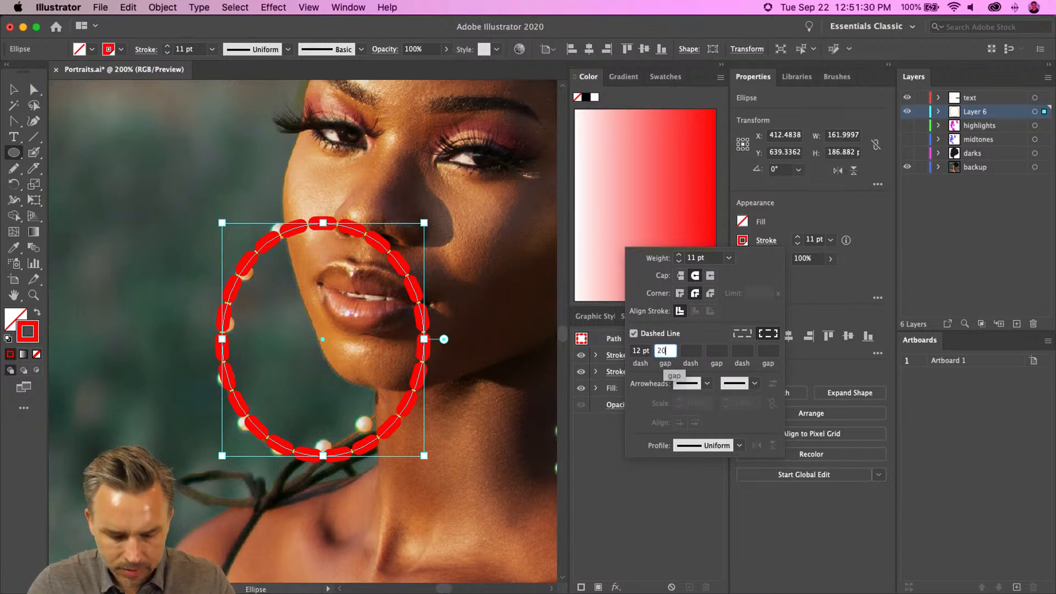
{"action": "key", "text": "Tab"}
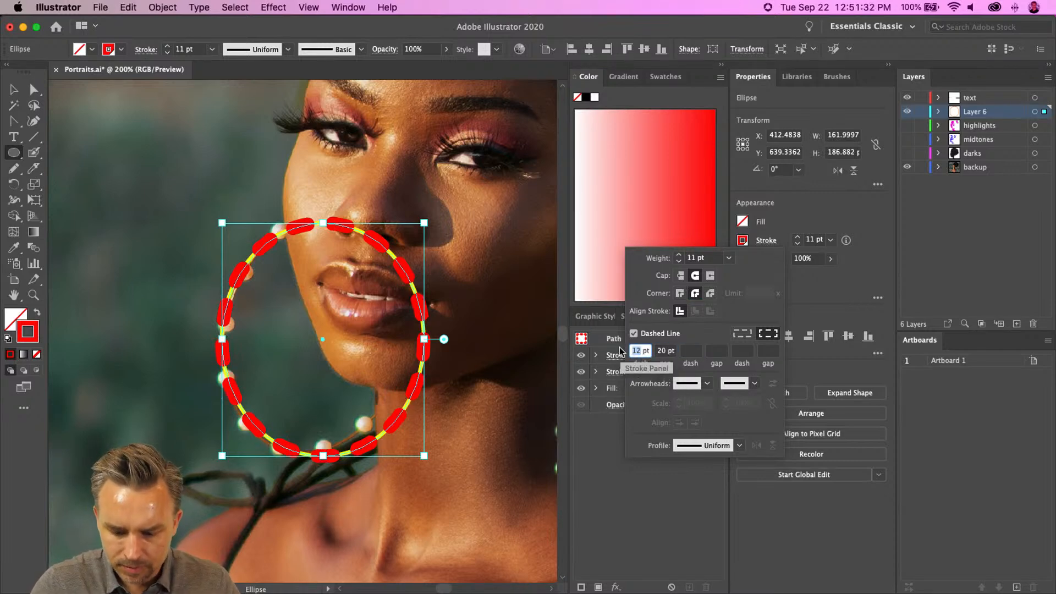
{"action": "type", "text": "0"}
{"action": "key", "text": "Tab"}
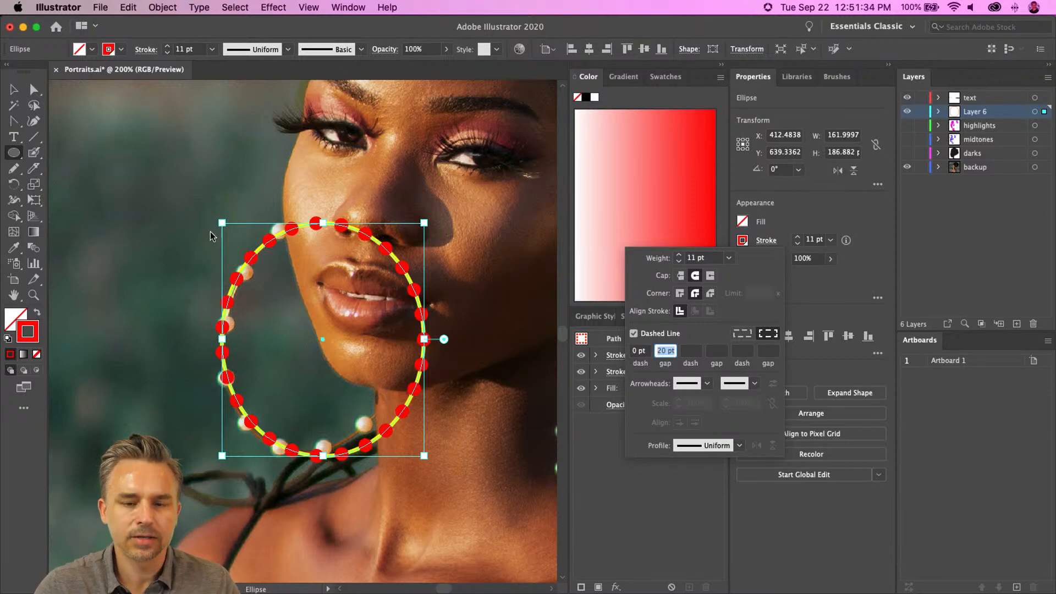
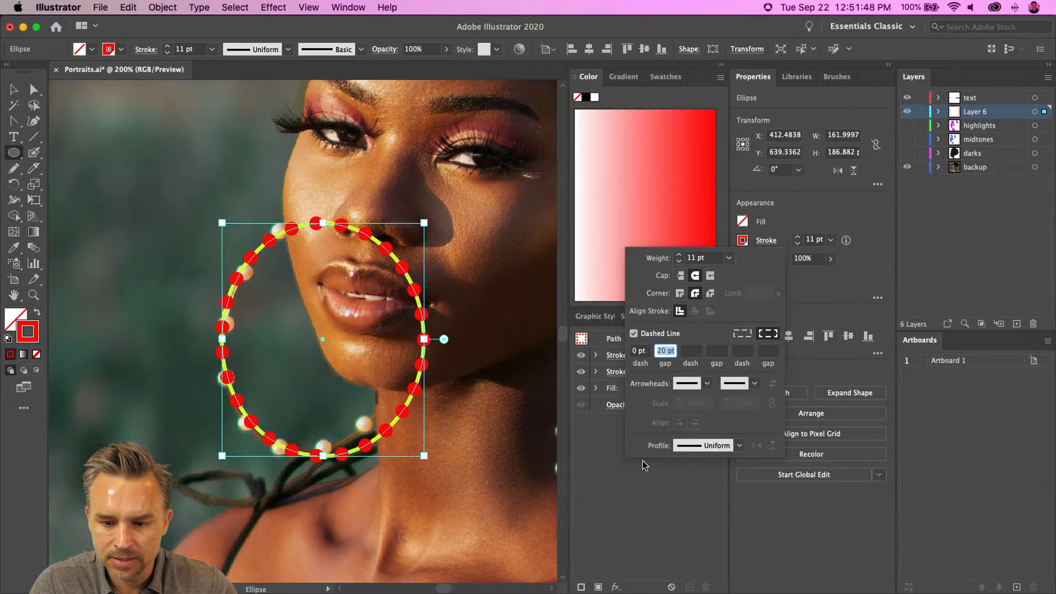
{"action": "left_click", "coordinate": [644, 509]}
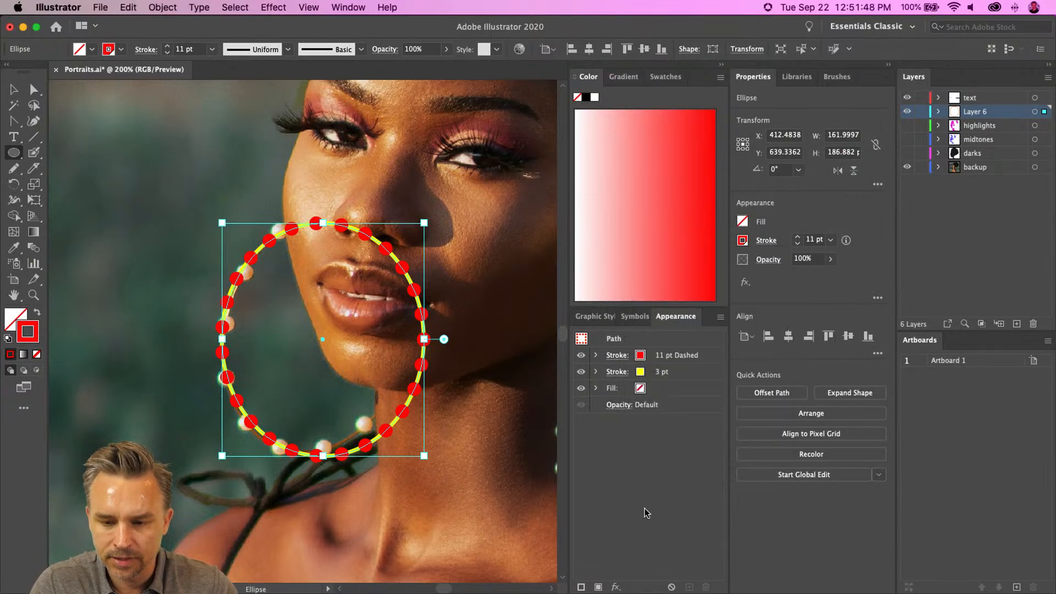
Recolor the dashed bead stroke golden orange and set the solid yellow stroke's weight to 1 pt.
{"action": "left_click", "coordinate": [742, 240]}
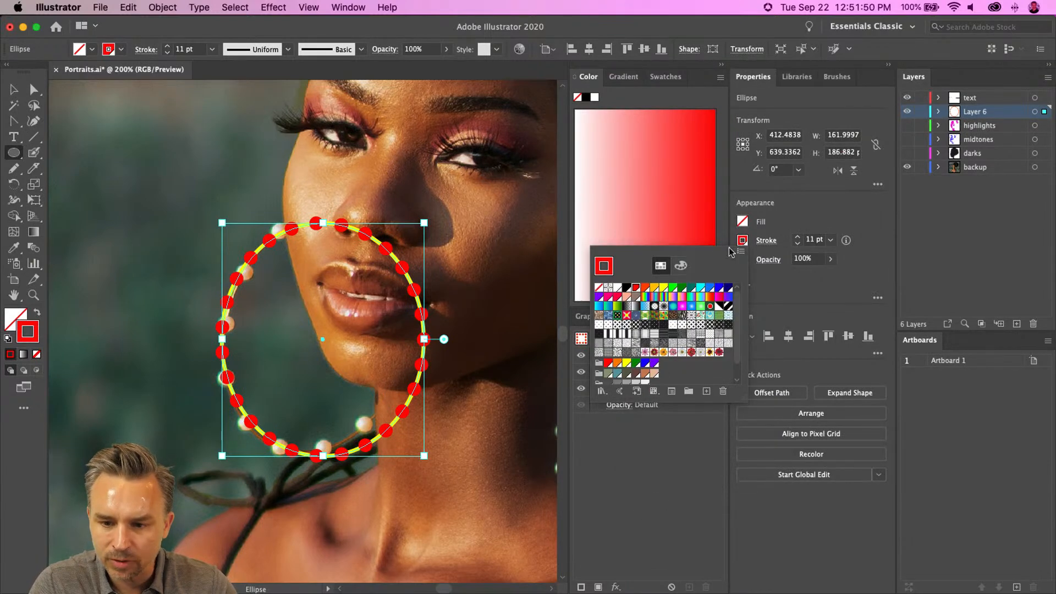
{"action": "left_click", "coordinate": [655, 288]}
{"action": "left_click", "coordinate": [588, 419]}
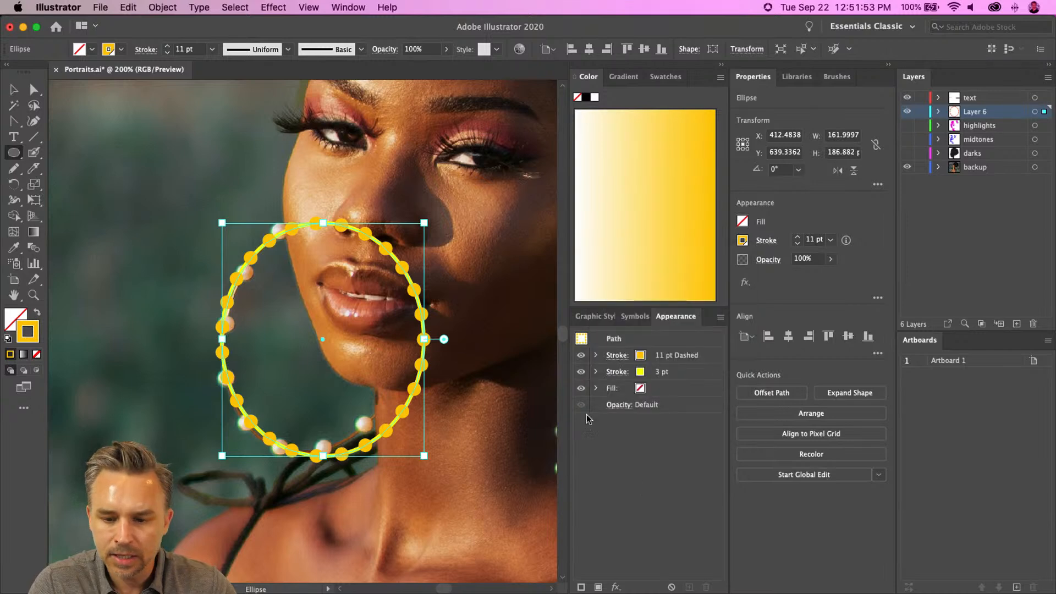
{"action": "left_click", "coordinate": [642, 375]}
{"action": "left_click", "coordinate": [656, 376]}
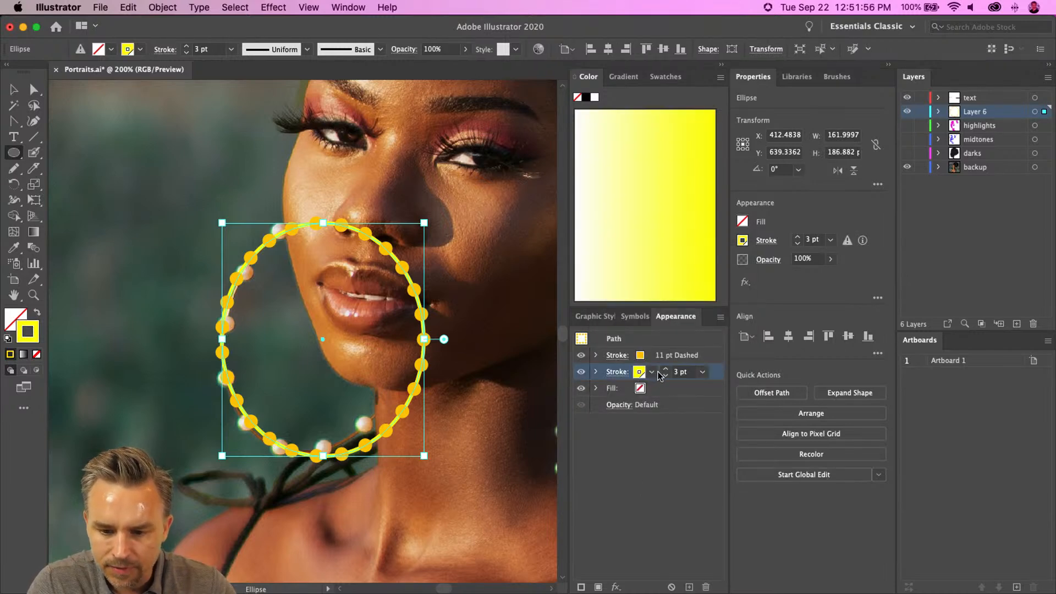
{"action": "left_click", "coordinate": [665, 376]}
Copy the beaded ellipse onto the earring below the ear, narrowing it to about 48 by 186 px and tilting it to match.
{"action": "left_click", "coordinate": [13, 89]}
{"action": "left_click", "coordinate": [162, 258]}
{"action": "key", "text": "super+minus"}
{"action": "key", "text": "super+minus"}
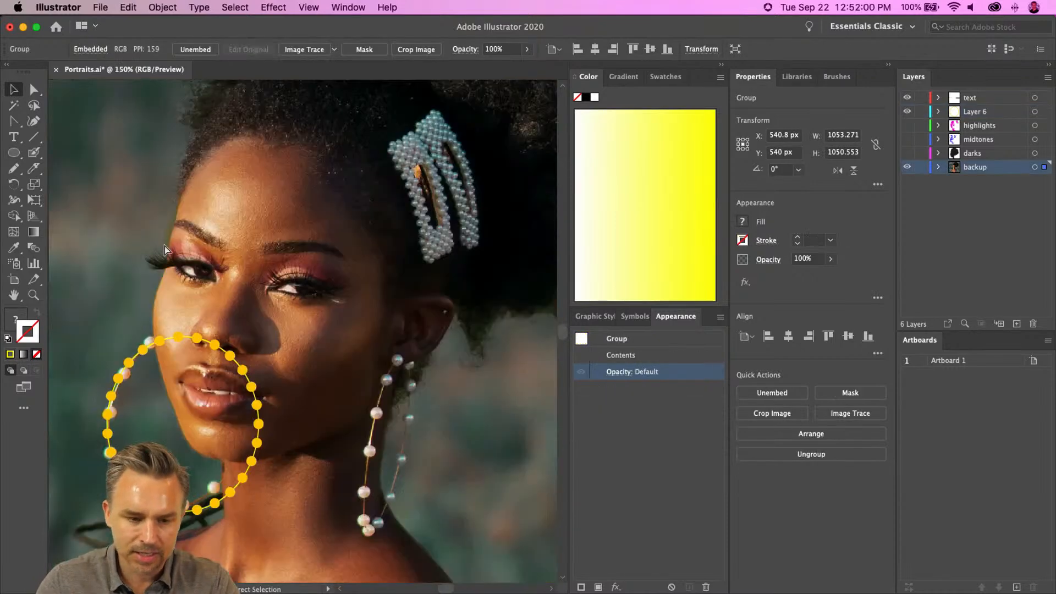
{"action": "left_click_drag", "start_coordinate": [180, 371], "coordinate": [347, 408]}
{"action": "left_click_drag", "start_coordinate": [341, 349], "coordinate": [350, 343]}
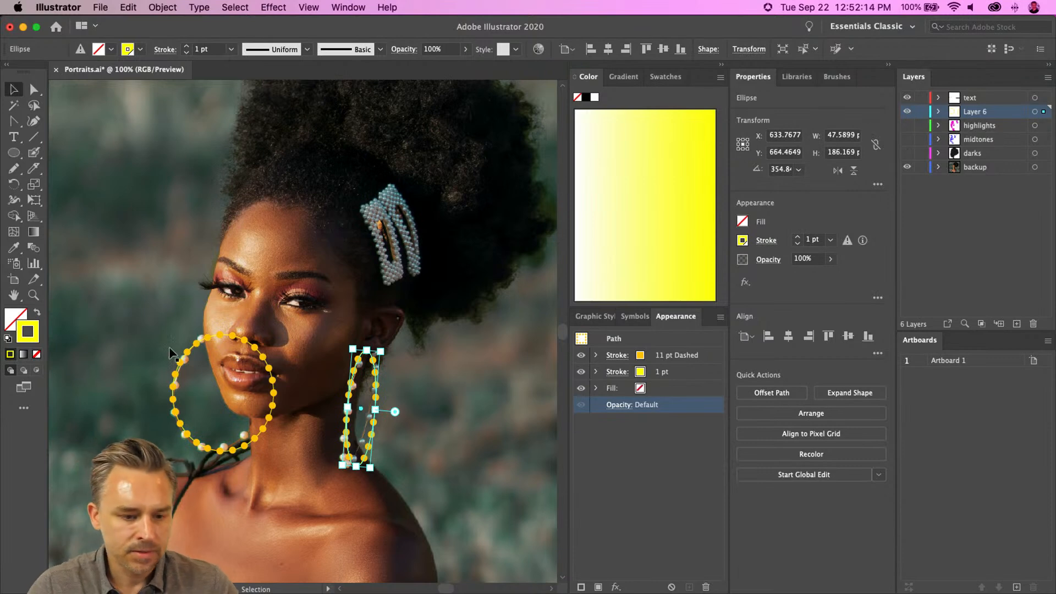
Cut the large beaded hoop, show the highlights, midtones and darks layers, and hide the backup photo.
{"action": "left_click", "coordinate": [179, 366]}
{"action": "key", "text": "Delete"}
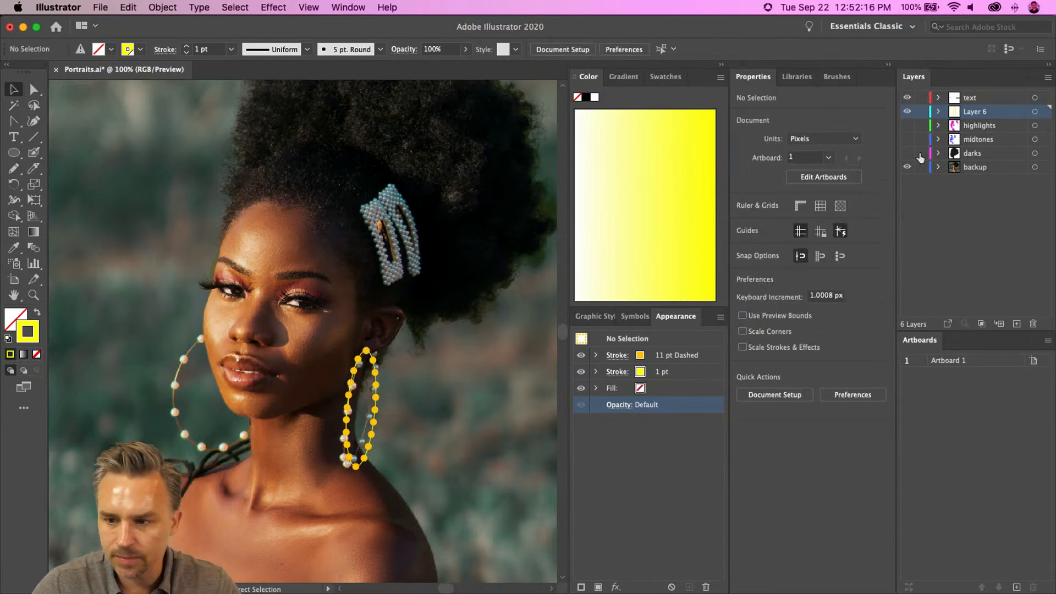
{"action": "left_click", "coordinate": [907, 154]}
{"action": "left_click", "coordinate": [907, 168]}
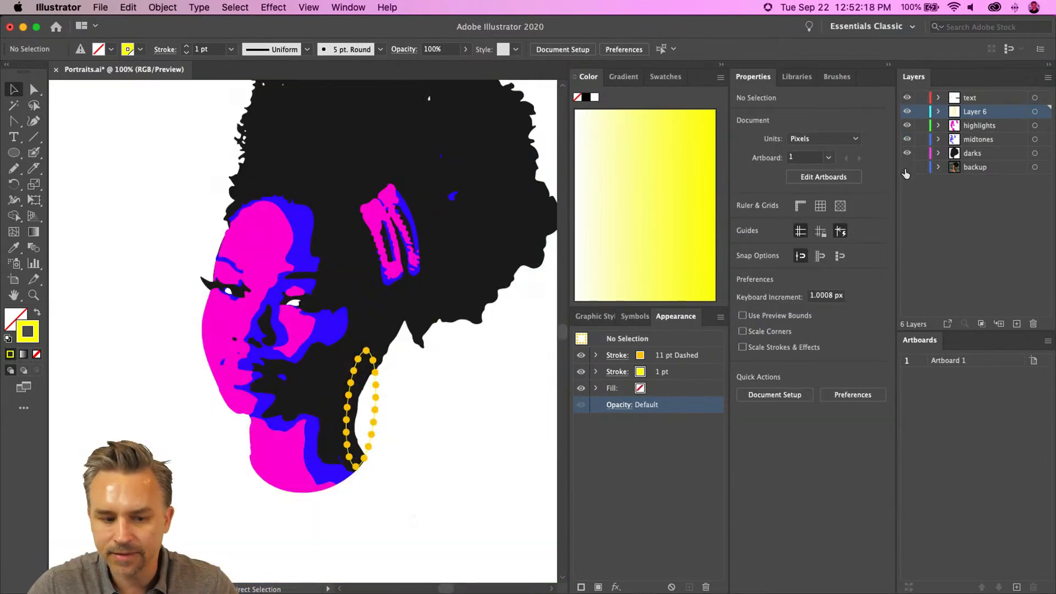
Add a new layer directly above the backup layer and paste the large hoop in place on it.
{"action": "left_click", "coordinate": [980, 170]}
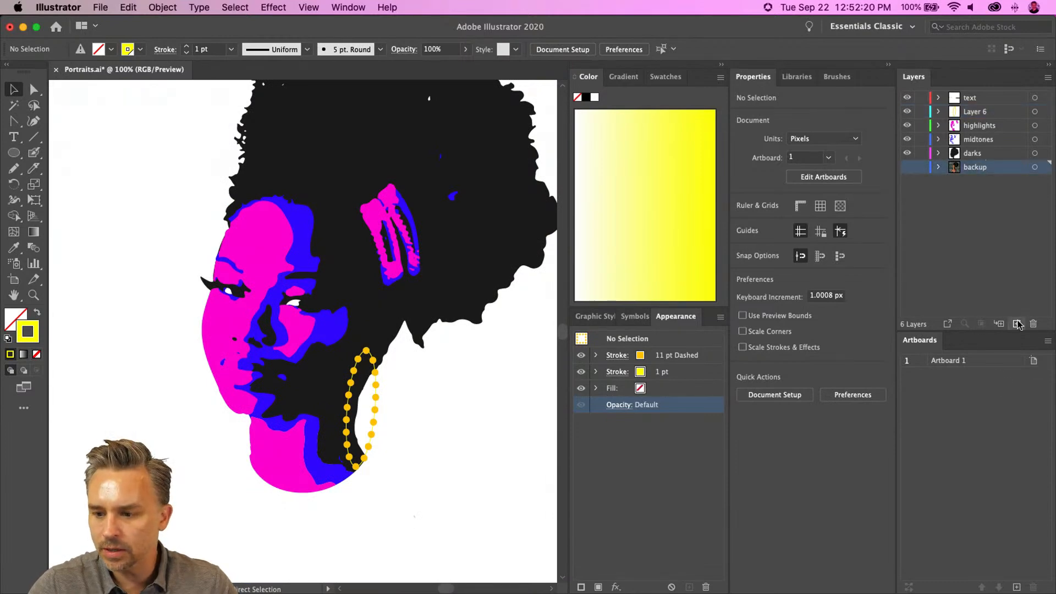
{"action": "key", "text": "super+f"}
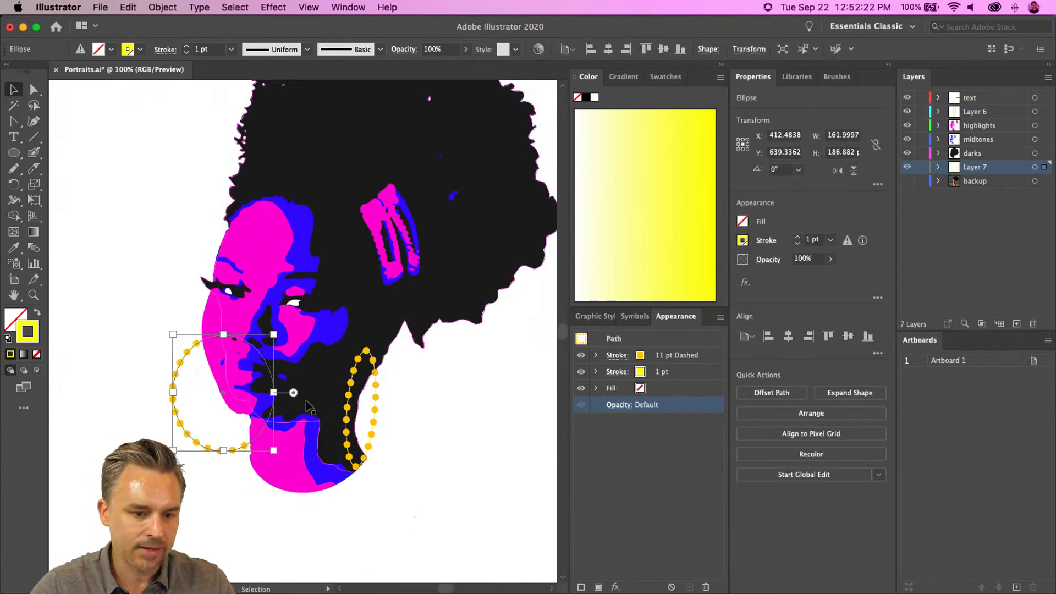
{"action": "left_click", "coordinate": [141, 278]}
Draw a square about 745 px wide on Layer 7, behind the head and hair.
{"action": "left_click", "coordinate": [13, 152]}
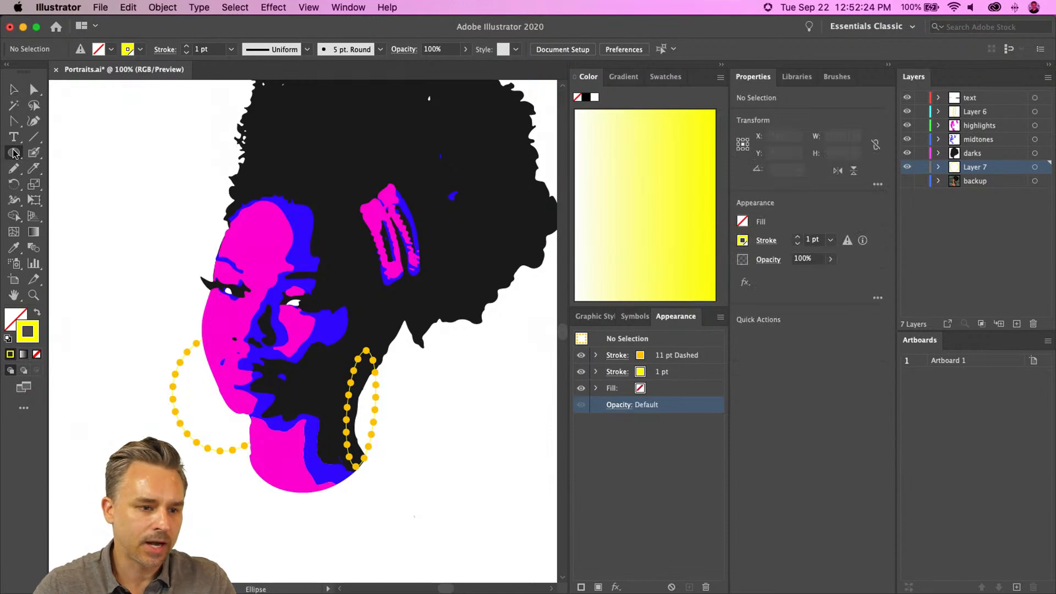
{"action": "left_click_drag", "start_coordinate": [13, 155], "coordinate": [33, 153]}
{"action": "key", "text": "super+minus"}
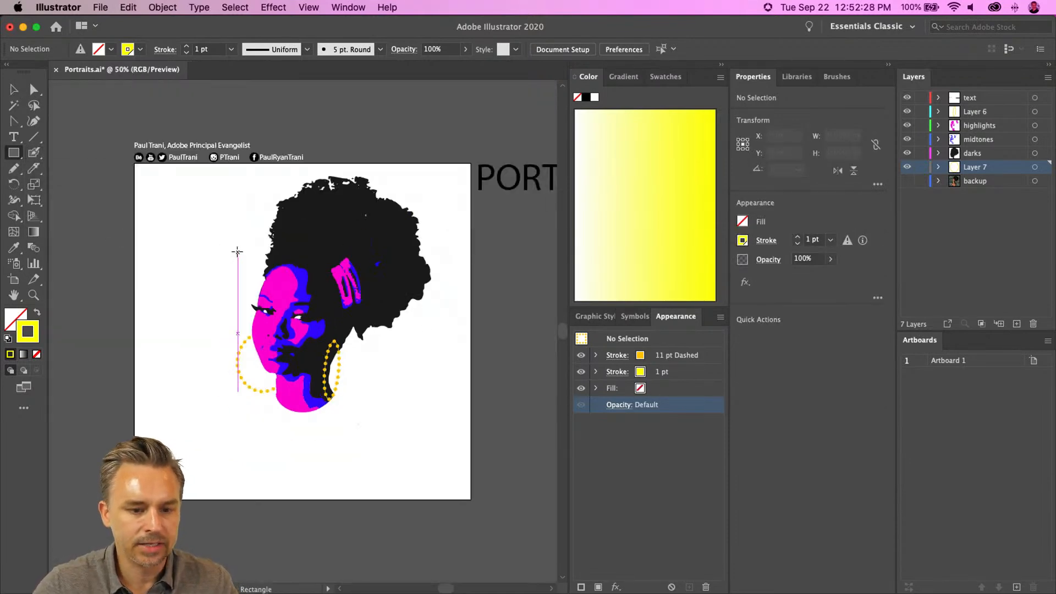
{"action": "left_click_drag", "start_coordinate": [208, 176], "coordinate": [442, 408]}
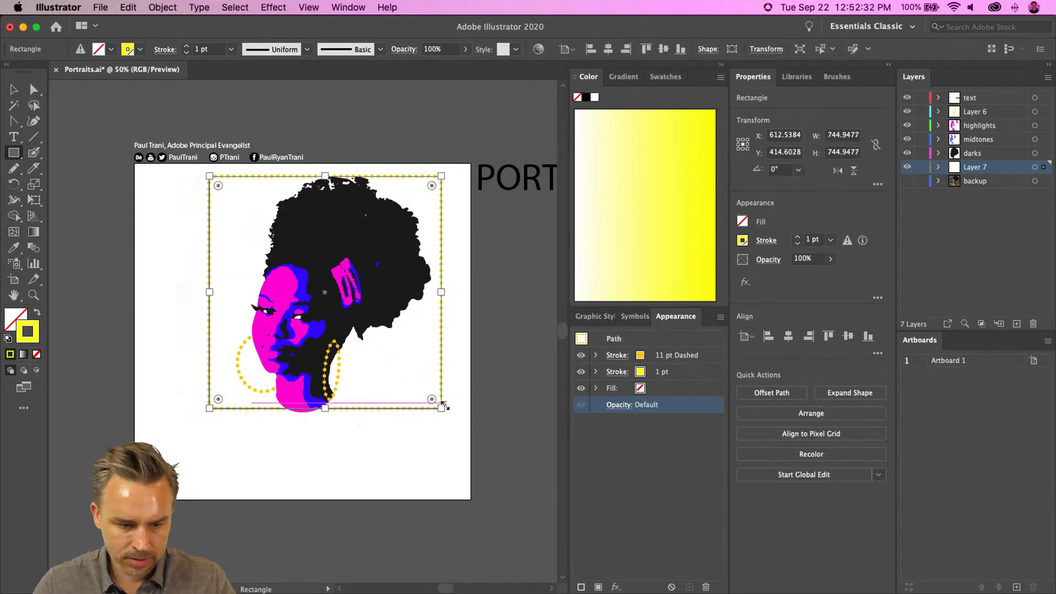
{"action": "key", "text": "super"}
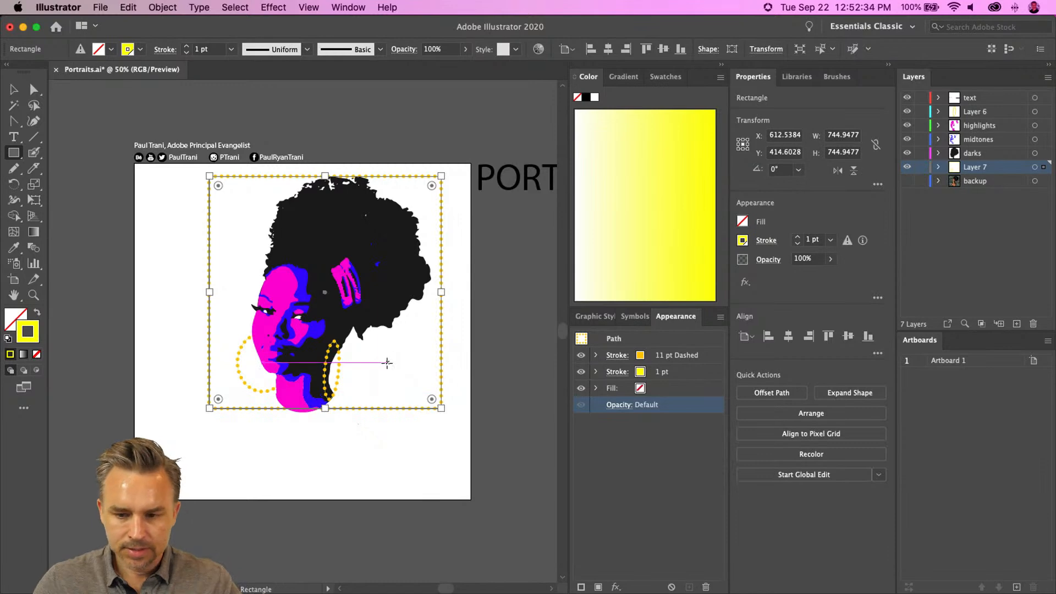
Reduce the square to a basic appearance without a stroke and fill it with cyan.
{"action": "left_click", "coordinate": [720, 317]}
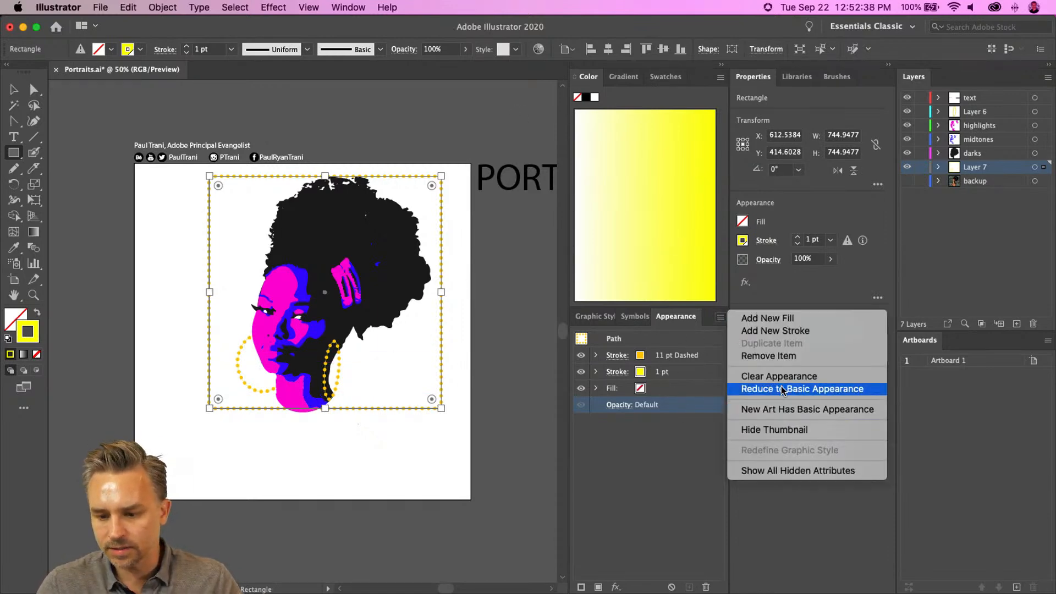
{"action": "left_click", "coordinate": [782, 389]}
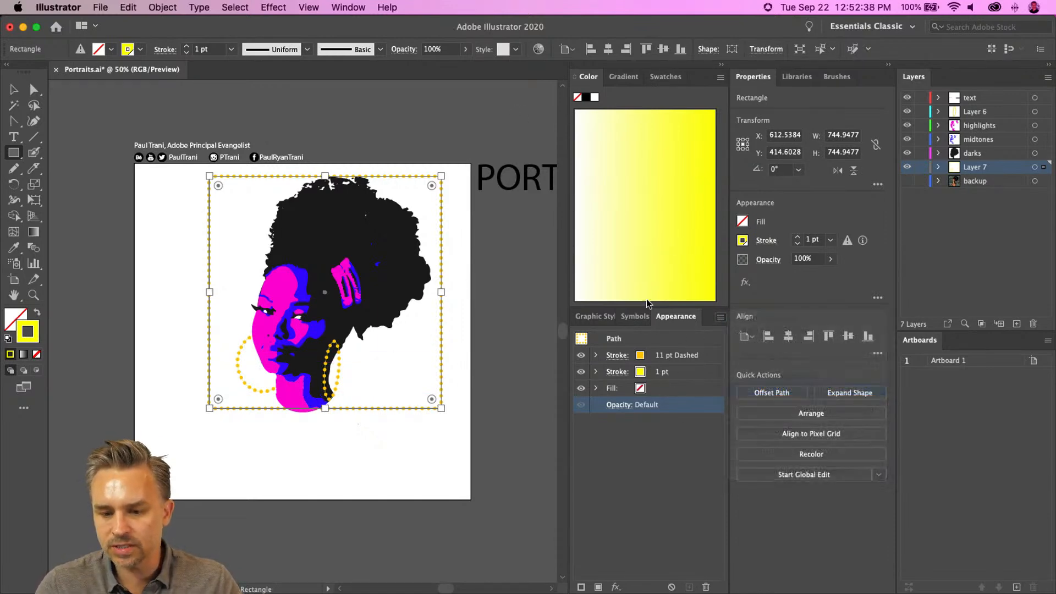
{"action": "left_click", "coordinate": [37, 313]}
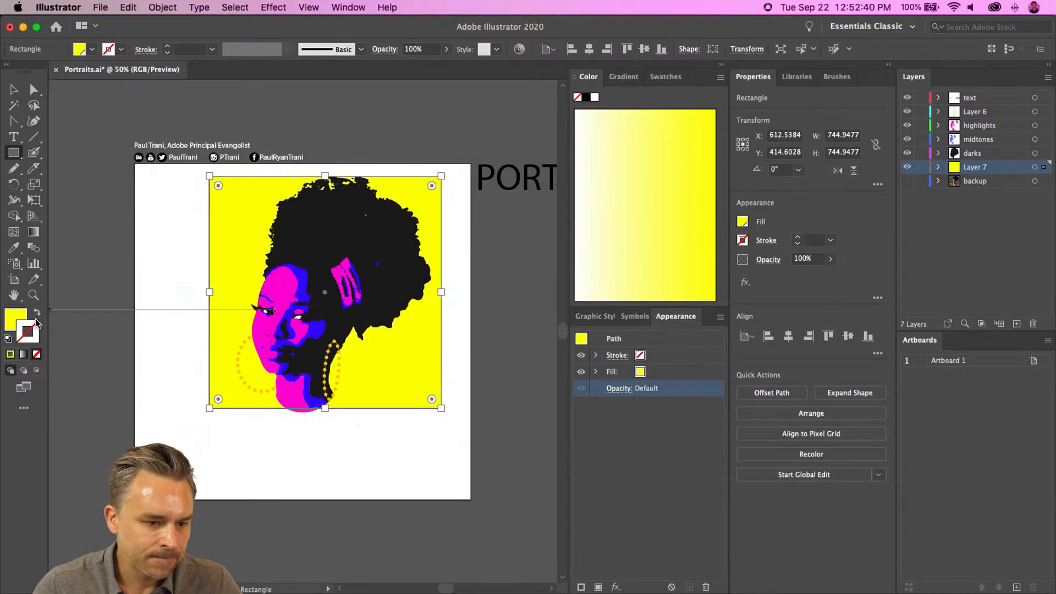
{"action": "left_click", "coordinate": [743, 222]}
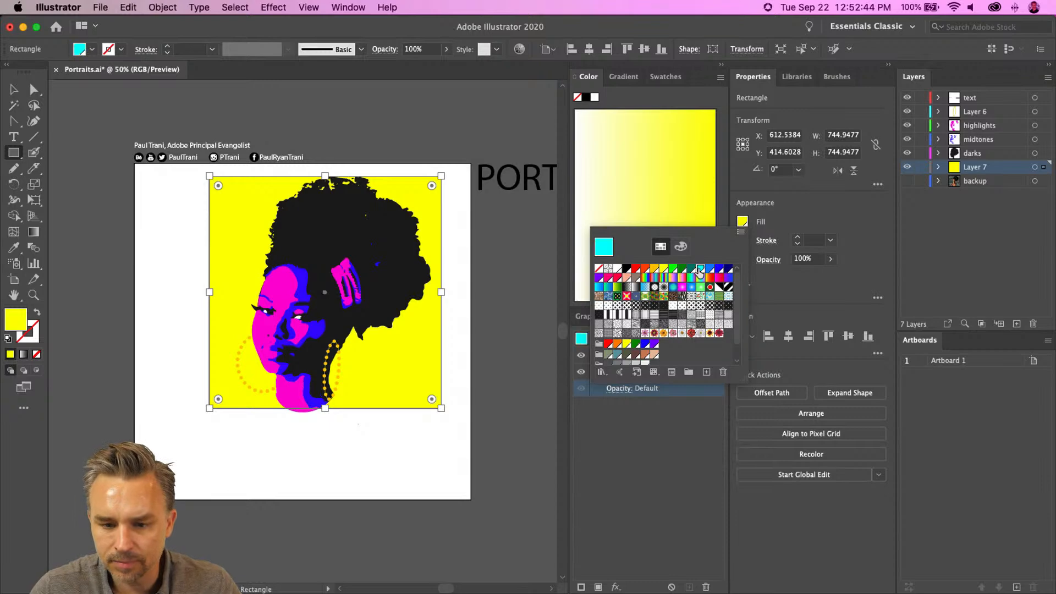
{"action": "left_click", "coordinate": [700, 270]}
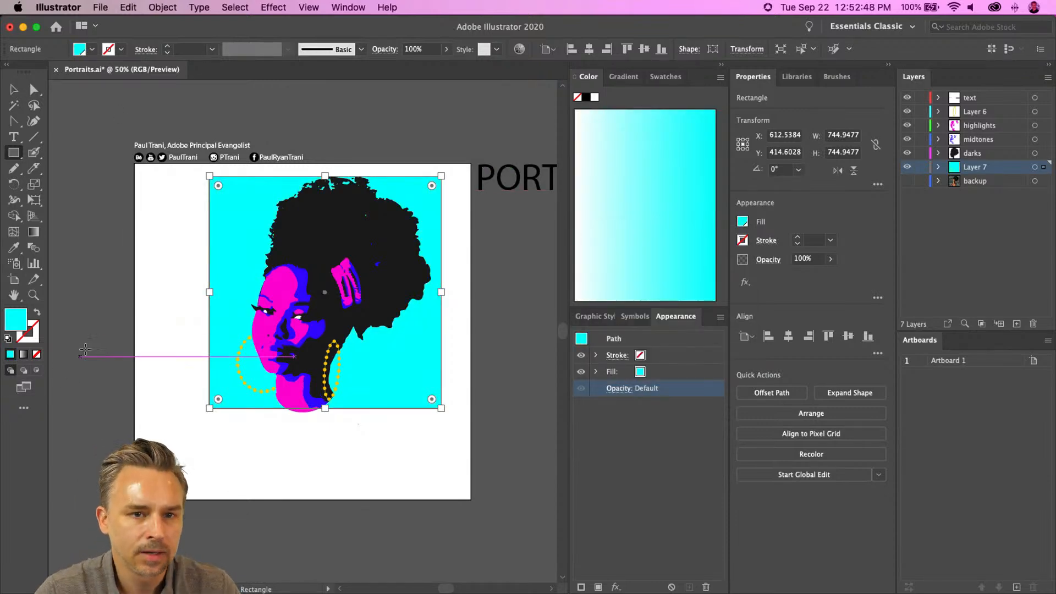
Resize the cyan background to about 724 by 757 px, fitting it to the base of the neck and the hair's outer edge.
{"action": "key", "text": "v"}
{"action": "left_click", "coordinate": [165, 299]}
{"action": "left_click", "coordinate": [223, 360]}
{"action": "mouse_move", "coordinate": [210, 408]}
{"action": "left_mouse_down"}
{"action": "mouse_move", "coordinate": [197, 410]}
{"action": "mouse_move", "coordinate": [205, 413]}
{"action": "left_mouse_up"}
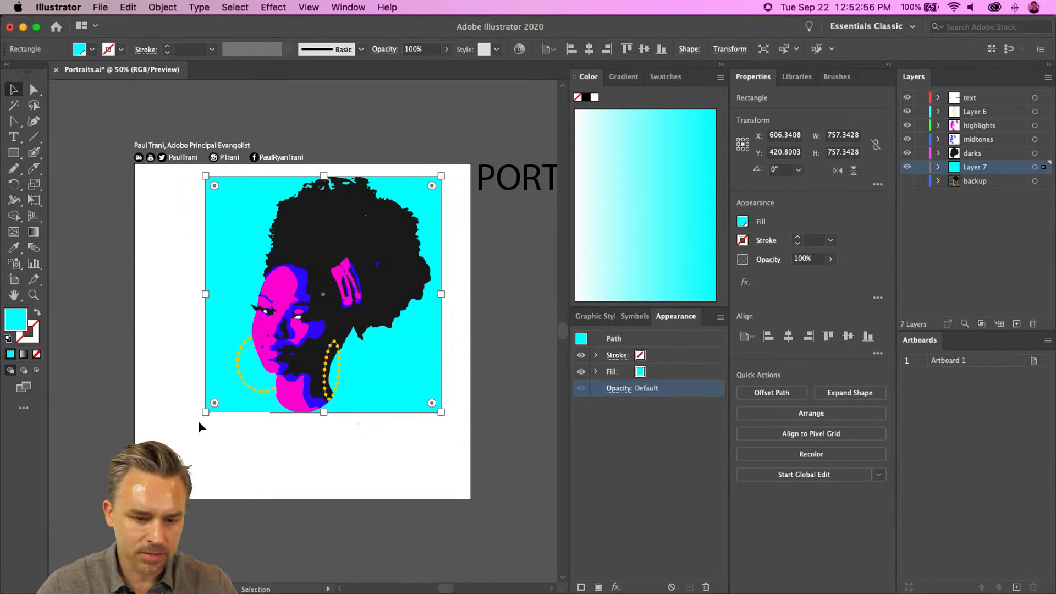
{"action": "key", "text": "super+equal"}
{"action": "key", "text": "super+equal"}
{"action": "key", "text": "super+equal"}
{"action": "key", "text": "super+minus"}
{"action": "key", "text": "super+minus"}
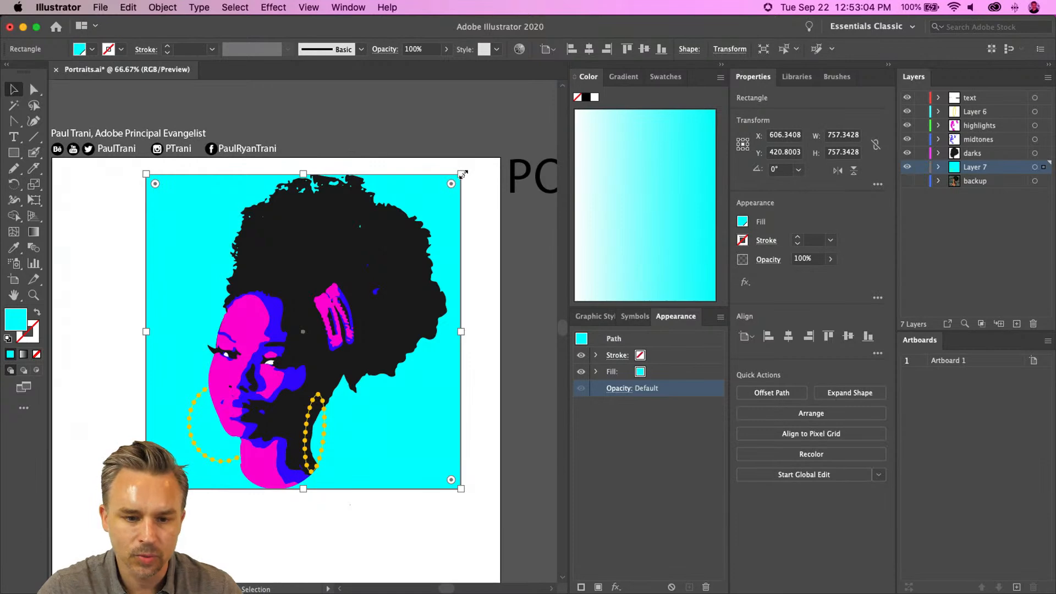
{"action": "mouse_move", "coordinate": [462, 174]}
{"action": "left_mouse_down"}
{"action": "mouse_move", "coordinate": [458, 185]}
{"action": "mouse_move", "coordinate": [448, 175]}
{"action": "left_mouse_up"}
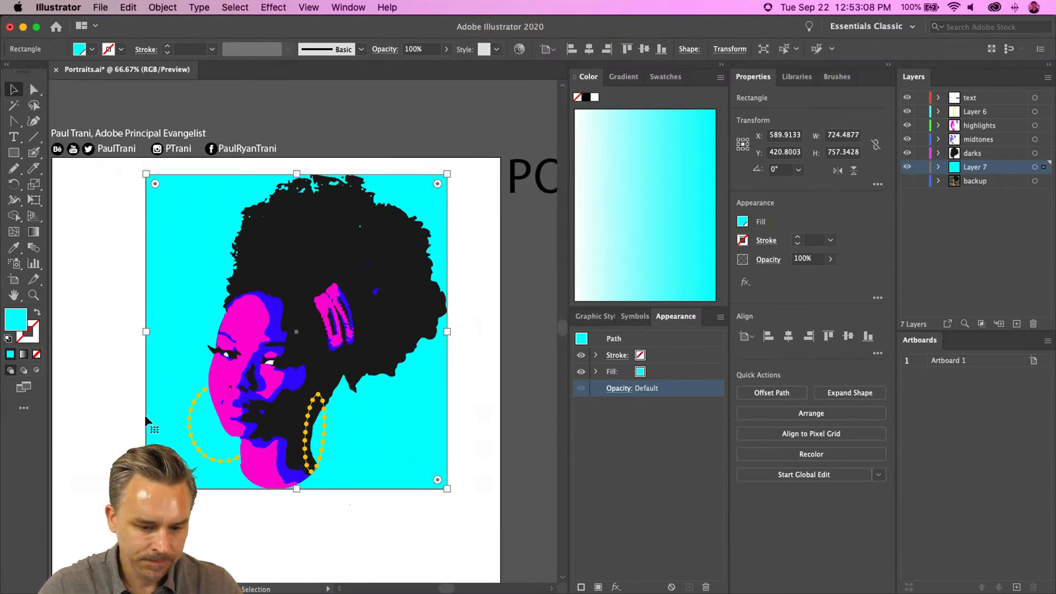
Rotate the narrow beaded earring to about 6.283° so it leans the opposite way.
{"action": "scroll", "coordinate": [298, 394], "scroll_direction": "down", "scroll_amount": 2}
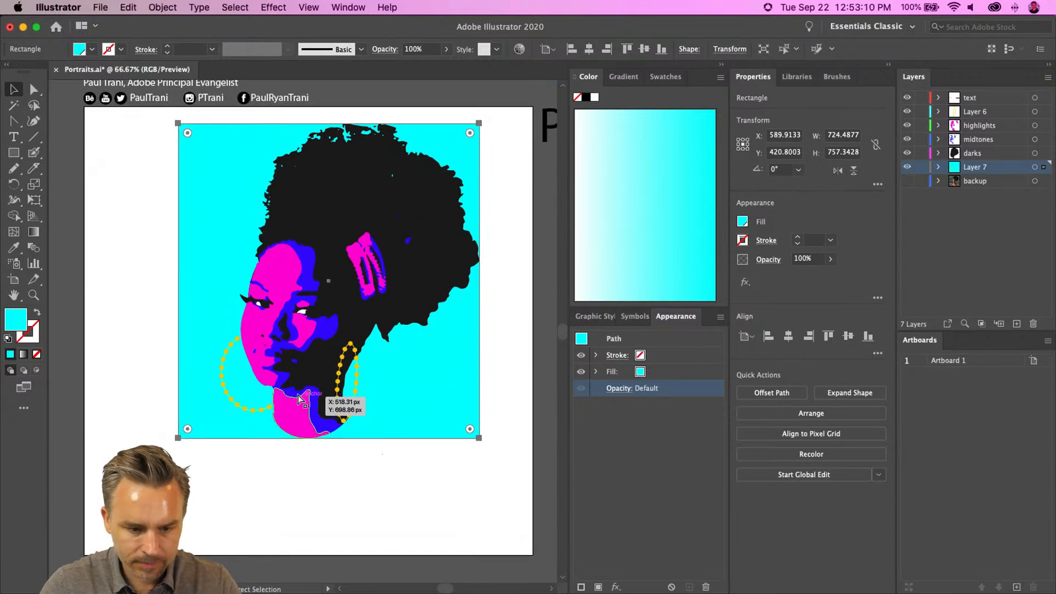
{"action": "key", "text": "super+equal"}
{"action": "key", "text": "super+equal"}
{"action": "scroll", "coordinate": [312, 393], "scroll_direction": "down", "scroll_amount": 5}
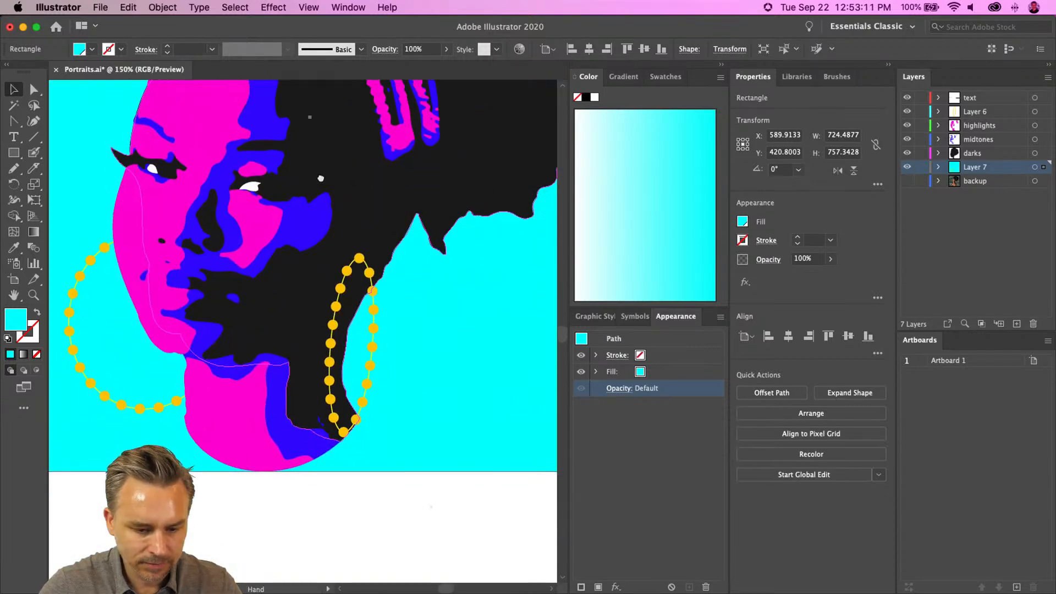
{"action": "left_click", "coordinate": [333, 361]}
{"action": "left_click", "coordinate": [330, 362]}
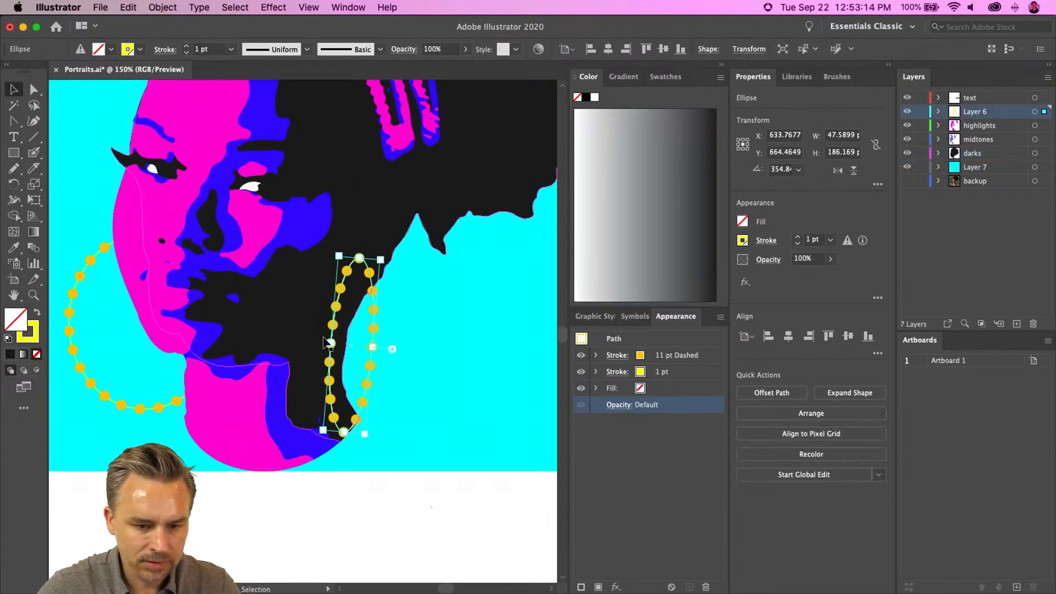
{"action": "left_click_drag", "start_coordinate": [337, 248], "coordinate": [313, 256]}
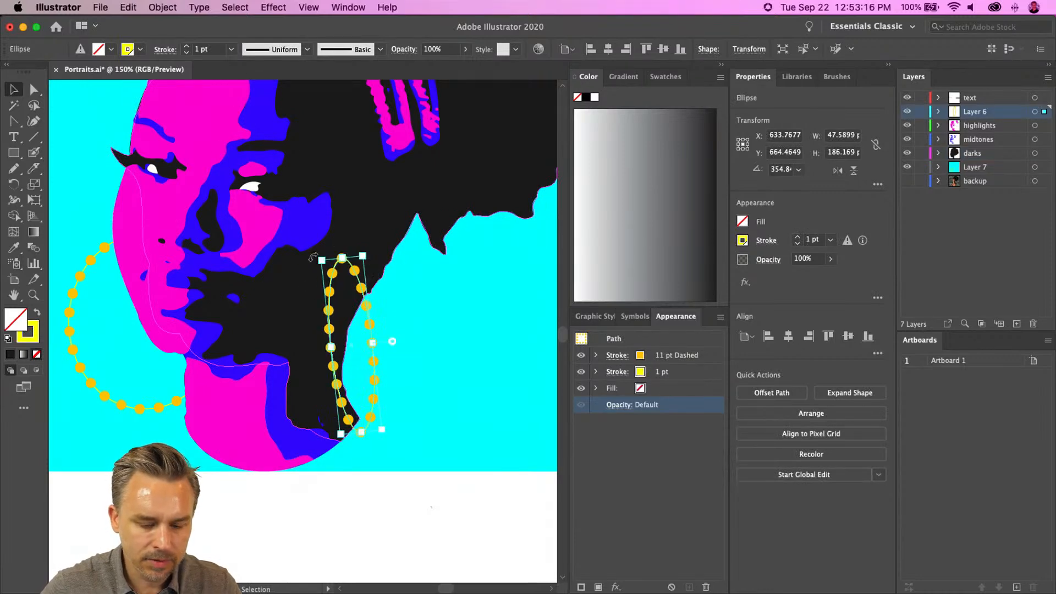
Nudge the narrow earring clear of the neck, centring it at about X 667, Y 669 px.
{"action": "key", "text": "Right"}
{"action": "key", "text": "Right"}
{"action": "key", "text": "Right"}
{"action": "key", "text": "shift+Up"}
{"action": "key", "text": "shift+Up"}
{"action": "key", "text": "shift+Right"}
{"action": "key", "text": "shift+Right"}
{"action": "key", "text": "Down"}
{"action": "key", "text": "Down"}
{"action": "key", "text": "Down"}
{"action": "key", "text": "Down"}
{"action": "key", "text": "shift+Right"}
{"action": "key", "text": "shift+Right"}
{"action": "key", "text": "shift+Down"}
{"action": "key", "text": "shift+Down"}
{"action": "key", "text": "shift+Left"}
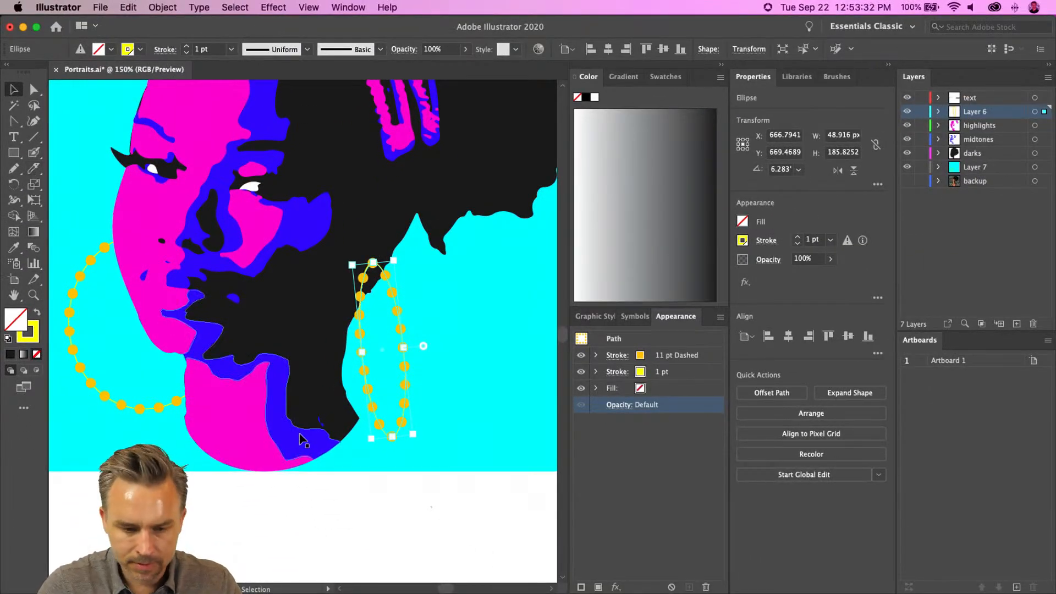
Draw a closed shoulder shape about 483 px wide with the Pen tool, from the neck down to the cyan background's lower edge.
{"action": "key", "text": "p"}
{"action": "left_click", "coordinate": [360, 419]}
{"action": "left_click", "coordinate": [477, 436]}
{"action": "left_click", "coordinate": [532, 472]}
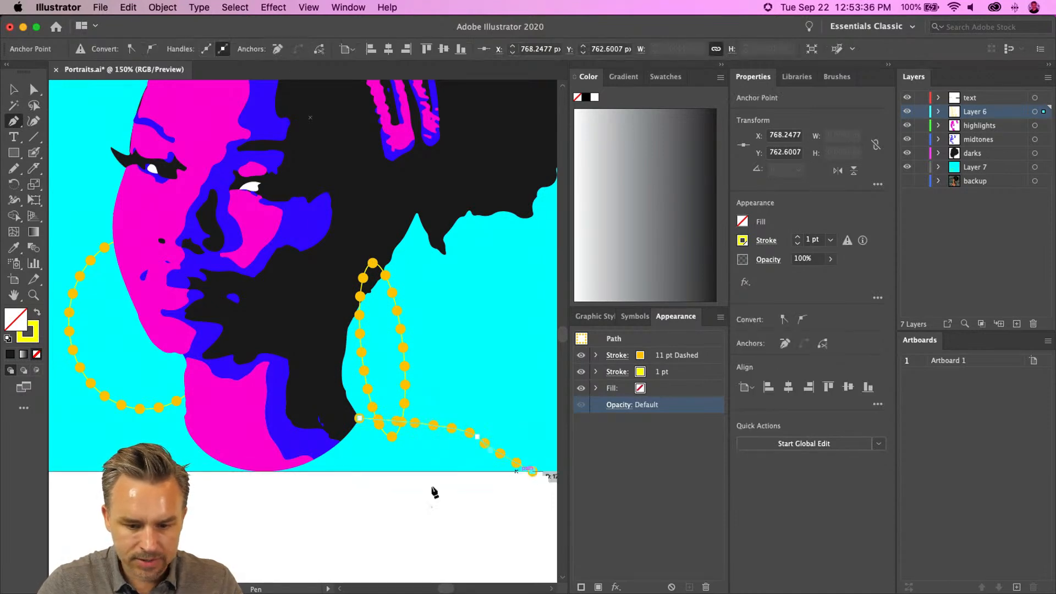
{"action": "left_click", "coordinate": [80, 471]}
{"action": "left_click", "coordinate": [139, 426]}
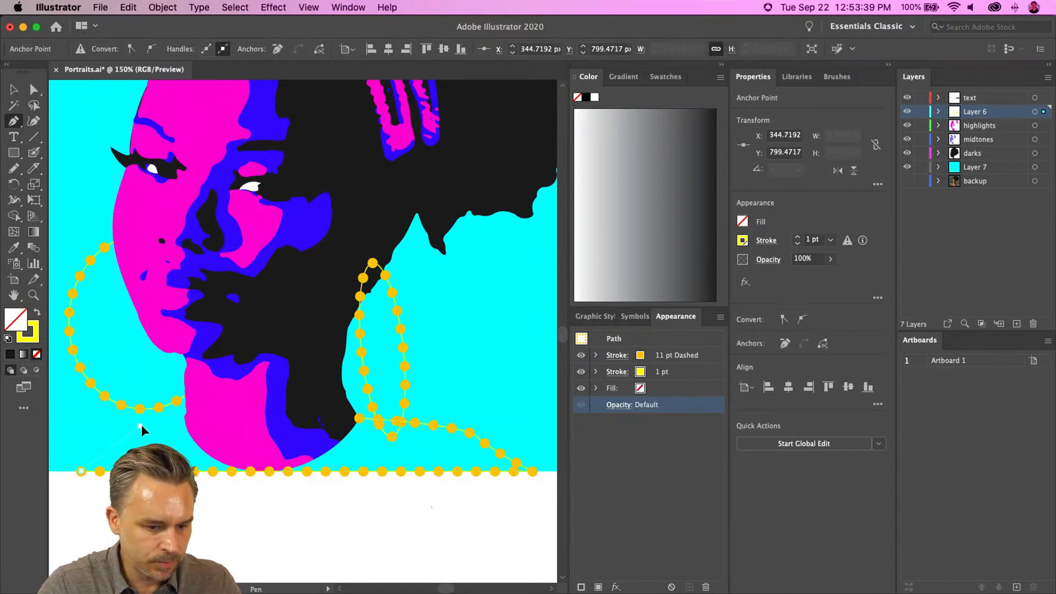
{"action": "left_click", "coordinate": [185, 420]}
{"action": "left_click", "coordinate": [328, 434]}
{"action": "left_click", "coordinate": [359, 419]}
Fill the shoulder shape with the hair's near-black colour and send it behind the beaded earring.
{"action": "key", "text": "i"}
{"action": "left_click", "coordinate": [330, 291]}
{"action": "left_click", "coordinate": [12, 90]}
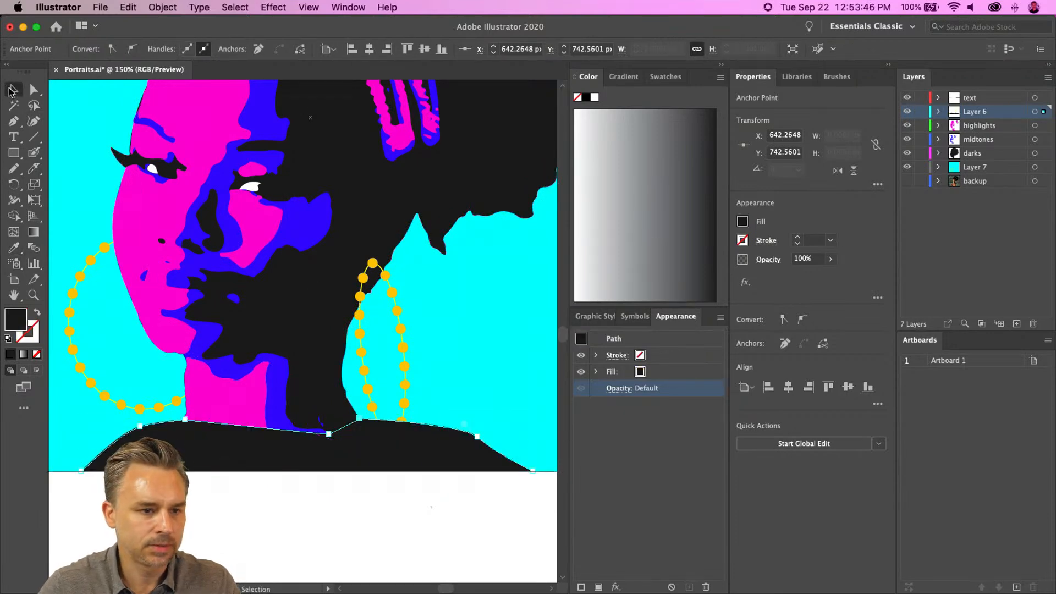
{"action": "key", "text": "super+shift+["}
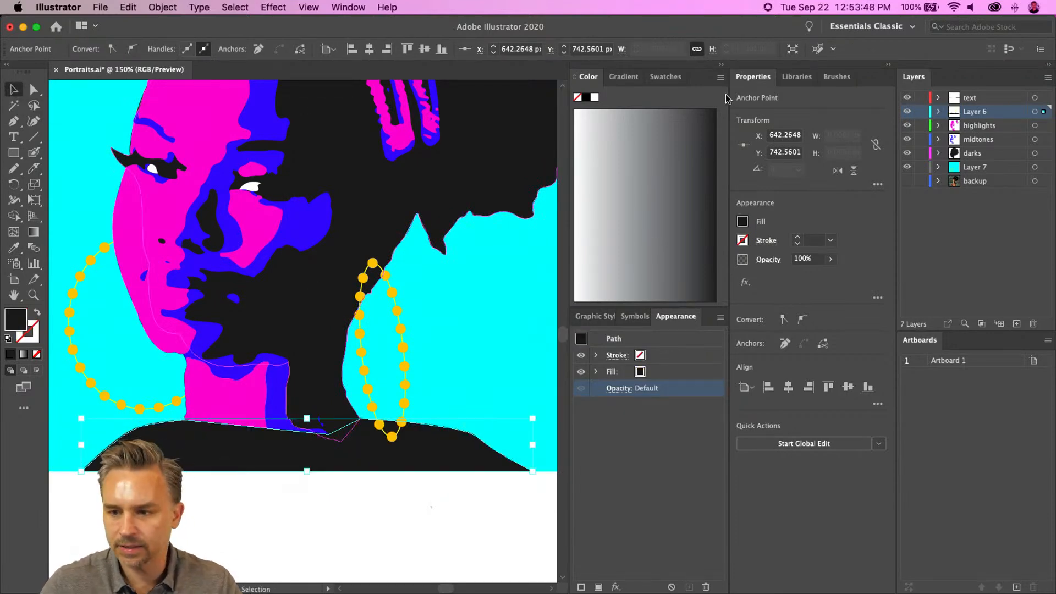
Move both pieces of the shoulder shape from Layer 6 to the darks layer, pasting them in place.
{"action": "left_click", "coordinate": [974, 153]}
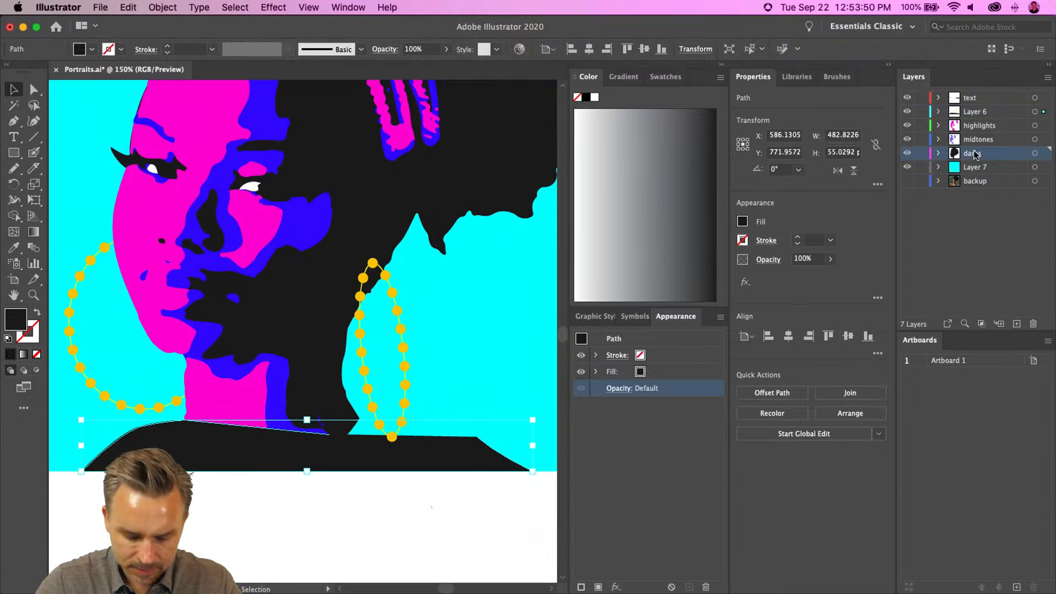
{"action": "left_click", "coordinate": [1035, 152]}
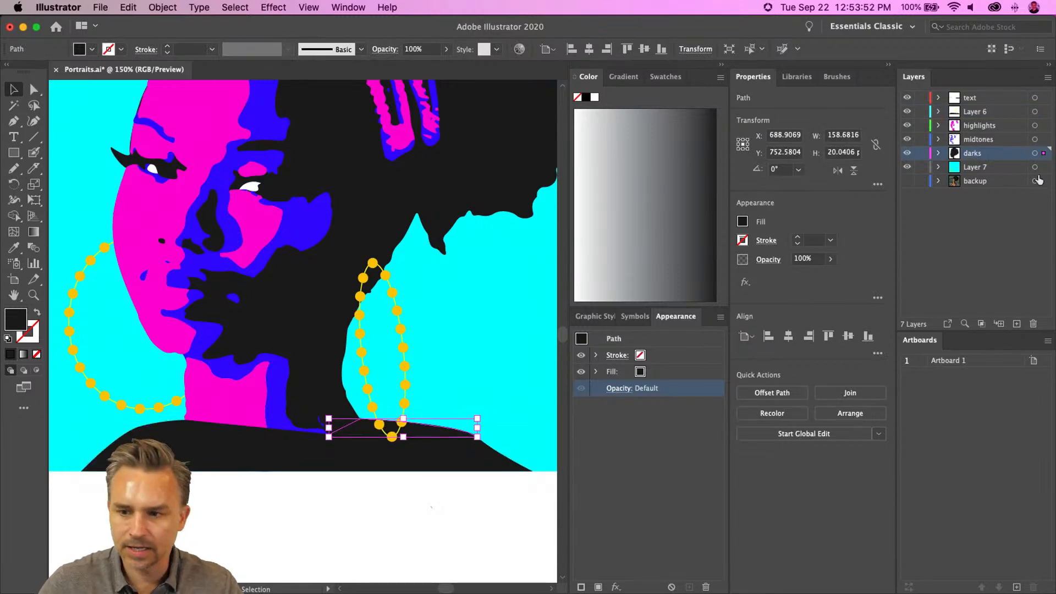
{"action": "left_click", "coordinate": [321, 539]}
{"action": "left_click", "coordinate": [192, 441]}
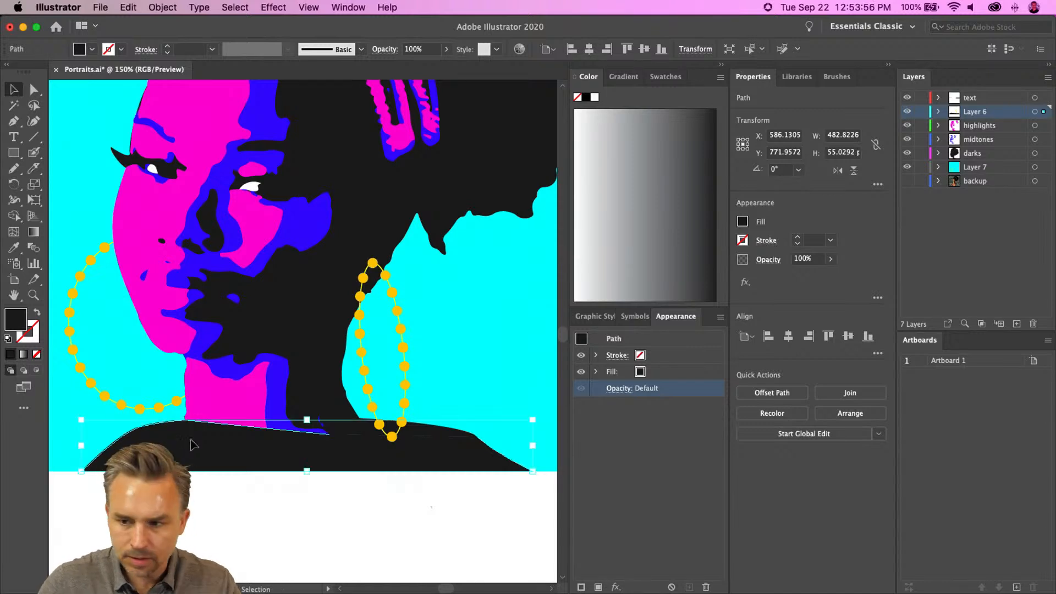
{"action": "key", "text": "Delete"}
{"action": "left_click", "coordinate": [971, 154]}
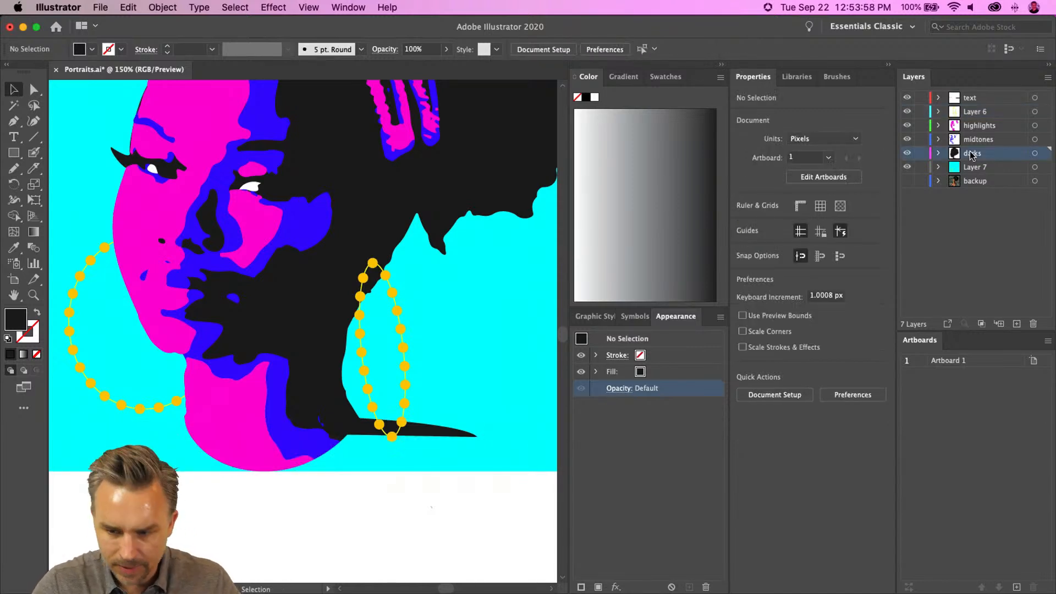
{"action": "key", "text": "super+f"}
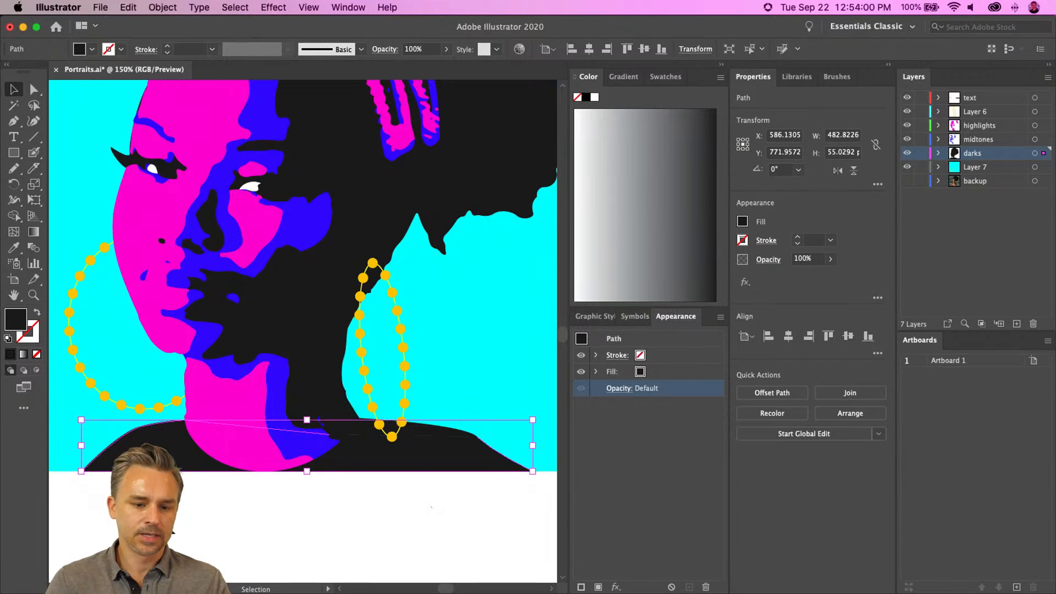
{"action": "left_click", "coordinate": [168, 526]}
Scale the whole portrait to about 529 by 582 px in the artboard's upper-left area and place a copy directly to its right.
{"action": "key", "text": "super+minus"}
{"action": "key", "text": "super+minus"}
{"action": "key", "text": "super+minus"}
{"action": "left_click_drag", "start_coordinate": [176, 280], "coordinate": [230, 300]}
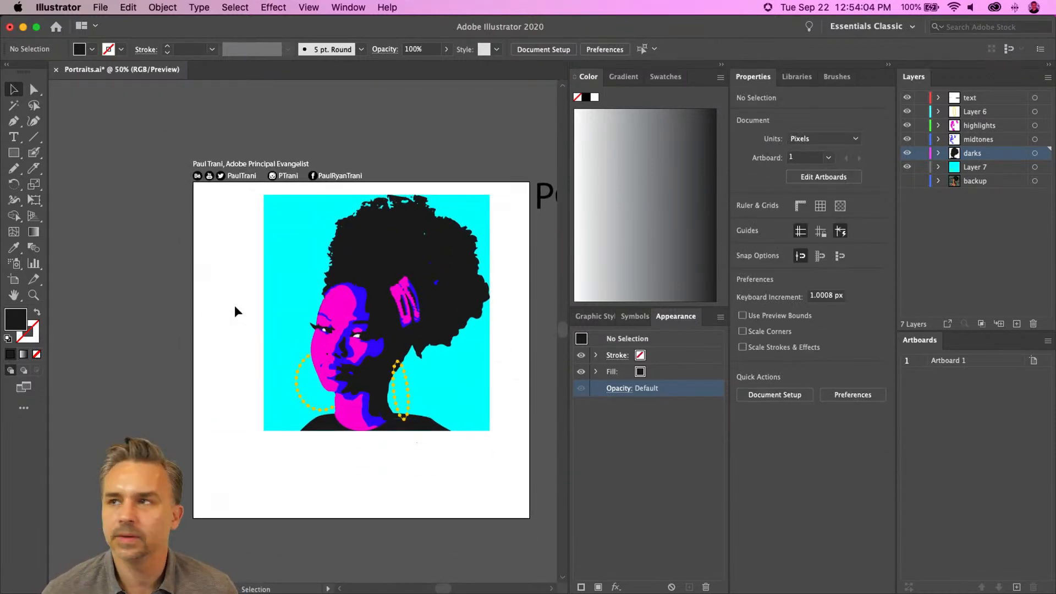
{"action": "left_click_drag", "start_coordinate": [222, 188], "coordinate": [388, 332]}
{"action": "left_click_drag", "start_coordinate": [283, 249], "coordinate": [234, 268]}
{"action": "left_click_drag", "start_coordinate": [340, 344], "coordinate": [380, 387]}
{"action": "left_click_drag", "start_coordinate": [279, 300], "coordinate": [437, 291]}
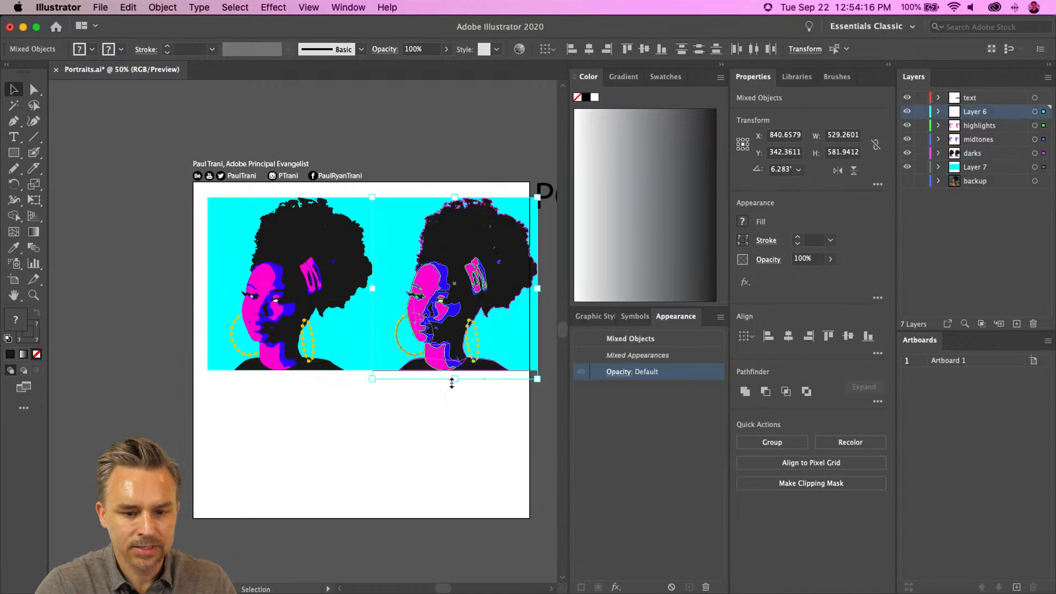
Group each portrait separately and move the pair to about X 540.8, Y 321.7 px so it spans the artboard's upper half.
{"action": "key", "text": "super"}
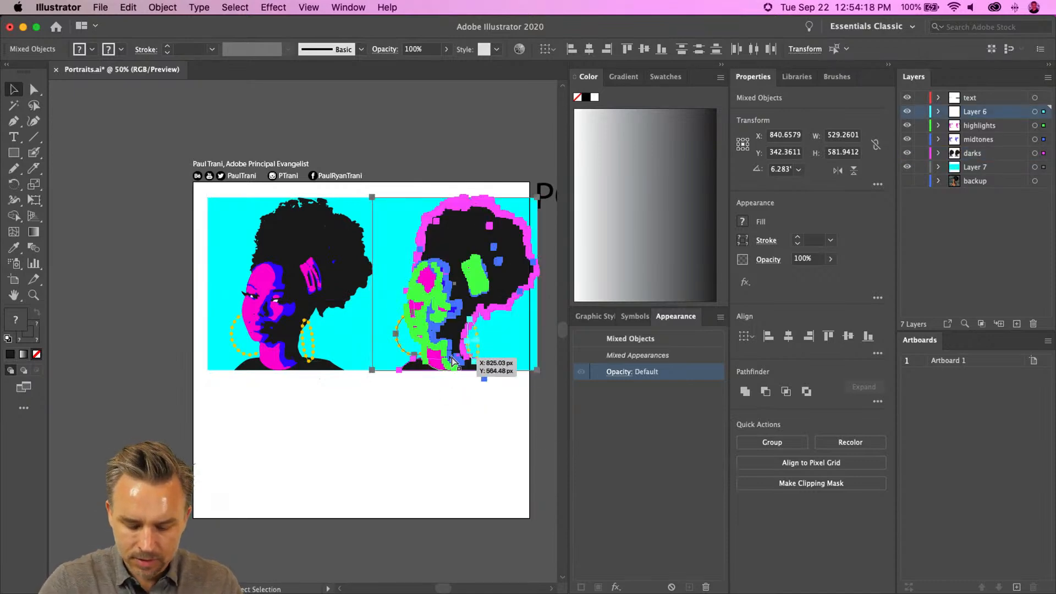
{"action": "key", "text": "super+g"}
{"action": "left_click_drag", "start_coordinate": [286, 372], "coordinate": [323, 405]}
{"action": "key", "text": "super+g"}
{"action": "left_click", "coordinate": [417, 426]}
{"action": "left_click_drag", "start_coordinate": [480, 418], "coordinate": [268, 254]}
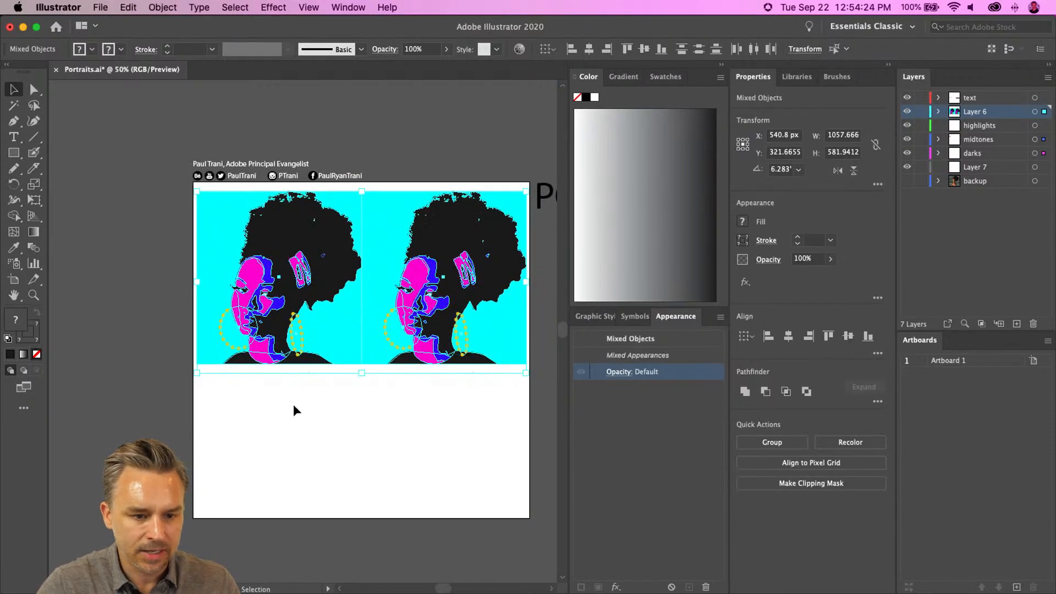
{"action": "left_click", "coordinate": [295, 413]}
Recolor the right-hand portrait with linked harmony colours, rotating them to an orange background, green face and magenta earrings.
{"action": "left_click", "coordinate": [366, 259]}
{"action": "key", "text": "super+equal"}
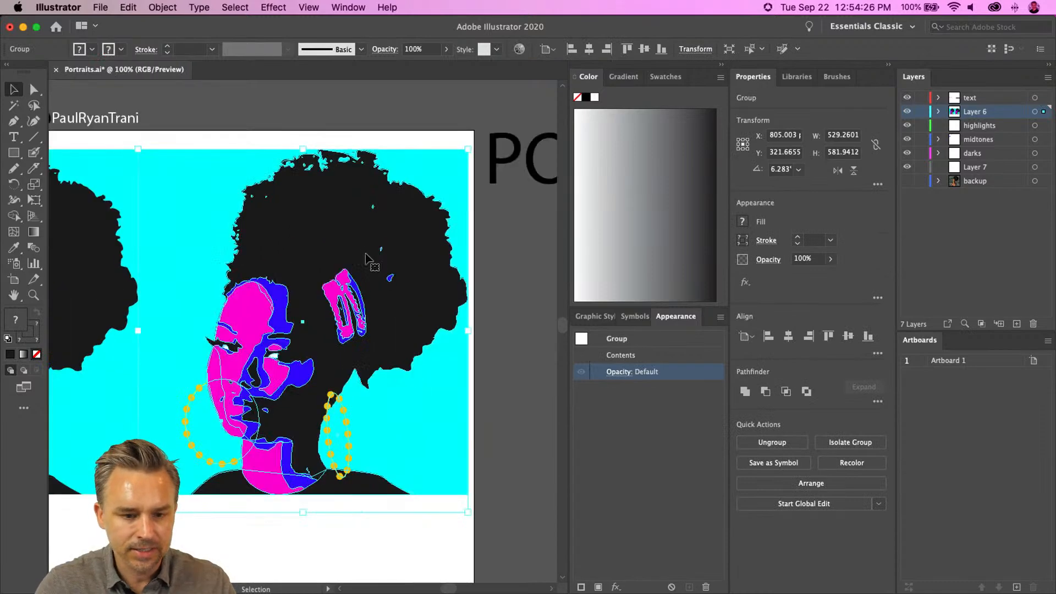
{"action": "left_click_drag", "start_coordinate": [149, 214], "coordinate": [281, 172]}
{"action": "left_click", "coordinate": [722, 66]}
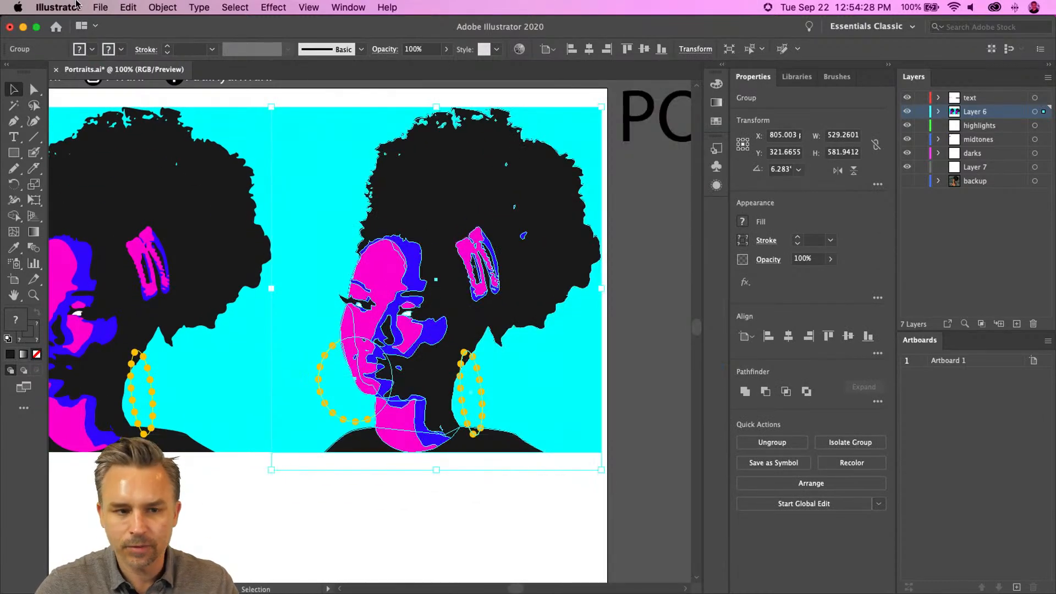
{"action": "left_click", "coordinate": [129, 7]}
{"action": "mouse_move", "coordinate": [248, 221]}
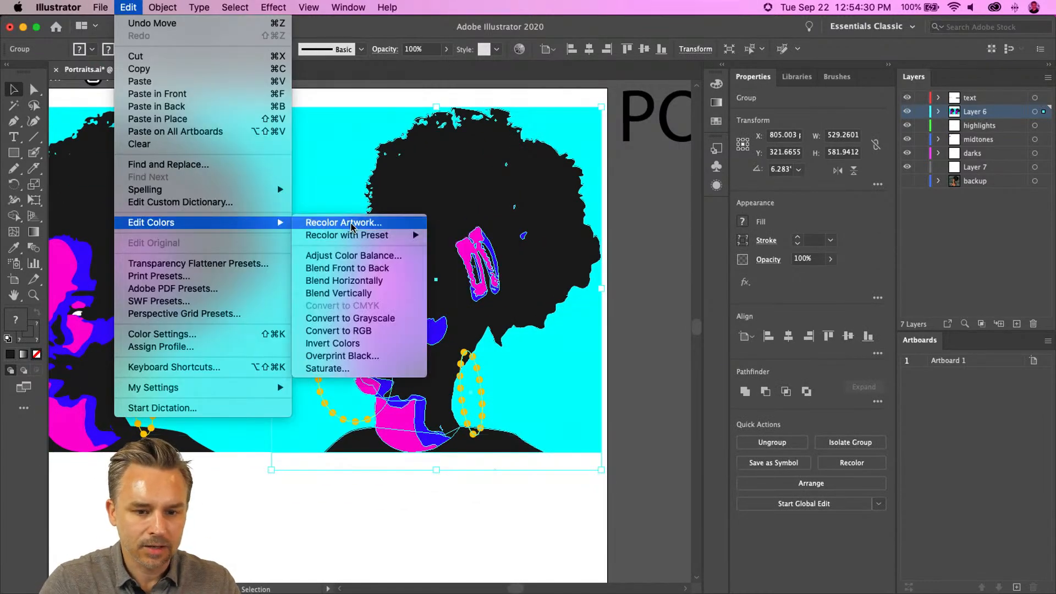
{"action": "left_click", "coordinate": [429, 222]}
{"action": "left_click", "coordinate": [687, 157]}
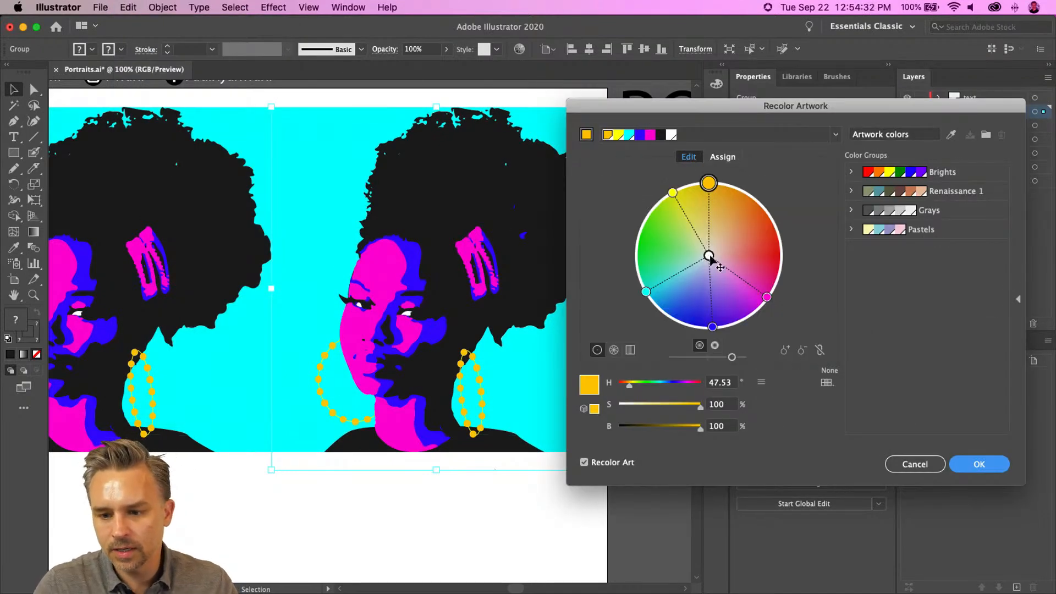
{"action": "left_click", "coordinate": [822, 351]}
{"action": "mouse_move", "coordinate": [712, 327]}
{"action": "left_mouse_down"}
{"action": "mouse_move", "coordinate": [651, 300]}
{"action": "mouse_move", "coordinate": [641, 233]}
{"action": "mouse_move", "coordinate": [662, 201]}
{"action": "mouse_move", "coordinate": [650, 212]}
{"action": "left_mouse_up"}
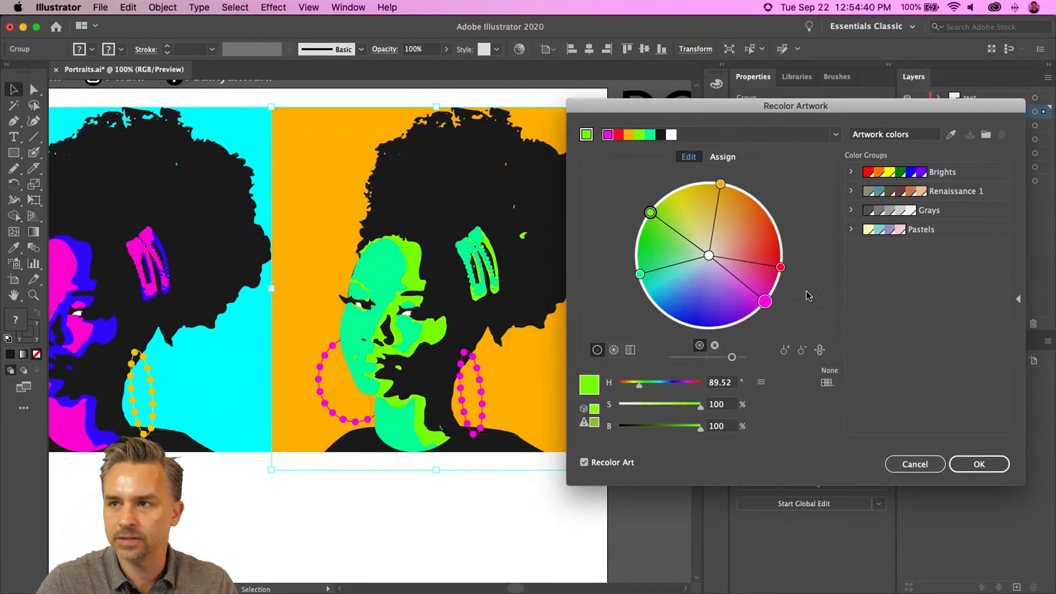
{"action": "left_click", "coordinate": [971, 464]}
{"action": "left_click", "coordinate": [394, 507]}
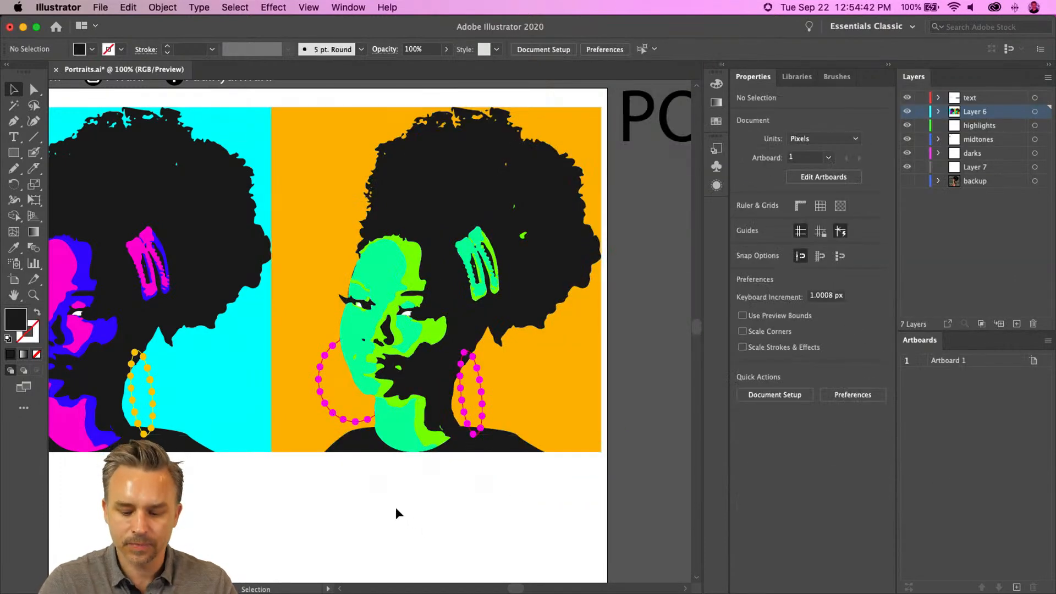
Duplicate the pair of portraits directly below, centred at about X 540.8, Y 870.1 px, forming a two-by-two grid.
{"action": "key", "text": "super+minus"}
{"action": "key", "text": "super+minus"}
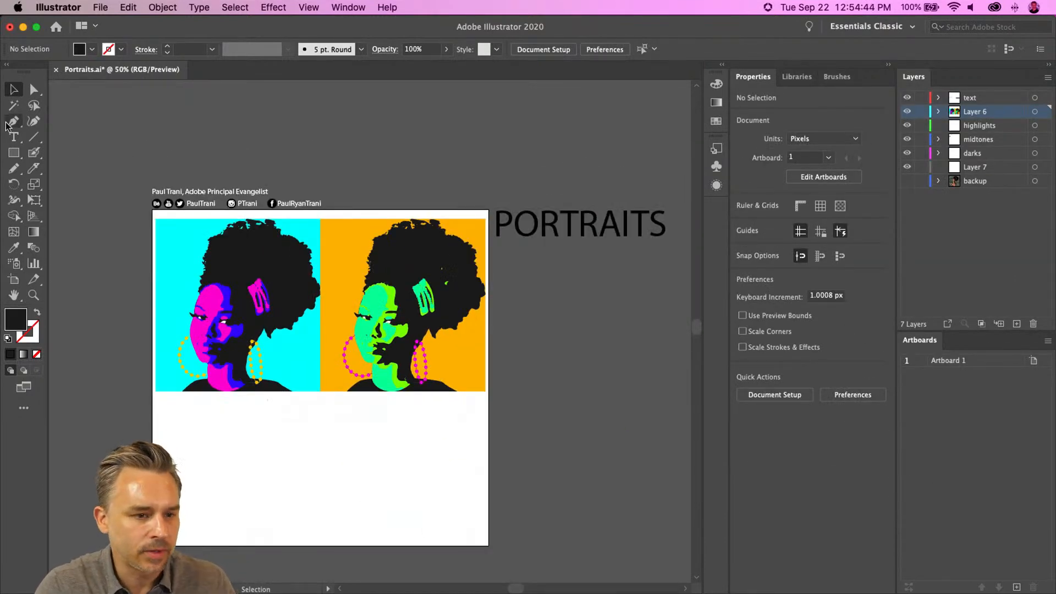
{"action": "left_click_drag", "start_coordinate": [130, 217], "coordinate": [484, 434]}
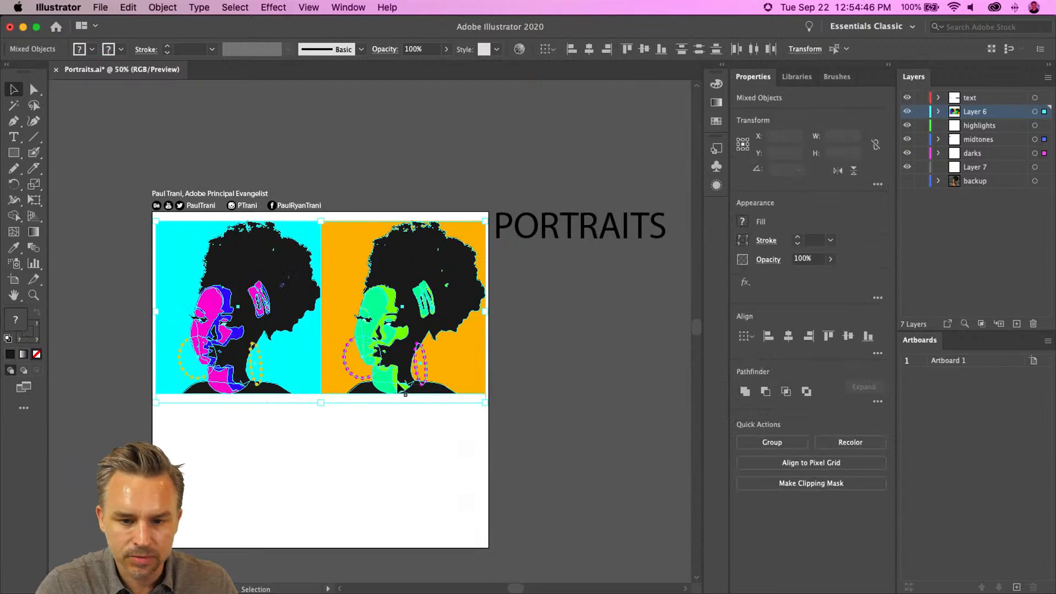
{"action": "left_click_drag", "start_coordinate": [275, 293], "coordinate": [275, 444]}
{"action": "scroll", "coordinate": [352, 190], "scroll_direction": "down", "scroll_amount": 3}
{"action": "scroll", "coordinate": [352, 190], "scroll_direction": "left", "scroll_amount": 1}
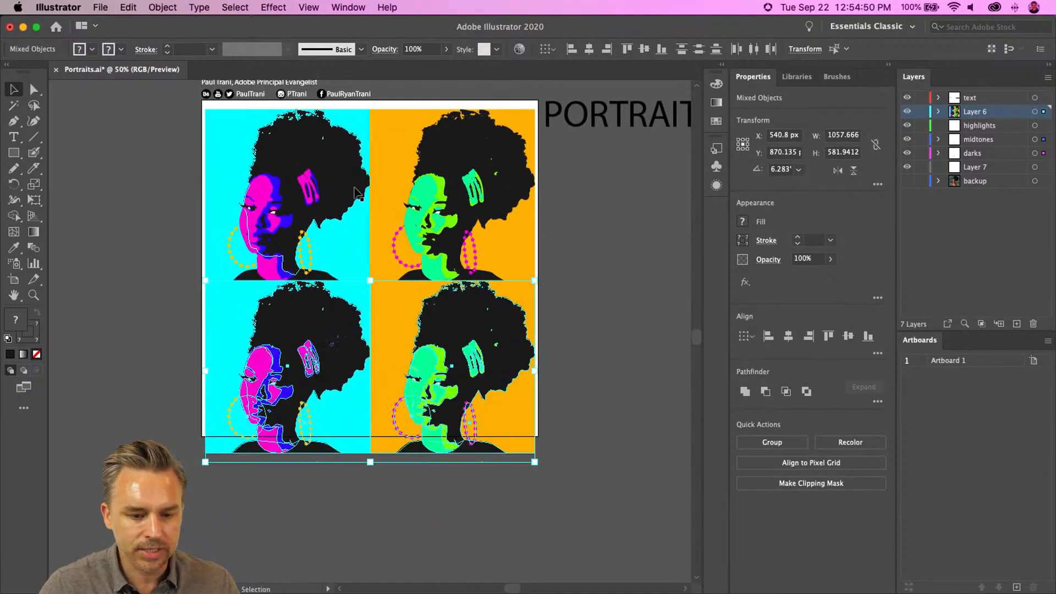
{"action": "left_click", "coordinate": [159, 334]}
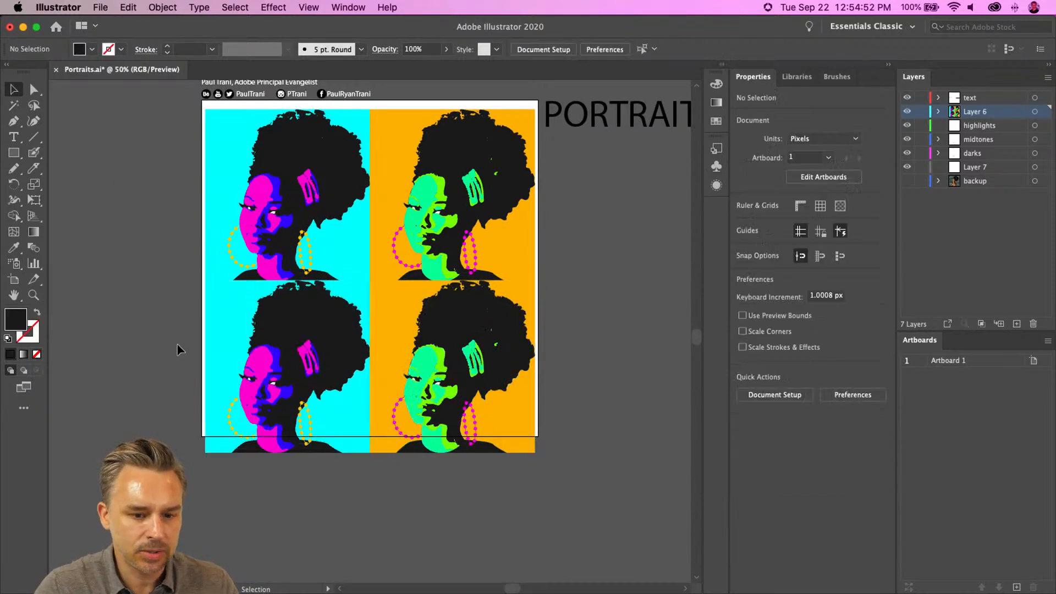
Recolor the lower-left portrait with linked harmony colours, giving it a green background, blue face and orange earrings.
{"action": "left_click", "coordinate": [231, 352]}
{"action": "left_click", "coordinate": [129, 7]}
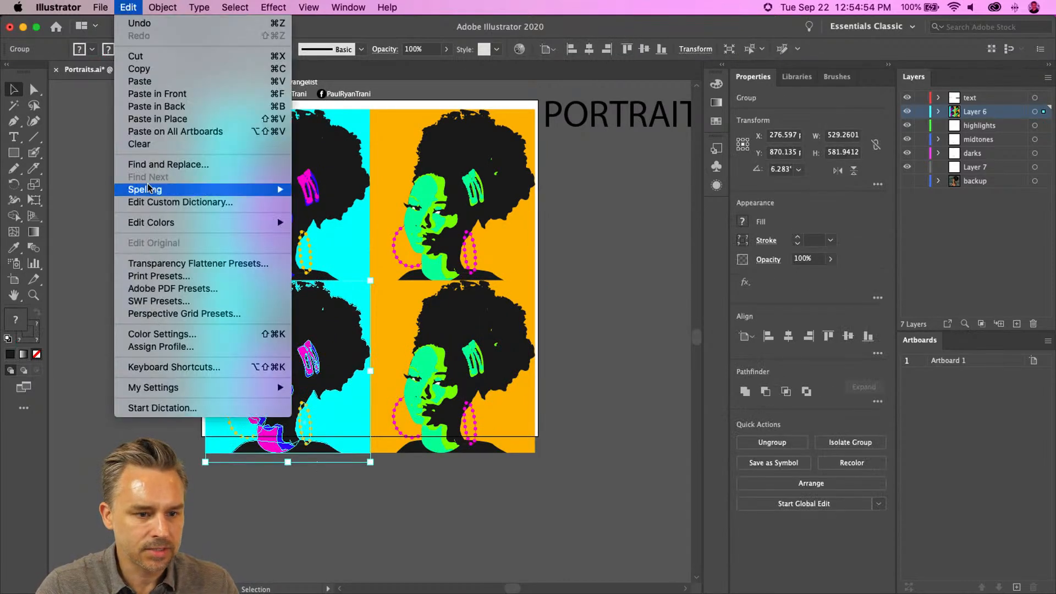
{"action": "left_click", "coordinate": [330, 223]}
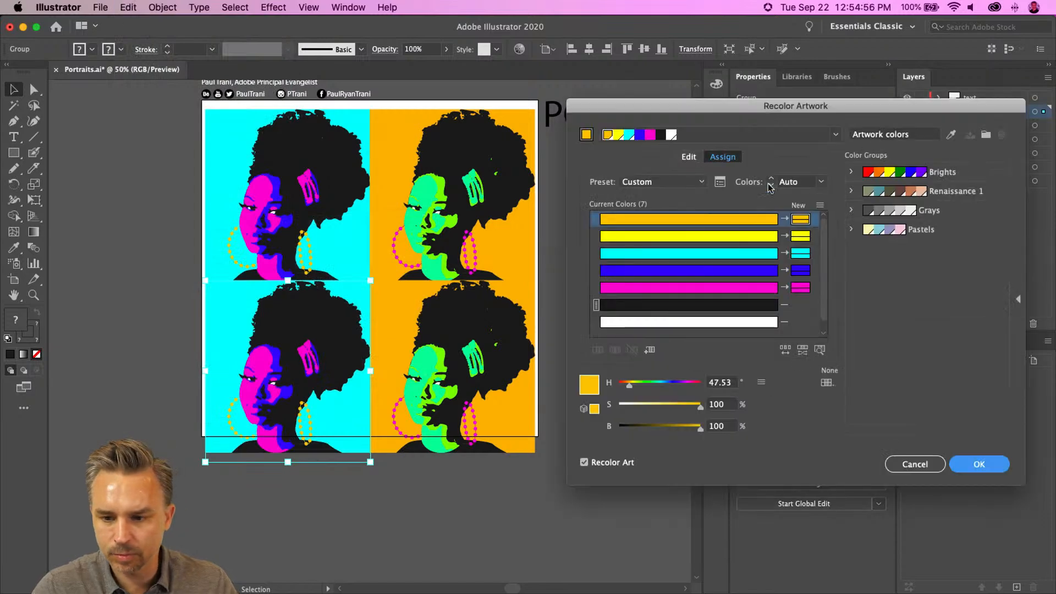
{"action": "left_click", "coordinate": [689, 157]}
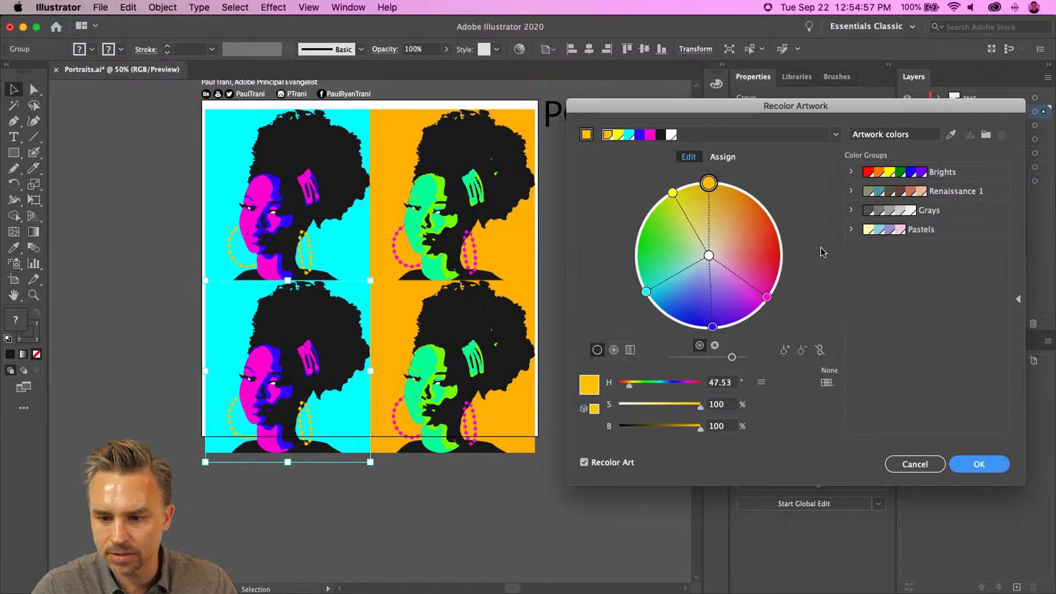
{"action": "left_click", "coordinate": [818, 351]}
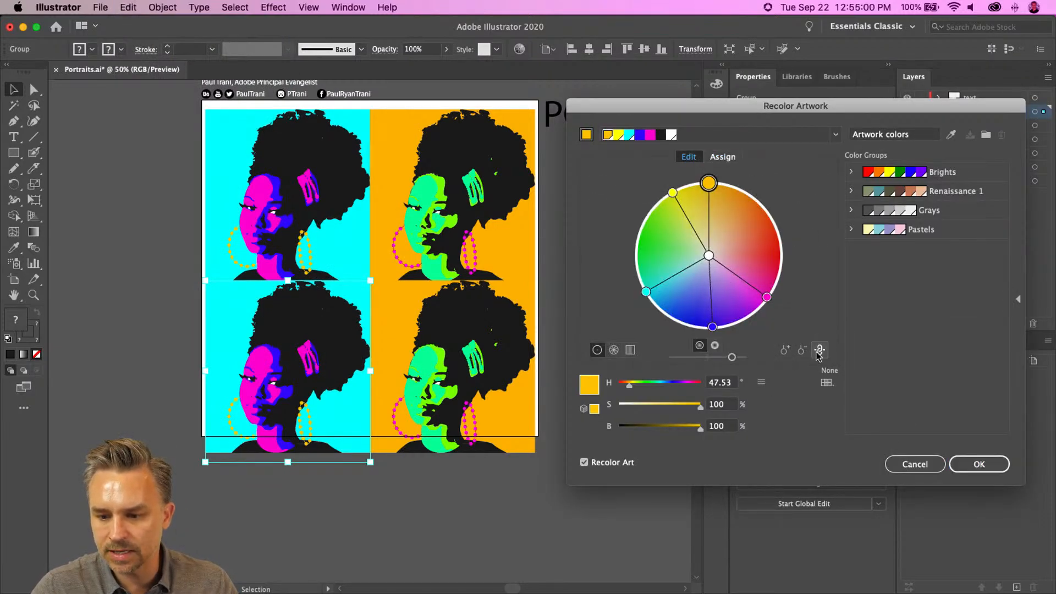
{"action": "mouse_move", "coordinate": [712, 327]}
{"action": "left_mouse_down"}
{"action": "mouse_move", "coordinate": [645, 307]}
{"action": "mouse_move", "coordinate": [639, 233]}
{"action": "left_mouse_up"}
{"action": "left_click_drag", "start_coordinate": [649, 295], "coordinate": [719, 330]}
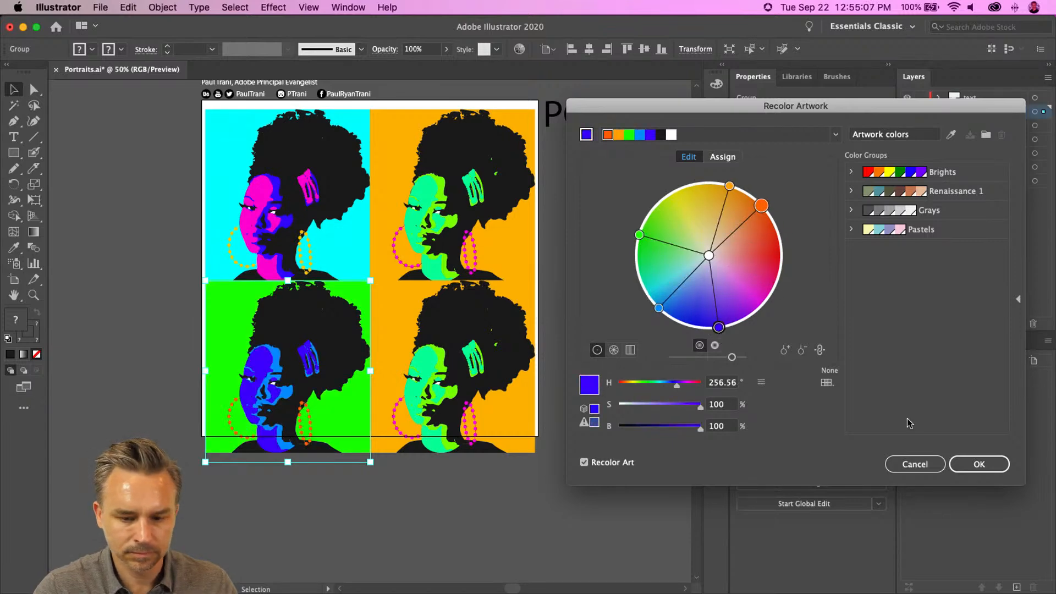
{"action": "left_click", "coordinate": [978, 464]}
Recolor the lower-right portrait with linked harmony colours, giving it a magenta background, yellow-orange face and light blue earrings.
{"action": "left_click", "coordinate": [500, 346]}
{"action": "left_click", "coordinate": [127, 7]}
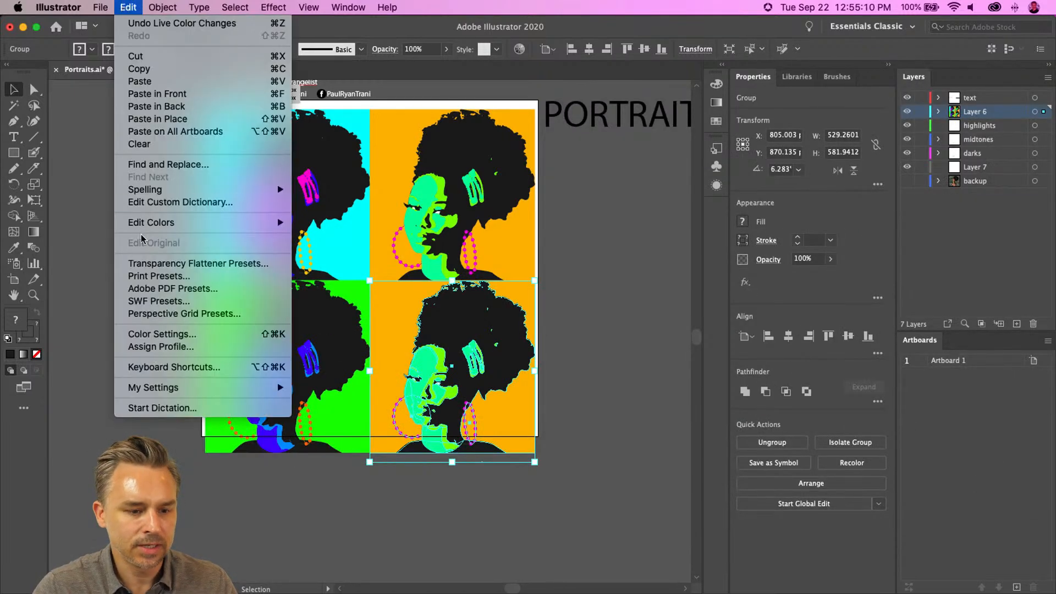
{"action": "mouse_move", "coordinate": [165, 219]}
{"action": "left_click", "coordinate": [335, 222]}
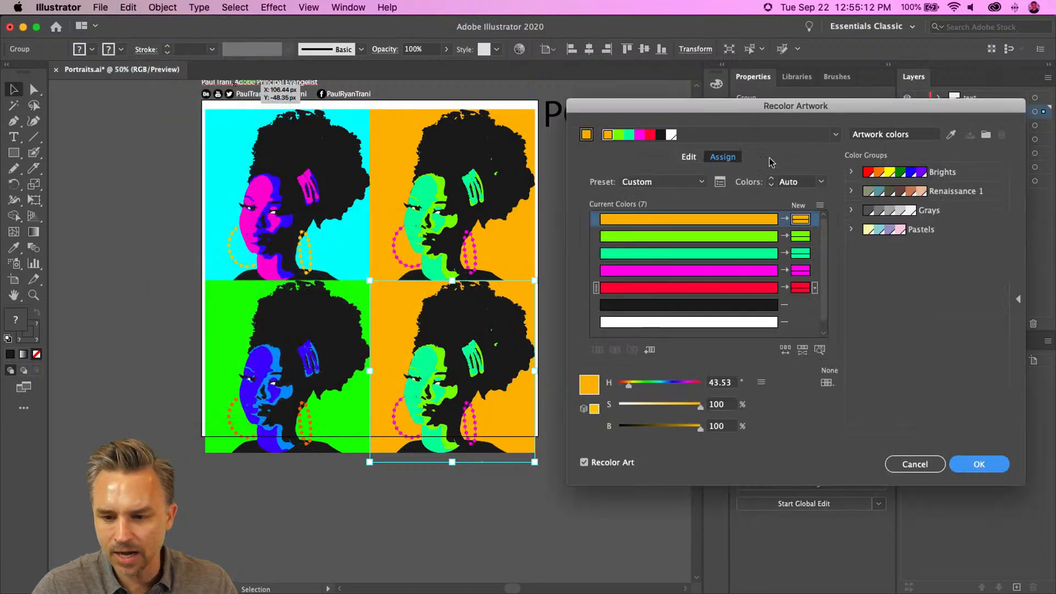
{"action": "left_click", "coordinate": [689, 157]}
{"action": "left_click_drag", "start_coordinate": [719, 188], "coordinate": [749, 197]}
{"action": "left_click", "coordinate": [819, 350]}
{"action": "mouse_move", "coordinate": [765, 301]}
{"action": "left_mouse_down"}
{"action": "mouse_move", "coordinate": [704, 325]}
{"action": "mouse_move", "coordinate": [645, 315]}
{"action": "left_mouse_up"}
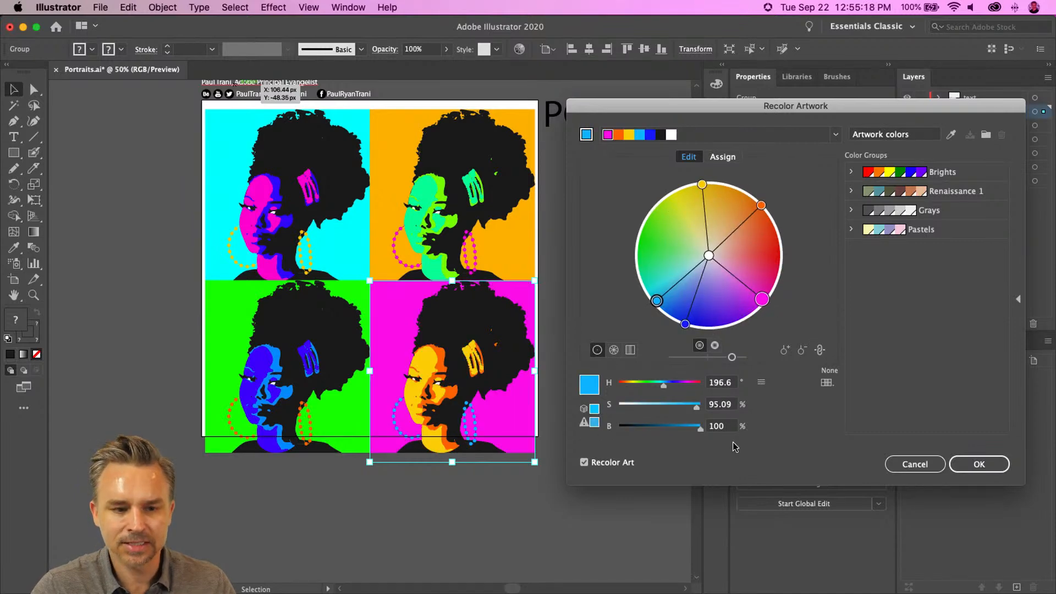
{"action": "left_click", "coordinate": [984, 464]}
Scale all four portraits together to about 1096 by 1172 px so the grid covers the whole artboard.
{"action": "left_click", "coordinate": [109, 191]}
{"action": "left_click_drag", "start_coordinate": [125, 186], "coordinate": [152, 241]}
{"action": "left_click_drag", "start_coordinate": [197, 165], "coordinate": [563, 539]}
{"action": "left_click_drag", "start_coordinate": [237, 166], "coordinate": [229, 158]}
{"action": "left_click_drag", "start_coordinate": [561, 519], "coordinate": [568, 528]}
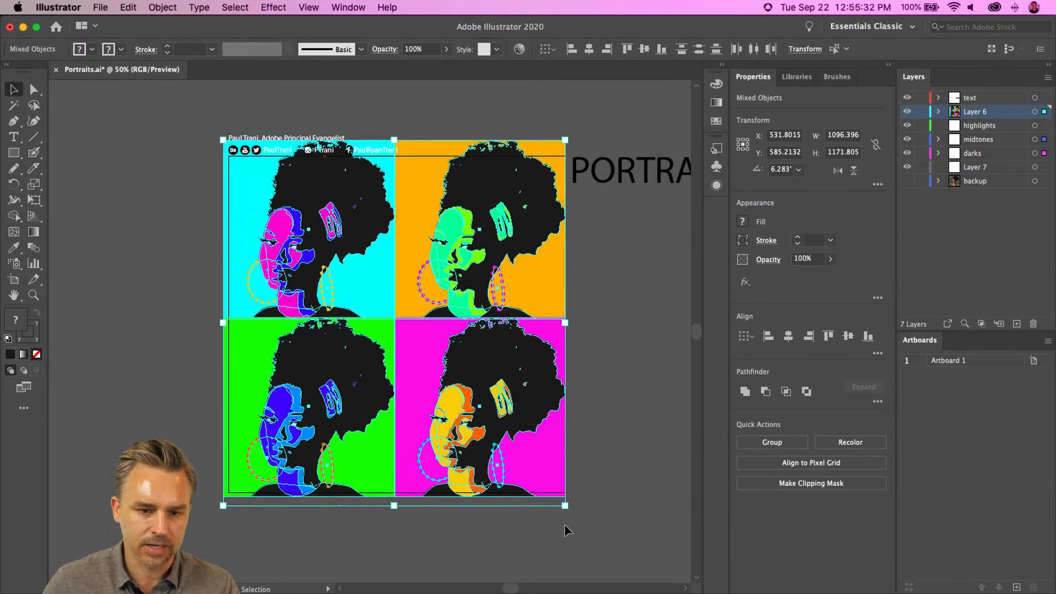
{"action": "left_click", "coordinate": [182, 194]}
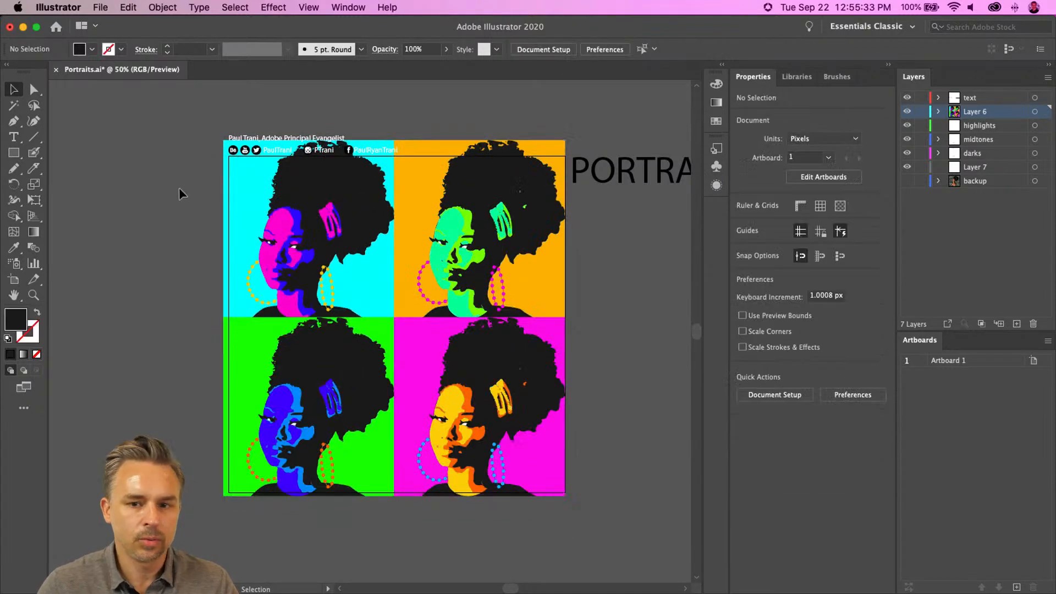
Export Artboard 1 for screens to the Desktop as JPG 100 at 1x scale.
{"action": "left_click", "coordinate": [100, 8]}
{"action": "mouse_move", "coordinate": [132, 236]}
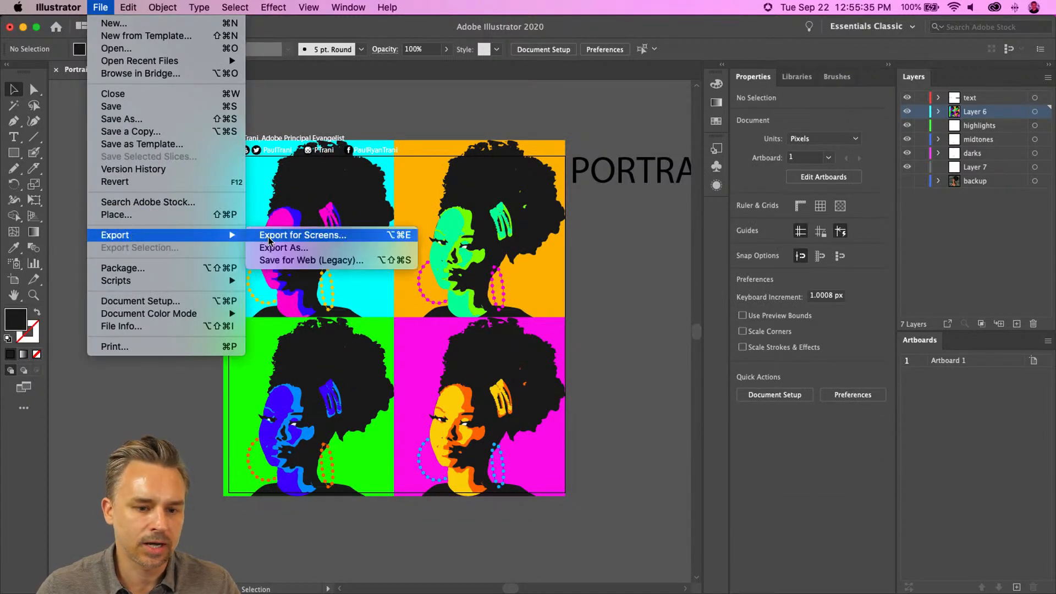
{"action": "left_click", "coordinate": [284, 238]}
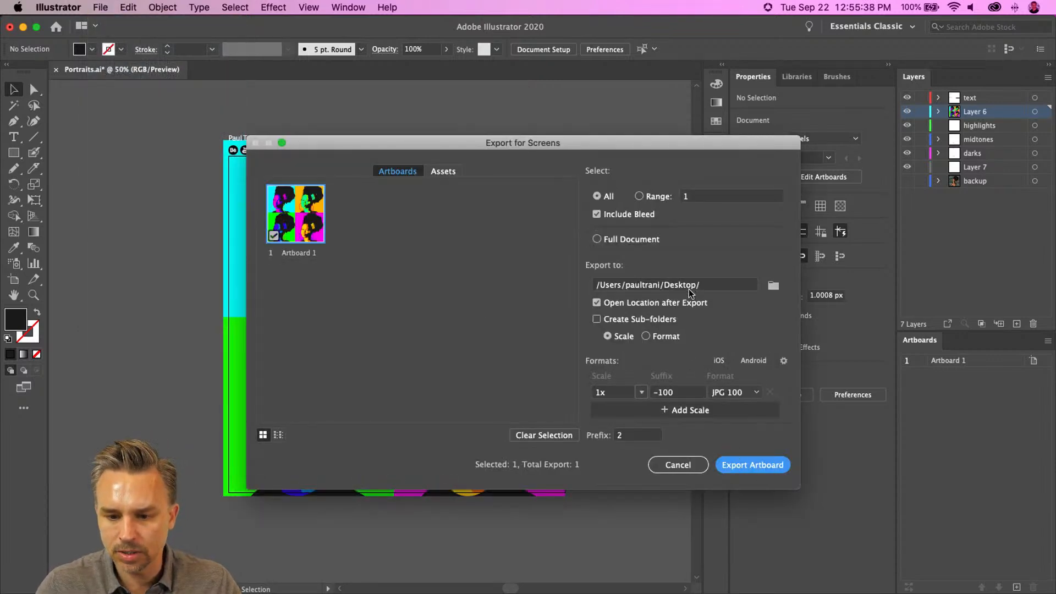
{"action": "left_click", "coordinate": [744, 465]}
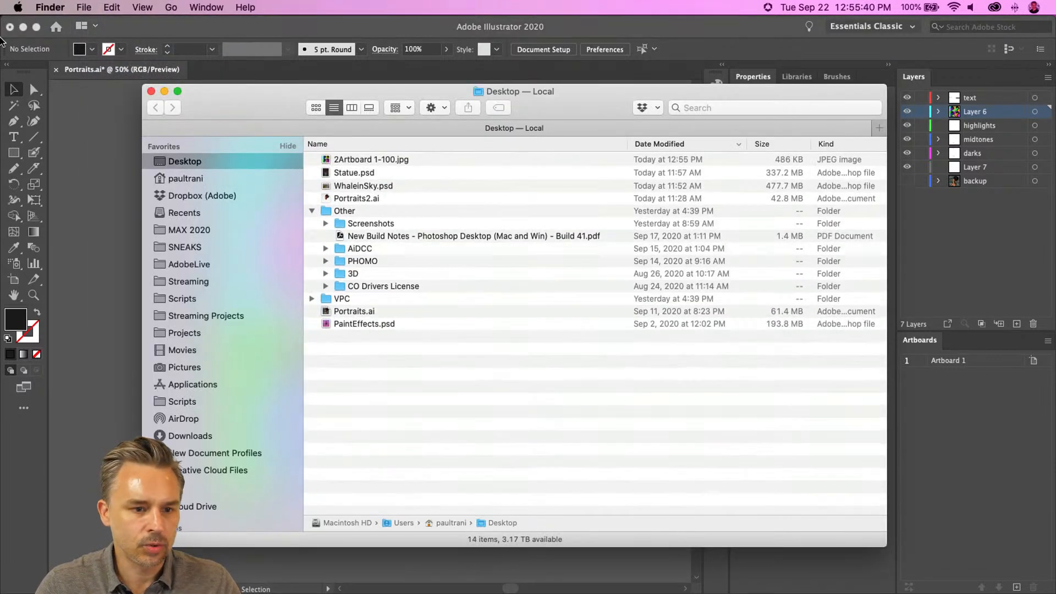
Minimize the Illustrator window and close the Finder window to clear the desktop.
{"action": "left_click", "coordinate": [27, 29]}
{"action": "left_click", "coordinate": [27, 30]}
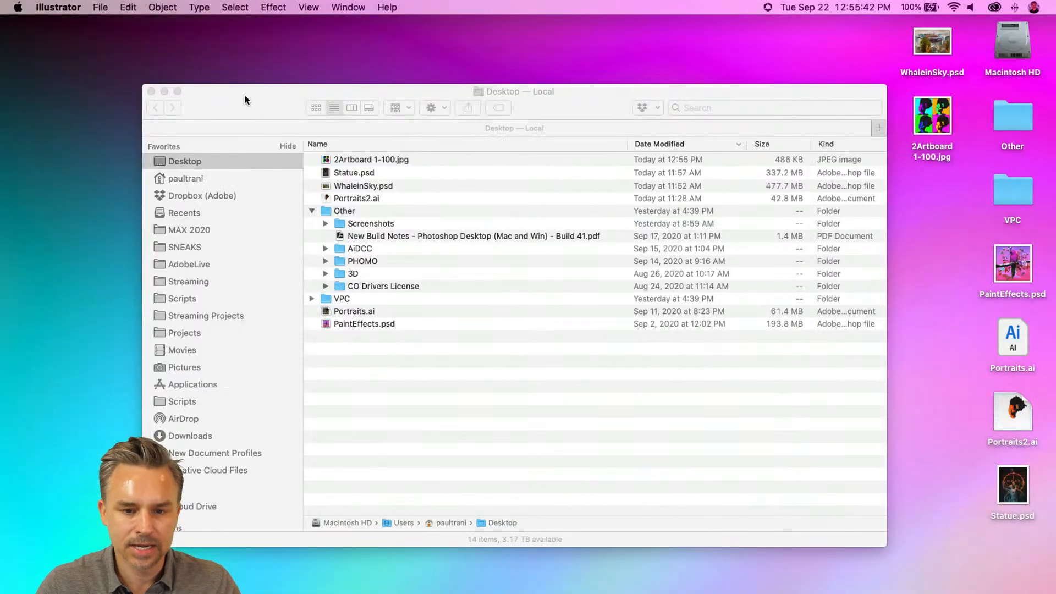
{"action": "left_click", "coordinate": [151, 91]}
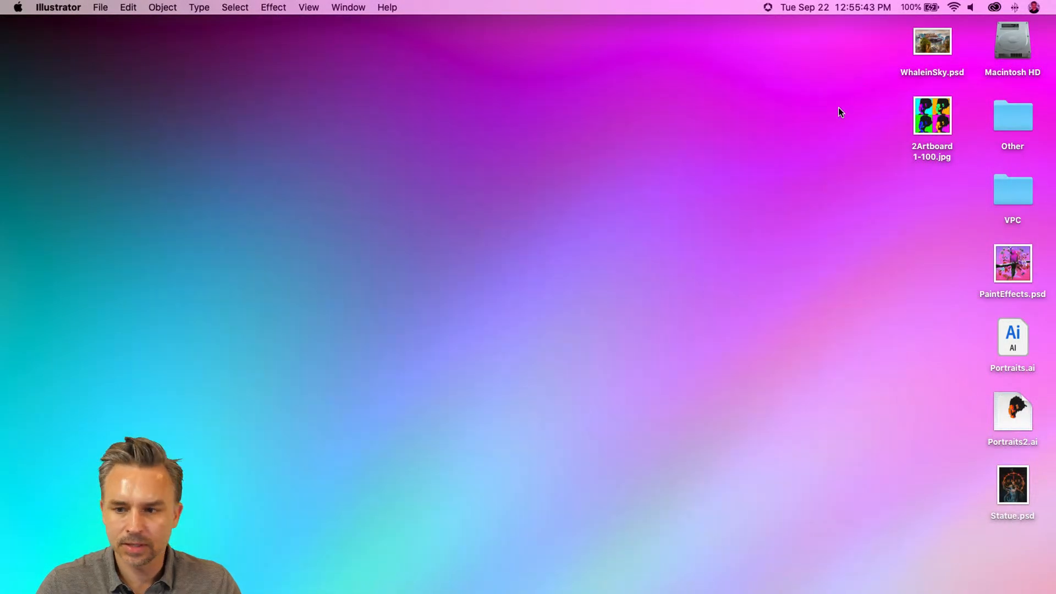
Preview the exported 2Artboard 1-100.jpg full screen from the desktop, and close the preview.
{"action": "left_click", "coordinate": [924, 120]}
{"action": "key", "text": "space"}
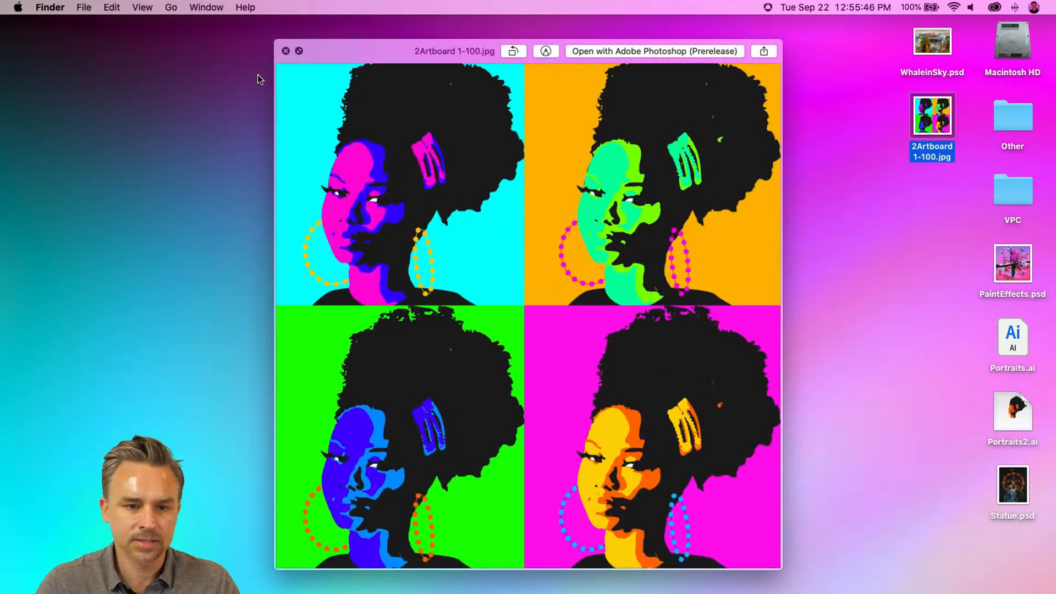
{"action": "left_click", "coordinate": [299, 51]}
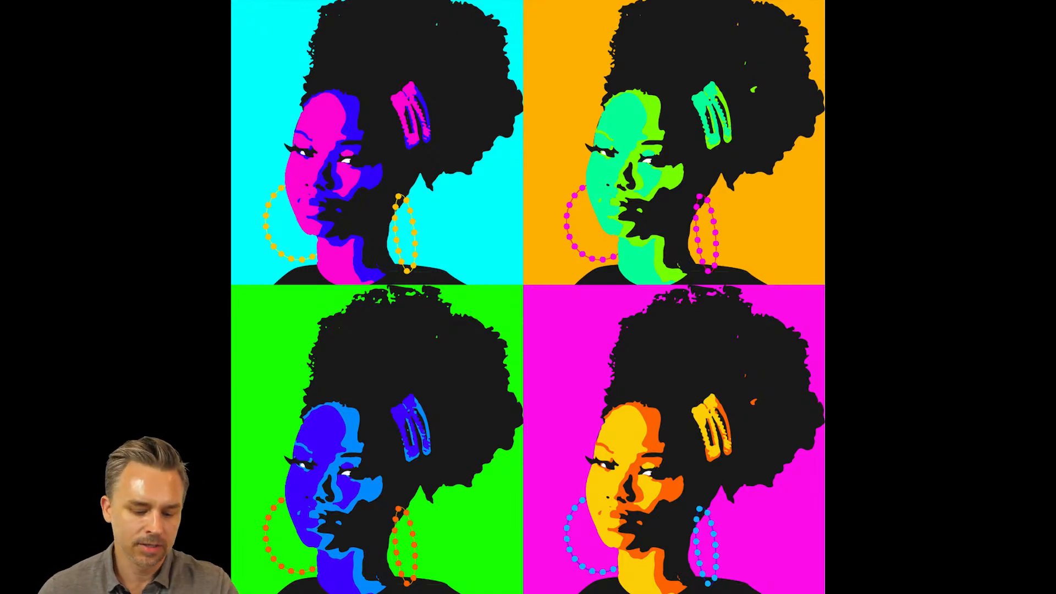
{"action": "key", "text": "Escape"}
{"action": "key", "text": "Escape"}
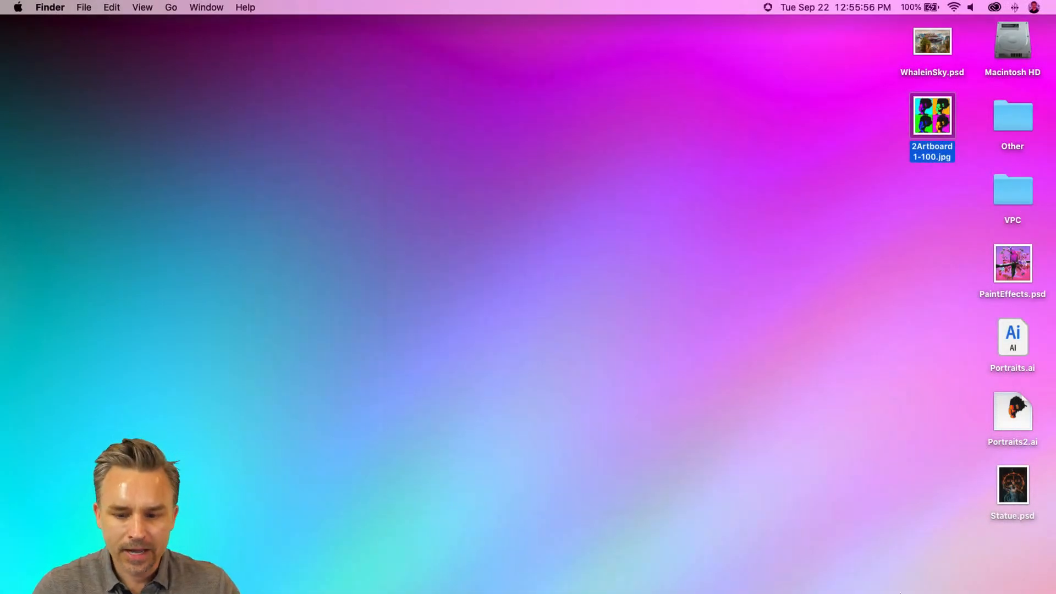
Switch to Discord and upload 2Artboard 1-100.jpg to the challenge channel with the comment "Vector Portrait.".
{"action": "mouse_move", "coordinate": [775, 582]}
{"action": "left_click", "coordinate": [863, 580]}
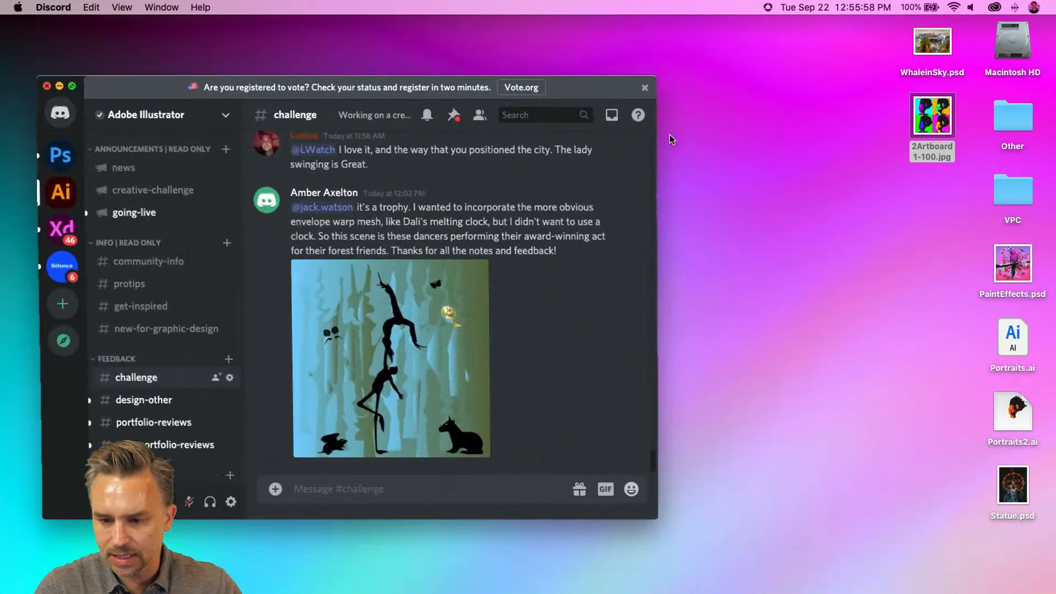
{"action": "left_click_drag", "start_coordinate": [932, 115], "coordinate": [378, 386]}
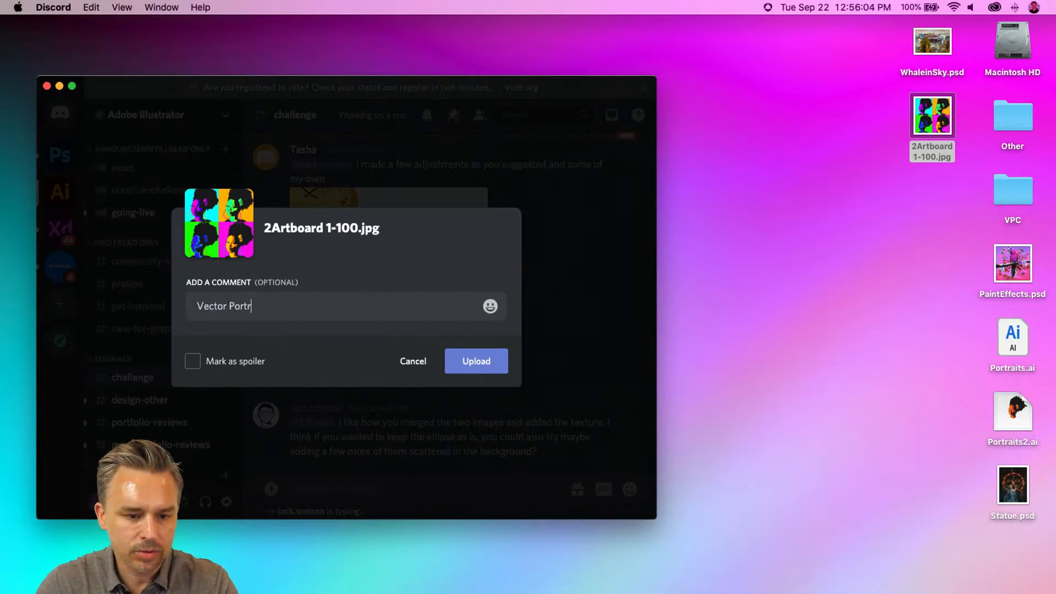
{"action": "left_click", "coordinate": [467, 355]}
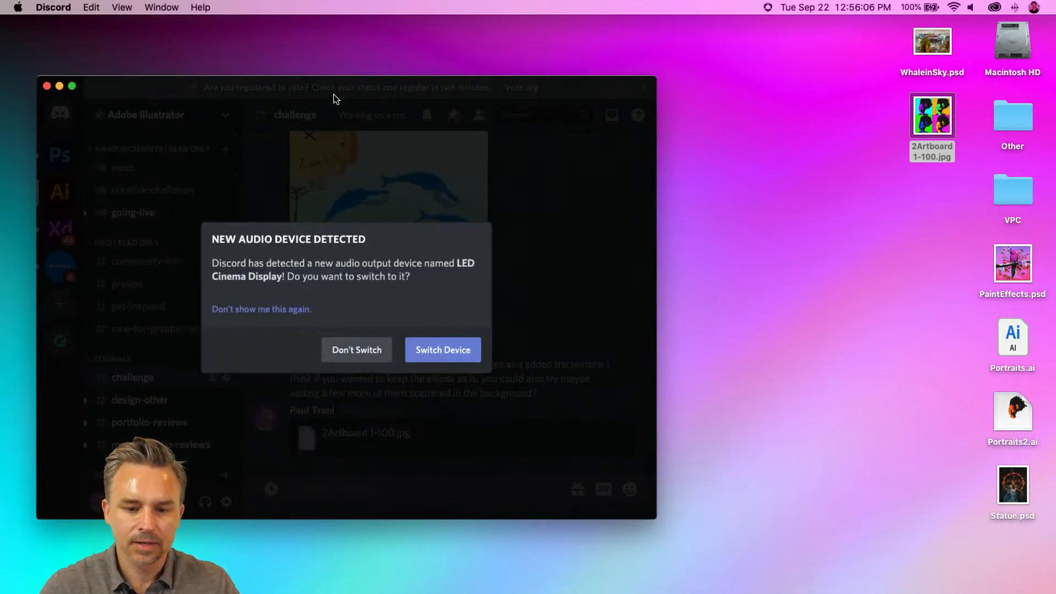
Decline switching to the LED Cinema Display and USB Capture audio devices, and move the Discord window towards the screen's centre.
{"action": "left_click", "coordinate": [334, 345]}
{"action": "left_click_drag", "start_coordinate": [327, 88], "coordinate": [498, 91]}
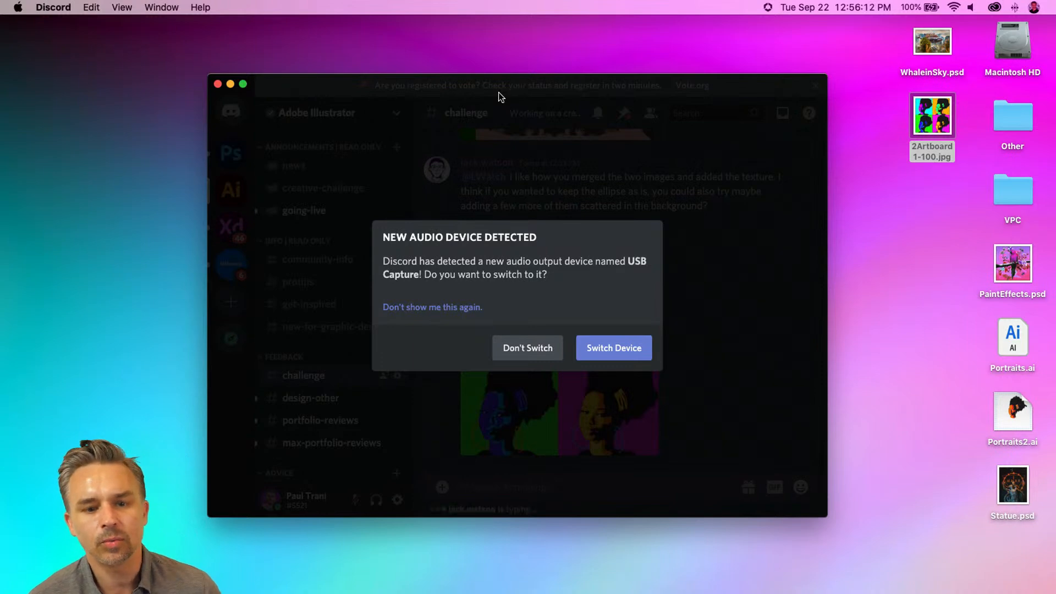
{"action": "left_click", "coordinate": [531, 347]}
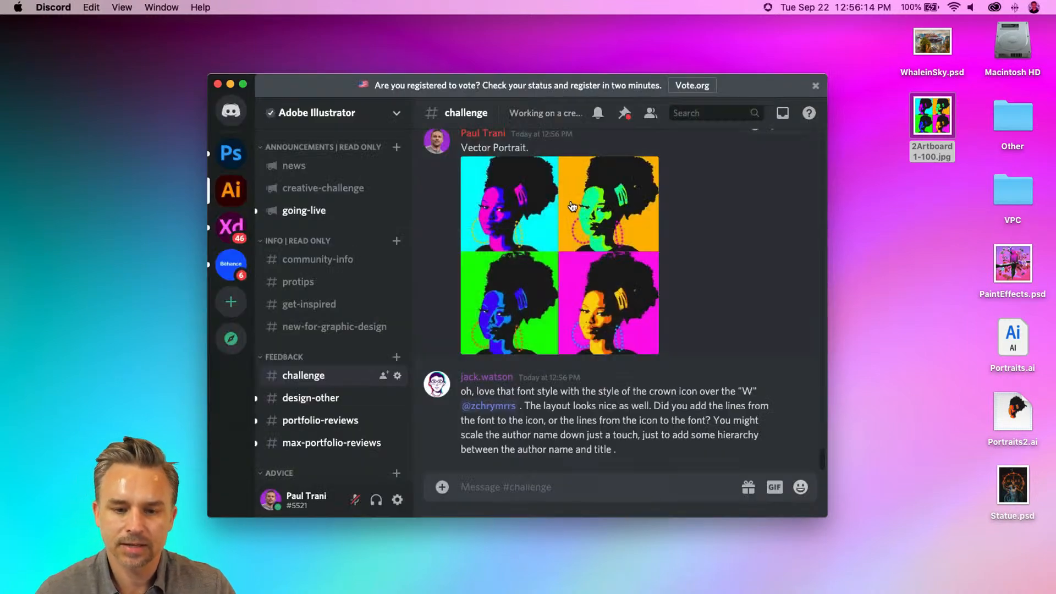